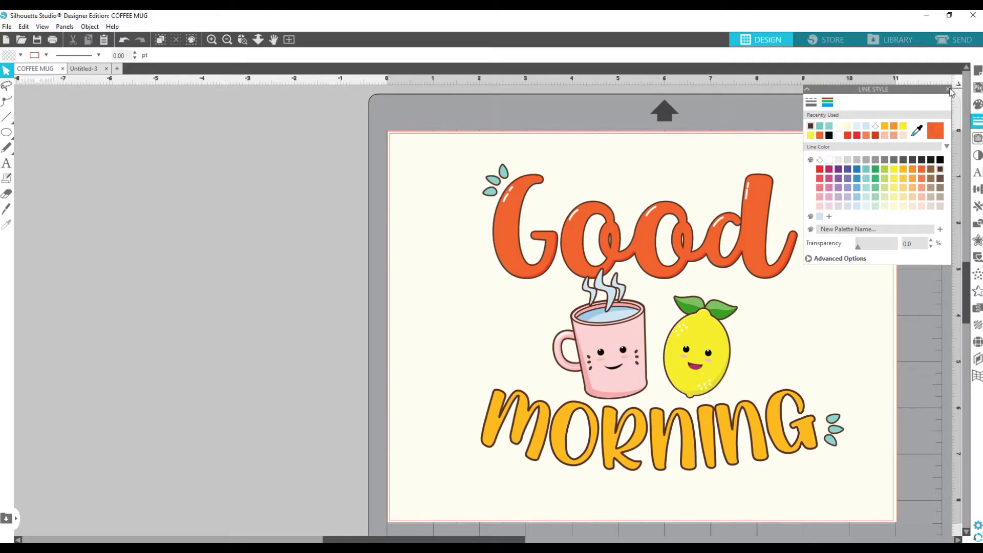
Step: Capture the page showing the finished Good Morning mug-and-lemon design with the Snipping Tool
left_click(258, 40)
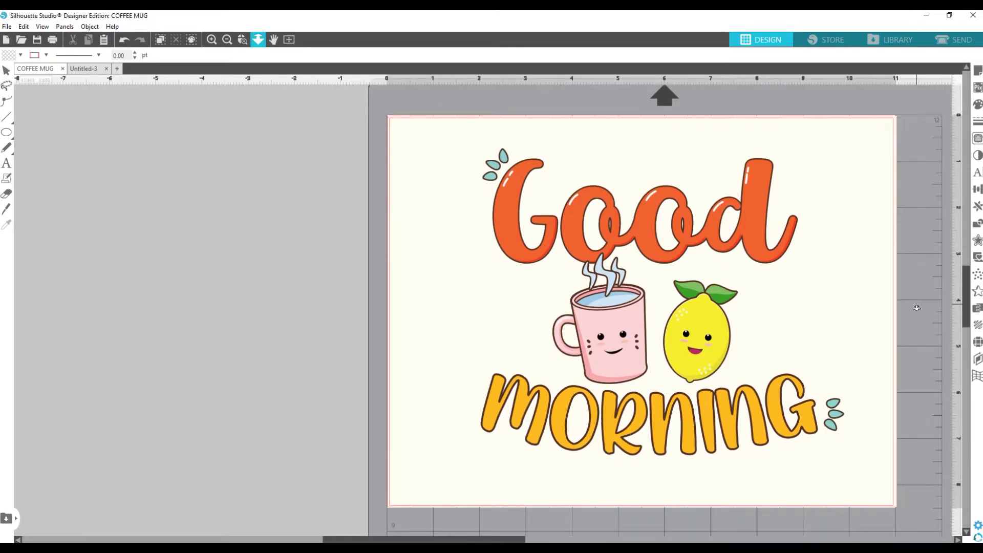
left_click_drag(917, 307, 828, 306)
left_click(289, 39)
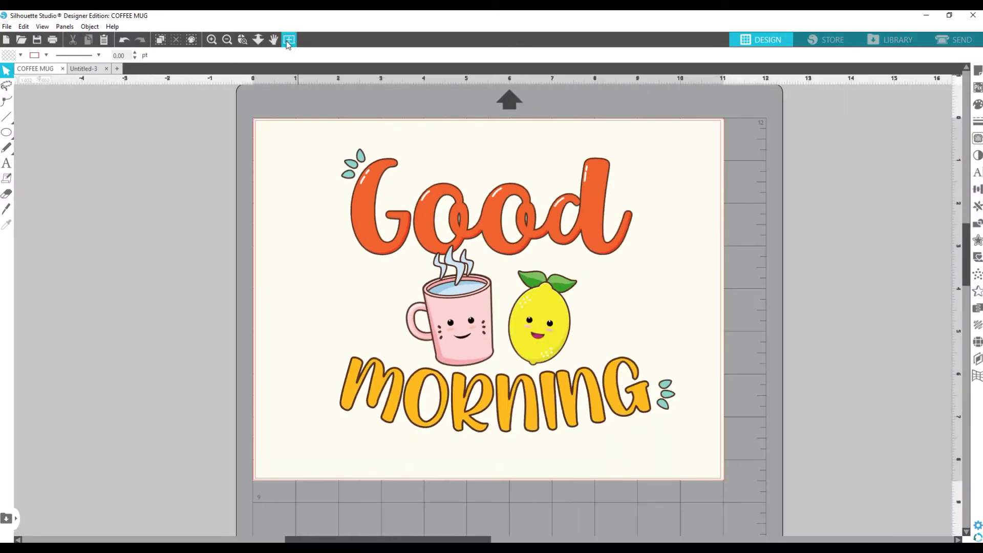
left_click(258, 40)
left_click_drag(757, 314, 765, 378)
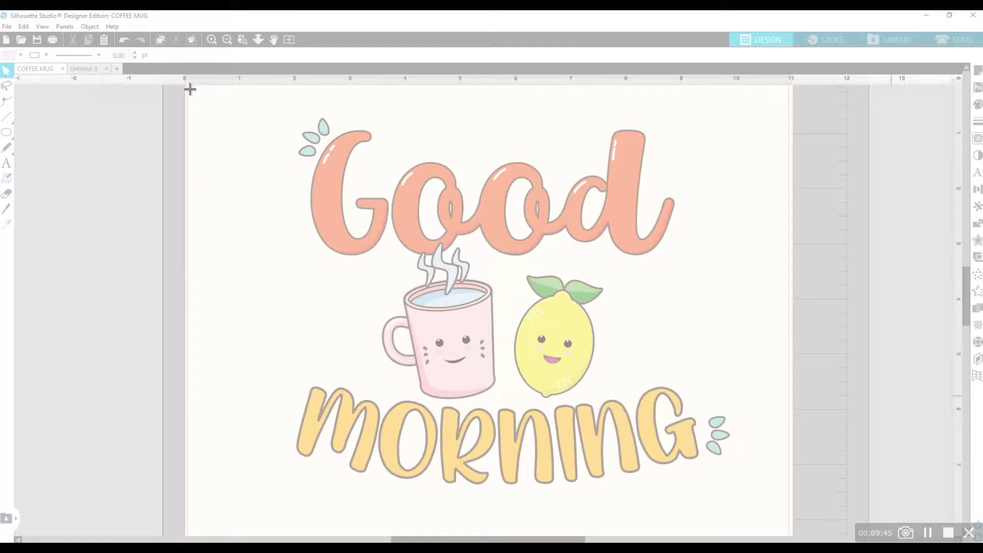
left_click_drag(714, 458, 781, 527)
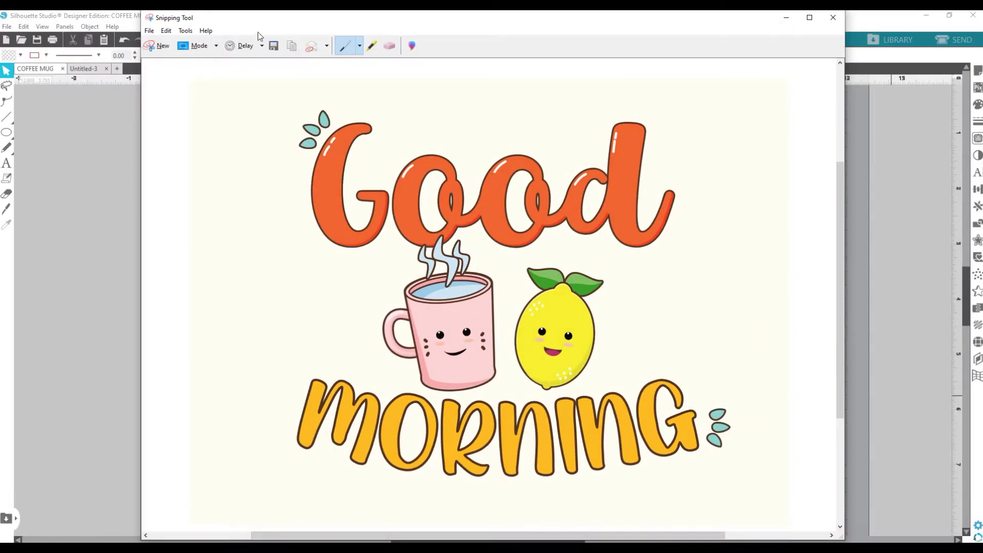
Step: Save the captured snip as an image file and close the Snipping Tool
left_click(273, 46)
left_click(261, 125)
left_click(546, 297)
left_click(833, 17)
left_click(7, 26)
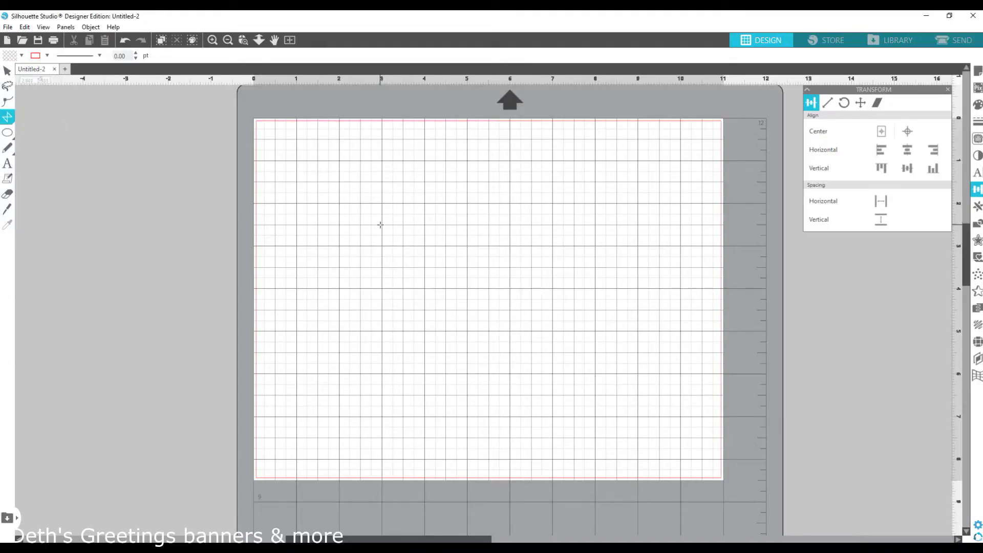
Step: Draw a closed four-sided polygon about 2.48 in wide and 2.97 in high, with only its left side slanting inward toward the base
left_click(380, 225)
left_click(393, 352)
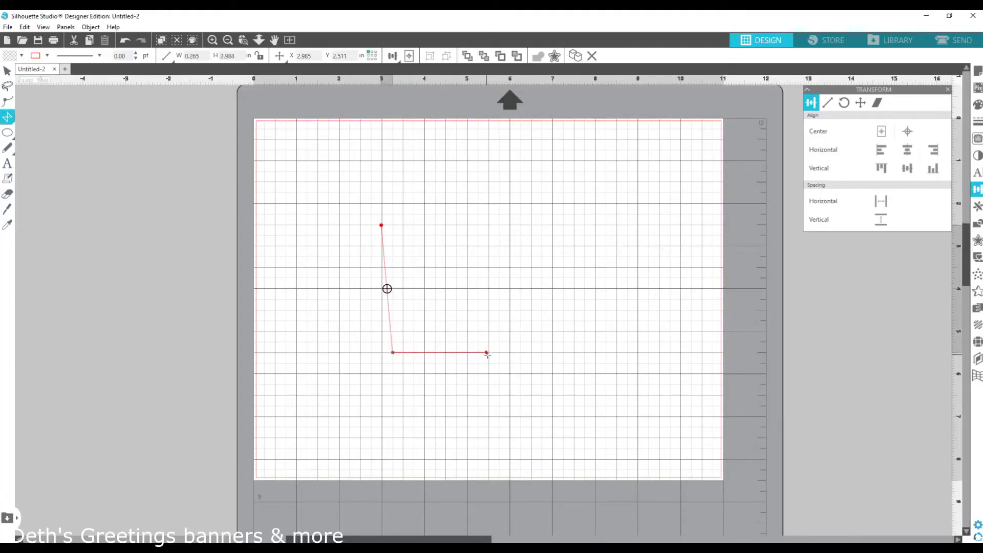
left_click(487, 352)
left_click(484, 224)
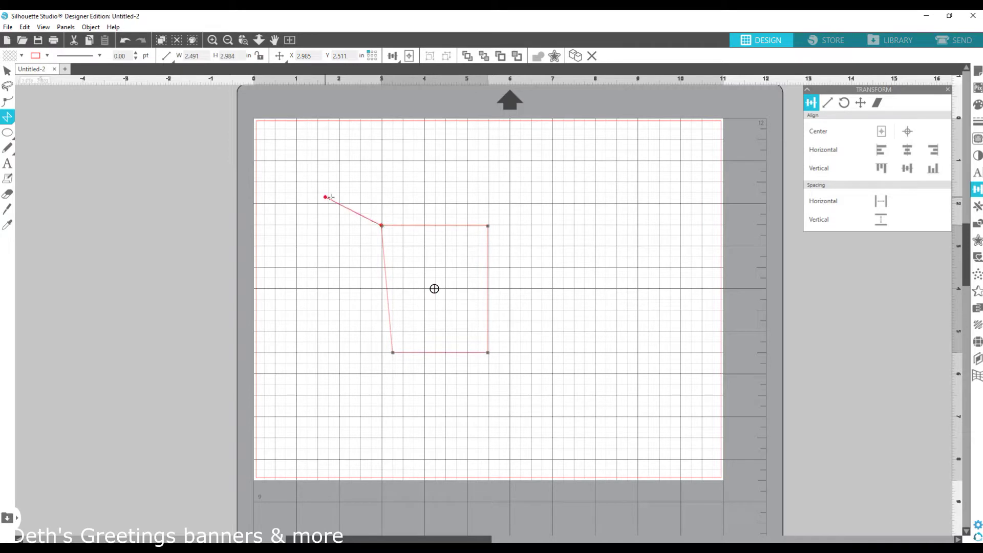
left_click(381, 225)
left_click(8, 102)
left_click(382, 227)
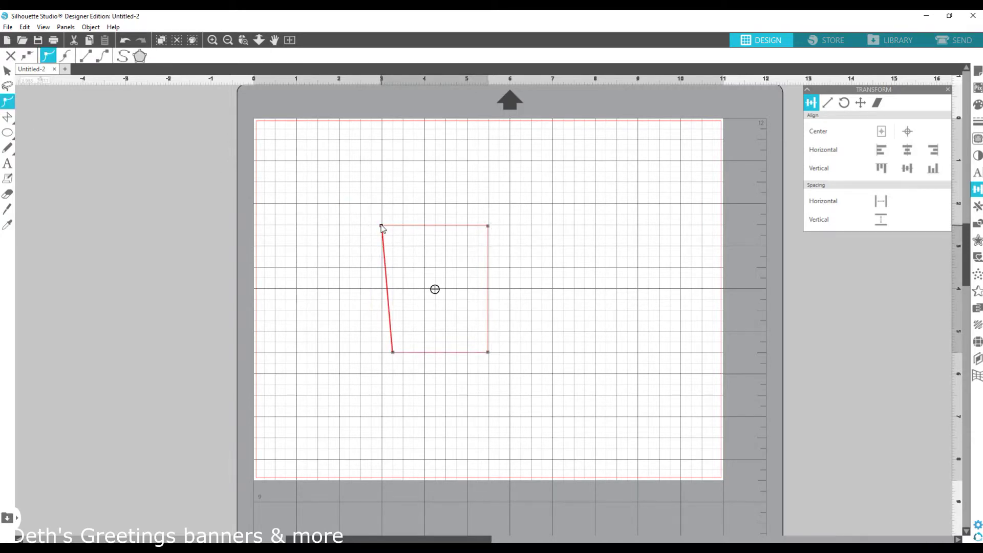
left_click(7, 71)
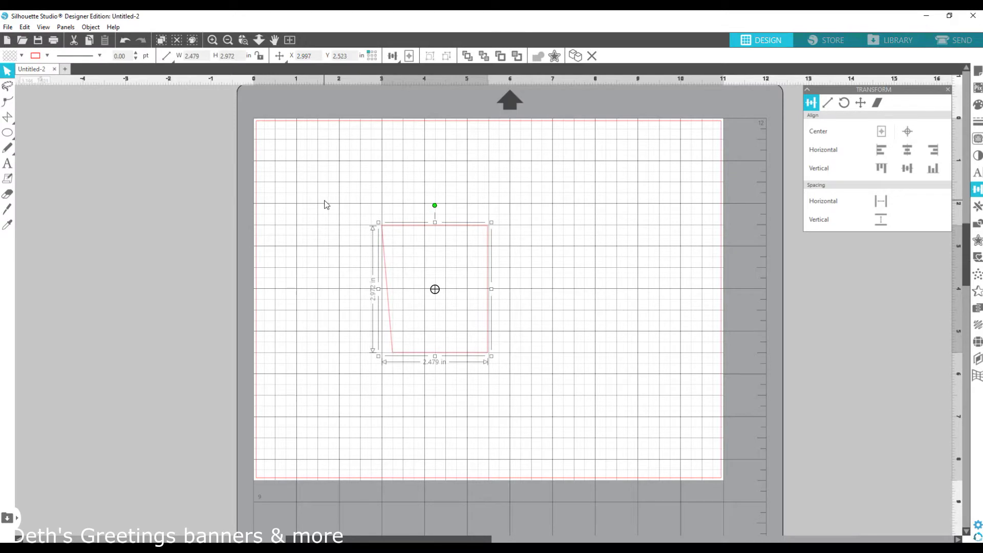
Step: Mirror a copy of the polygon to its right and align both shapes on their horizontal centers
left_click(977, 207)
left_click(935, 201)
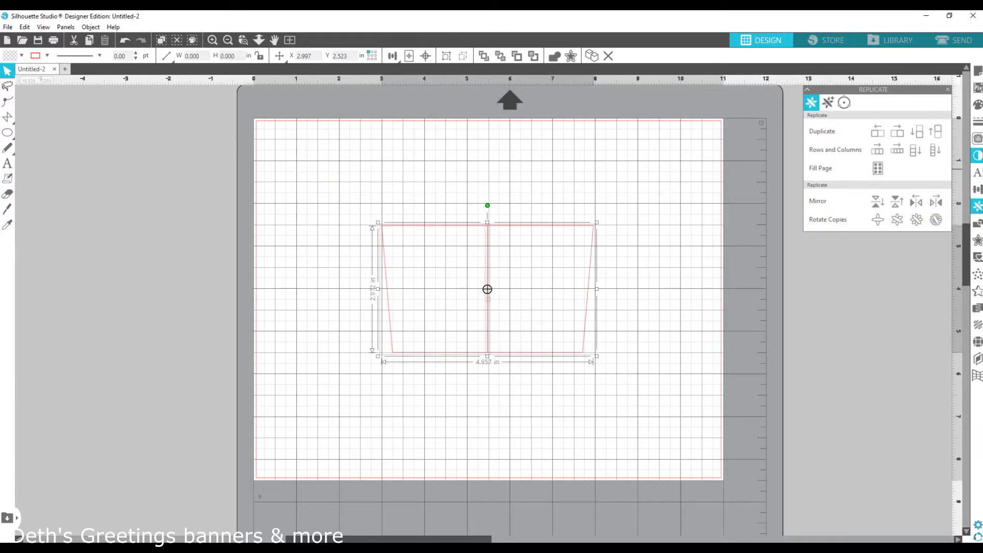
left_click(977, 189)
left_click(907, 153)
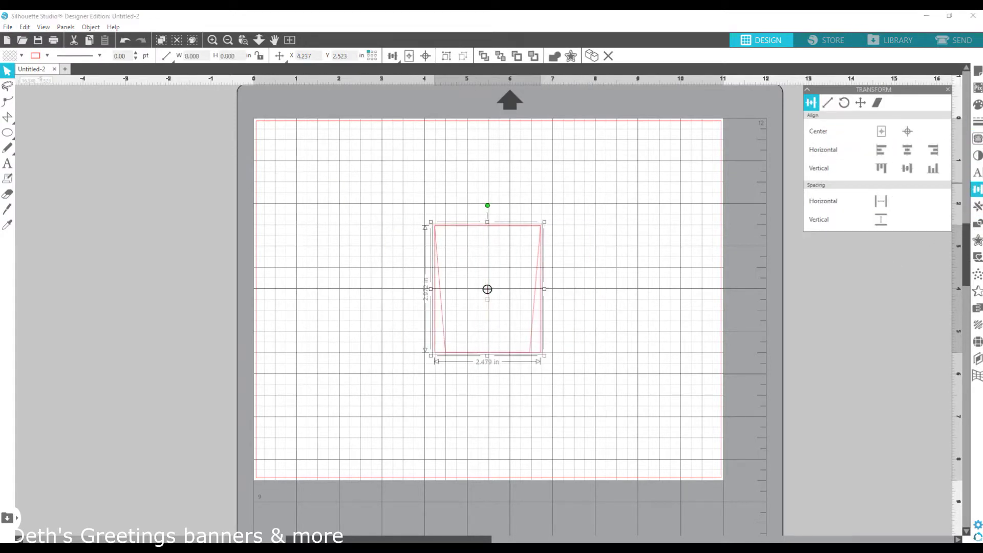
Step: Crop the two overlapping polygons to their common area to form a symmetrical tapered cup
left_click(976, 223)
left_click(898, 152)
left_click(243, 40)
left_click_drag(426, 213, 548, 378)
scroll(554, 358, "up", 1)
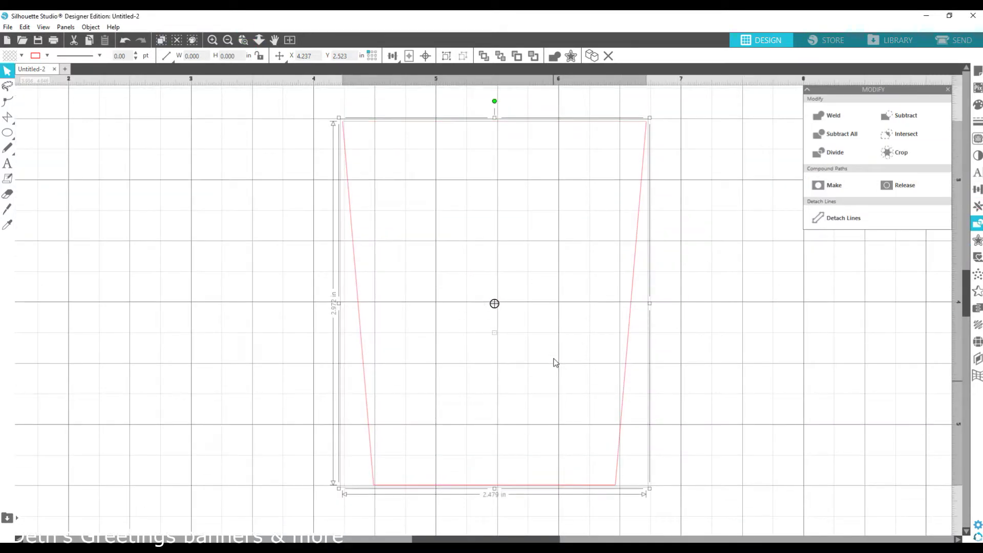
Step: Create a 0.125 in outward offset of the cup with rounded corners and delete the original inner shapes
left_click(977, 240)
left_click(821, 113)
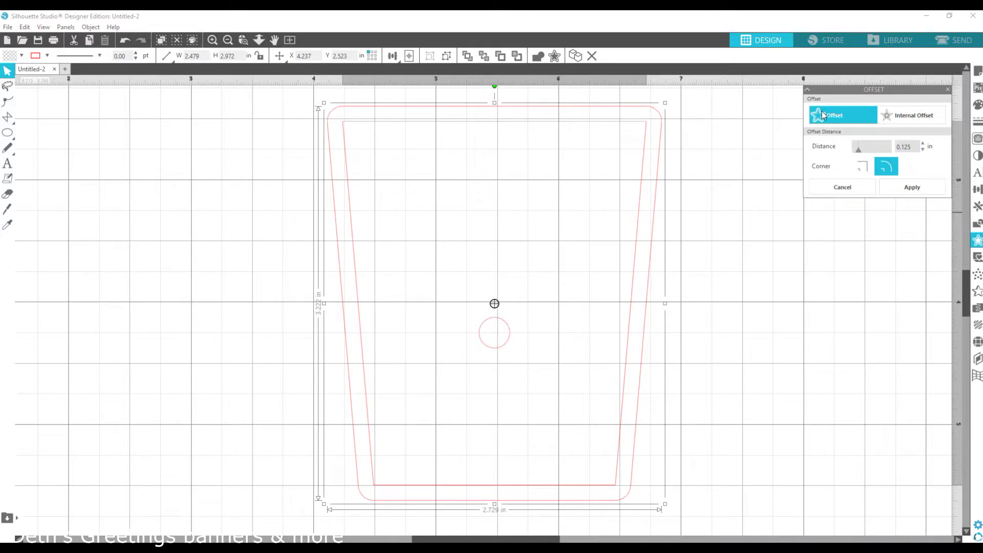
left_click(911, 187)
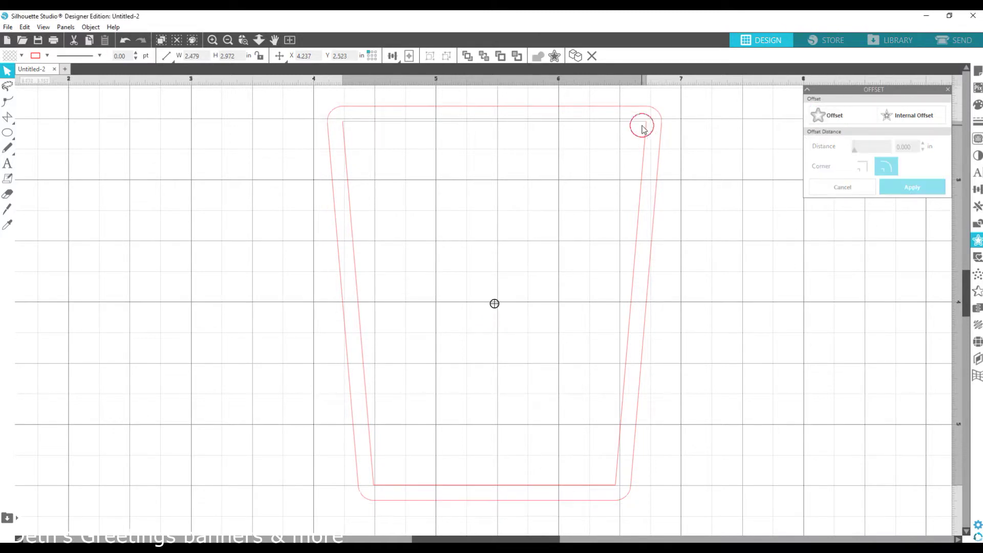
key("Delete")
Step: Draw a flat ellipse about 2.77 in wide and 0.65 in high across the top edge of the cup
left_click(259, 40)
left_click_drag(571, 287, 577, 348)
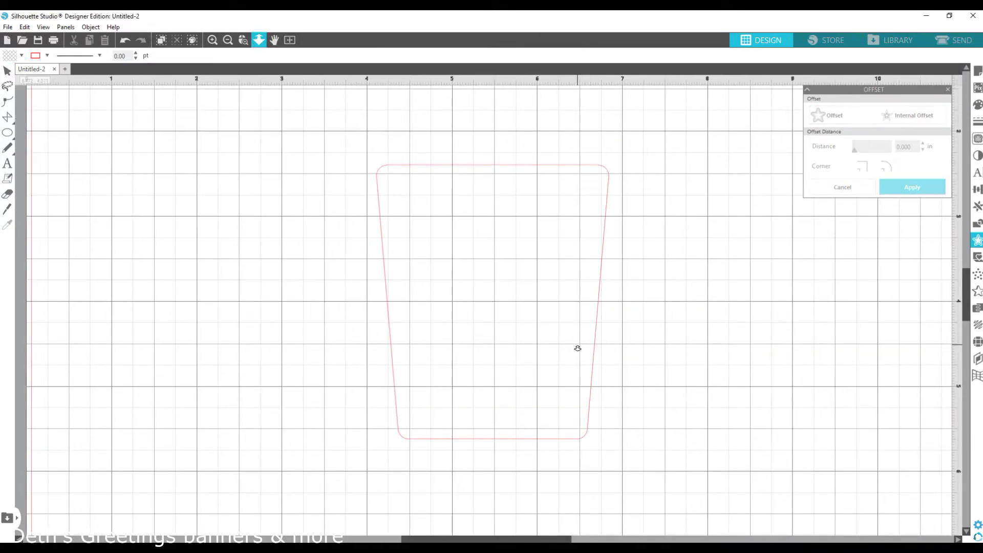
scroll(578, 345, "up", 1)
mouse_move(7, 132)
left_click(53, 132)
left_click_drag(375, 162, 613, 212)
left_click(7, 70)
left_click_drag(492, 159, 498, 150)
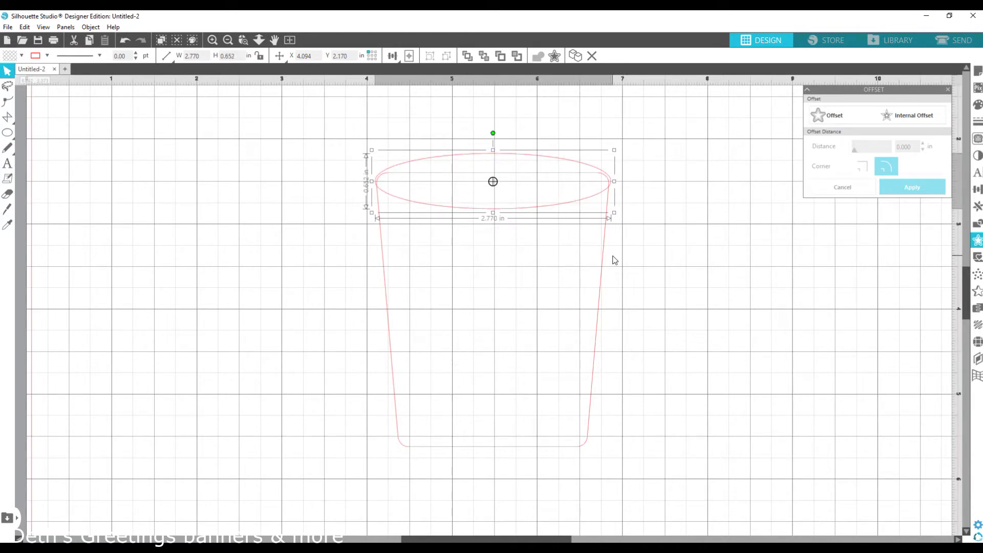
Step: Resize the rim ellipse to about 2.73 in by 0.81 in and place a duplicate to the left of the cup
left_click_drag(615, 181, 613, 180)
left_click_drag(372, 180, 373, 179)
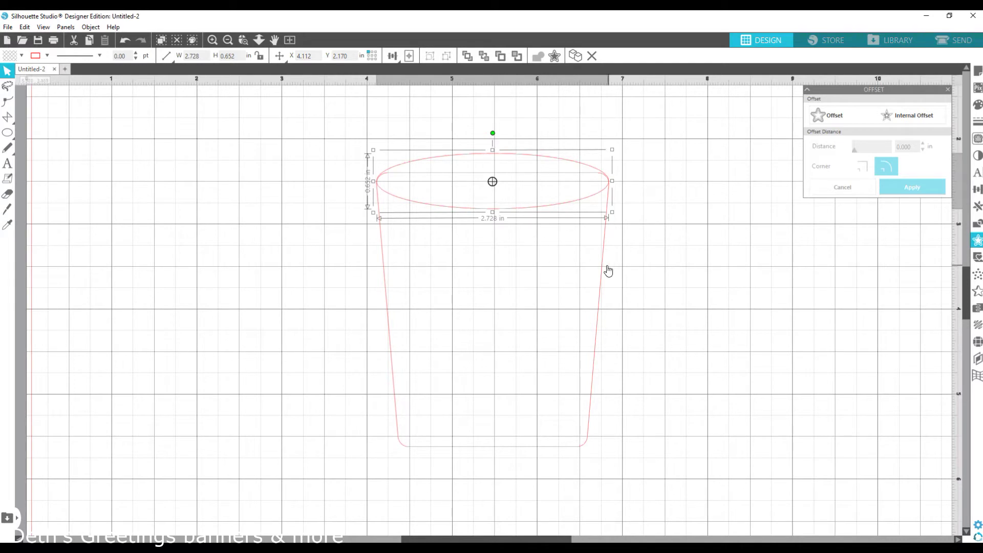
left_click_drag(492, 151, 493, 148)
left_click_drag(493, 212, 496, 221)
key("ctrl+d")
left_click_drag(617, 187, 313, 265)
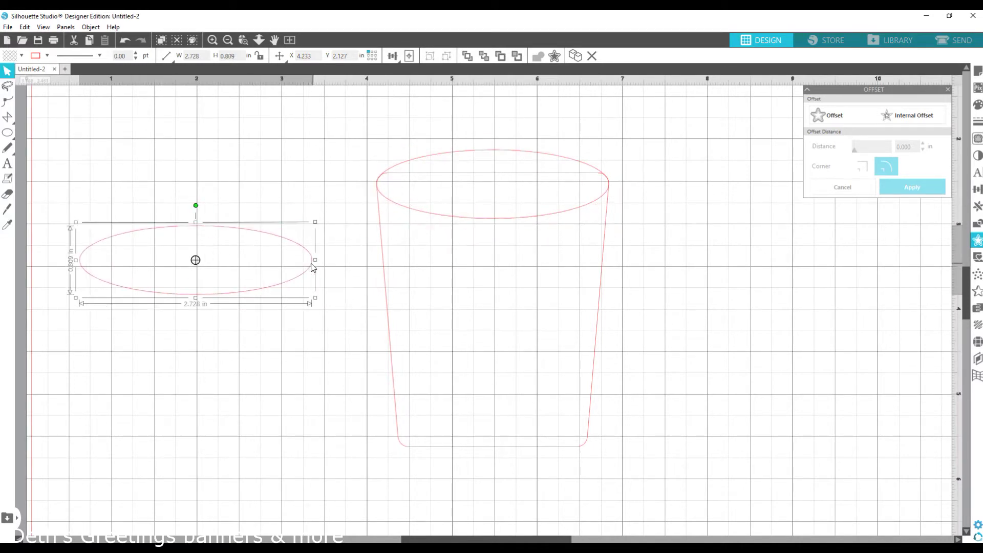
Step: Weld the rim ellipse to the cup body so the cup gets a curved top
left_click(595, 202)
left_click(602, 254, "shift")
left_click(977, 223)
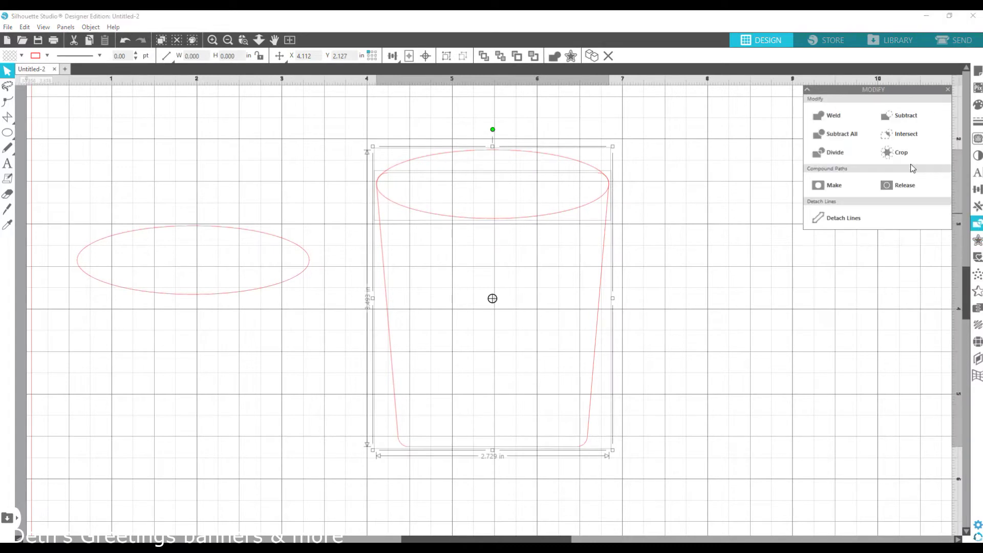
left_click(826, 115)
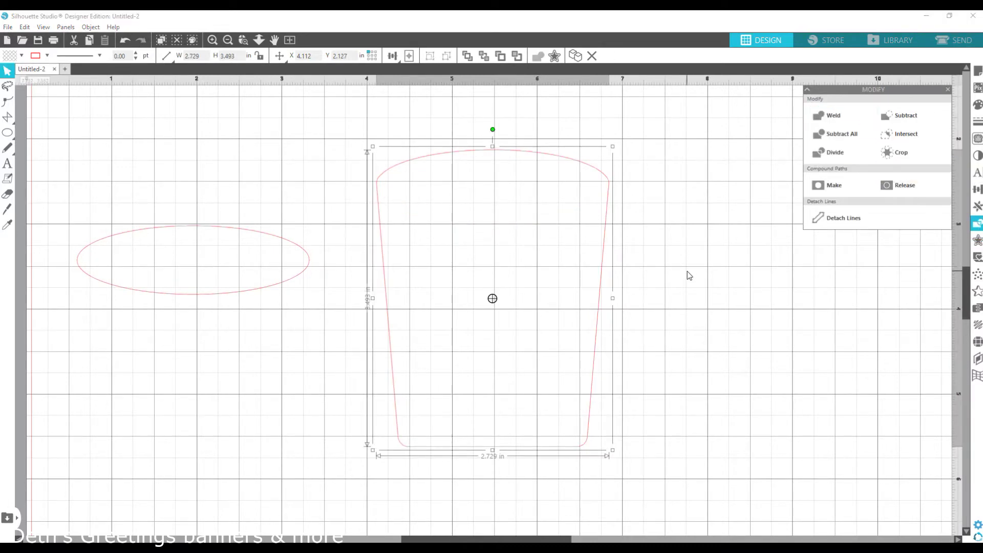
Step: Place the spare ellipse over the base of the cup and keep a copy to the left of the cup
left_click_drag(252, 289, 235, 198)
left_click(338, 179)
left_click_drag(295, 190, 559, 456)
left_click_drag(615, 426, 333, 377)
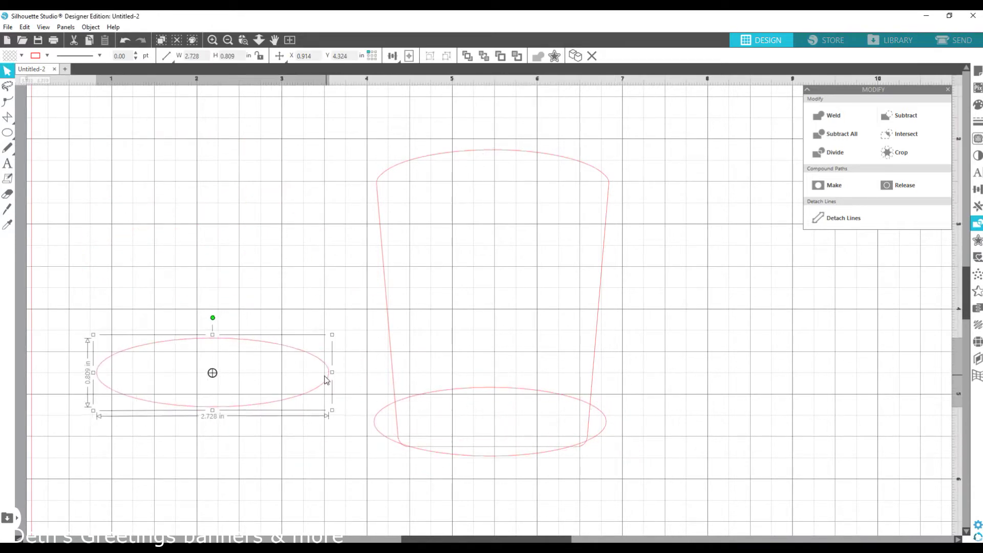
Step: Align the cup body and the base ellipse to their bottom edges
left_click(596, 325)
left_click(977, 190)
left_click(934, 169)
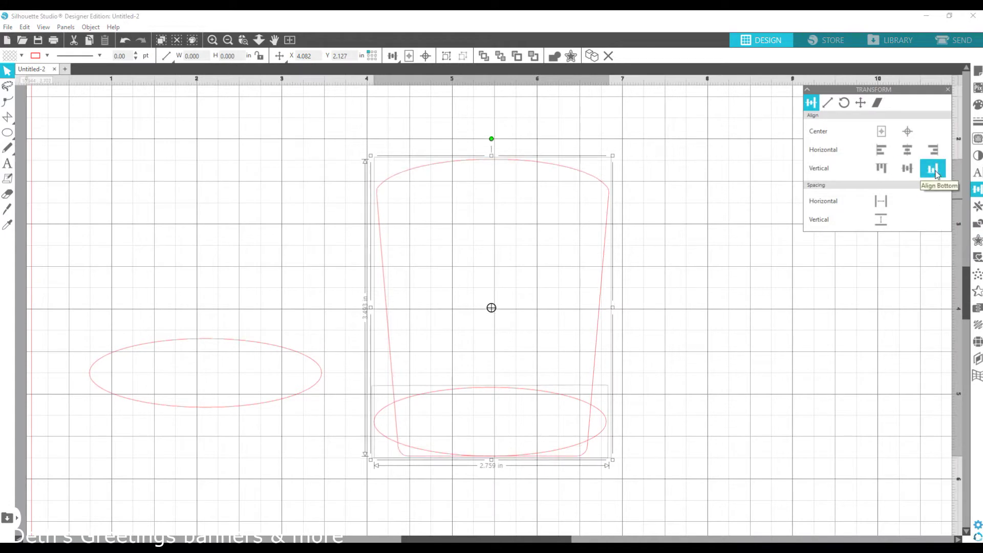
left_click(754, 367)
Step: Divide the cup with the base ellipse and delete the leftover side and corner pieces outside the curved base
left_click(563, 172)
left_click(541, 391, "shift")
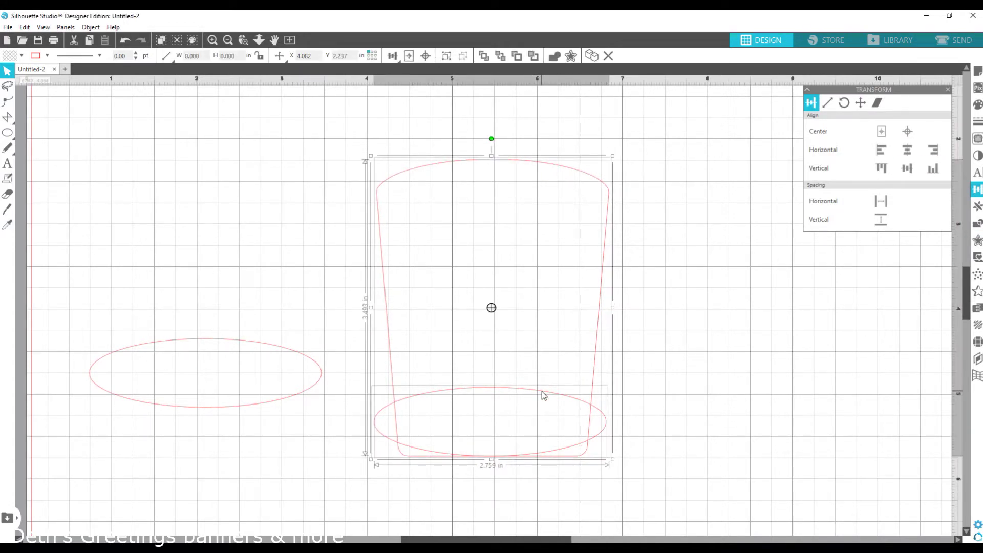
left_click(977, 223)
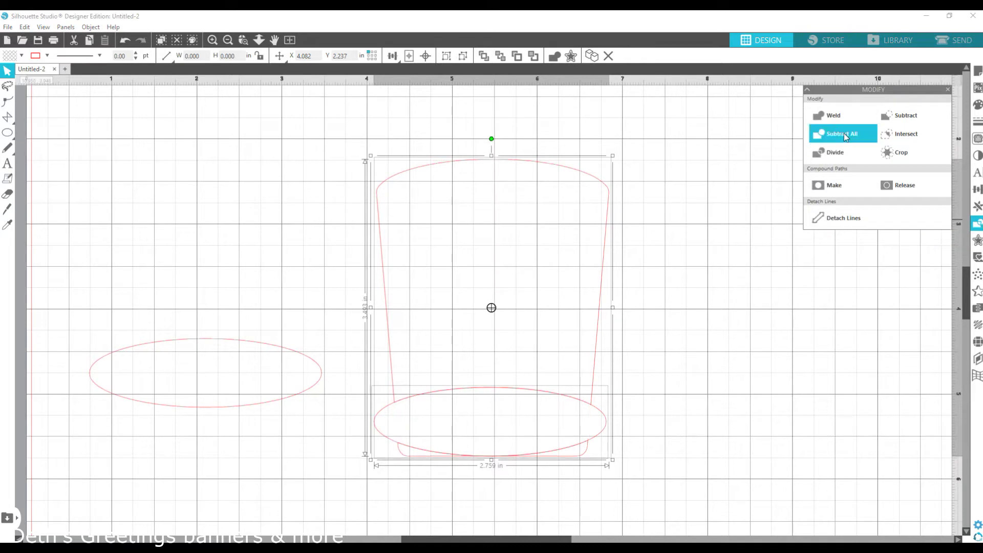
left_click(840, 152)
left_click(609, 430)
key("Delete")
left_click(377, 434)
key("Delete")
left_click(415, 457)
key("Delete")
left_click(576, 456)
key("Delete")
Step: Make a compound path from the remaining body and base pieces and move it slightly to the right
left_click_drag(518, 419, 563, 358)
left_click(824, 187)
left_click(590, 293)
left_click_drag(596, 297, 639, 287)
Step: Create a 0.030 in outward offset of the cup with rounded corners and delete the inner original
left_click(977, 240)
left_click(826, 115)
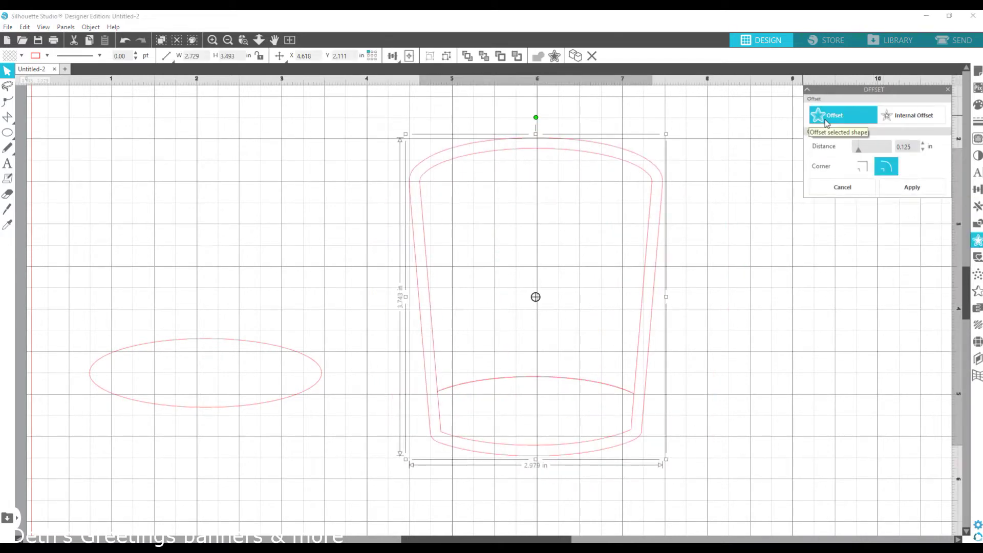
left_click_drag(858, 152, 855, 152)
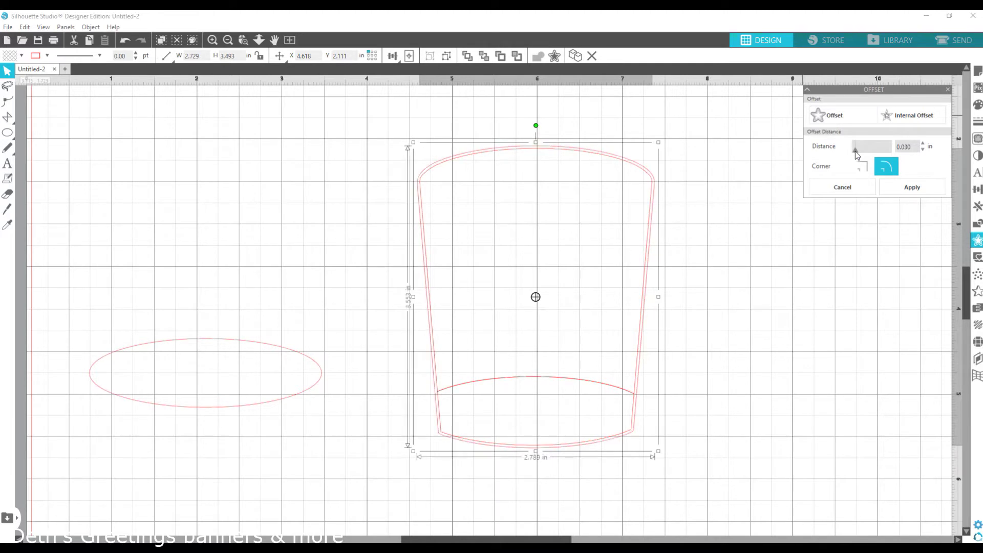
left_click(833, 231)
left_click(631, 167)
key("Delete")
Step: Shift the cup outline slightly and place the spare ellipse just inside its top rim
left_click_drag(571, 147, 561, 150)
left_click(389, 245)
left_click_drag(259, 340, 573, 157)
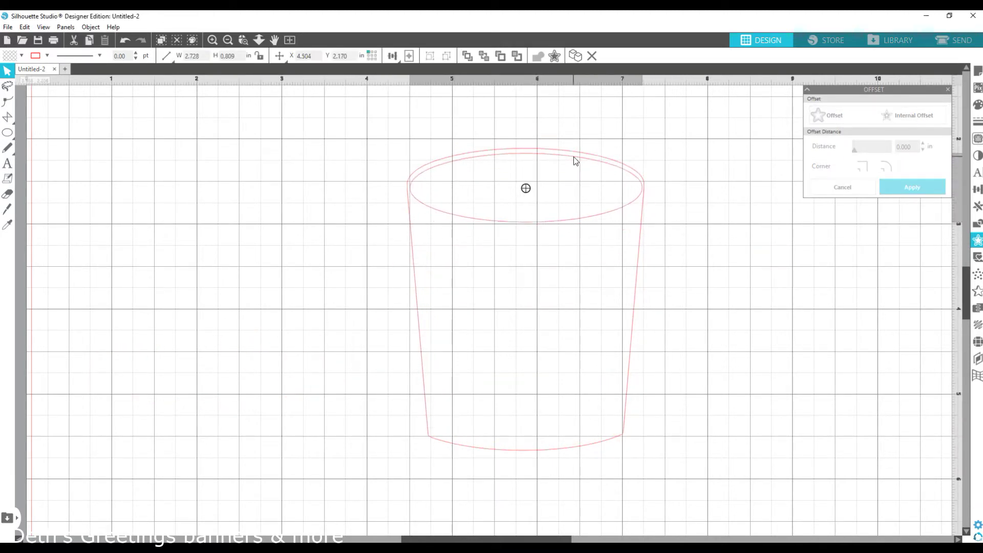
Step: Set the line color of the cup and rim ellipse to black and their line thickness to 1 pt
left_click(636, 277, "shift")
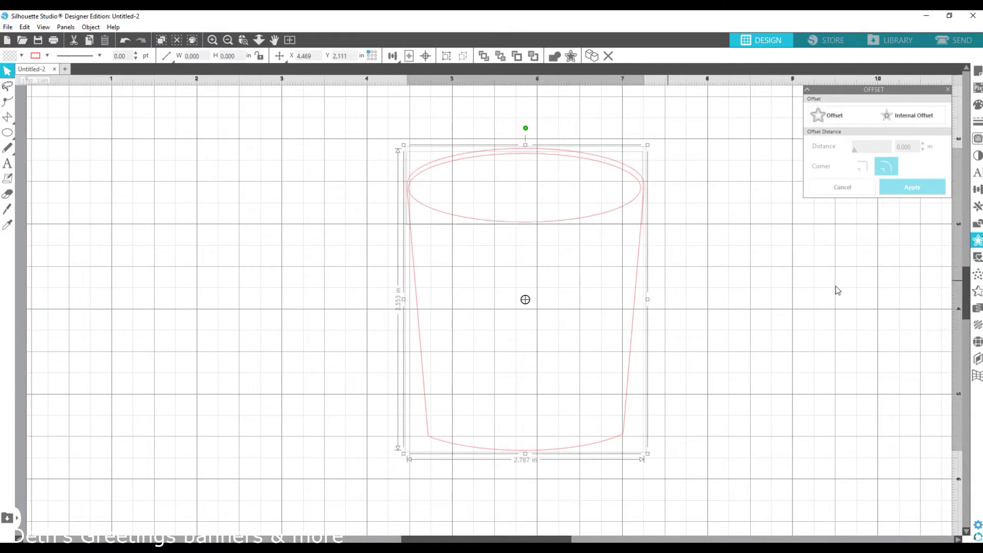
left_click(976, 121)
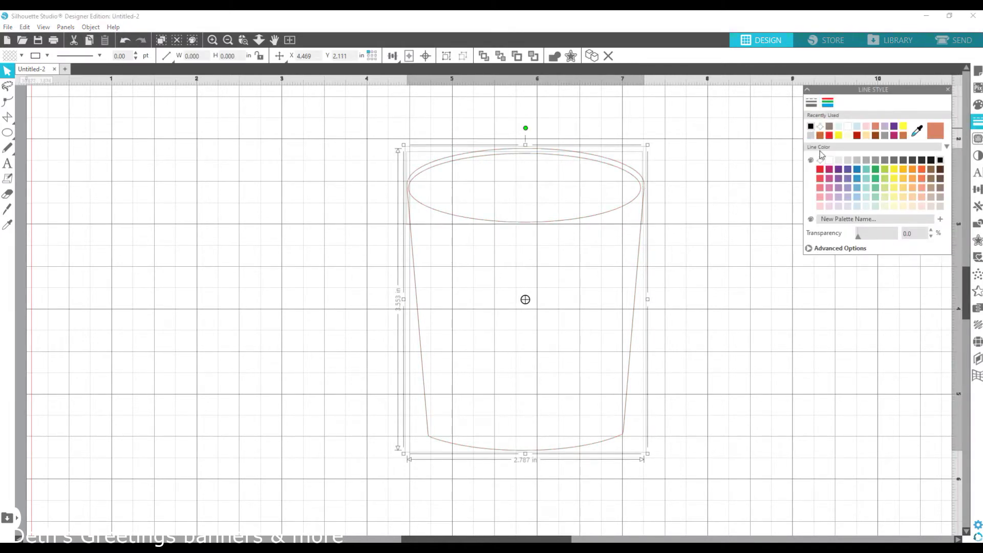
left_click(808, 104)
left_click_drag(912, 148, 882, 160)
type("1")
key("Return")
left_click(602, 270)
Step: Place a copy of the rim ellipse to the left of the cup and resize the rim ellipse to about 2.78 in by 0.94 in
left_click(604, 215)
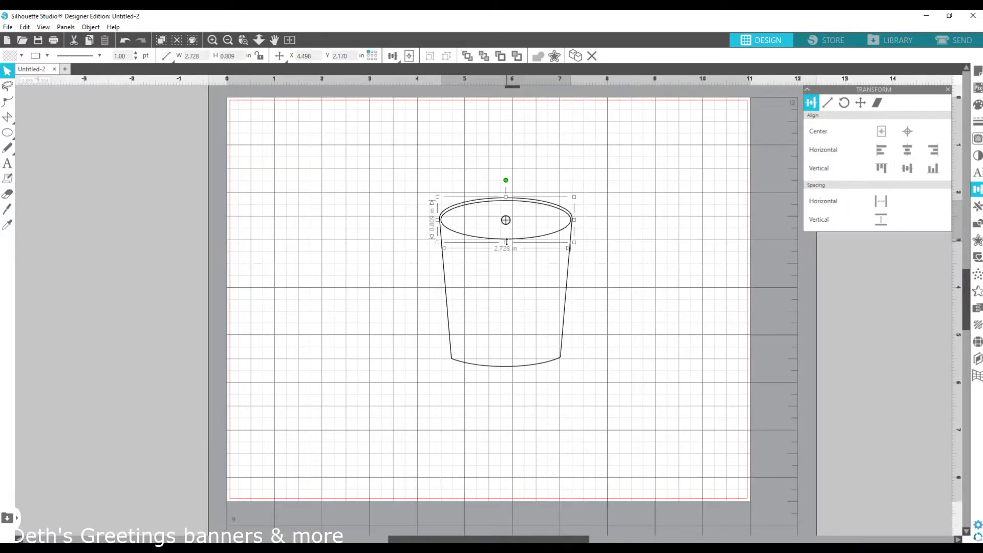
left_click_drag(508, 238, 329, 284)
left_click(555, 231)
left_click_drag(509, 202, 509, 199)
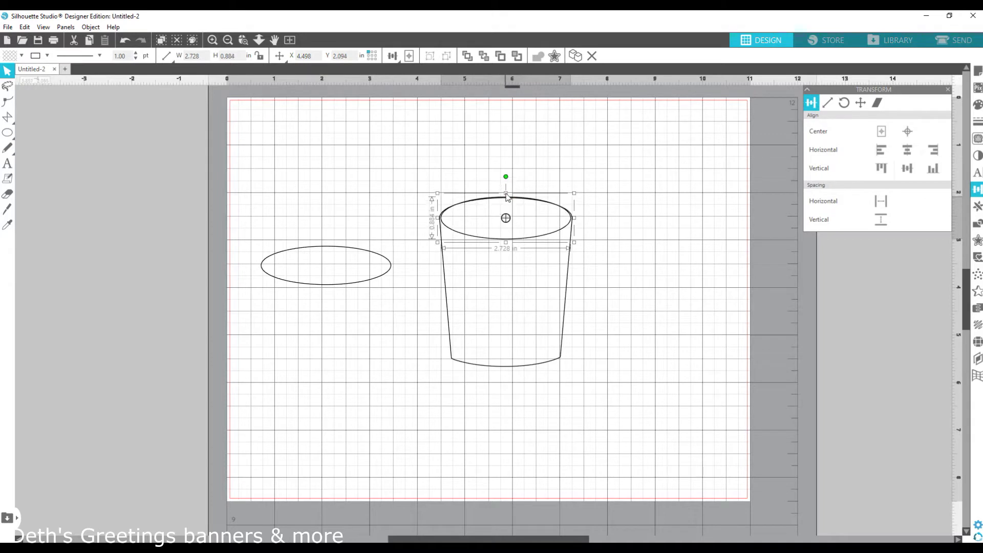
left_click_drag(508, 244, 507, 251)
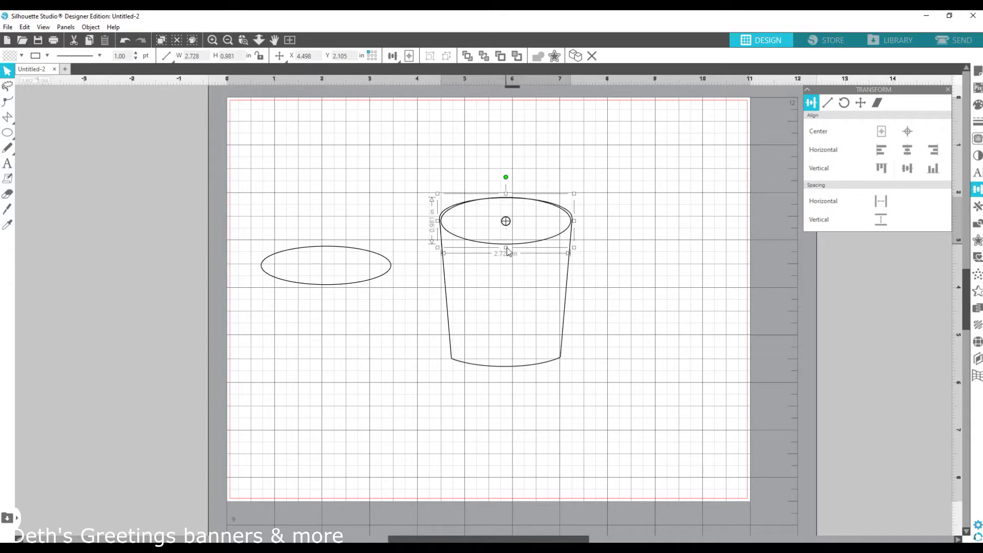
left_click_drag(573, 221, 575, 221)
left_click_drag(437, 222, 435, 222)
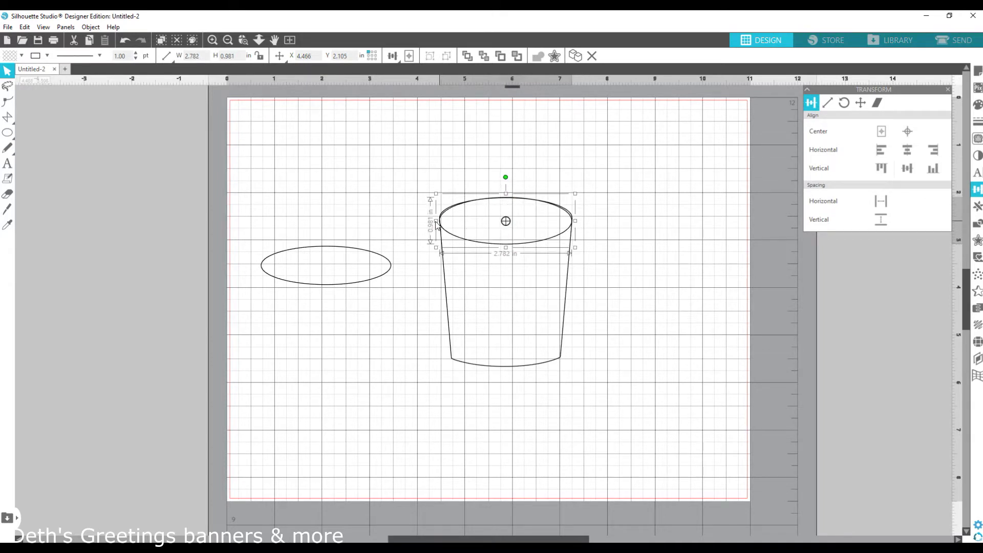
left_click_drag(506, 196, 506, 194)
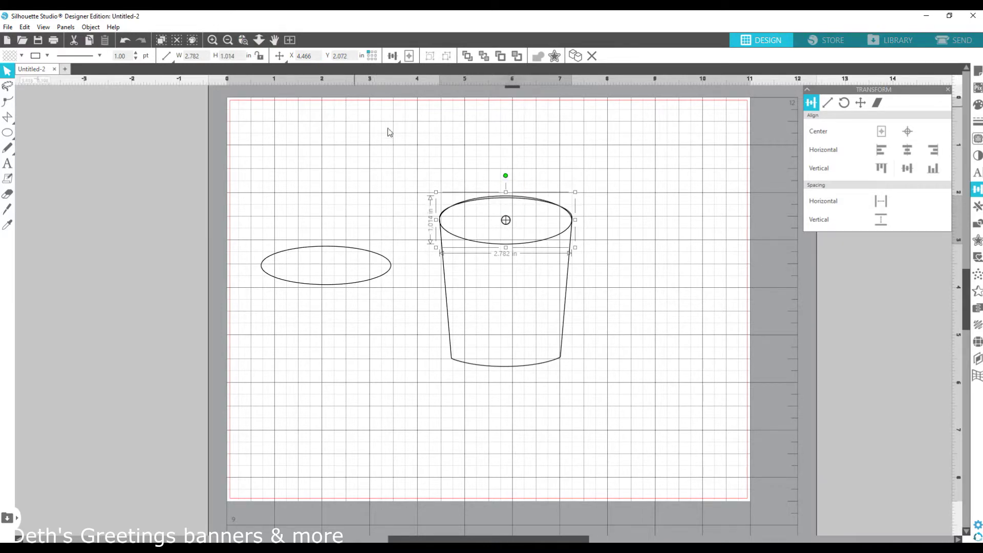
left_click_drag(506, 247, 505, 245)
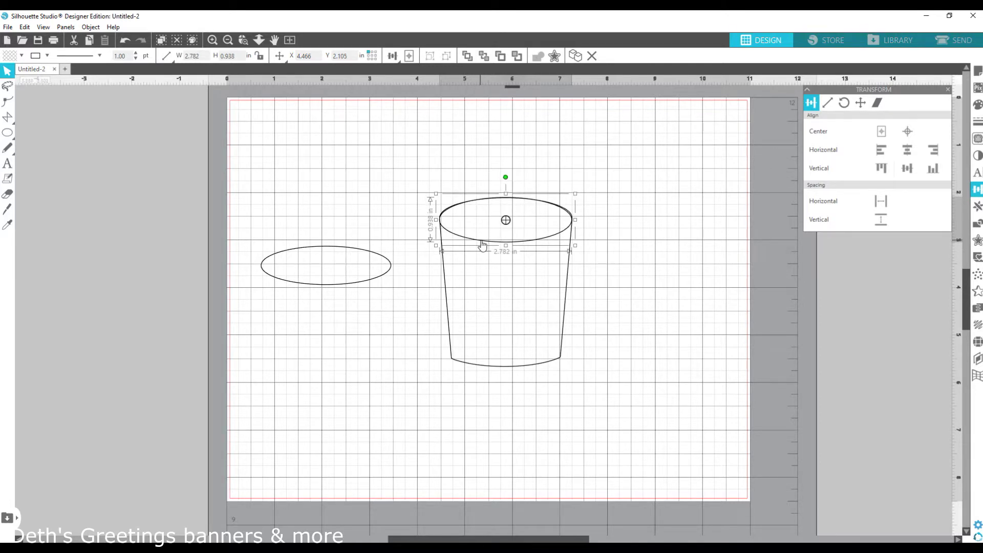
Step: Resize the rim ellipse to about 2.78 in by 0.94 in and nudge it vertically to line up with the cup's sides
left_click_drag(422, 175, 603, 268)
left_click_drag(145, 186, 147, 184)
key("Up")
key("Up")
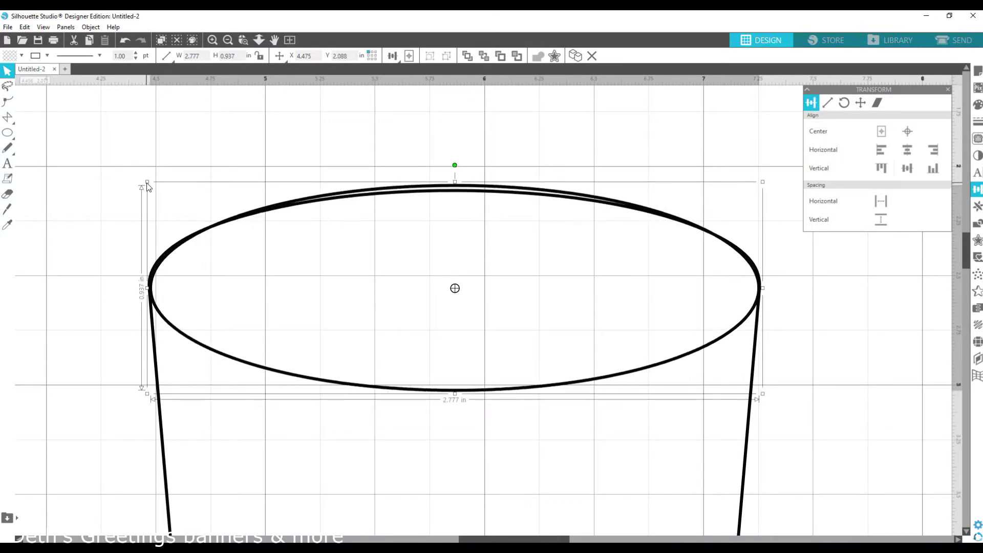
key("Down")
key("Down")
key("Down")
key("Down")
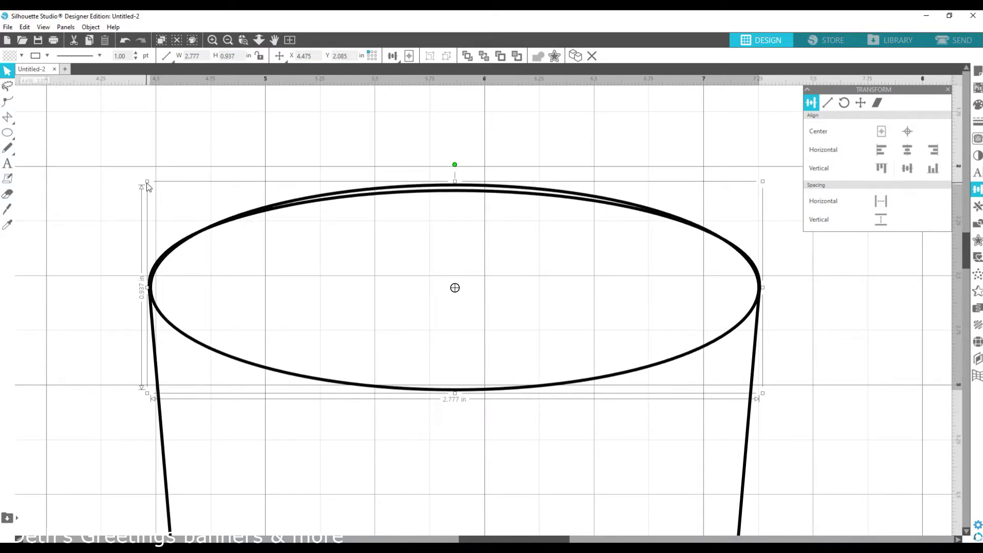
Step: Reshape the rim ellipse by lowering its top point to match the cup's upper edge, making it about 0.92 in high
left_click_drag(454, 182, 455, 186)
double_click(455, 187)
left_click(456, 189)
left_click(260, 42)
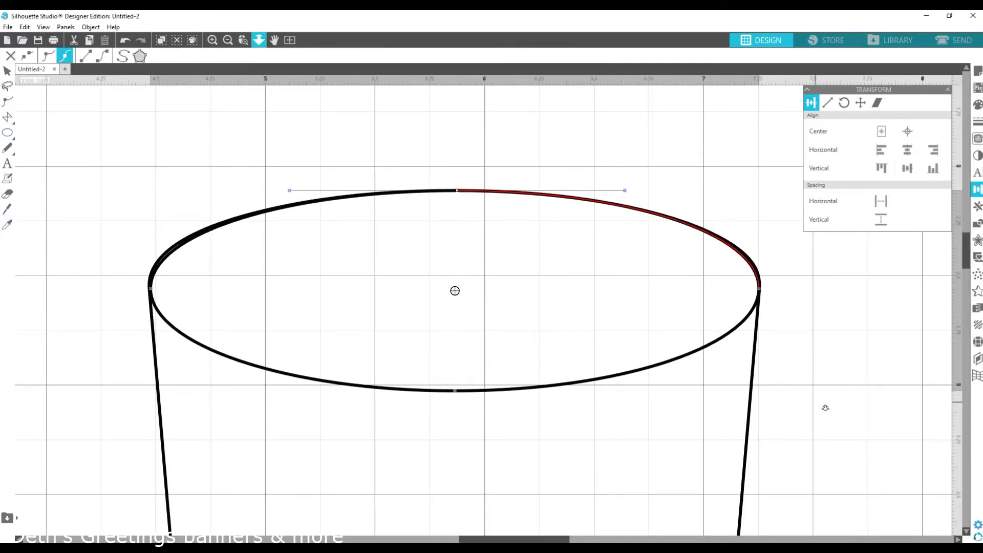
left_click_drag(778, 397, 802, 342)
left_click(801, 342)
scroll(801, 346, "down", 1)
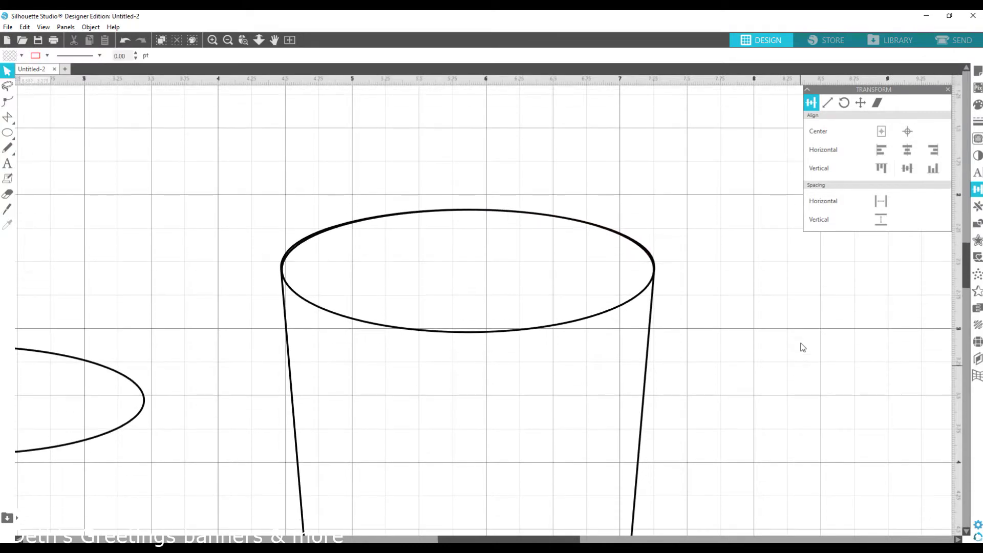
Step: Create an internal offset of the rim ellipse, about 2.53 in by 0.73 in, as the inner edge of the cup
left_click(552, 331)
left_click(977, 241)
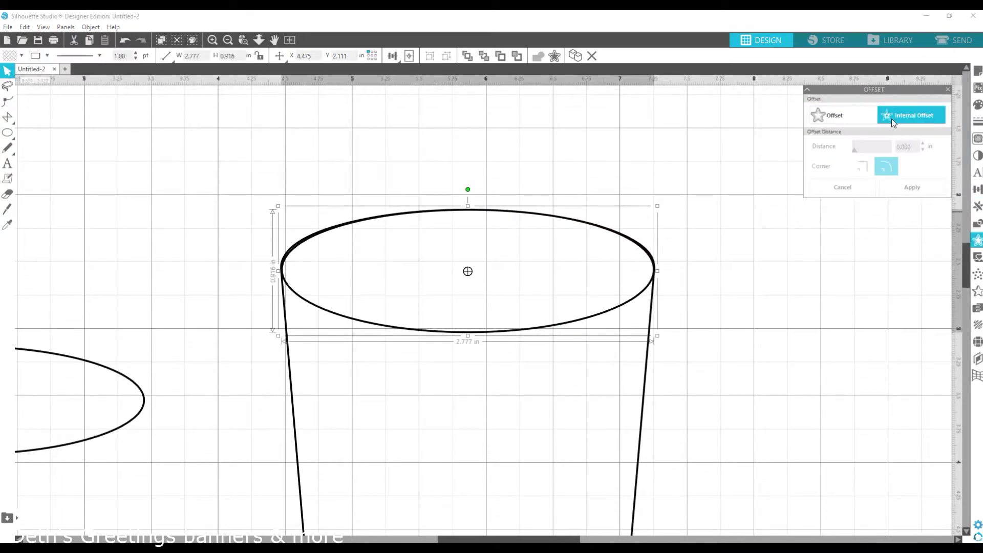
left_click(908, 116)
left_click(467, 226)
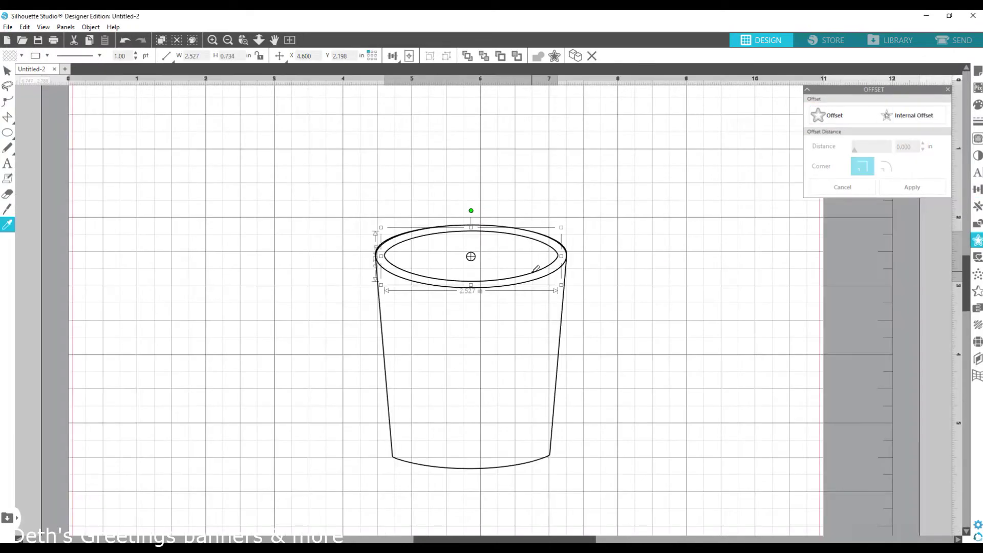
Step: Place two overlapping copies of the inner ellipse beside the cup and crop them to a lens about 2.44 in by 0.59 in
left_click_drag(543, 269, 767, 321)
left_click(577, 234)
left_click_drag(579, 236, 788, 343)
left_click(977, 223)
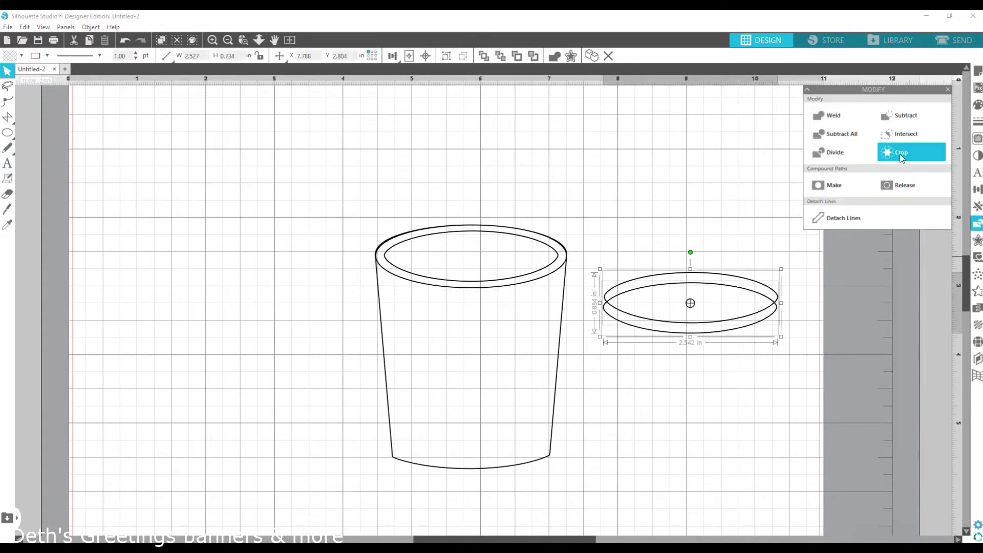
left_click(899, 153)
Step: Fill the lens shape with light blue and place it inside the cup's rim as the liquid, keeping overlapping copies beside the cup
left_click(977, 105)
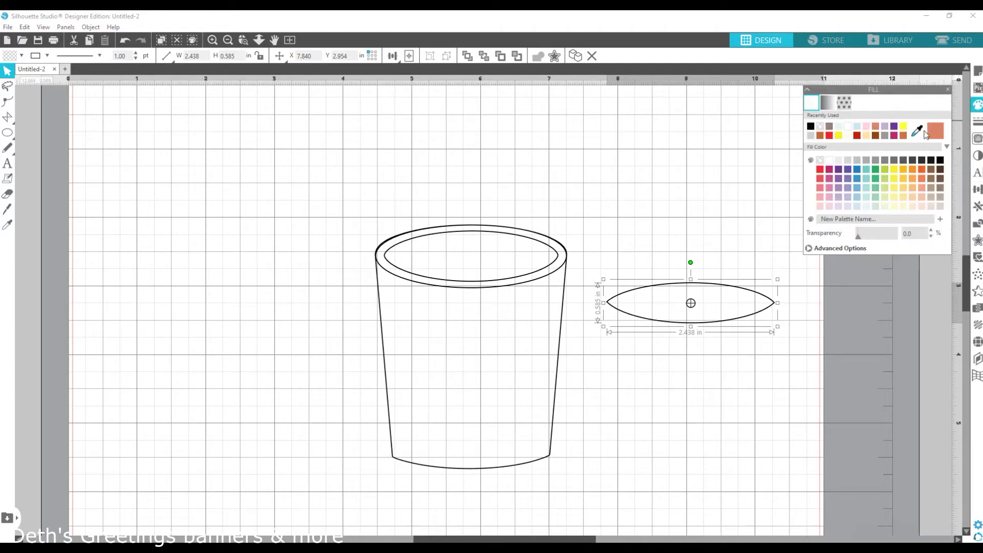
left_click(856, 206)
left_click_drag(715, 308, 595, 286)
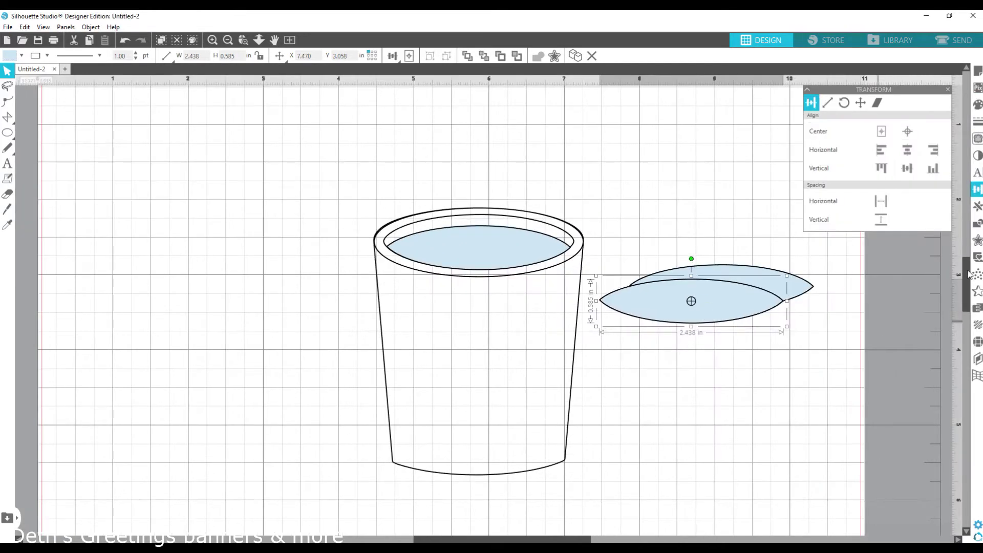
Step: Clear the fill of one spare lens and crop the two overlapping lenses to a highlight about 2.03 in by 0.39 in
left_click(977, 105)
left_click(829, 127)
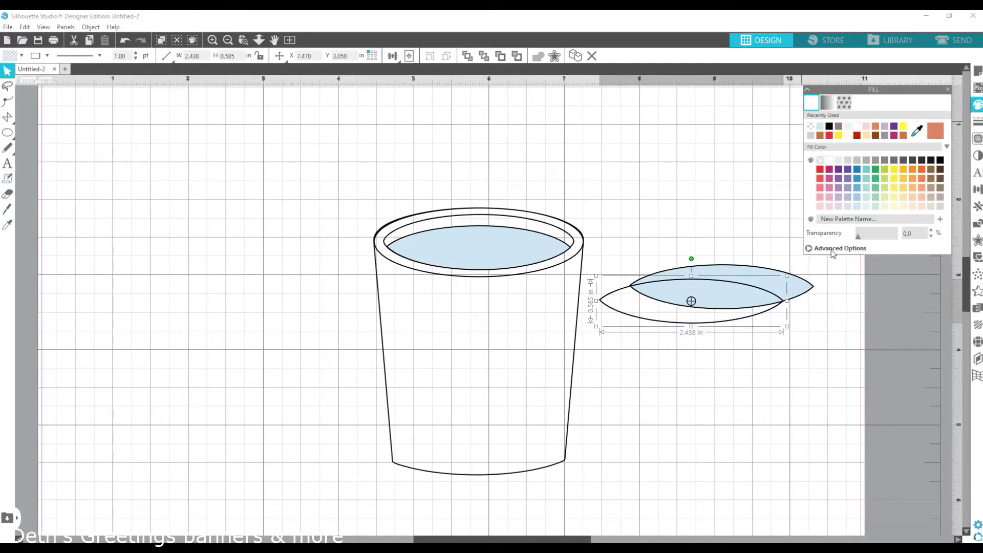
left_click(809, 291, "shift")
left_click(977, 240)
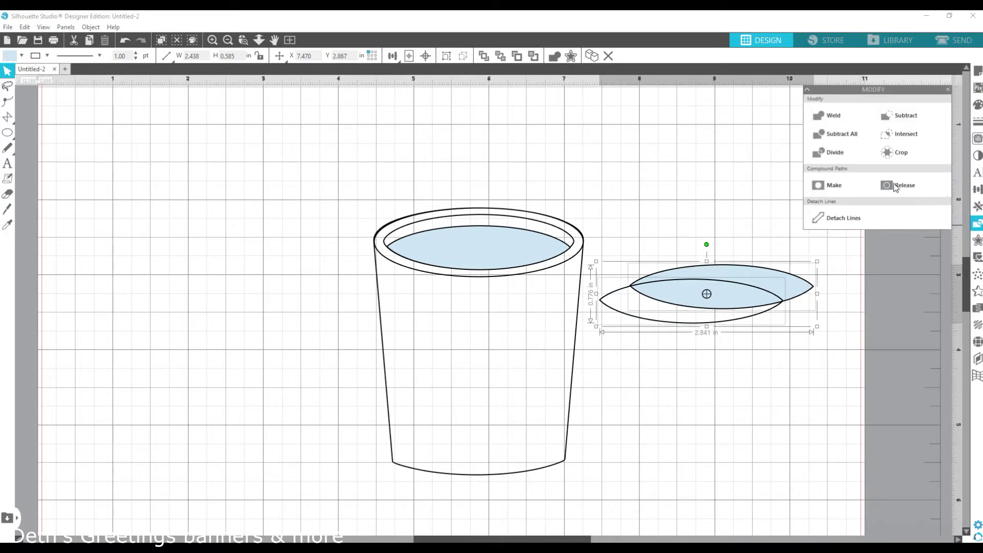
left_click(911, 152)
Step: Fill the liquid in the cup with medium blue and the cropped highlight shape with light blue
left_click(856, 197)
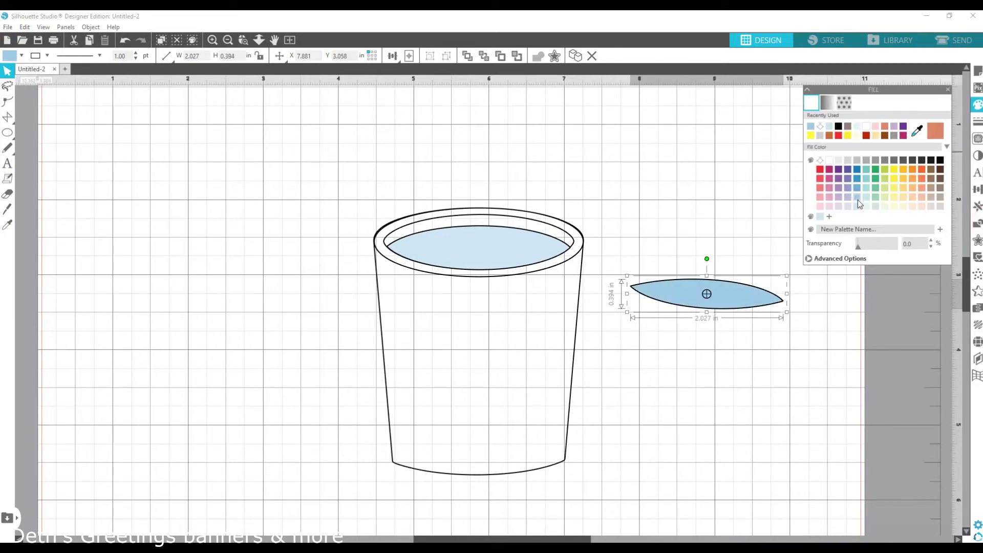
left_click(528, 254)
left_click(857, 197)
left_click(760, 292)
left_click(856, 206)
Step: Place the highlight along the lower left of the liquid and remove its line color
left_click_drag(749, 300, 504, 261)
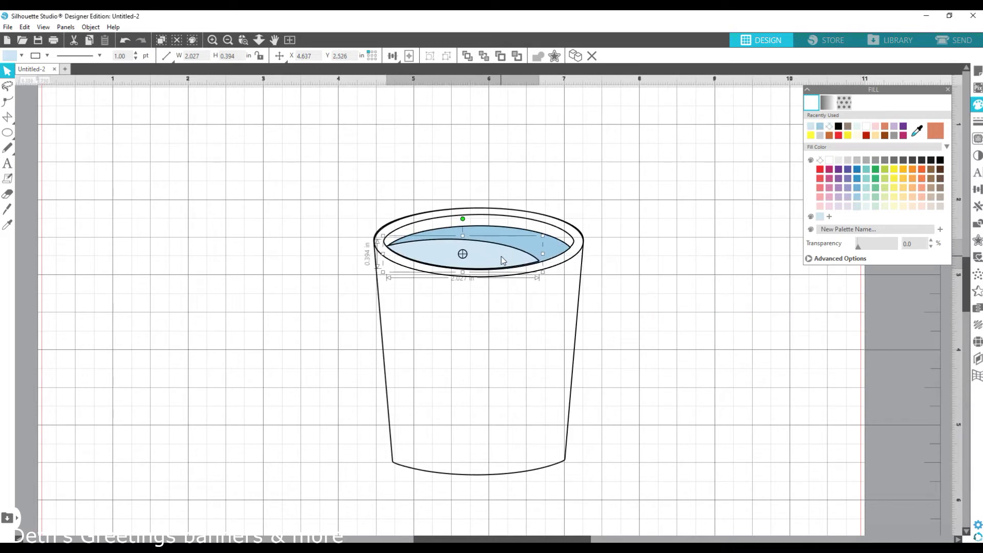
left_click(978, 122)
left_click(820, 160)
Step: Fill the inner rim ellipse with medium pink and send it behind the liquid
left_click(243, 40)
left_click_drag(320, 177, 640, 315)
left_click(701, 264)
left_click(977, 104)
left_click(820, 206)
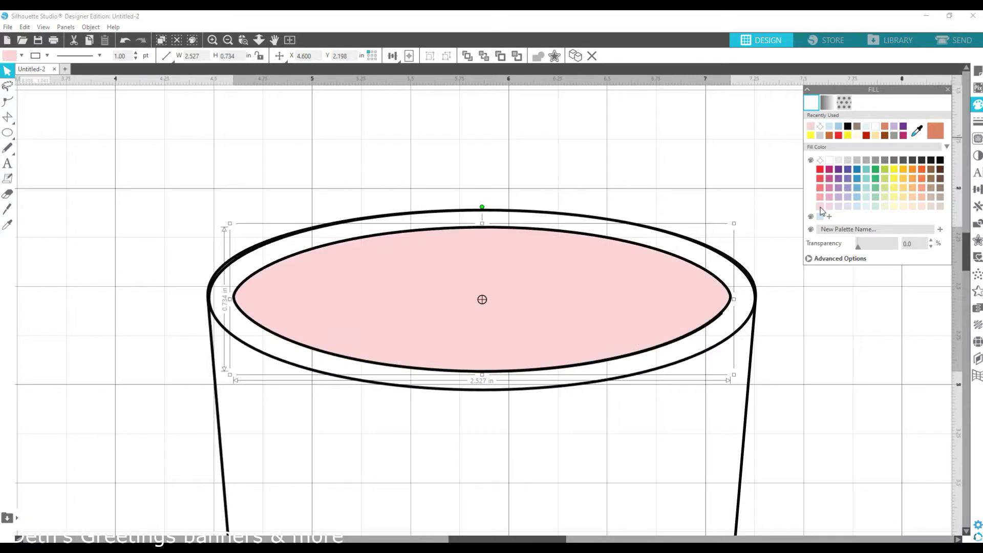
left_click(484, 56)
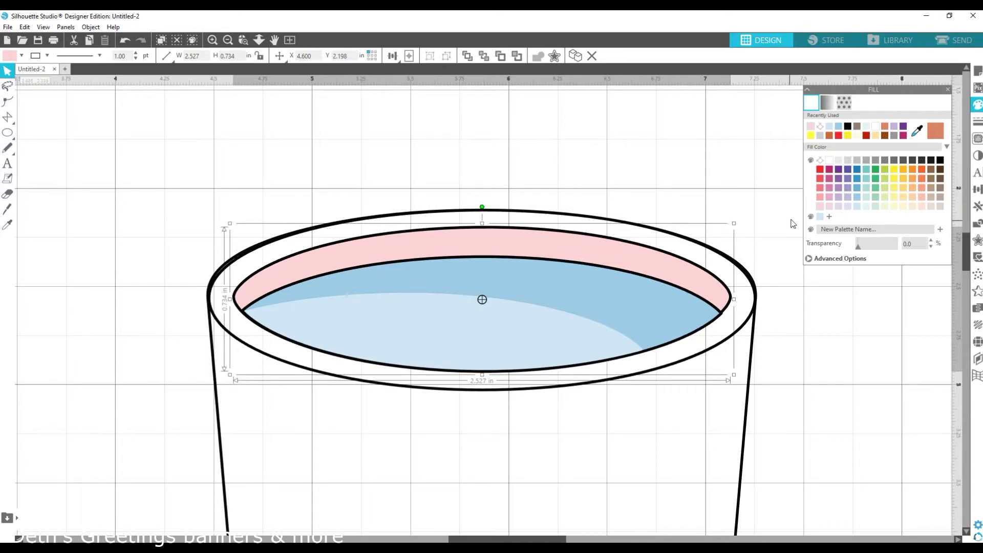
left_click(820, 198)
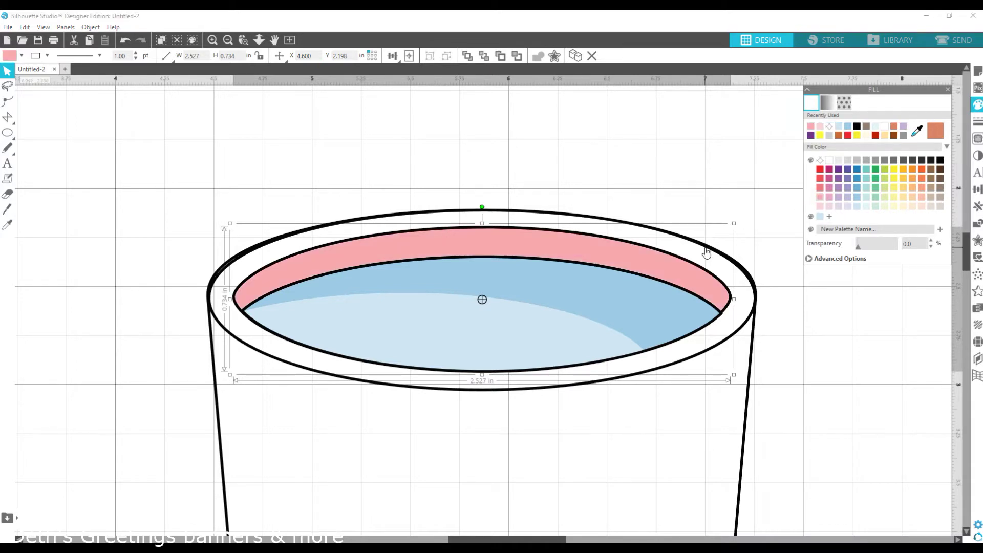
Step: Fill the outer rim and the cup body with light pink and arrange them behind the inner rim and liquid
left_click(709, 252)
left_click(819, 197)
left_click(820, 205)
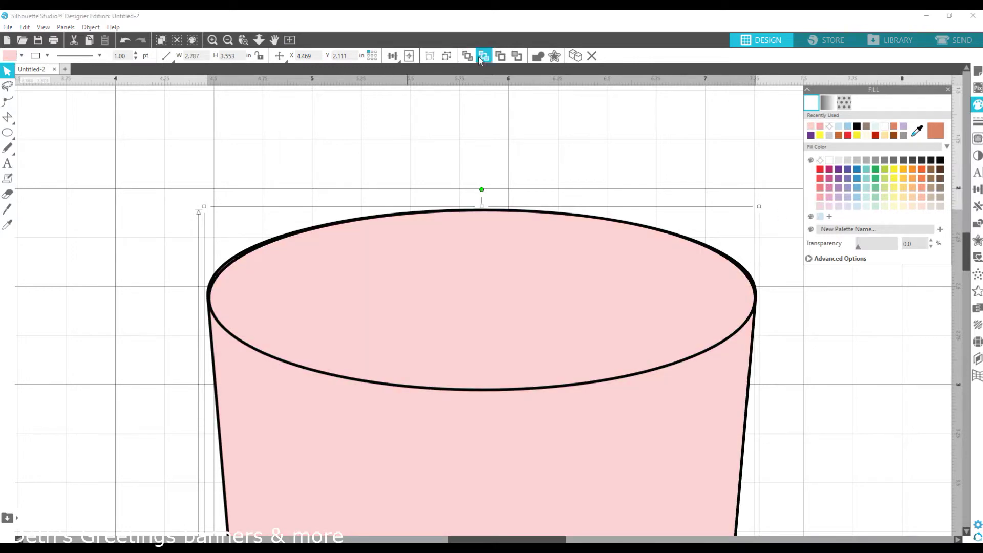
left_click(516, 56)
left_click(516, 56)
left_click(259, 40)
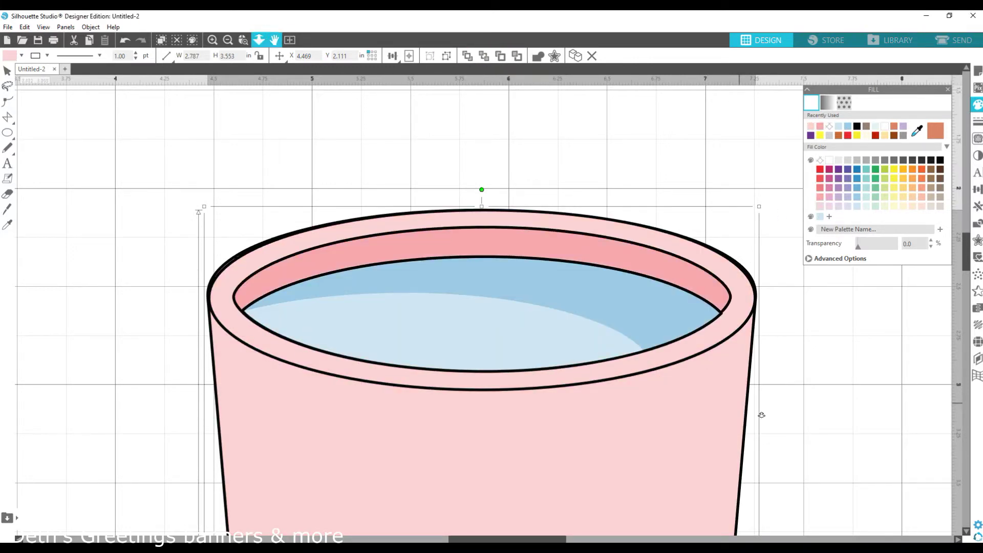
left_click_drag(760, 414, 736, 289)
scroll(736, 290, "down", 4)
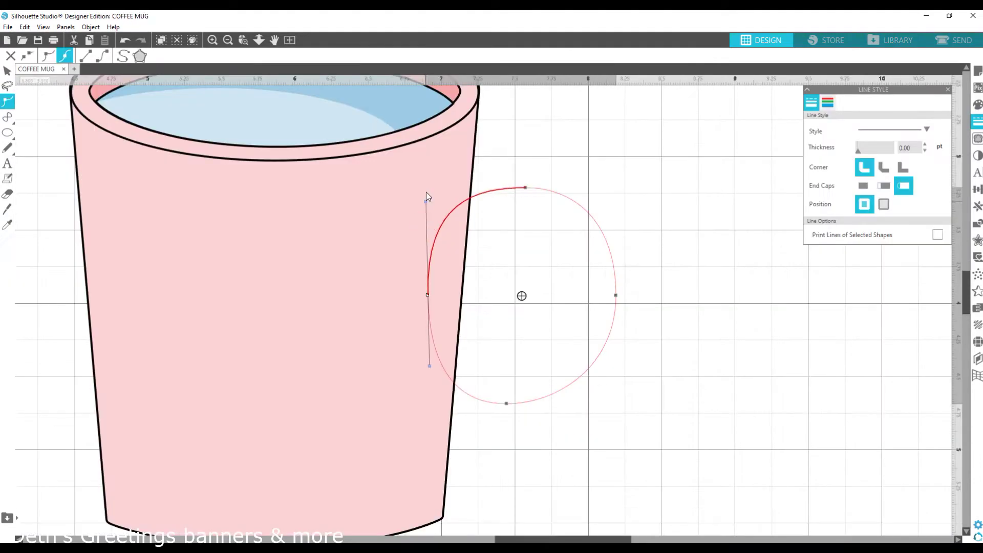
Step: Reshape the ellipse at the cup's right side into a handle outline about 1.30 in by 1.53 in by adjusting its points and curves
left_click_drag(426, 192, 425, 196)
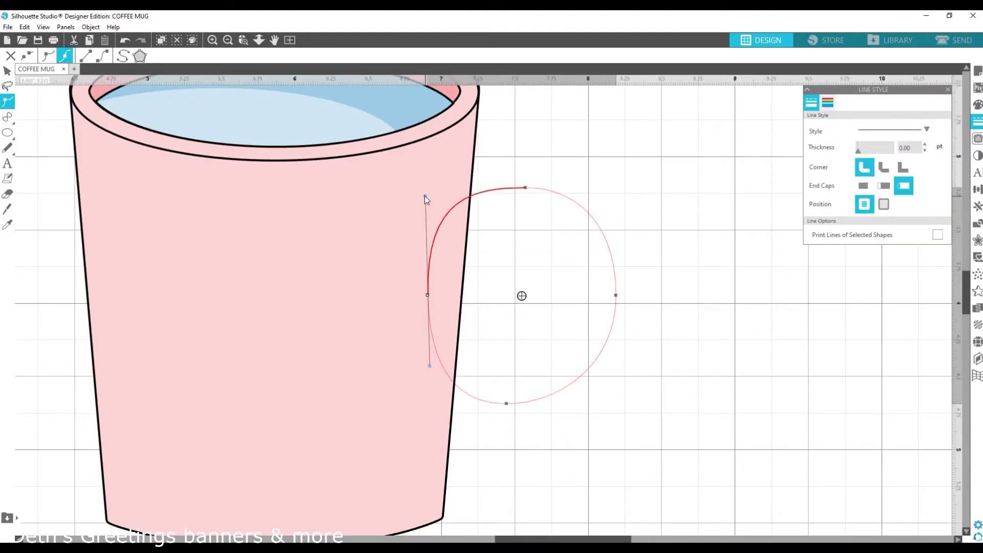
left_click(615, 295)
left_click_drag(616, 219, 594, 177)
left_click_drag(630, 366, 608, 369)
left_click_drag(507, 404, 498, 395)
left_click_drag(527, 188, 471, 186)
left_click(665, 168)
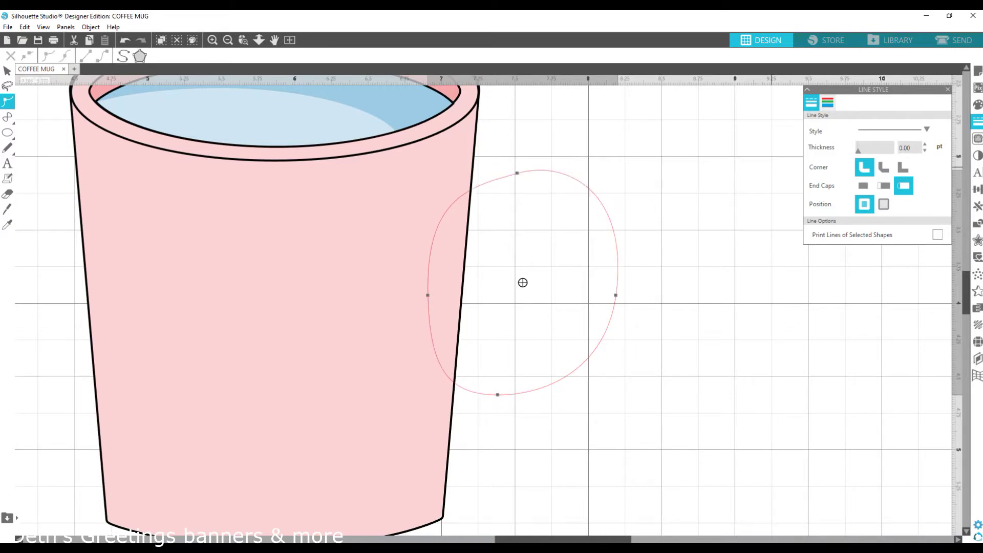
Step: Give the handle shape a light pink fill and a black 1 pt outline, and send it behind the cup
left_click(977, 104)
left_click(941, 134)
left_click(977, 124)
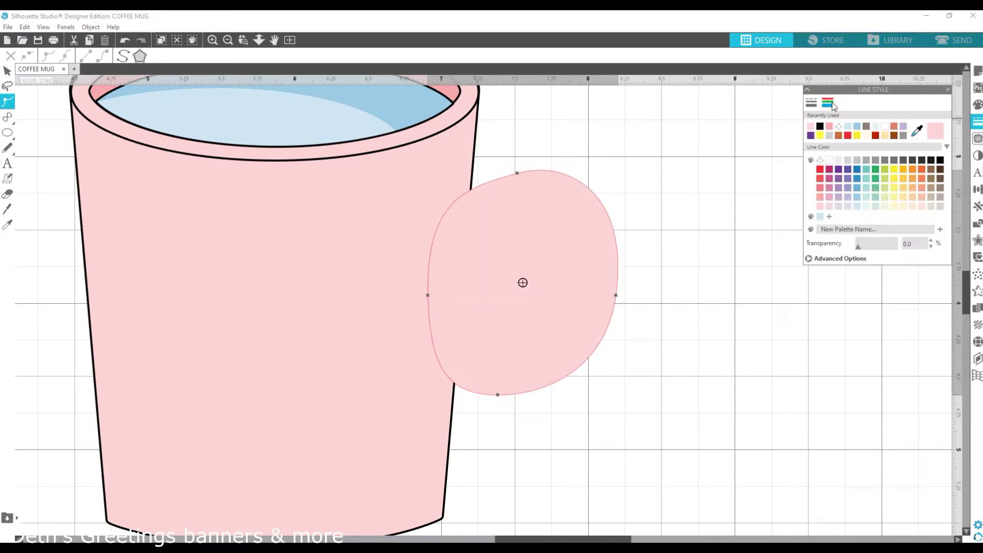
left_click(820, 126)
left_click(811, 103)
left_click_drag(912, 147, 866, 149)
type("1")
key("Return")
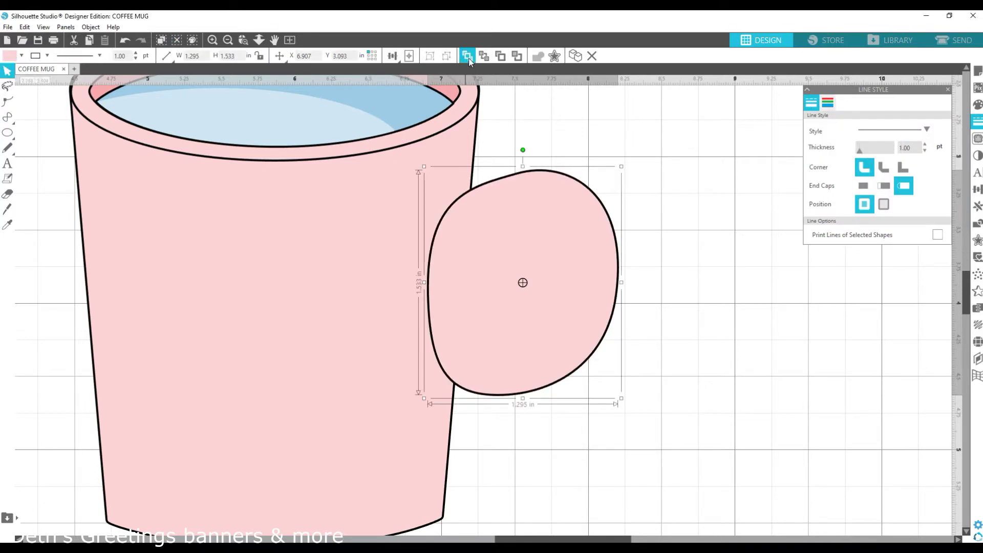
left_click(484, 55)
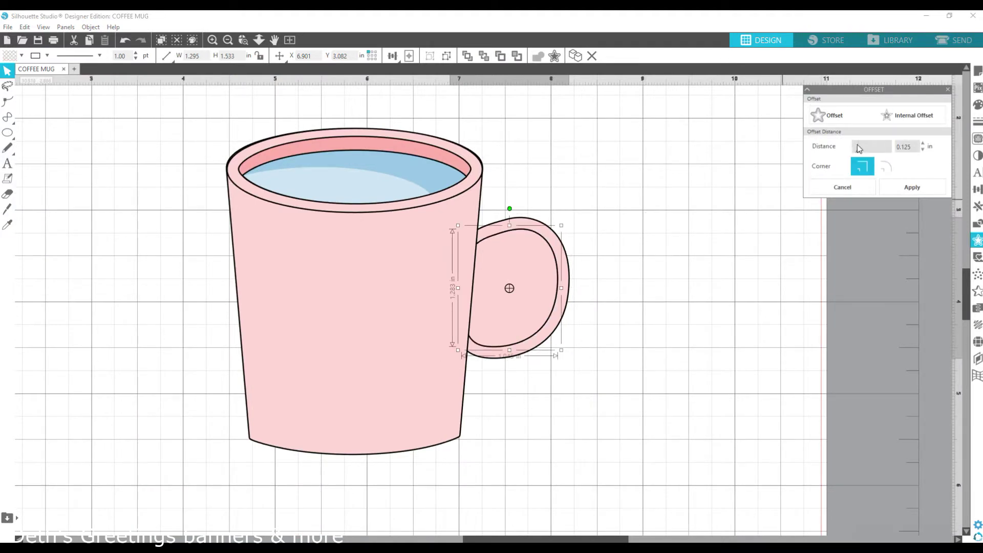
Step: Set the handle's internal offset distance to 0.255 in and reshape the offset's left side so it extends behind the cup
left_click_drag(858, 148, 864, 155)
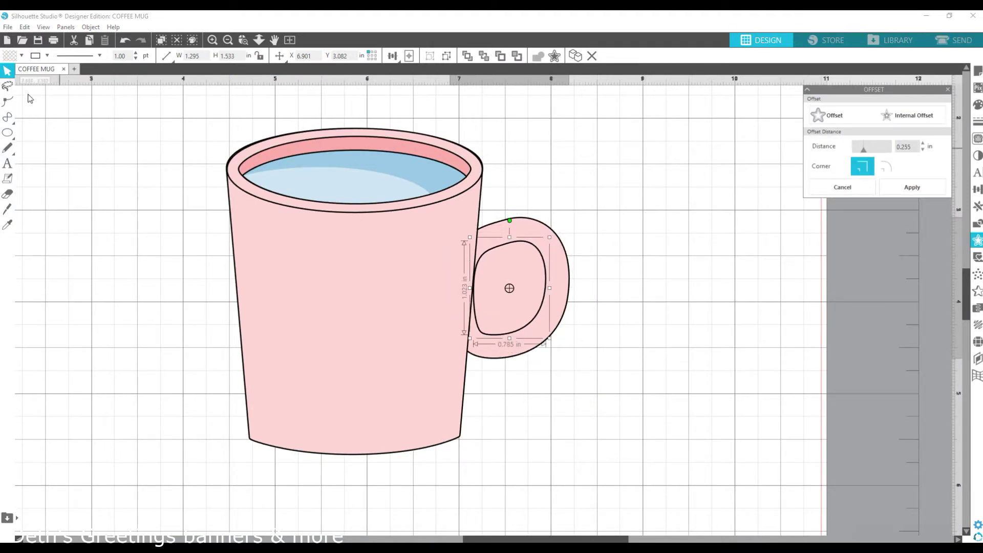
left_click(7, 102)
left_click(463, 279)
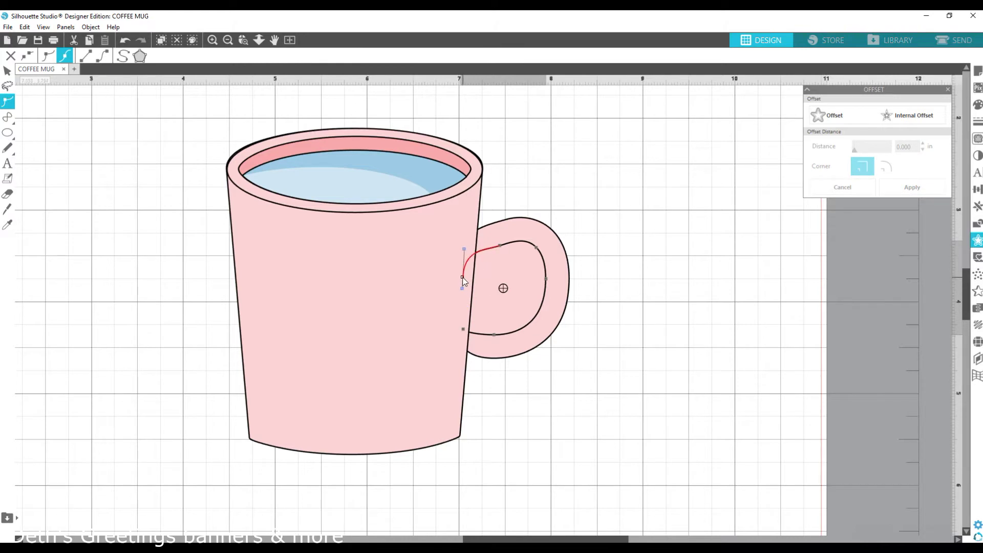
left_click_drag(468, 259, 462, 288)
left_click(677, 282)
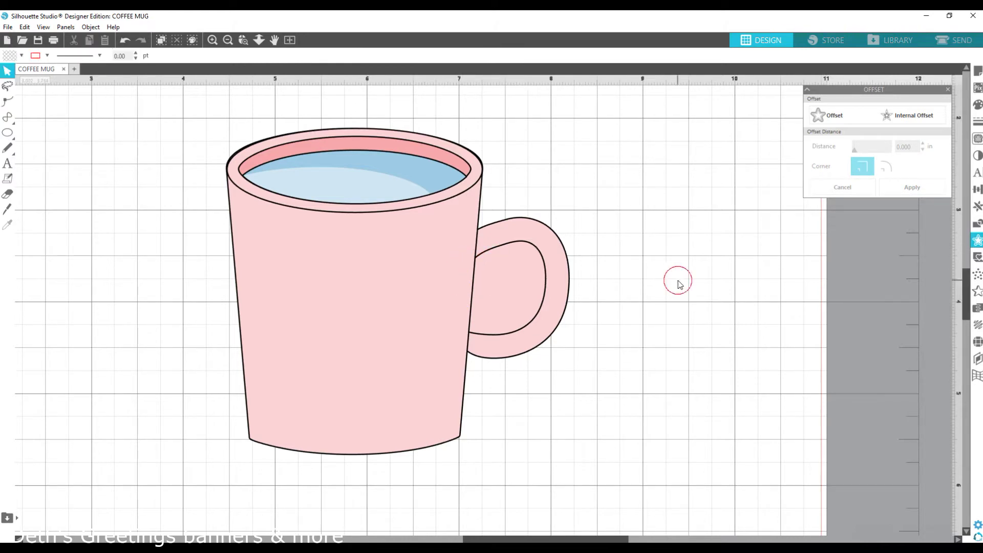
Step: Make a compound path from the outer and inner handle outlines to cut the handle's opening
left_click(535, 232)
left_click(977, 223)
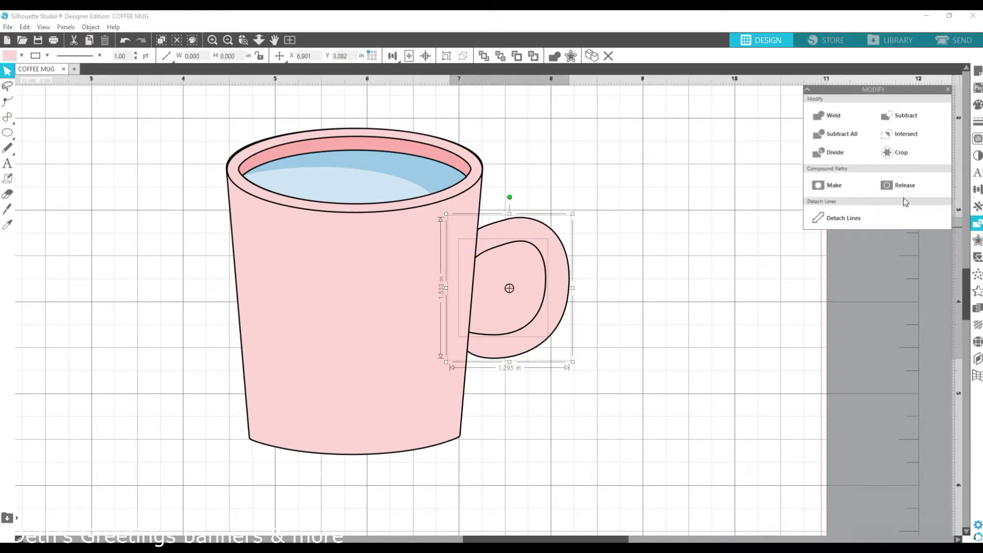
left_click(829, 184)
left_click(606, 284)
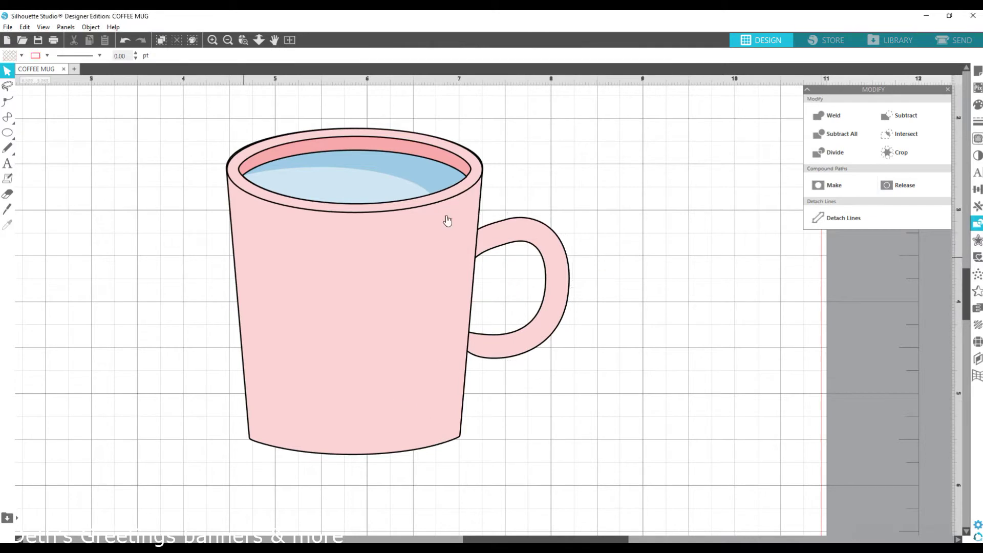
Step: Move the handle slightly left, closer to the cup, to an X position of about 6.75 in
left_click(507, 230)
scroll(697, 309, "down", 1)
left_click_drag(196, 363, 380, 482)
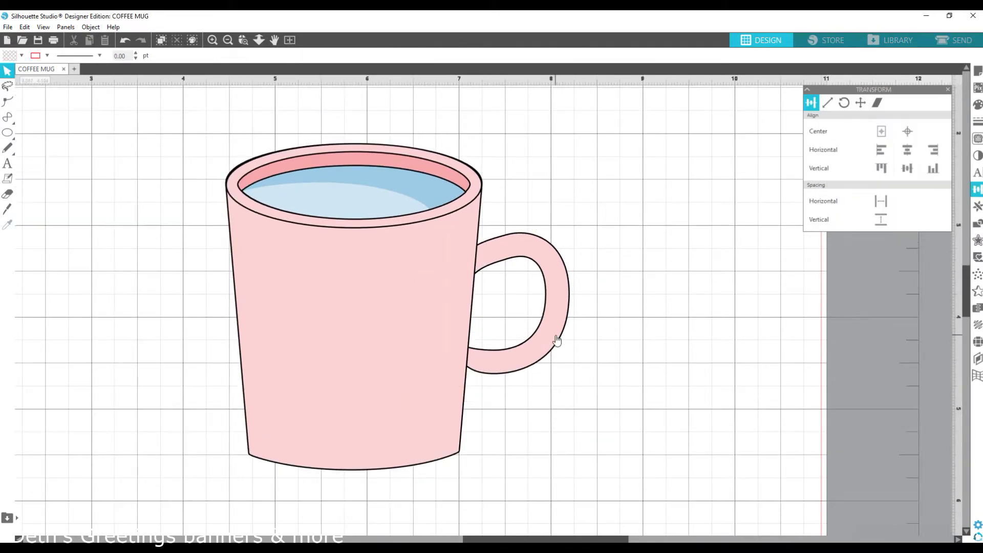
left_click_drag(557, 341, 535, 343)
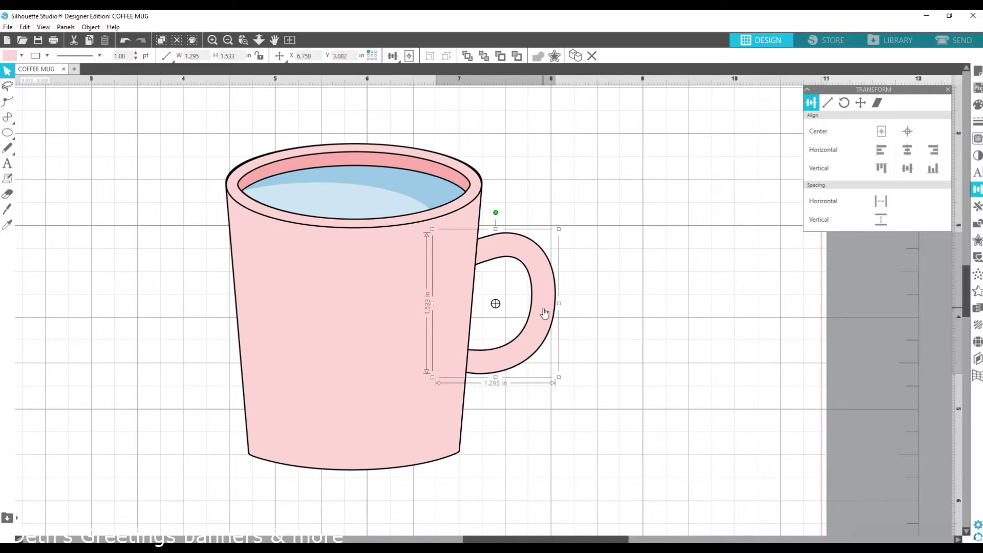
Step: Place a copy of the handle to the right of the mug and release its compound path
scroll(544, 313, "up", 1)
left_click_drag(543, 315, 732, 296, "alt")
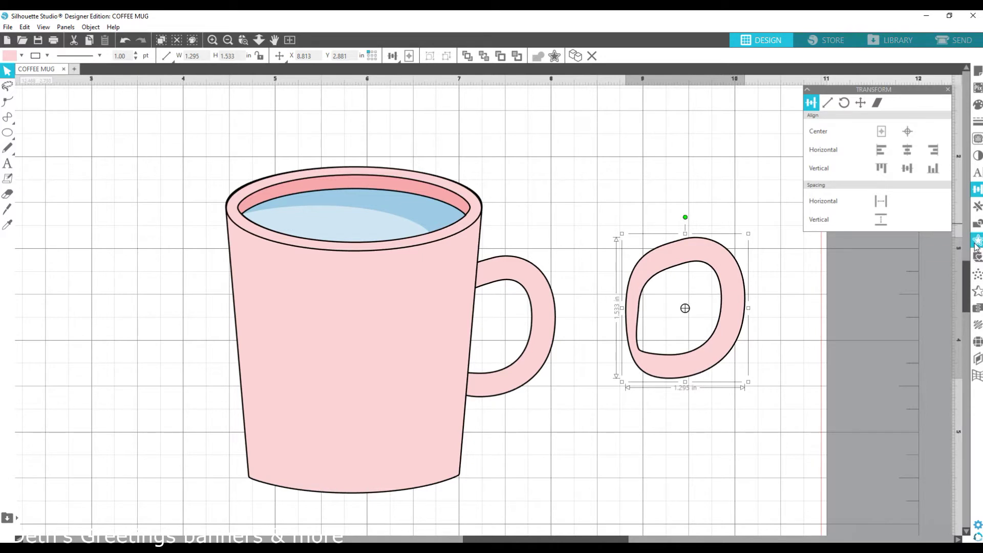
left_click(977, 223)
left_click(892, 186)
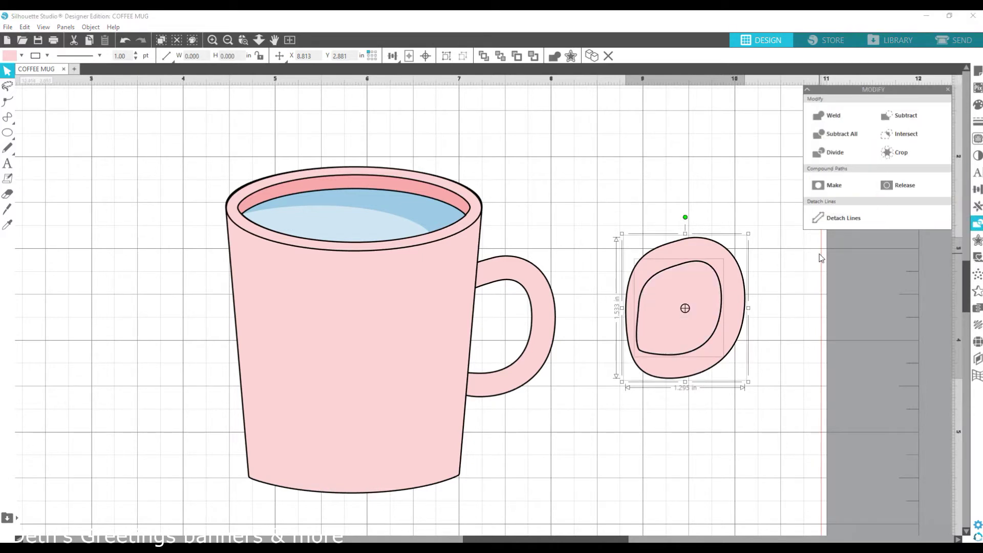
left_click(780, 271)
Step: Create an offset around the inner outline of the handle copy
left_click(714, 274)
left_click(977, 240)
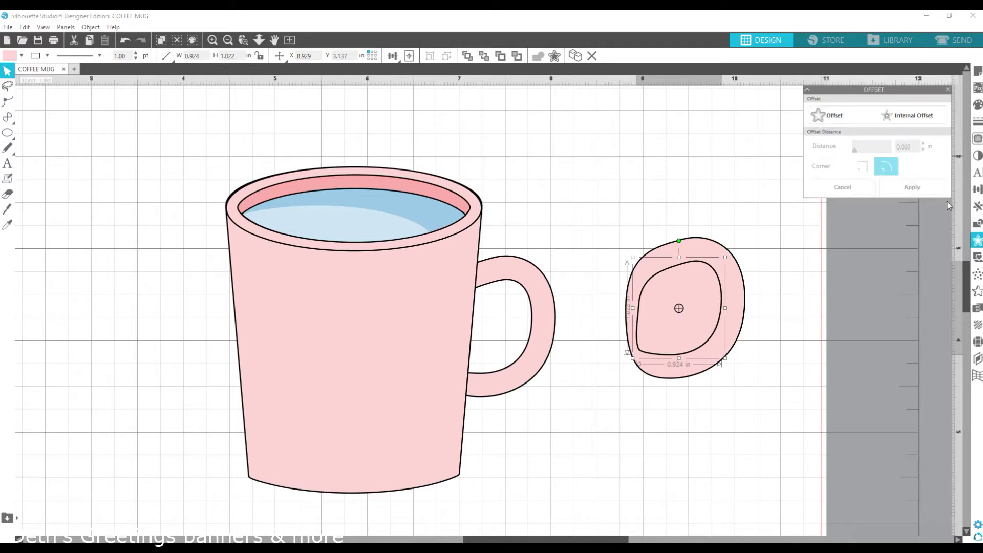
left_click(837, 116)
Step: Fill the offset shape with a darker pink at 40% transparency and remove its outline
left_click(977, 104)
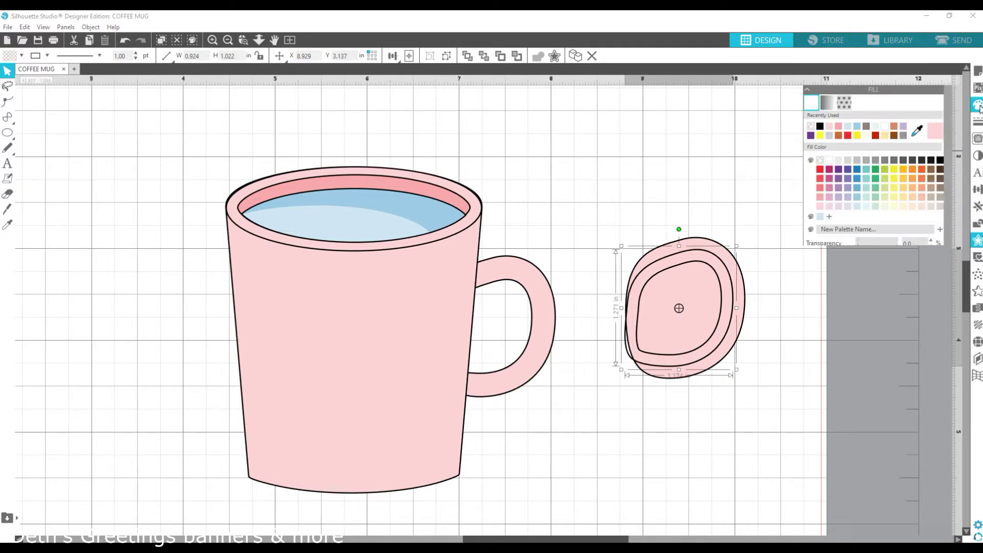
left_click(819, 198)
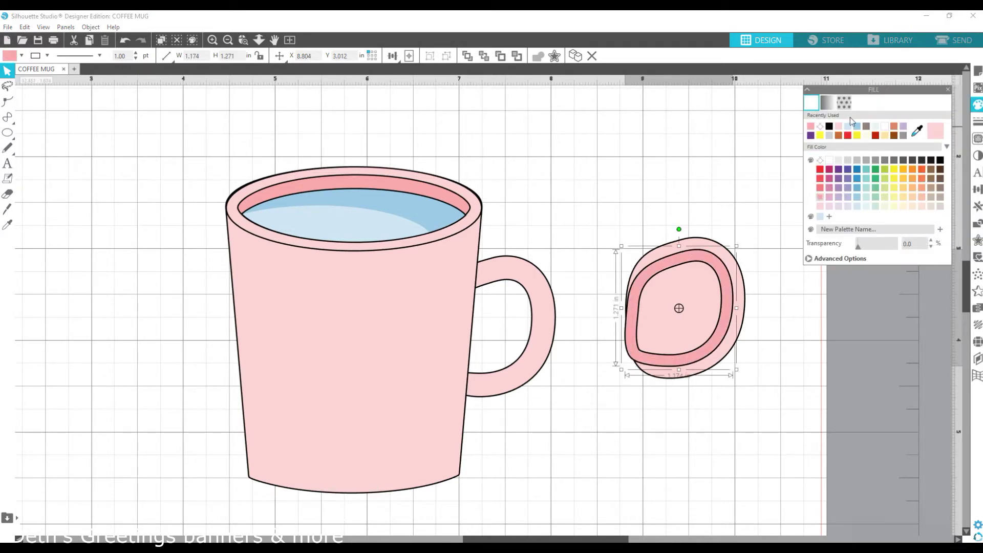
left_click_drag(857, 246, 866, 248)
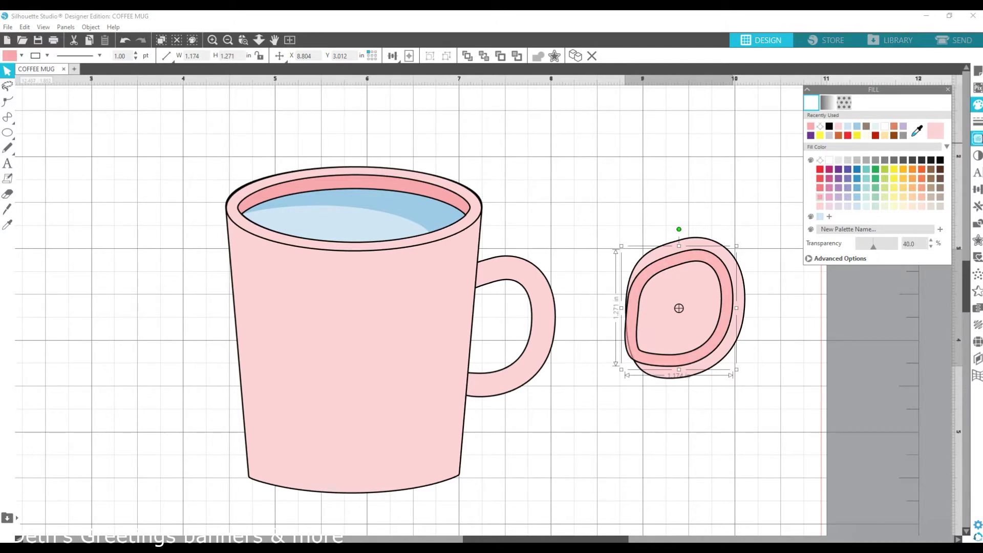
left_click(977, 121)
left_click(827, 103)
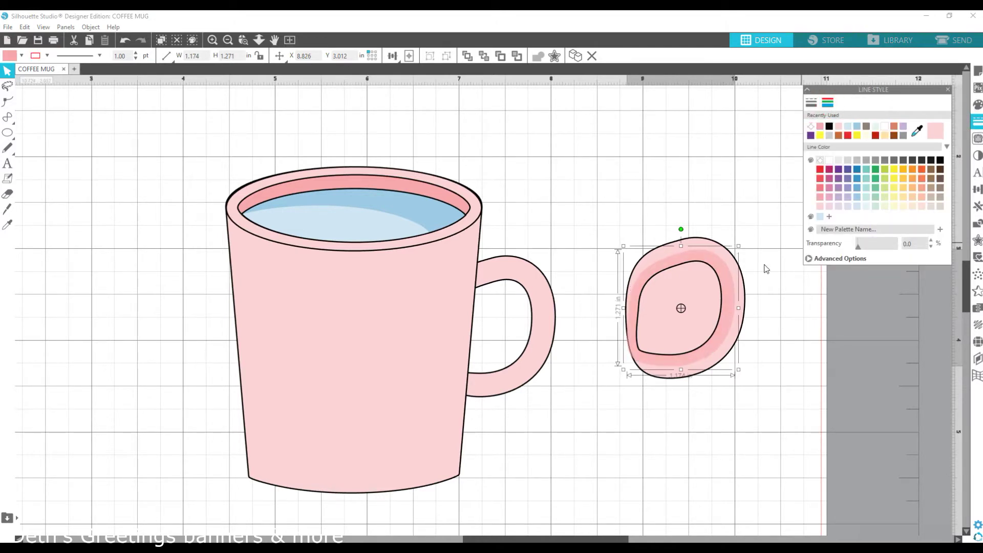
Step: Shift the shading shape left, shrink it to about 1.14 by 1.24 in, and divide it with both handle outlines
mouse_move(674, 364)
left_mouse_down()
mouse_move(484, 382)
mouse_move(671, 364)
left_mouse_up()
left_click_drag(734, 372, 730, 369)
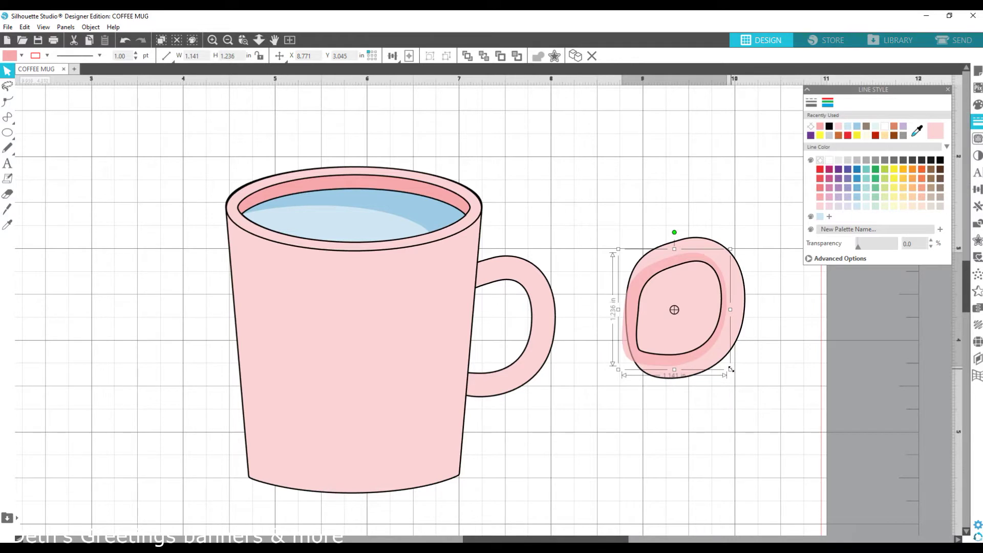
left_click_drag(600, 220, 786, 441)
left_click(977, 224)
left_click(834, 153)
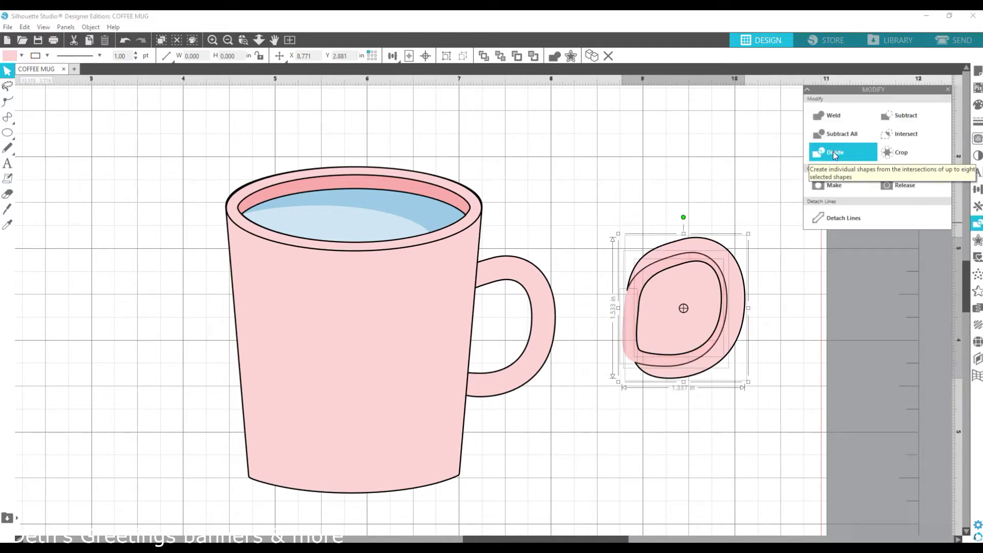
Step: Move the divided shading piece onto the mug's handle along its inner edge and arrange it behind the cup body
left_click_drag(730, 305, 689, 332)
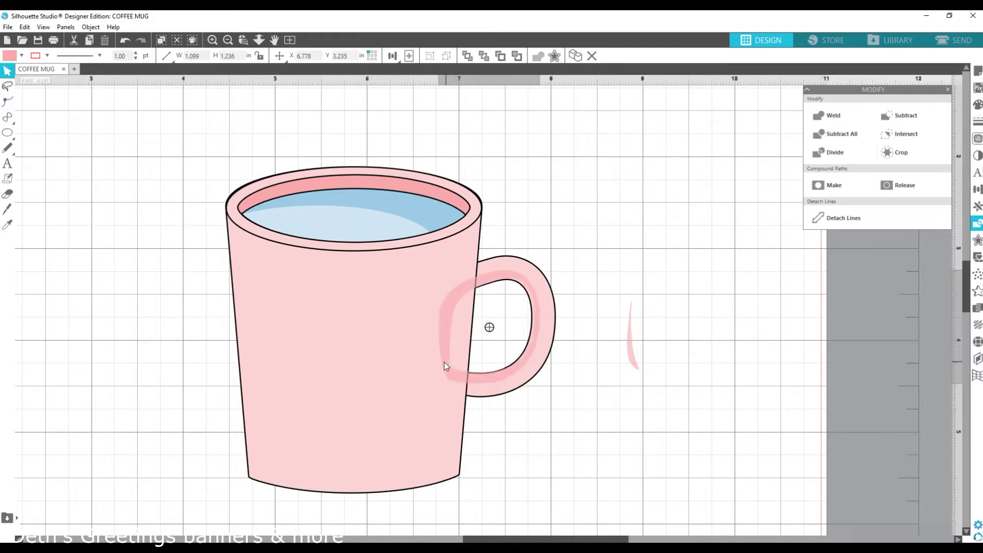
left_click(503, 374)
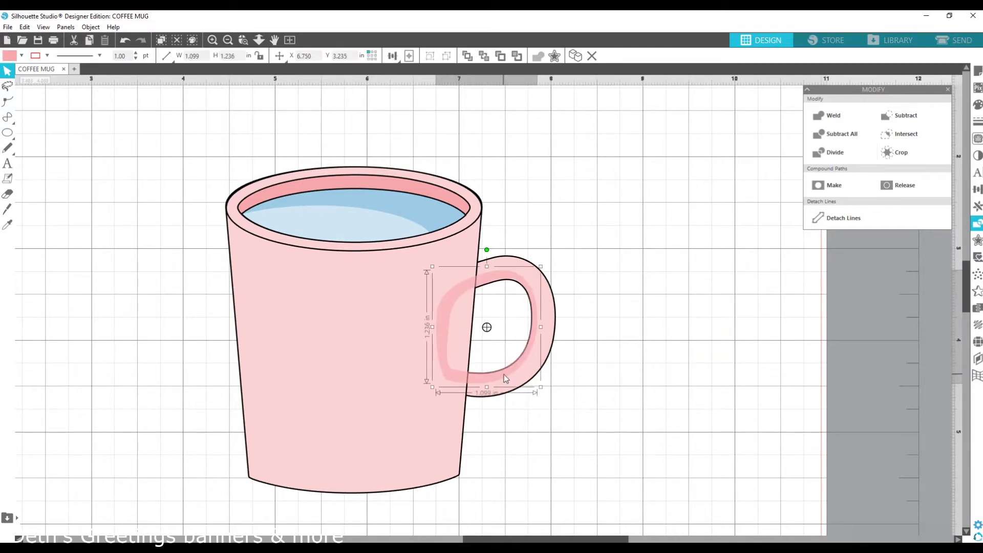
key("Down")
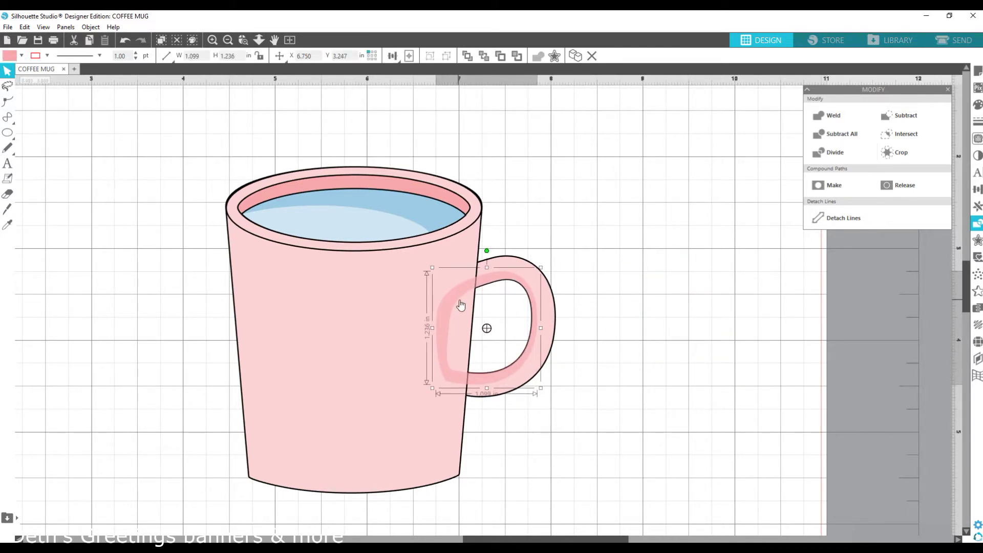
left_click(484, 56)
left_click_drag(540, 267, 558, 252)
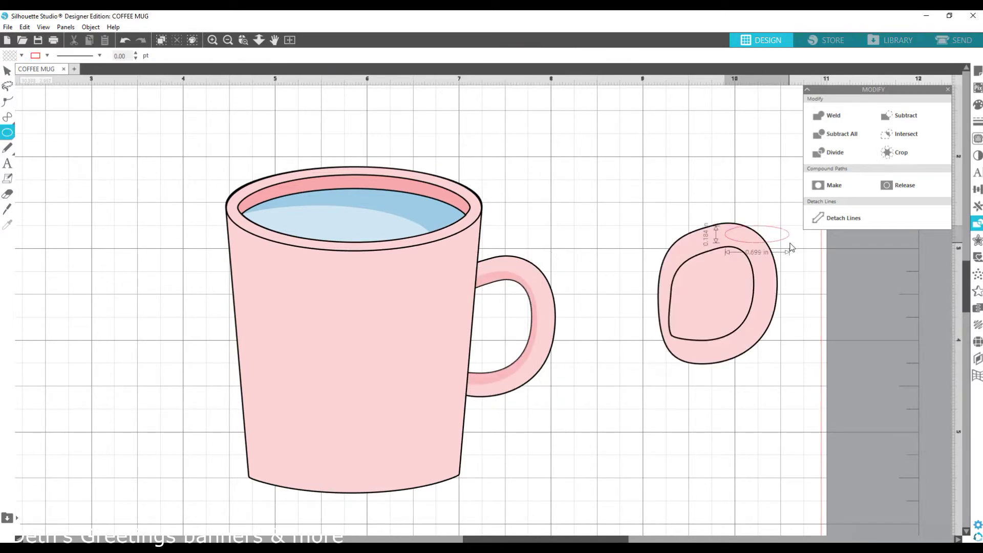
Step: Draw an ellipse about 0.70 by 0.18 in on the handle copy's upper curve, tilted to follow it, filled light pink at 32% transparency
left_click_drag(781, 228, 768, 208)
left_click(6, 72)
left_click(977, 106)
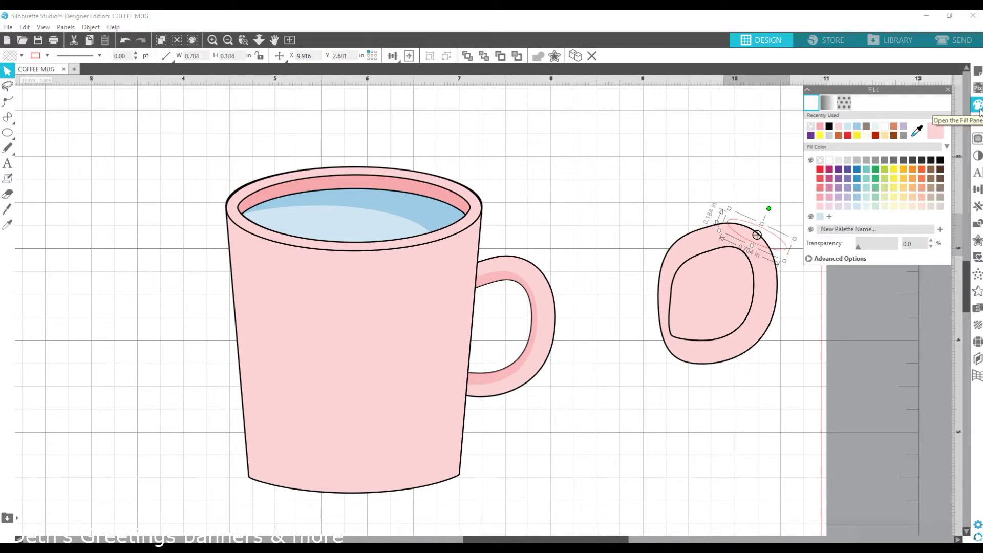
left_click(820, 206)
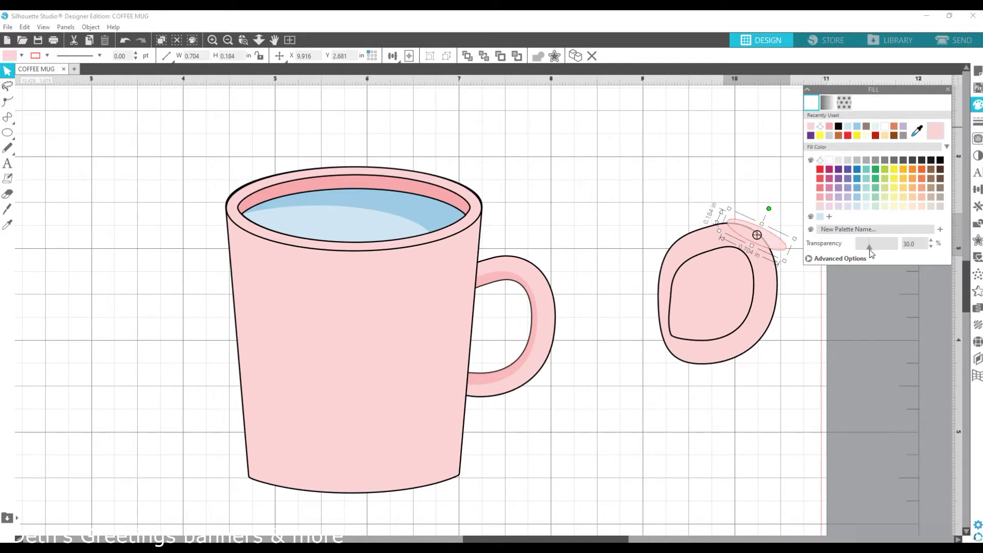
Step: Remove the ellipse's outline and move it slightly above the handle copy
left_click(976, 121)
left_click(827, 103)
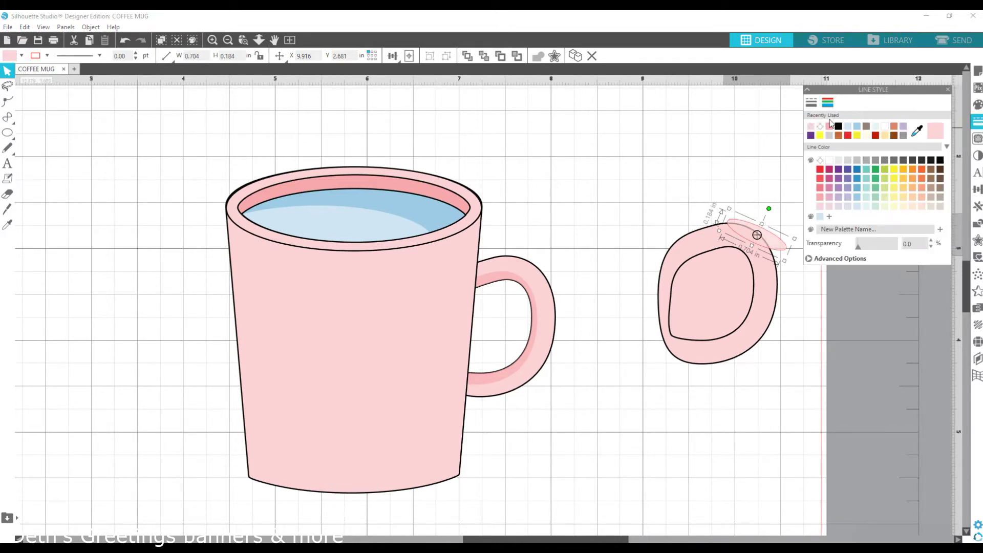
left_click(820, 126)
left_click_drag(781, 246, 775, 234)
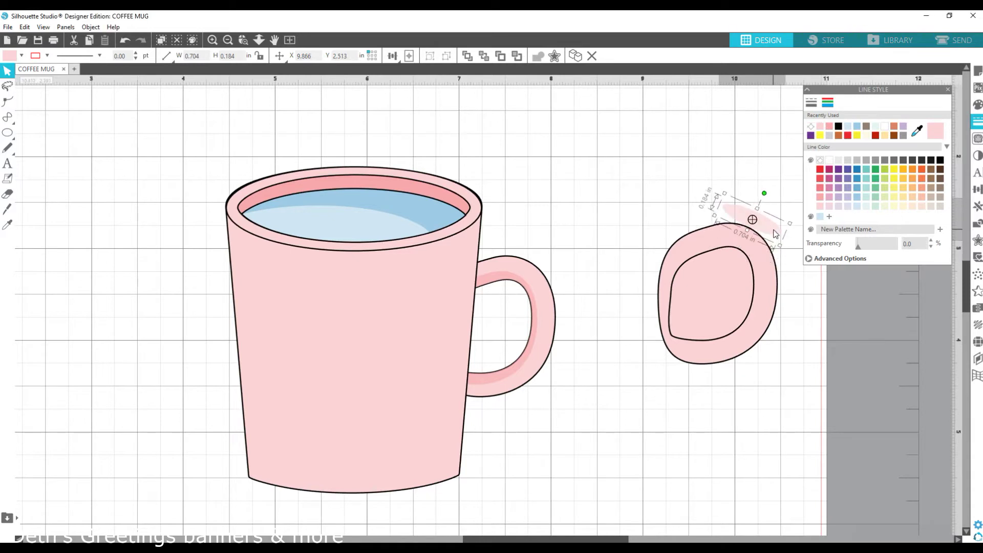
Step: Recolor the ellipse's fill and outline white so it works as a highlight
left_click(884, 127)
left_click(976, 105)
left_click(830, 161)
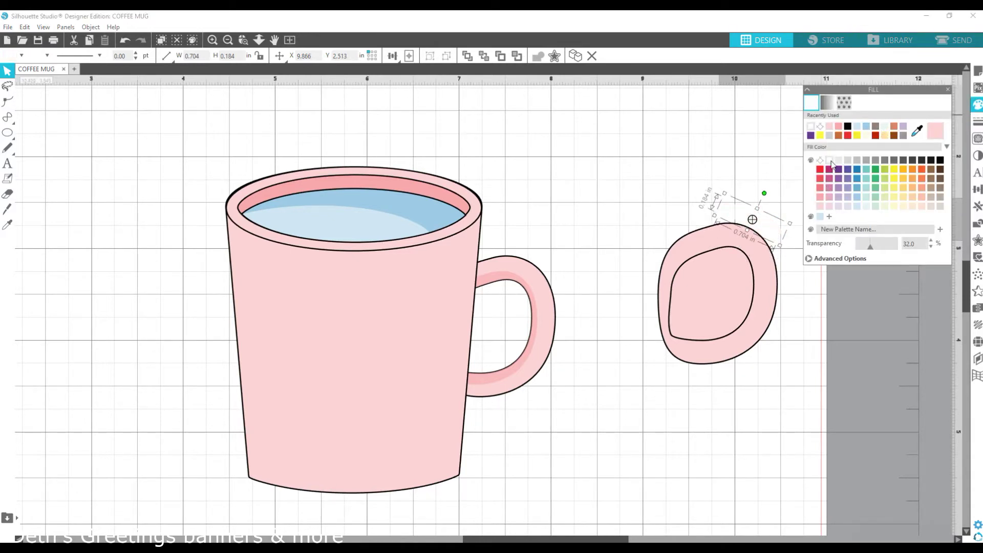
left_click(978, 123)
left_click(828, 102)
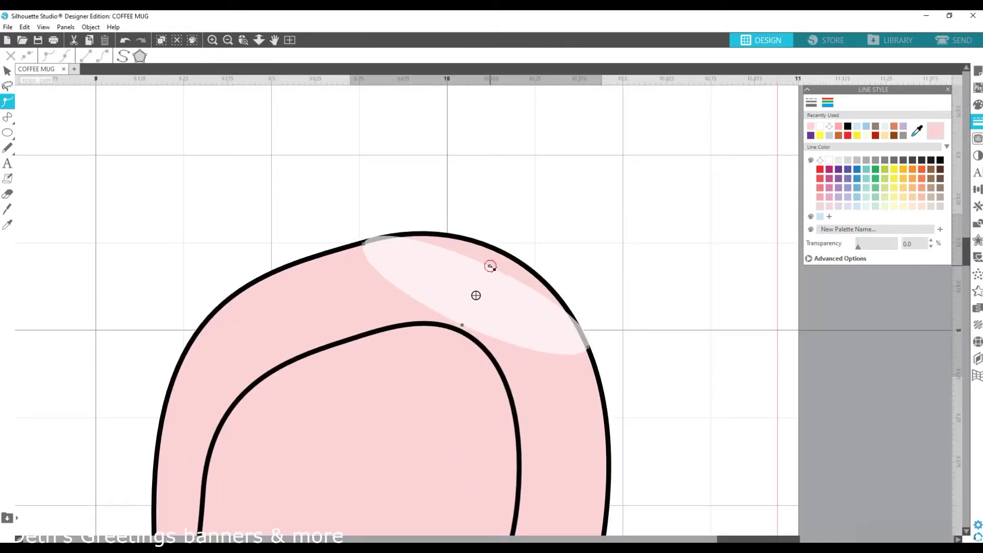
Step: Reshape the ellipse's points into a curved highlight that follows the upper bend of the handle copy
left_click(494, 258)
left_click_drag(461, 325, 481, 288)
left_click_drag(587, 347, 570, 360)
left_click_drag(364, 246, 364, 263)
Step: Move the curved highlight onto the upper bend of the mug's own handle
left_click(259, 41)
mouse_move(604, 322)
left_mouse_down()
mouse_move(602, 260)
mouse_move(586, 221)
left_mouse_up()
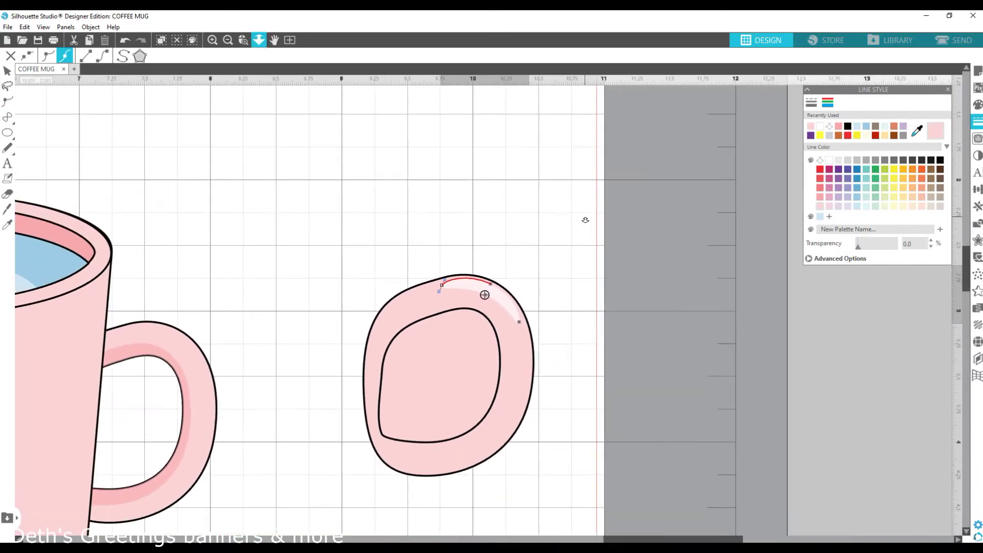
left_click_drag(487, 286, 166, 342)
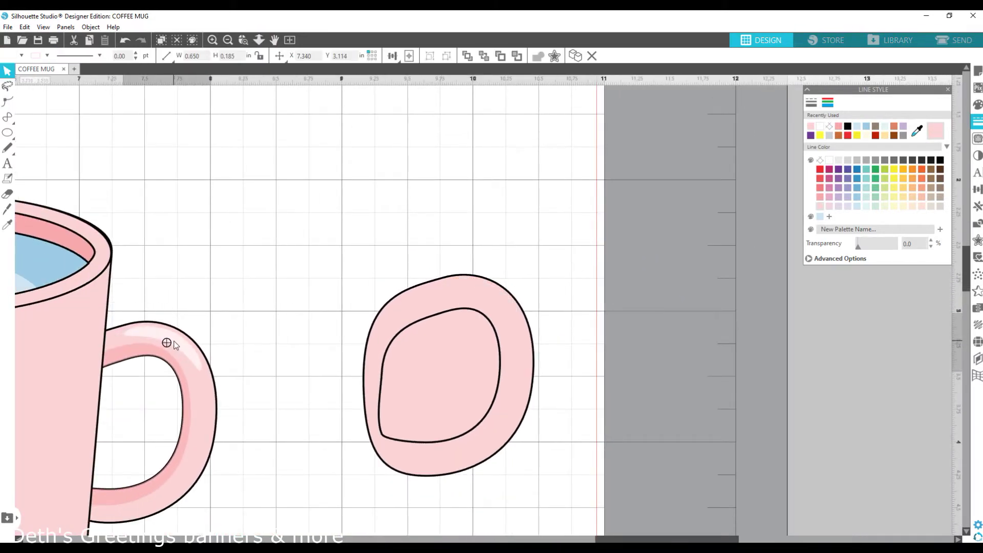
left_click(514, 450)
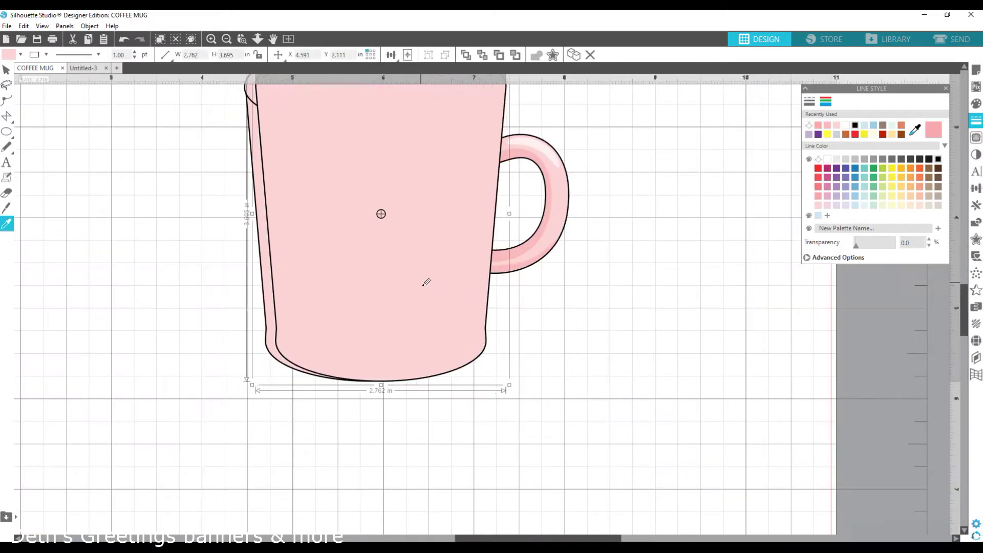
Step: Pull the duplicate cup body clear of the mug and place it in the separate Untitled-3 document
left_click_drag(424, 281, 726, 426)
scroll(726, 427, "down", 3)
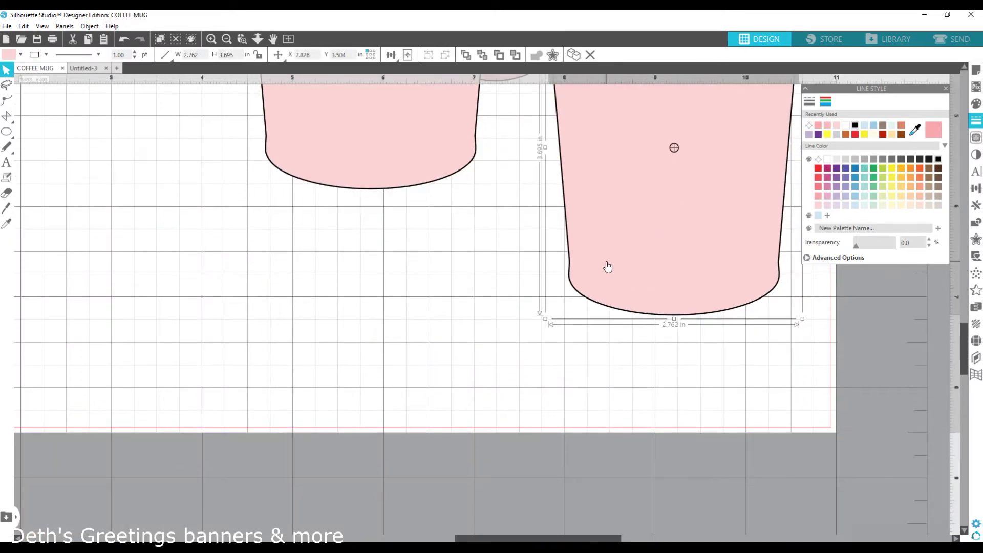
scroll(605, 262, "up", 2)
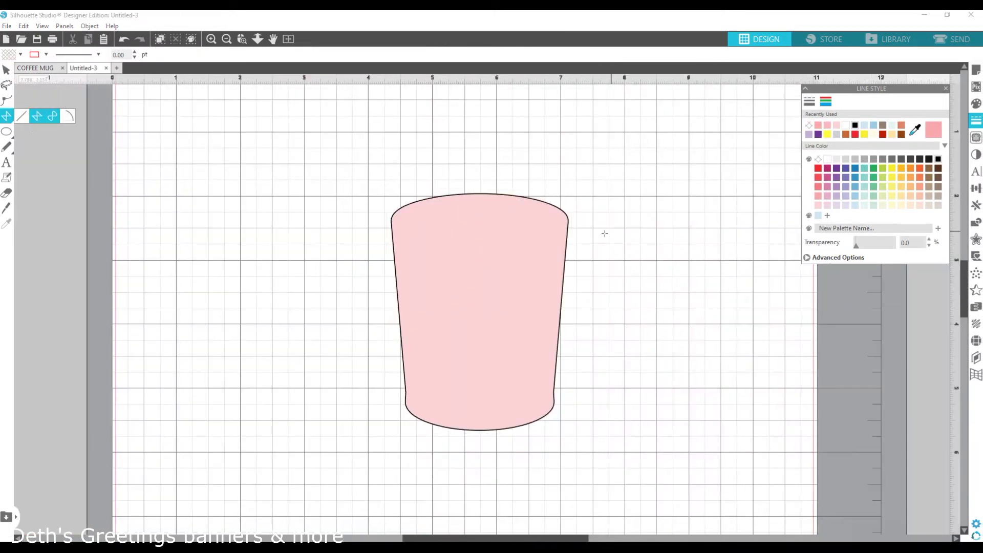
Step: Draw a closed polygon over the cup body, inset from its right and bottom edges and extending past the upper left
key("k")
mouse_move(560, 204)
left_mouse_down()
mouse_move(544, 427)
mouse_move(541, 399)
left_mouse_up()
left_click(540, 401)
left_click(399, 406)
left_click(375, 184)
left_click(551, 175)
Step: Curve the polygon's bottom edge to follow the rounded base of the cup
left_click(3, 106)
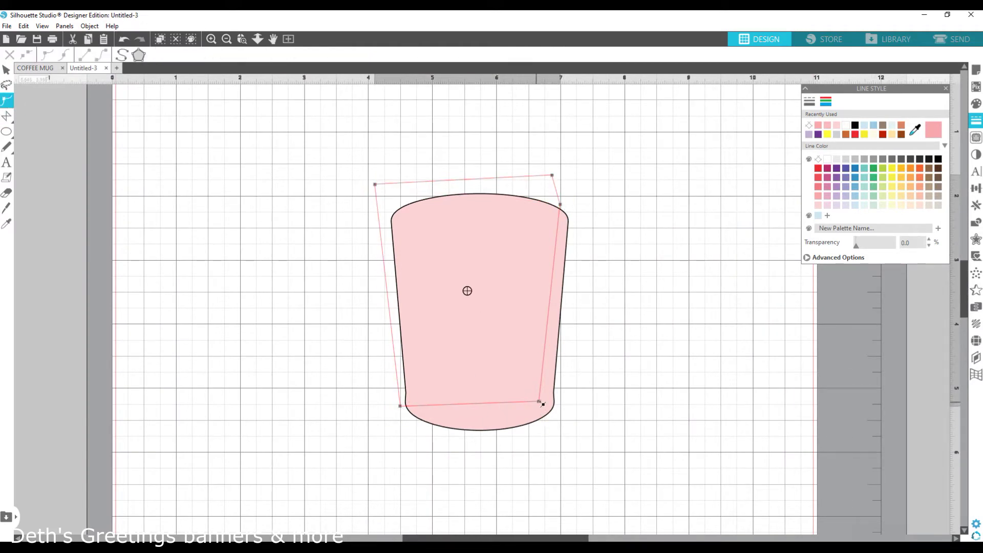
left_click(539, 401)
left_click_drag(540, 401, 519, 427)
left_click(400, 407)
left_click(402, 448)
left_click(402, 415)
left_click(7, 104)
left_click(400, 406)
left_click_drag(405, 447, 412, 426)
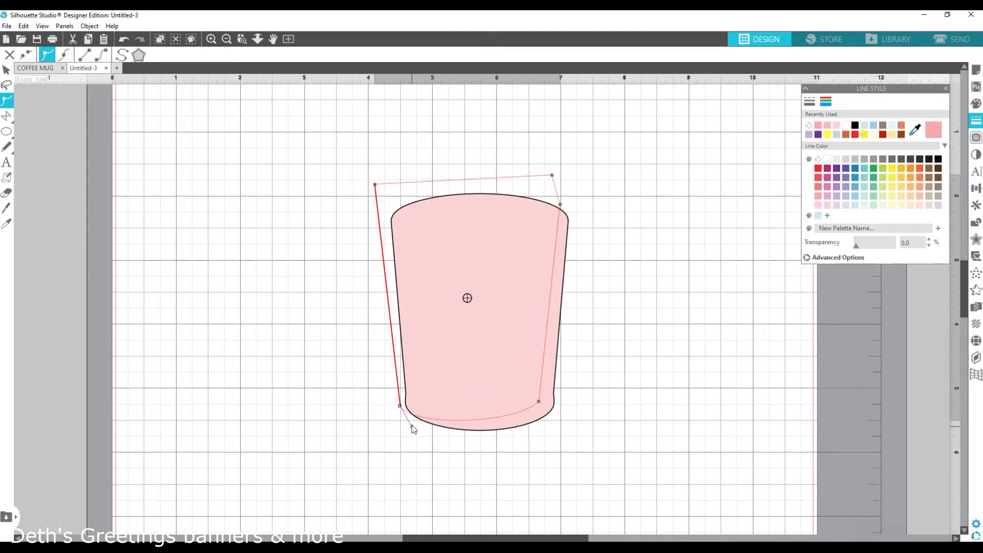
Step: Divide the polygon and cup body, and delete the large inner piece to leave the right and bottom shading strip
left_click_drag(345, 107, 595, 492)
left_click(975, 222)
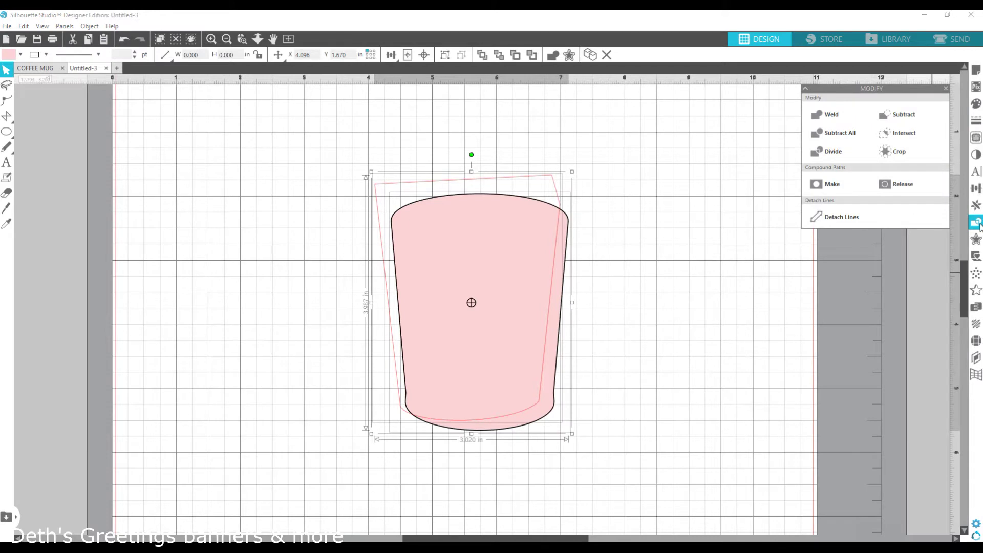
left_click(827, 151)
left_click(543, 200)
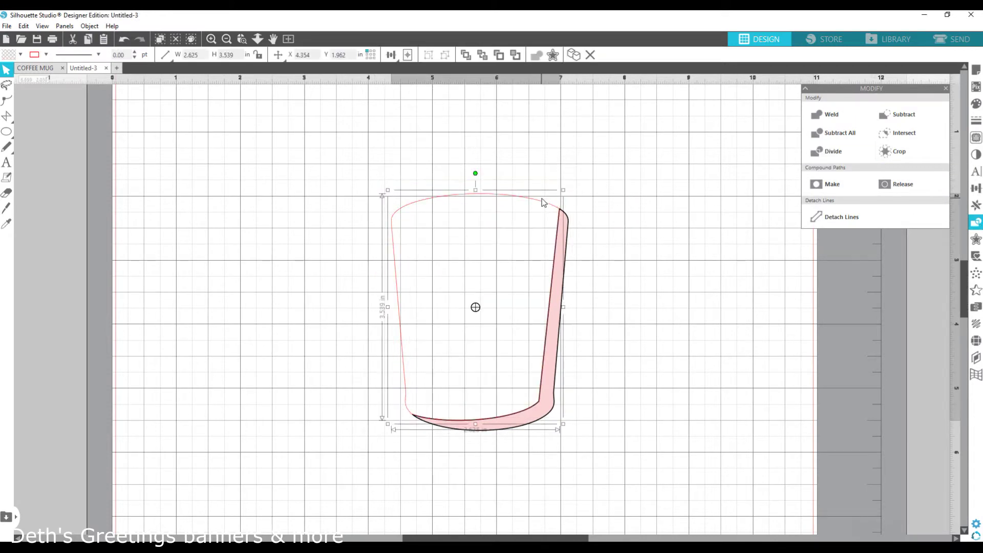
key("Delete")
Step: Remove the shading strip's outline and paste the strip into the COFFEE MUG document
left_click(563, 280)
left_click(976, 120)
left_click(826, 101)
left_click(808, 126)
left_click(35, 68)
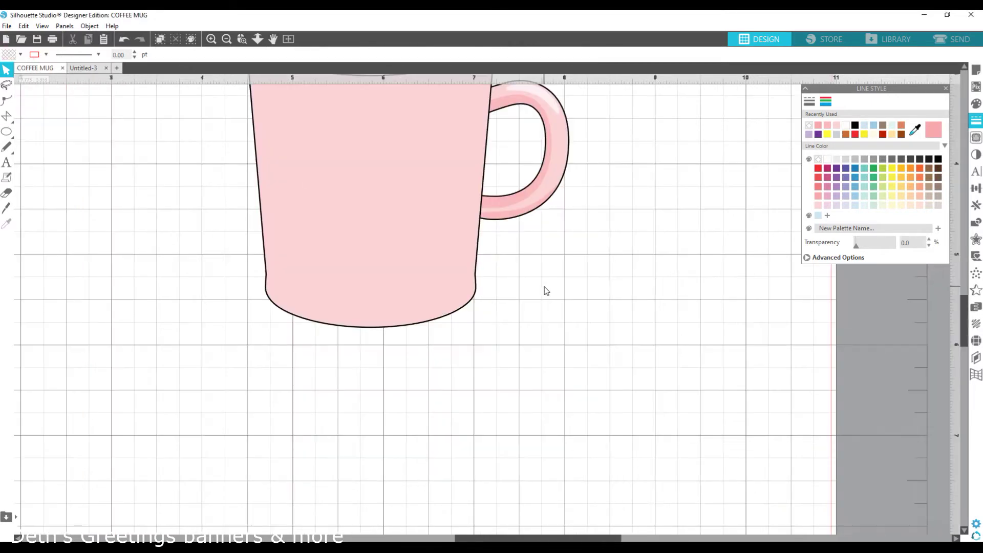
key("ctrl+v")
scroll(693, 213, "up", 3)
Step: Fill the strip with the darker pink sampled from the cup's inner wall and fit it along the cup's right and bottom edges
left_click(976, 103)
left_click(916, 131)
left_click(443, 169)
left_click_drag(465, 320, 474, 331)
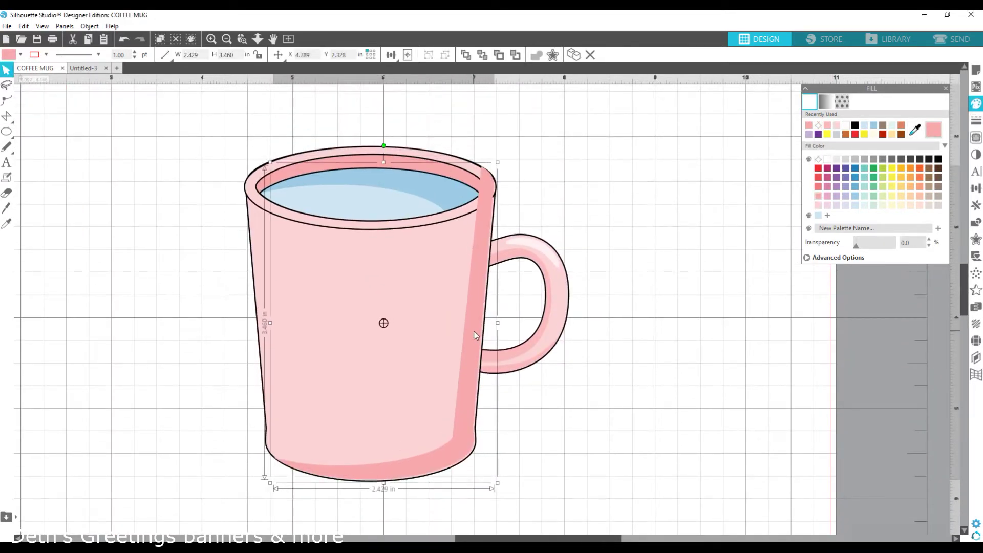
Step: Align the shading strip to the cup body's right side and fine-tune its size to about 2.42 by 3.46 in
left_click(430, 316, "shift")
left_click(976, 188)
left_click(930, 148)
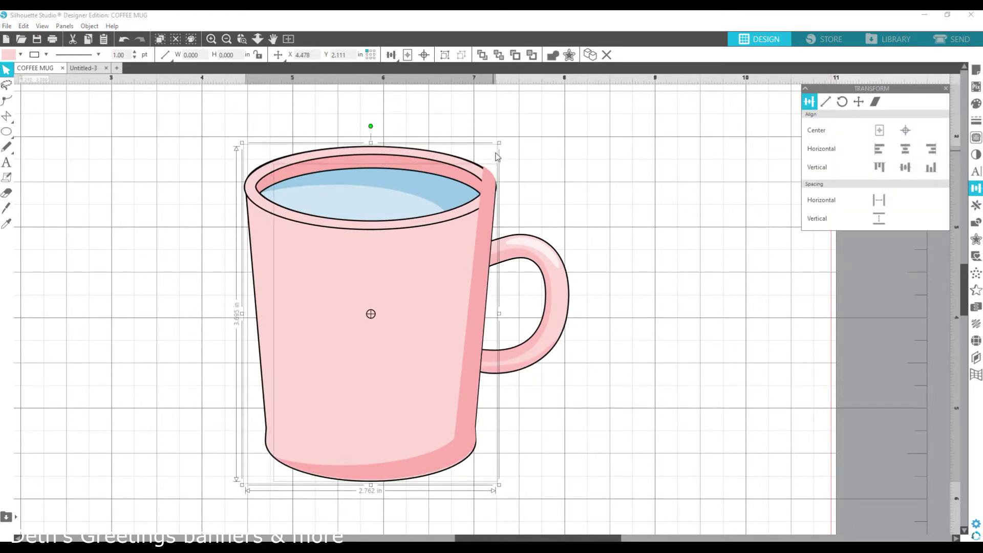
left_click_drag(500, 314, 498, 325)
left_click(454, 338, "shift")
left_click_drag(385, 483, 385, 485)
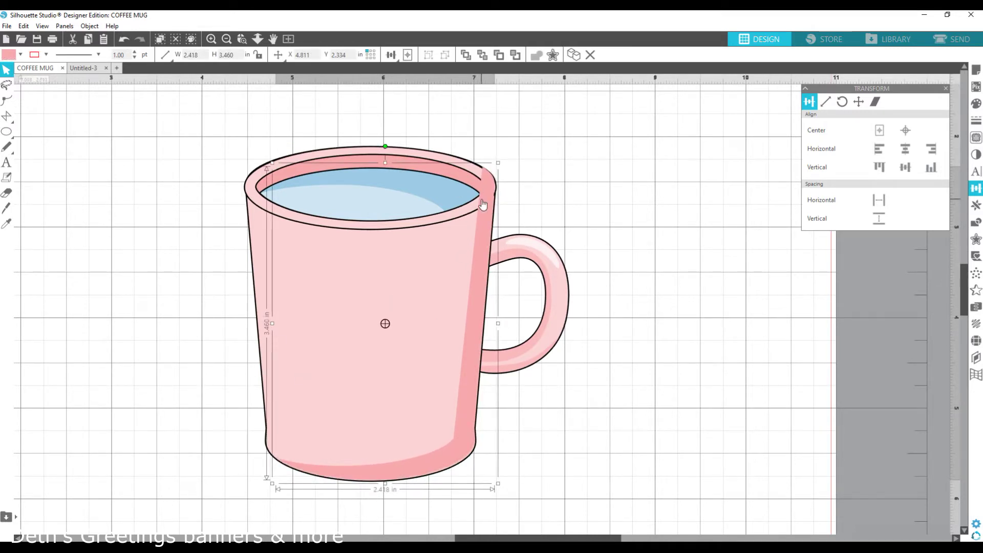
Step: Try bringing the cup's rim in front of the shading and moving the shading's upper corner point
left_click(564, 148)
left_click(369, 189)
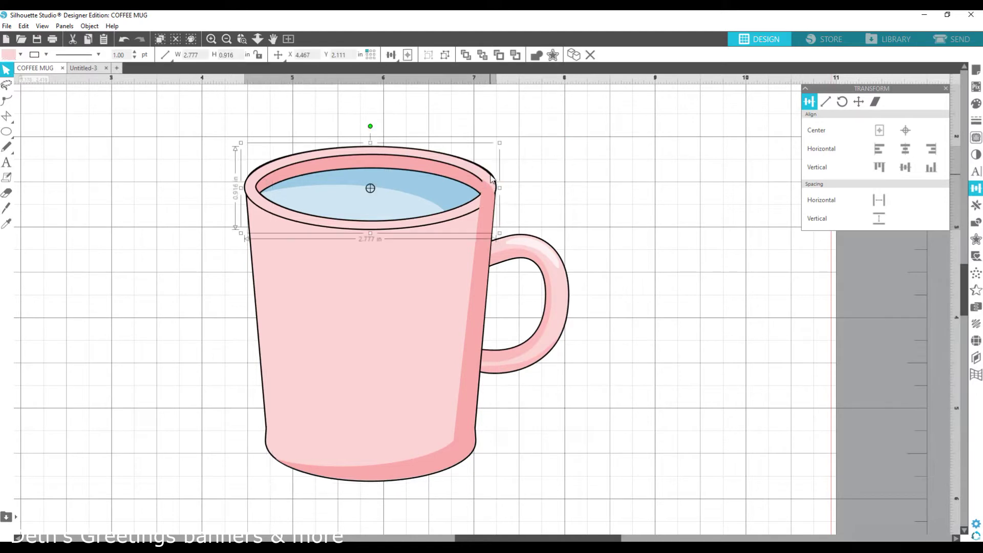
left_click(465, 55)
double_click(477, 274)
left_click_drag(494, 197, 499, 195)
key("ctrl+z")
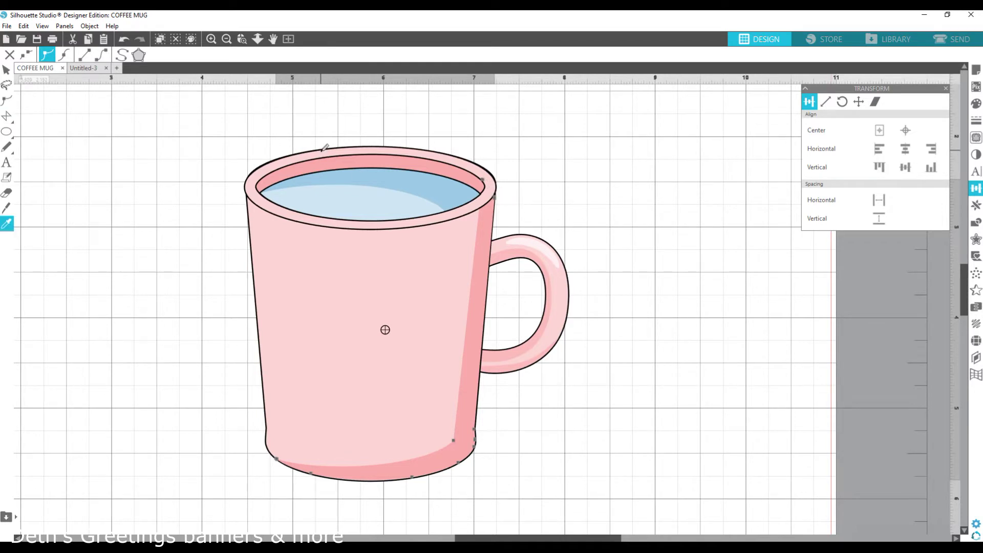
key("Escape")
Step: Delete the shading strip's uppermost corner point so the strip tapers to a tip below the rim
left_click(8, 103)
left_click(7, 101)
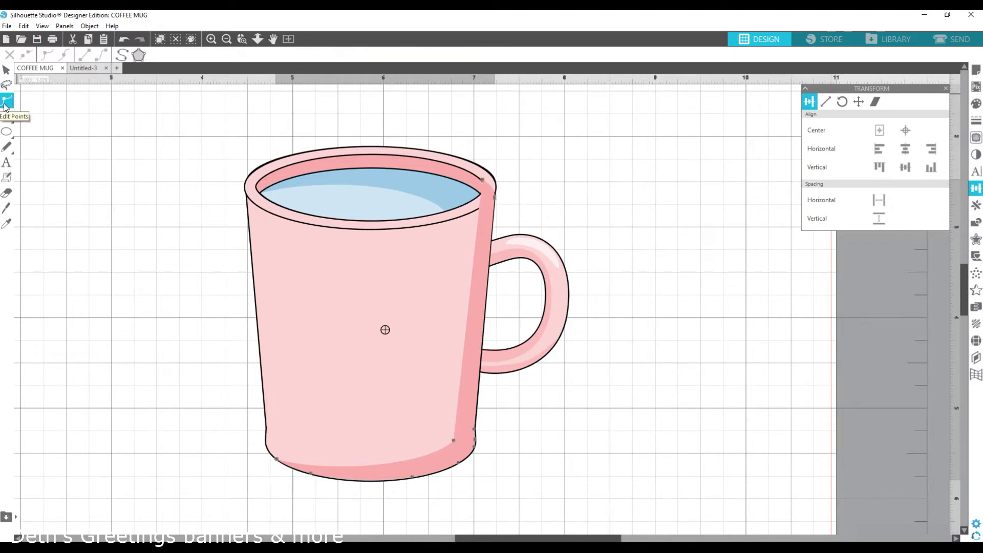
left_click(11, 56)
left_click(482, 180)
left_click(10, 55)
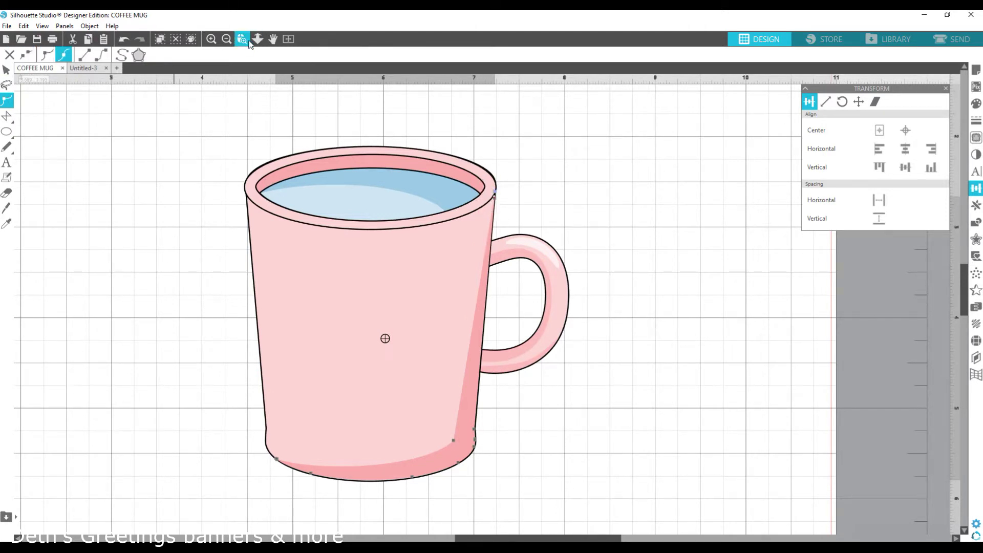
Step: Adjust the shading strip's tip point so it meets the cup's right edge just under the rim
scroll(517, 233, "up", 5)
left_click(464, 318)
mouse_move(463, 320)
left_mouse_down()
mouse_move(475, 313)
mouse_move(469, 321)
left_mouse_up()
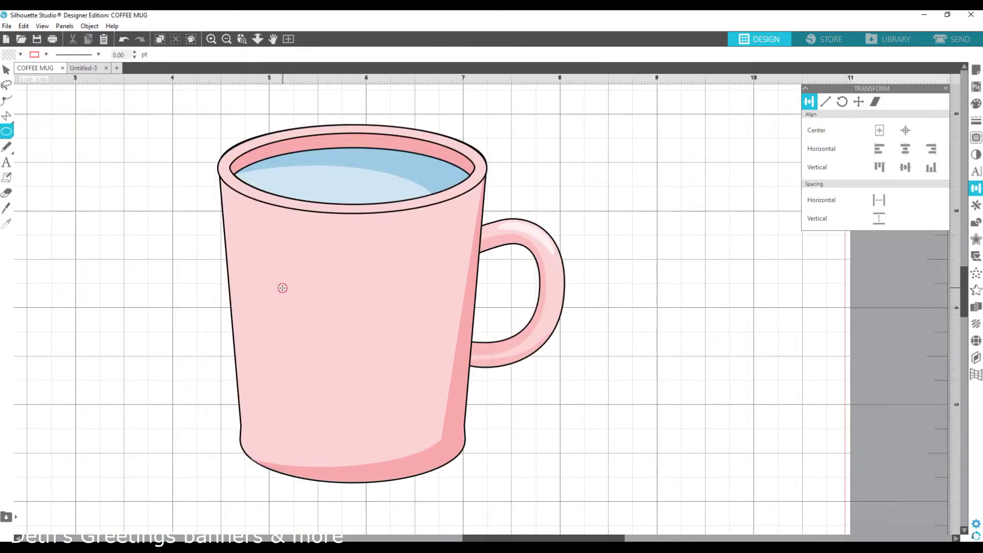
Step: Draw a circle about 0.35 in across on the cup body's left half as an eye, with black fill and no outline
left_click_drag(282, 288, 317, 323)
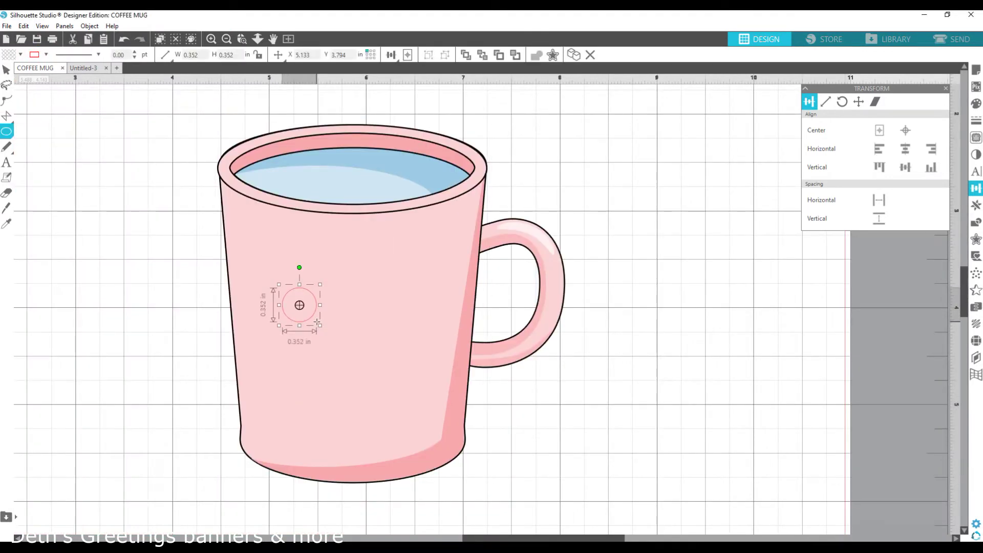
left_click(976, 154)
left_click(808, 125)
left_click(975, 120)
left_click(825, 101)
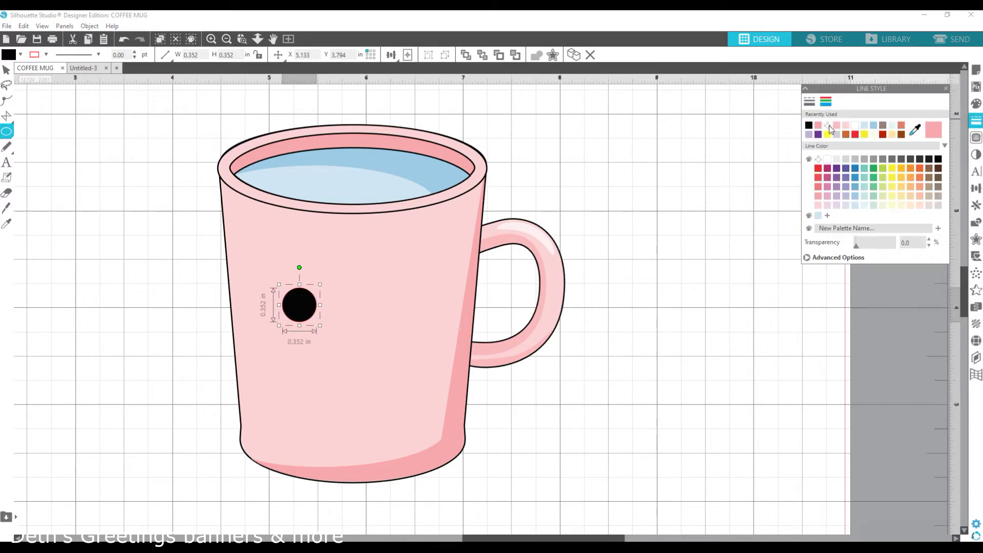
Step: Duplicate the black eye circle, fill the copy white and shrink it into a small highlight at the eye's upper right
key("ctrl+d")
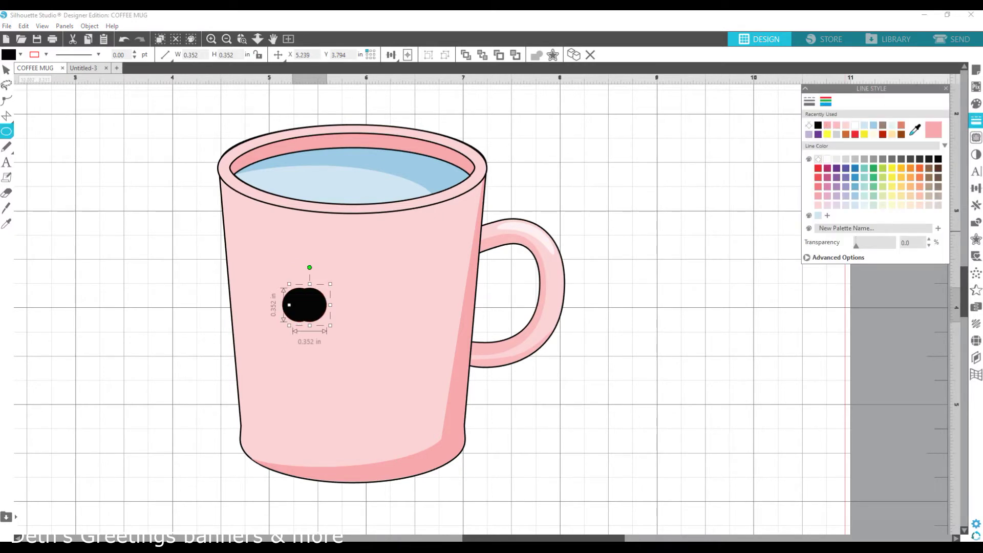
left_click(976, 103)
left_click(855, 125)
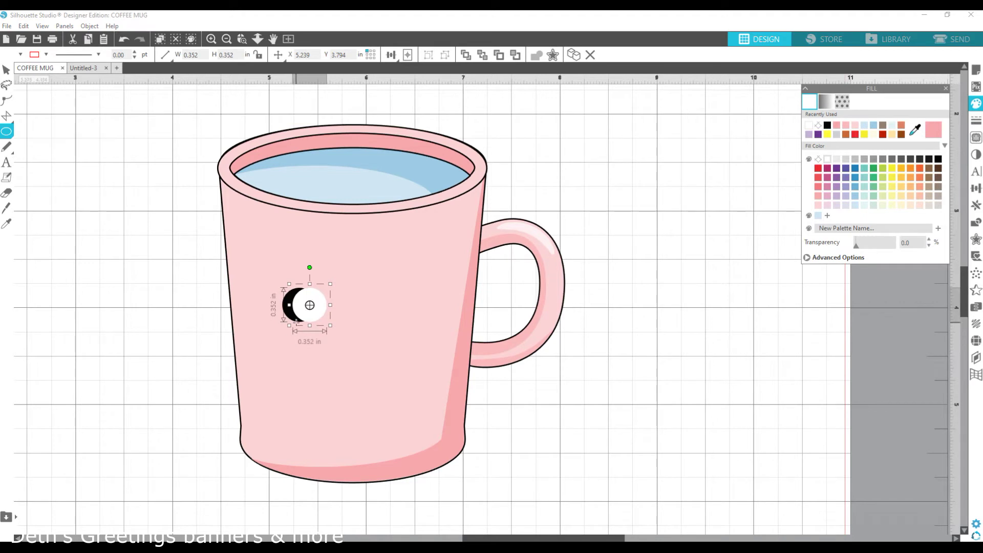
left_click_drag(289, 325, 298, 351)
key("ctrl+z")
Step: Paste a copy of the eye circle, flatten it to a 0.130 in high peach oval and place it below the eye as a cheek
key("ctrl+v")
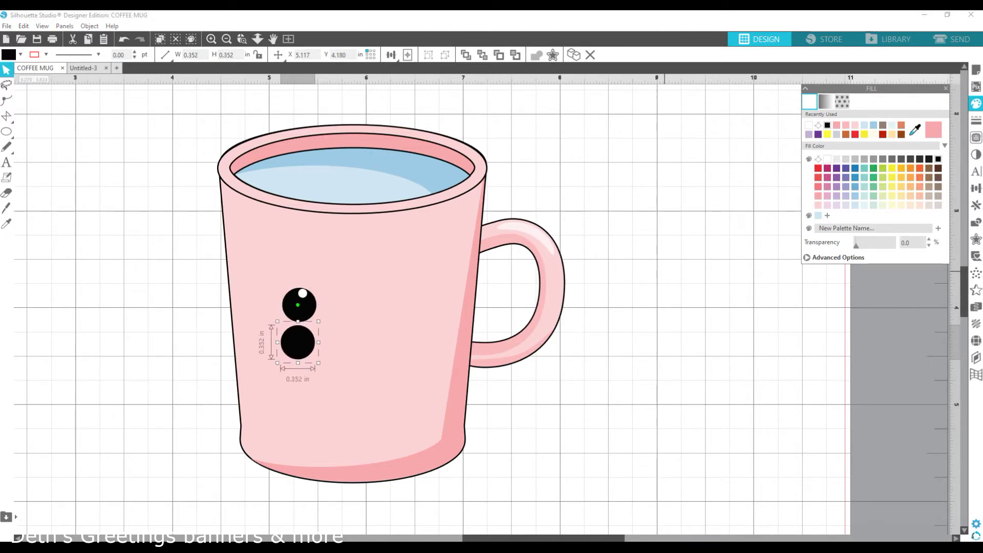
left_click_drag(297, 362, 296, 345)
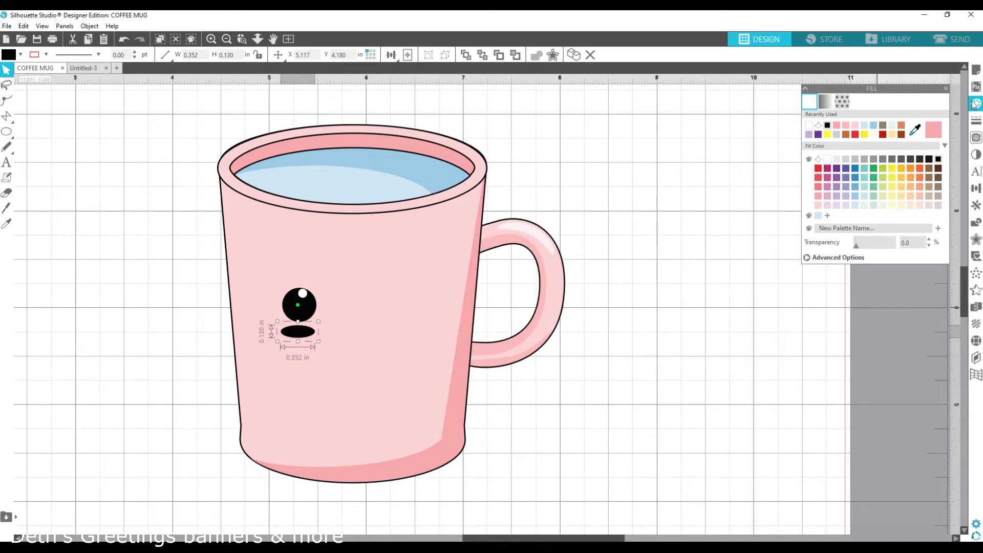
left_click(920, 196)
left_click_drag(309, 337, 306, 344)
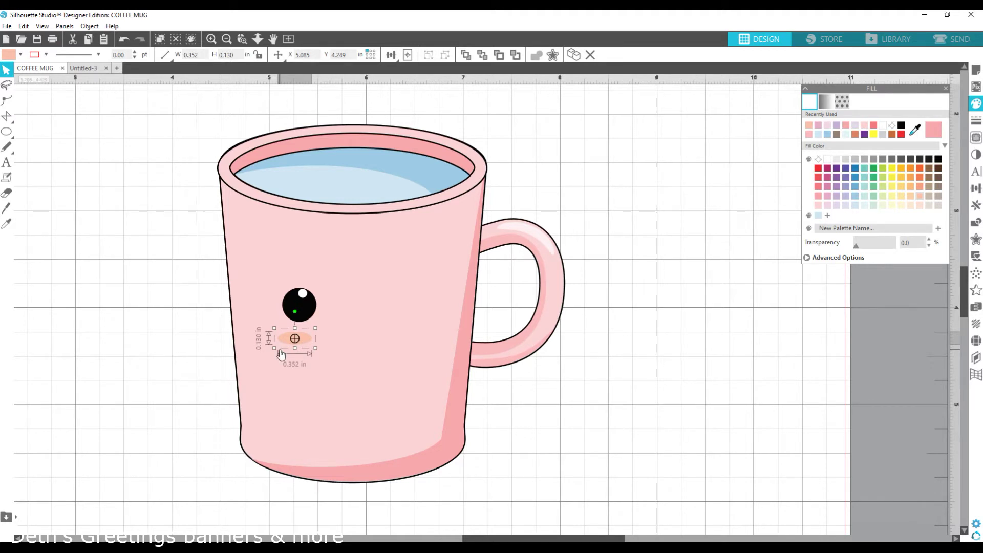
left_click_drag(286, 345, 287, 350)
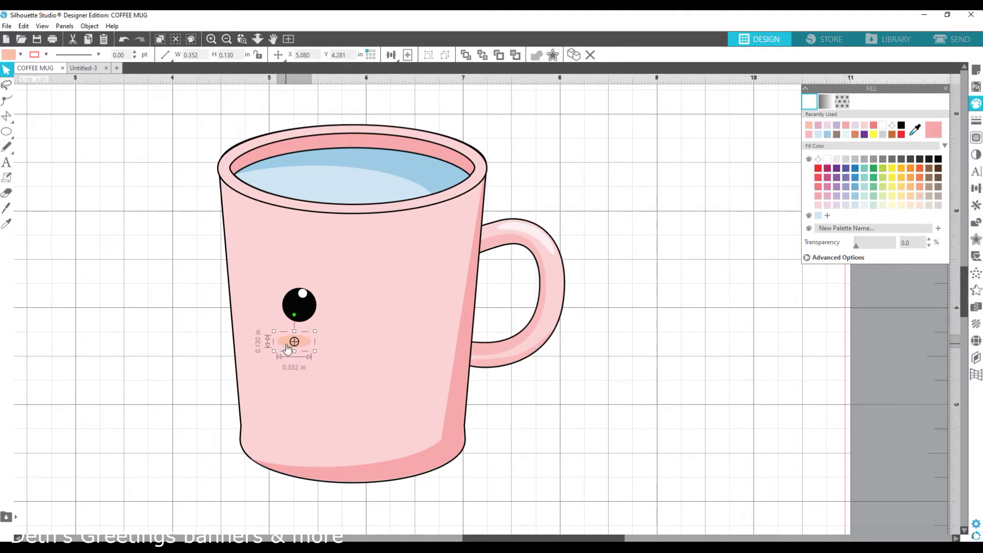
Step: Group the left eye and its highlight with the cheek below it
left_click(296, 315, "shift")
left_click_drag(309, 314, 318, 310)
key("ctrl+z")
left_click(444, 55)
left_click(352, 351)
left_click(302, 313)
left_click(303, 342, "shift")
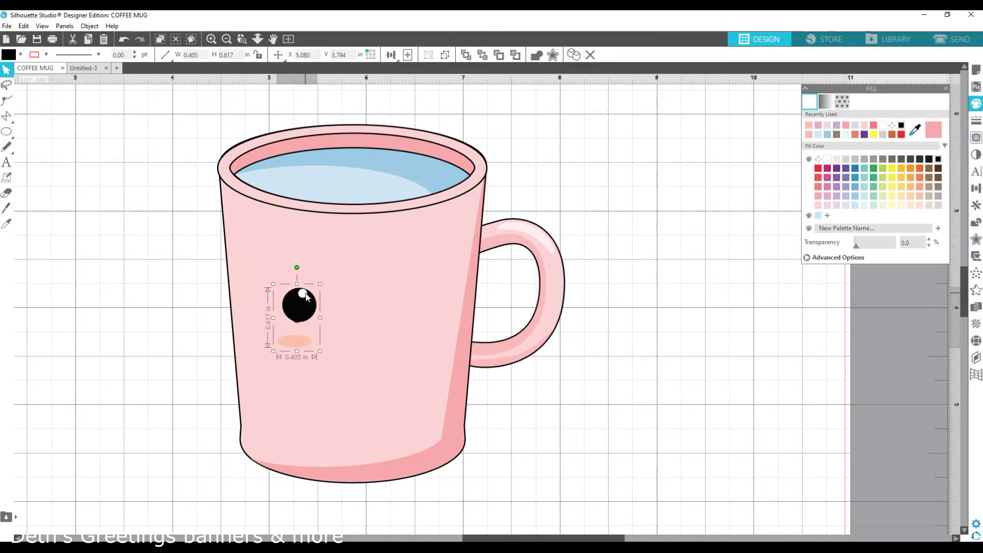
Step: Duplicate the eye-and-cheek group to the right and nudge the copy farther across the cup as the second eye
left_click(976, 205)
left_click(896, 131)
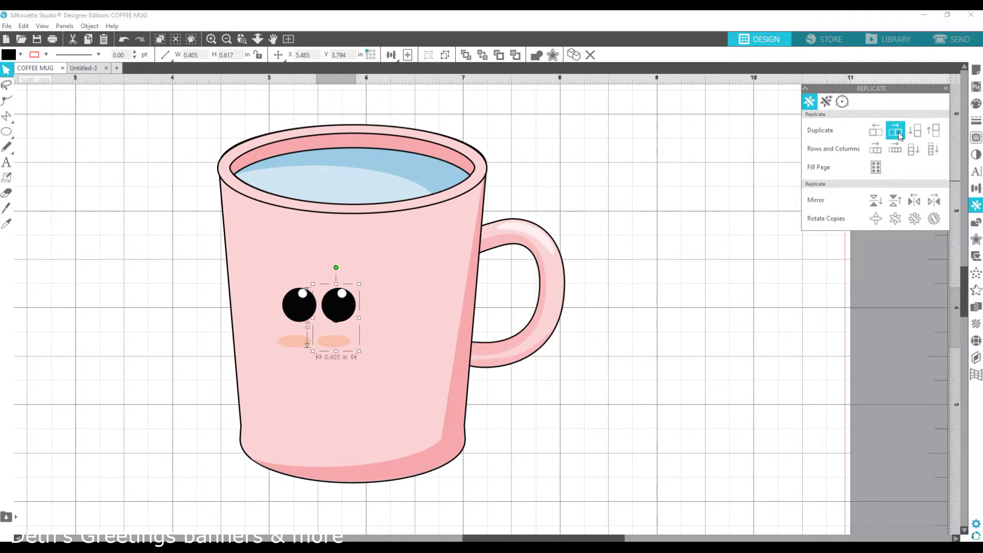
key("Right")
key("Right")
key("Right")
key("Right")
key("Right")
key("Right")
key("Right")
key("Right")
key("Right")
key("Right")
key("Right")
key("Right")
key("Right")
key("Right")
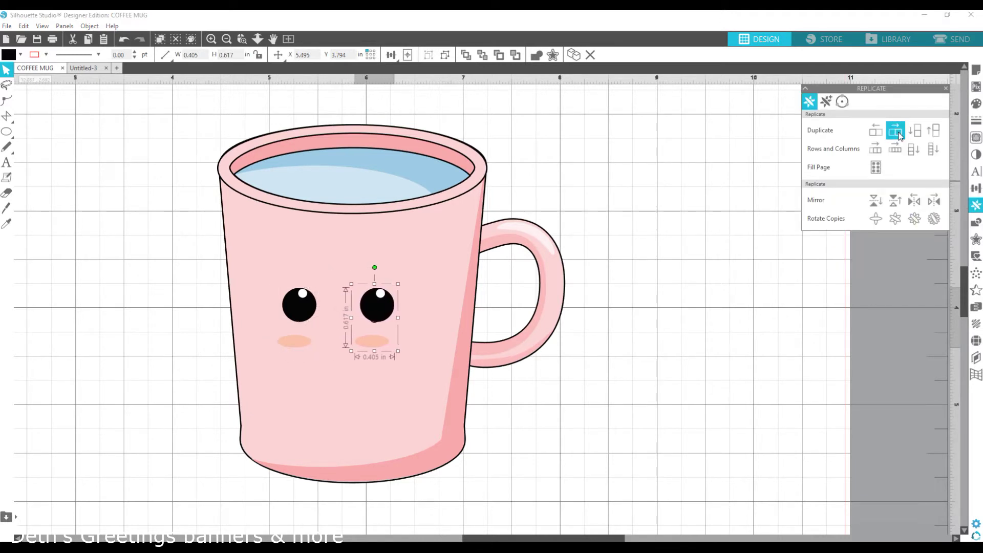
Step: Nudge the right cheek outward so it mirrors the left cheek's offset from its eye
left_click(389, 342)
key("Right")
key("Right")
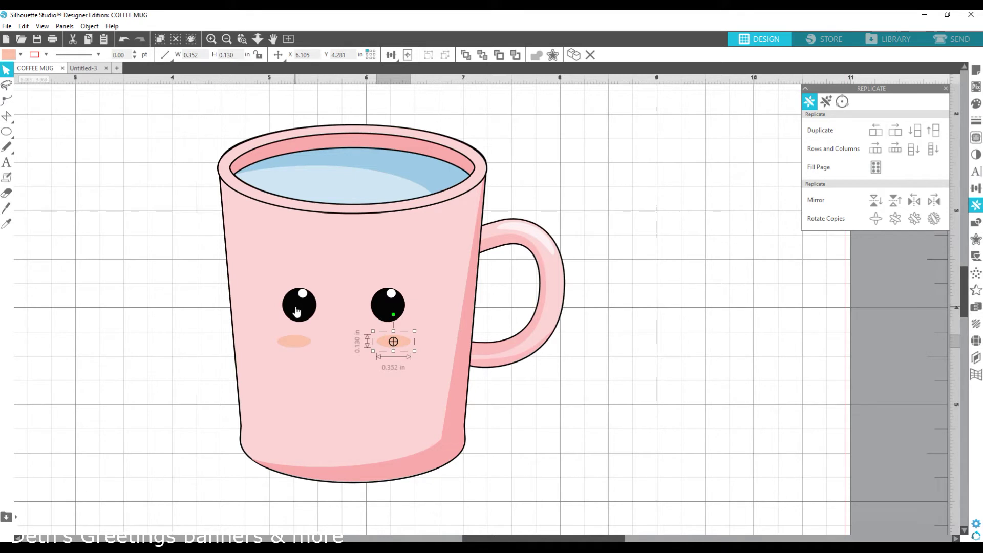
Step: Try to center both eye-and-cheek groups horizontally on the cup body
left_click(386, 308)
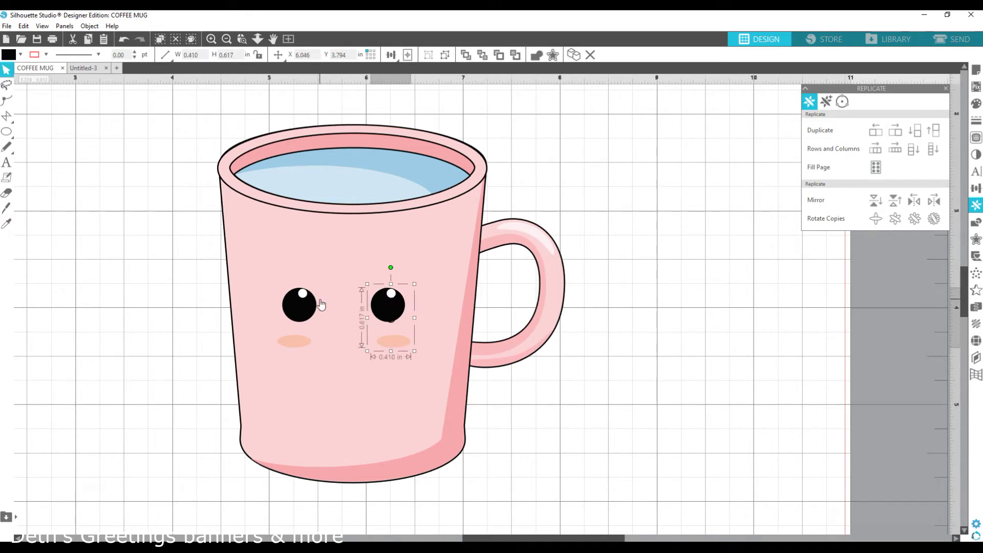
left_click(302, 306, "shift")
left_click(404, 244, "shift")
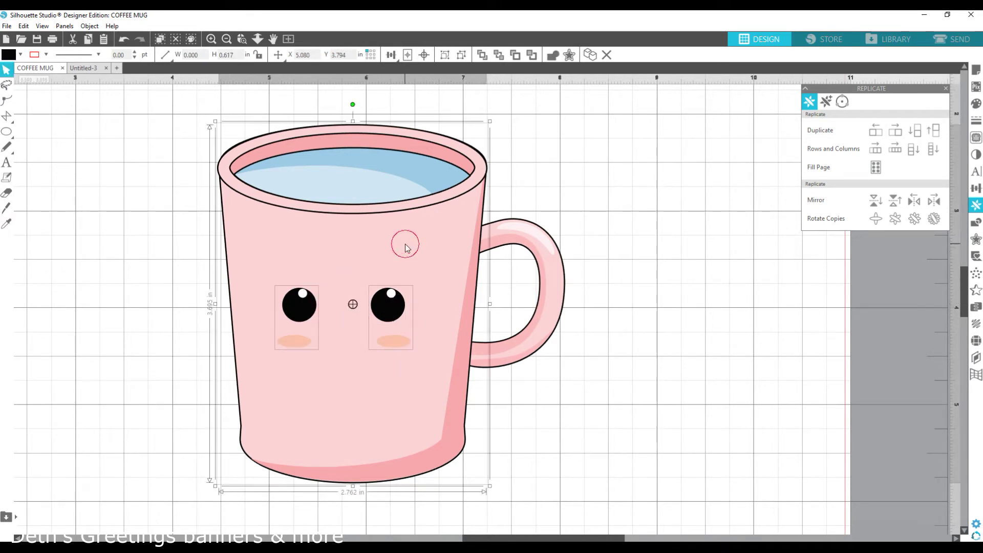
left_click(975, 188)
left_click(909, 152)
key("ctrl+z")
Step: Group the two eye-and-cheek sets together and center them horizontally on the cup body
left_click(639, 235)
left_click(390, 310)
left_click(307, 309, "shift")
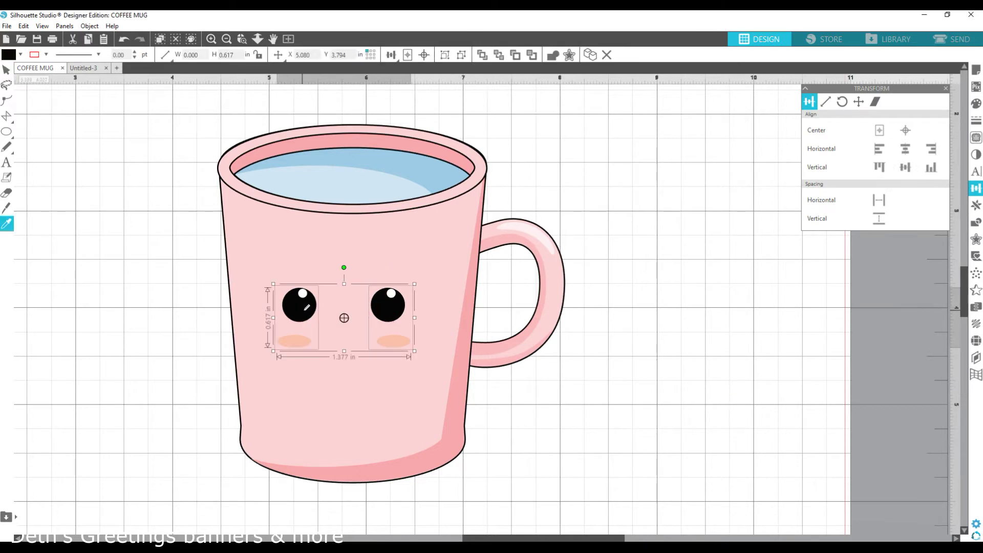
key("ctrl+g")
left_click(333, 273, "shift")
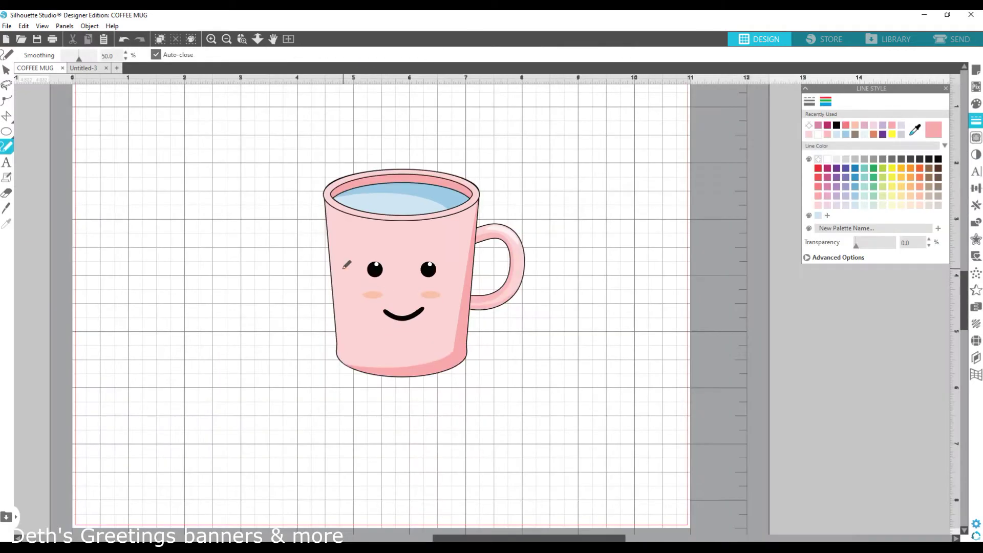
Step: Draw a freehand line about 0.18 in long beside the left eye, make it black at 2 pt and tilt it slightly clockwise
left_click_drag(342, 277, 361, 278)
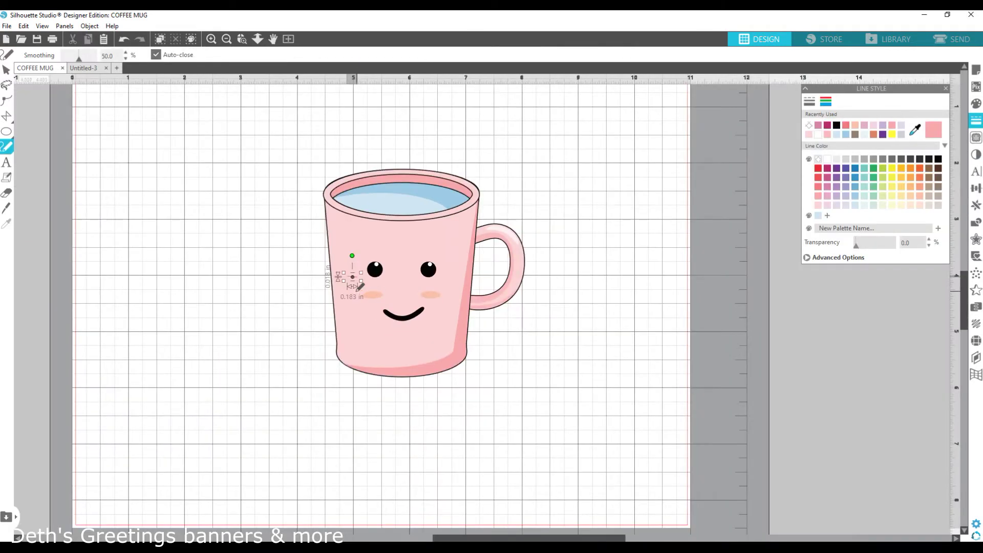
key("v")
left_click(352, 277)
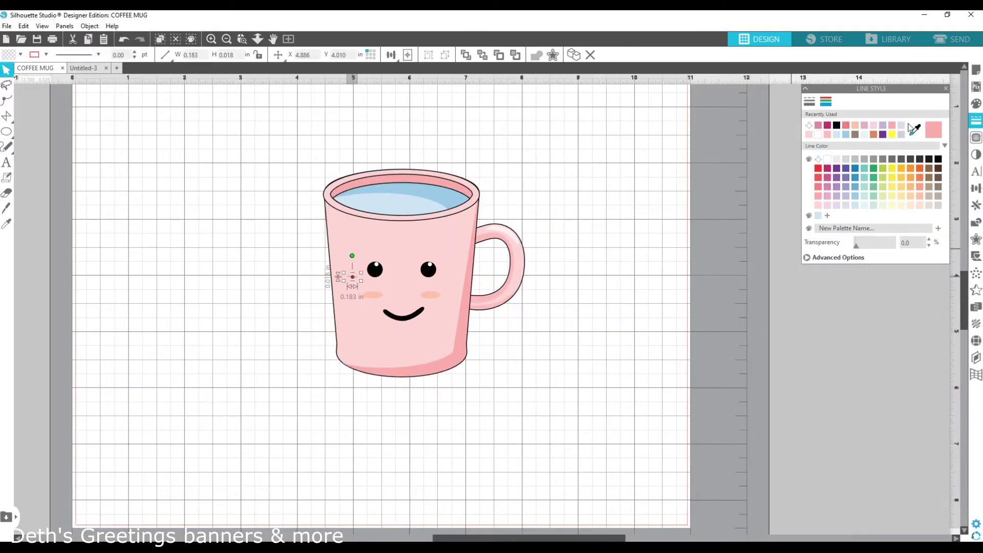
left_click(809, 102)
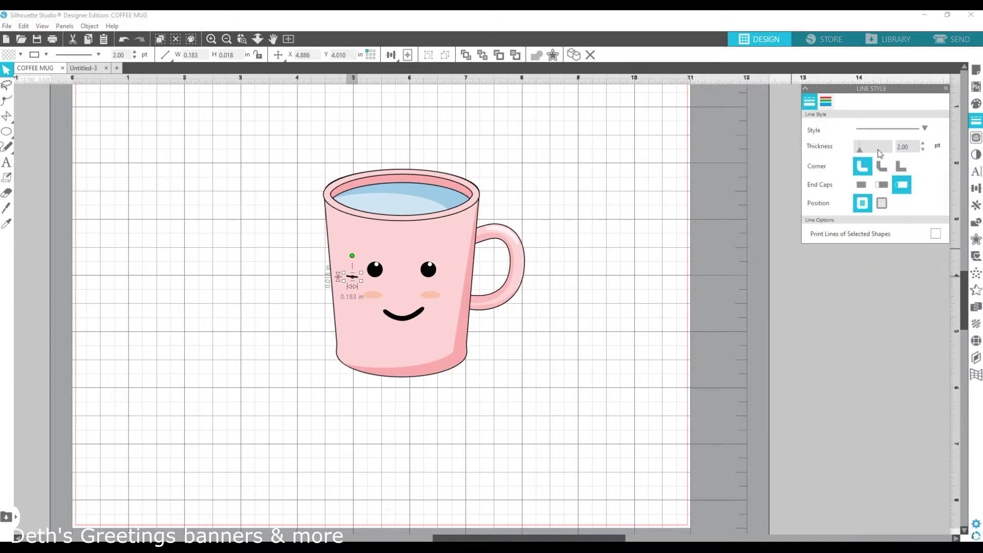
left_click(305, 298)
left_click(353, 277)
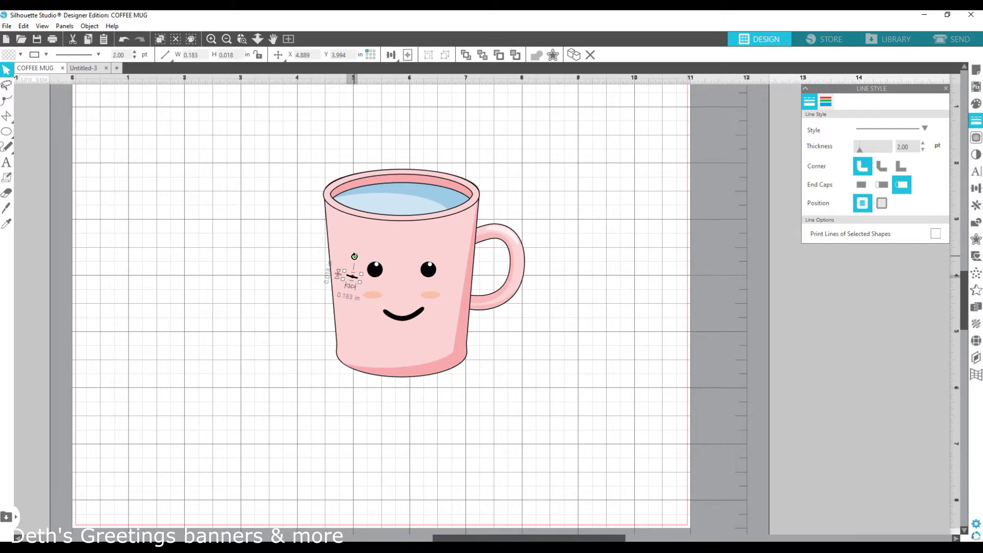
Step: Set the short line's thickness to 4 pt and place two copies below it, with the lowest one slanting up to the right
left_click(258, 39)
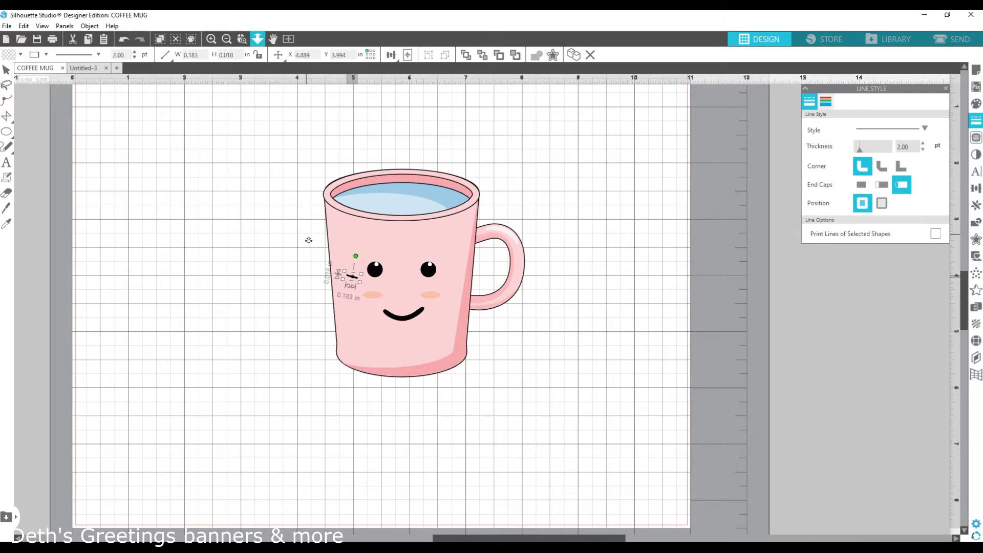
left_click_drag(307, 231, 496, 348)
left_click_drag(914, 146, 870, 146)
type("3")
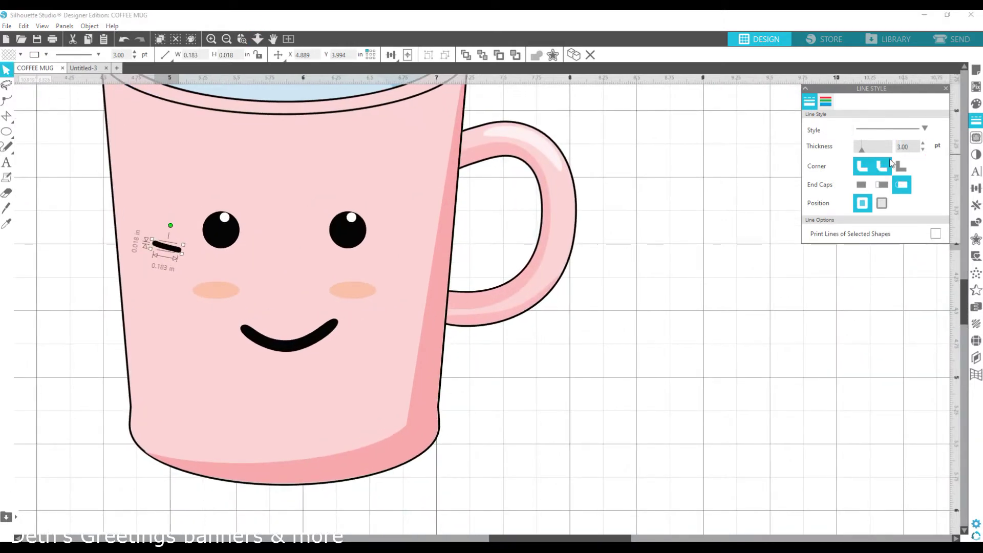
left_click(258, 39)
left_click_drag(400, 276, 320, 328)
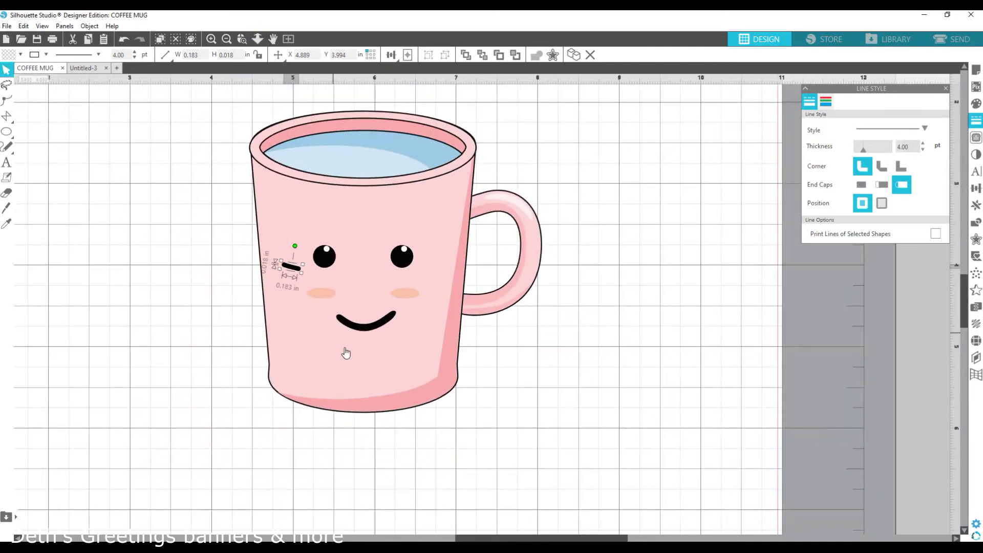
left_click_drag(293, 269, 301, 331, "alt")
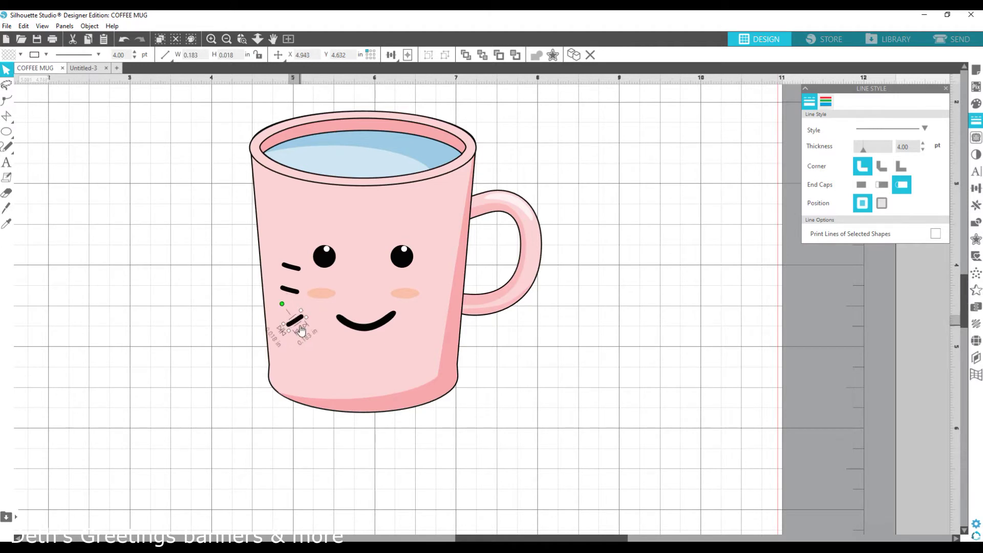
Step: Center the smile horizontally on the cup body
left_click(357, 328)
left_click(410, 338, "shift")
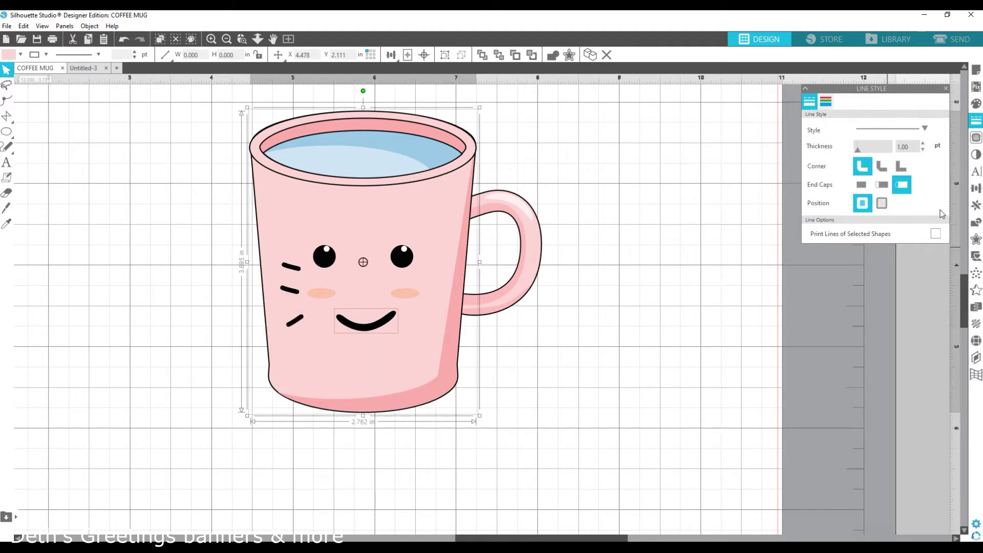
left_click(975, 188)
left_click(905, 148)
left_click(592, 377)
Step: Adjust the position and tilt of the three short lines so they fan out closer together beside the left eye
left_click(281, 321)
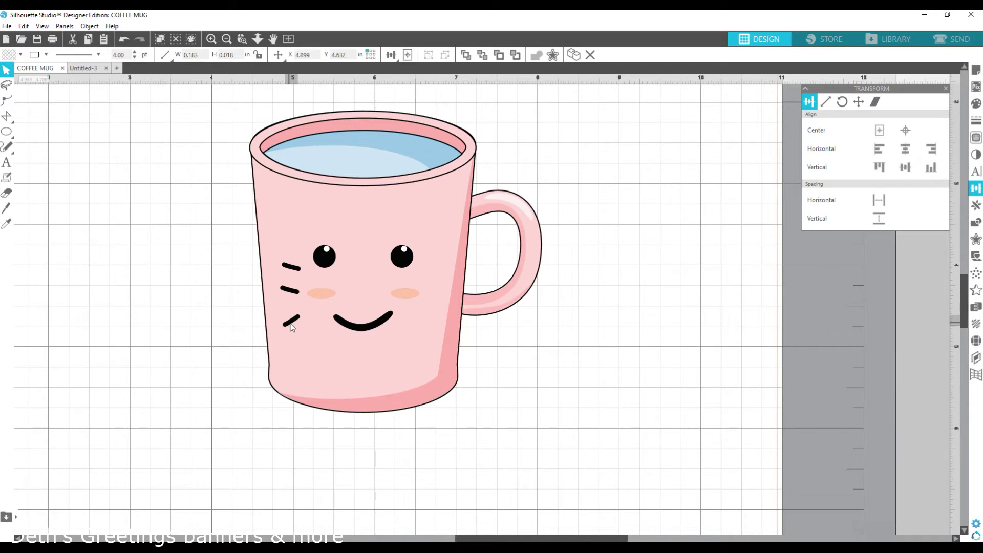
left_click(290, 290)
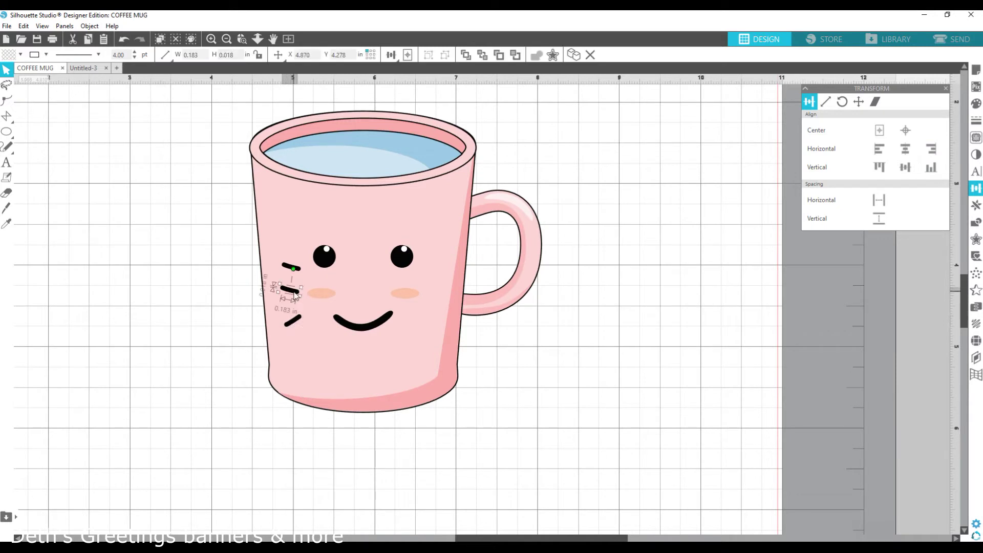
left_click(288, 268, "shift")
left_click(279, 325, "shift")
left_click_drag(278, 328, 281, 316)
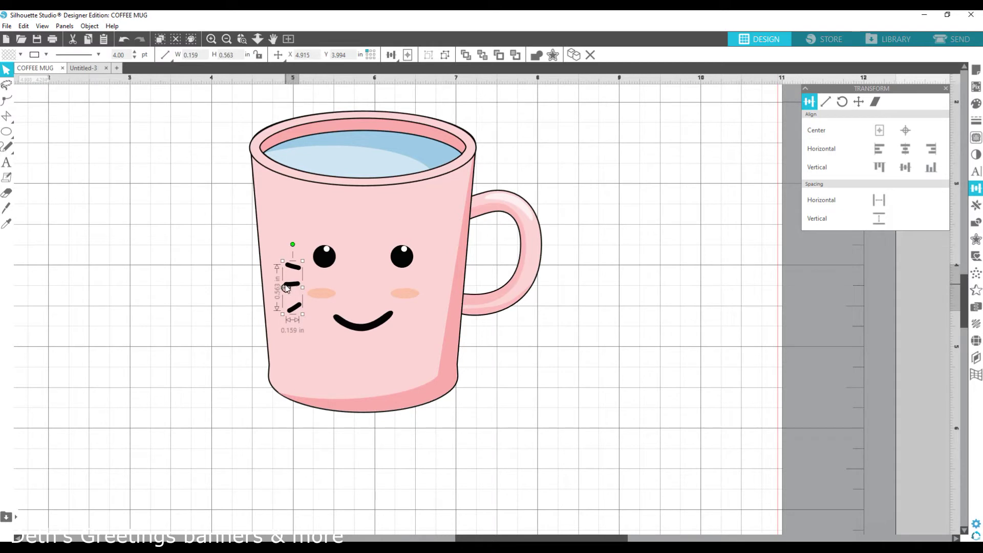
Step: Shrink the three lines to about 0.12 by 0.44 in and reposition them beside the left cheek with wider spacing between them
key("Left")
key("Left")
left_click_drag(295, 261, 293, 269)
key("Down")
key("Down")
key("Down")
key("Down")
key("Down")
key("Down")
key("Down")
key("Down")
key("Down")
key("Down")
key("Down")
key("Down")
key("Down")
key("Down")
key("Down")
key("Down")
key("Down")
key("Down")
key("Down")
key("Down")
key("Right")
key("Right")
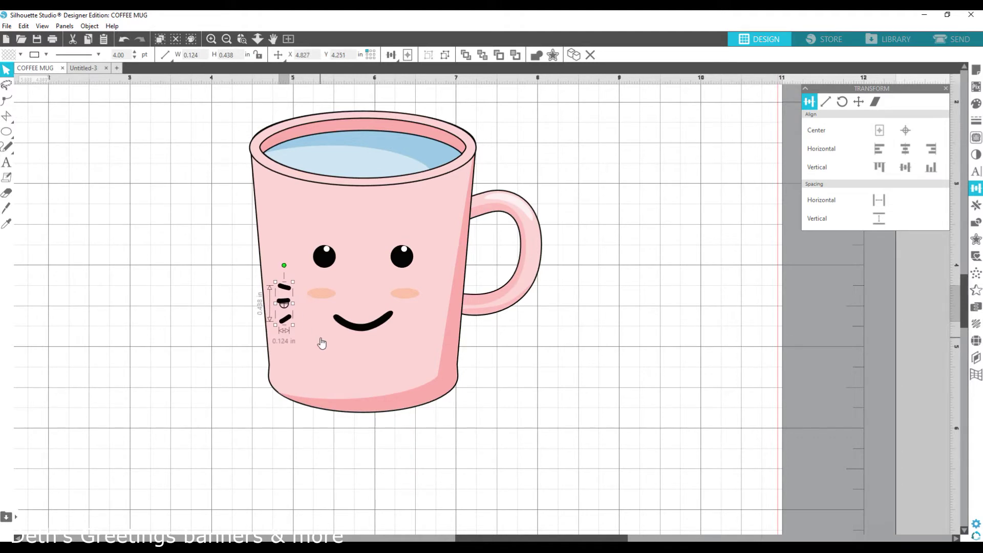
left_click(286, 303)
left_click_drag(286, 319, 286, 306)
Step: Group the three short lines and mirror a copy of them to the right side of the face
left_click(284, 288, "shift")
left_click(290, 326, "shift")
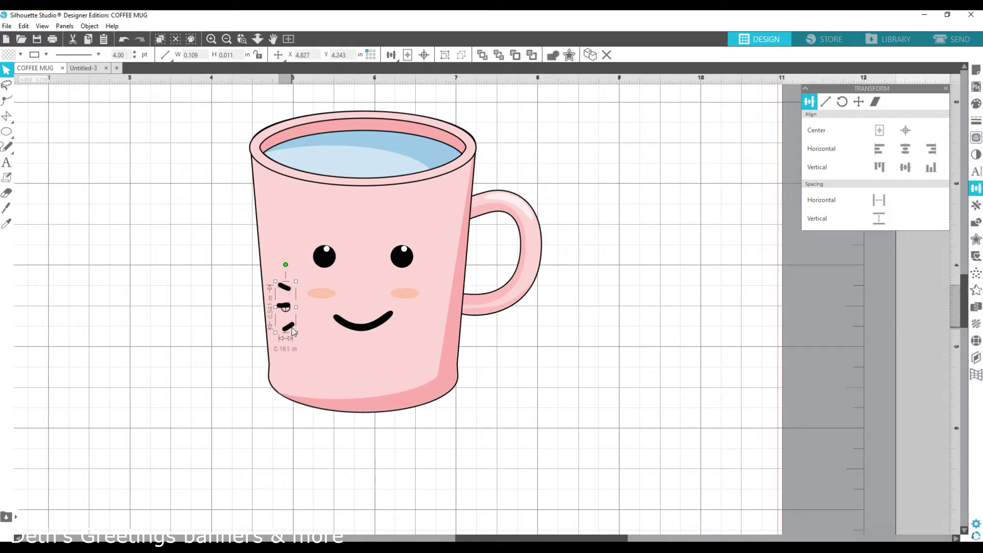
key("ctrl+g")
left_click(976, 204)
left_click(941, 204)
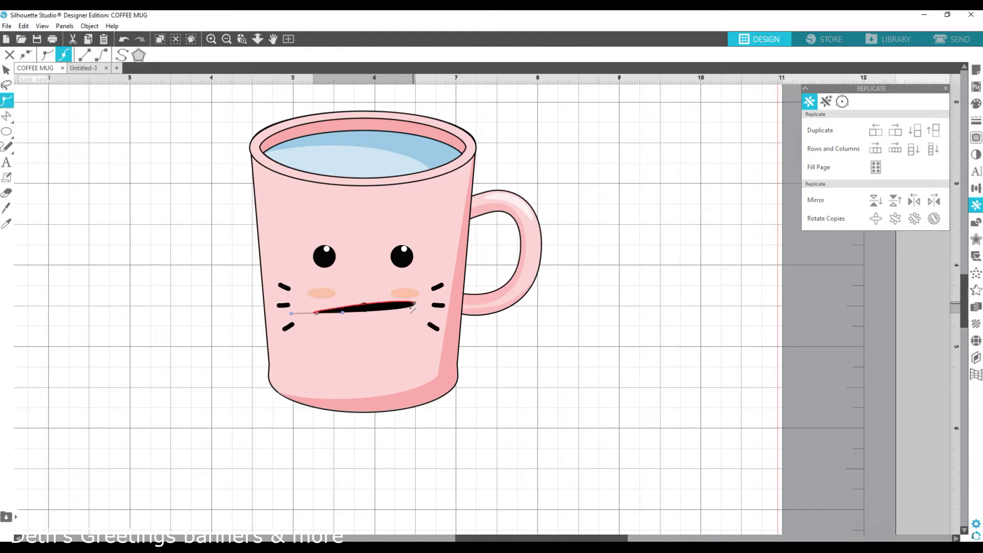
Step: Reshape the thin black mouth into a wide upward-curving smile by adjusting the curve handles of its two corner points
left_click(415, 312)
left_click_drag(423, 319, 367, 361)
left_click(316, 313)
left_click_drag(346, 313, 370, 340)
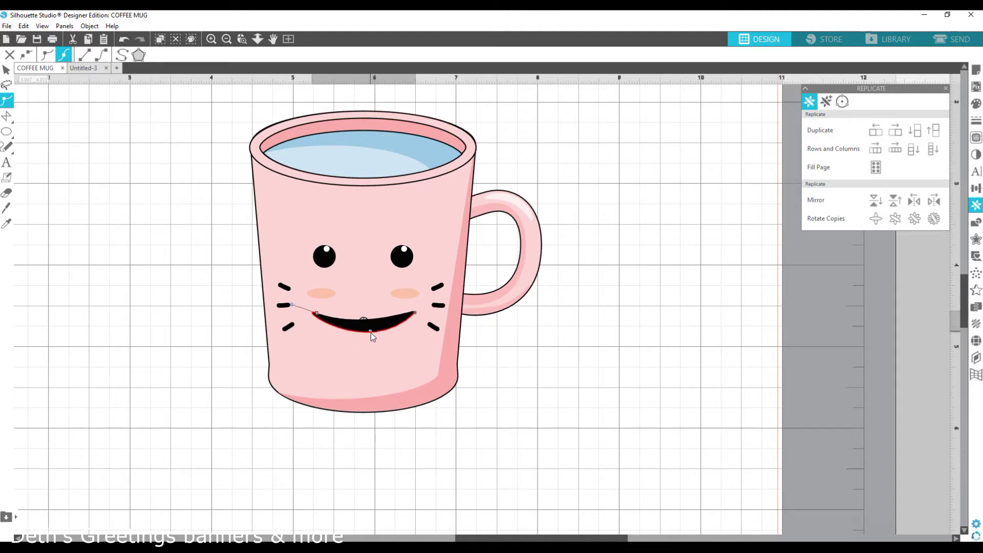
left_click(415, 312)
left_click_drag(424, 304, 420, 307)
left_click(495, 363)
Step: Narrow the smile slightly from its left side and center it horizontally on the cup body
left_click(371, 325)
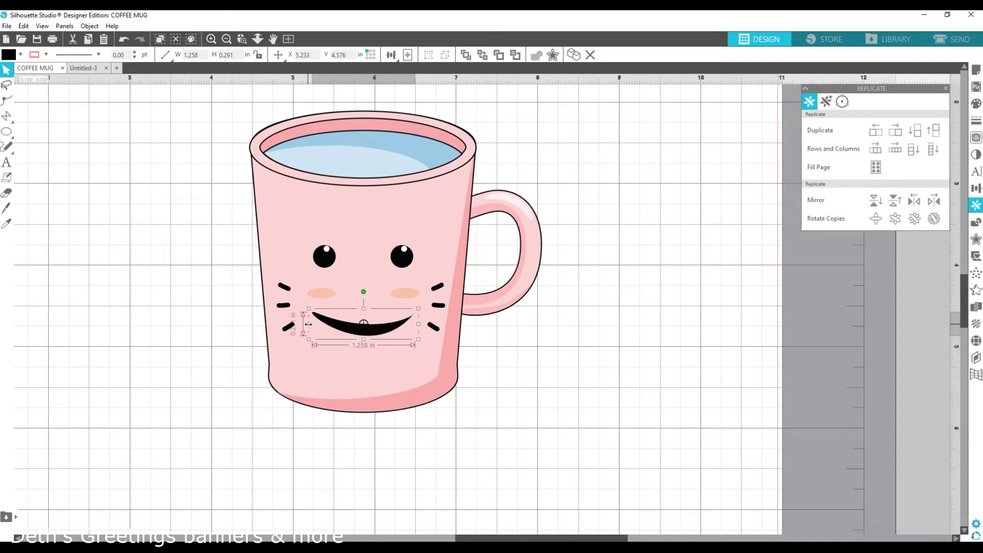
left_click_drag(309, 324, 315, 324)
left_click(342, 361, "shift")
left_click(976, 188)
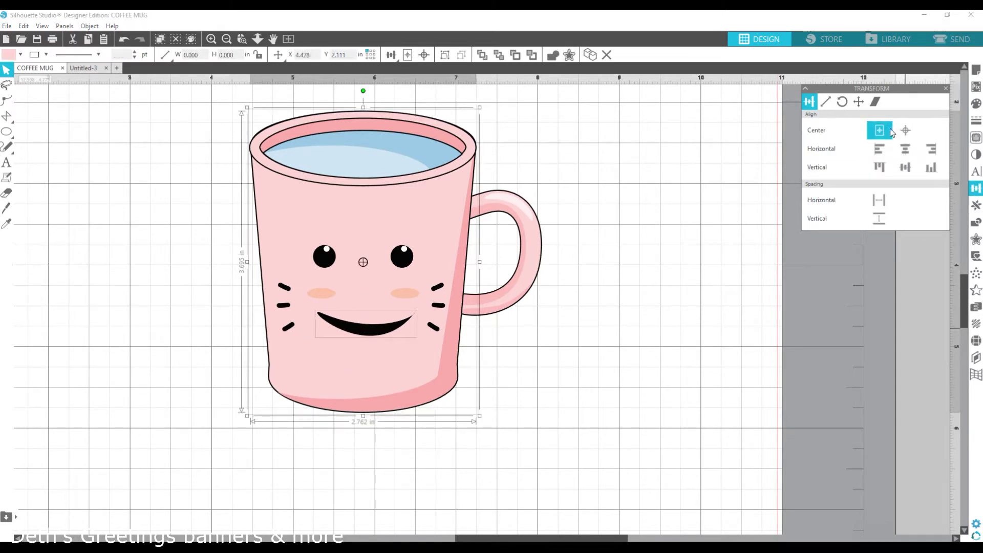
left_click(656, 377)
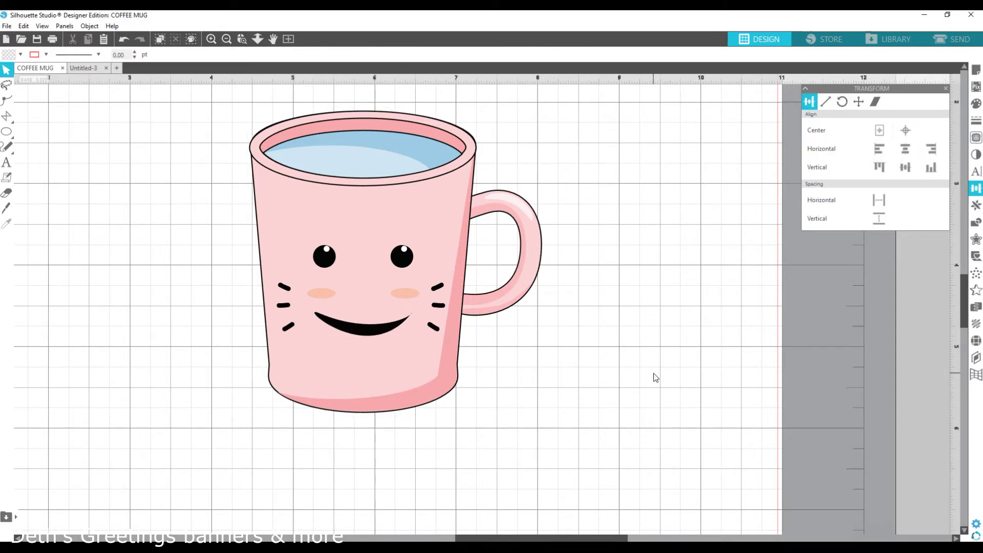
Step: Group the side lines, the cheeks and the eyes into matching pairs on the cup's face
left_click(437, 287)
left_click(284, 288, "shift")
left_click(6, 223)
left_click(321, 293)
left_click(412, 295, "shift")
left_click(325, 256)
left_click(396, 258, "shift")
key("ctrl+g")
Step: Group the eyes, cheeks, side lines and smile into one face and center it horizontally on the cup body
left_click(324, 260)
left_click(322, 293, "shift")
left_click(284, 290, "shift")
left_click(355, 329, "shift")
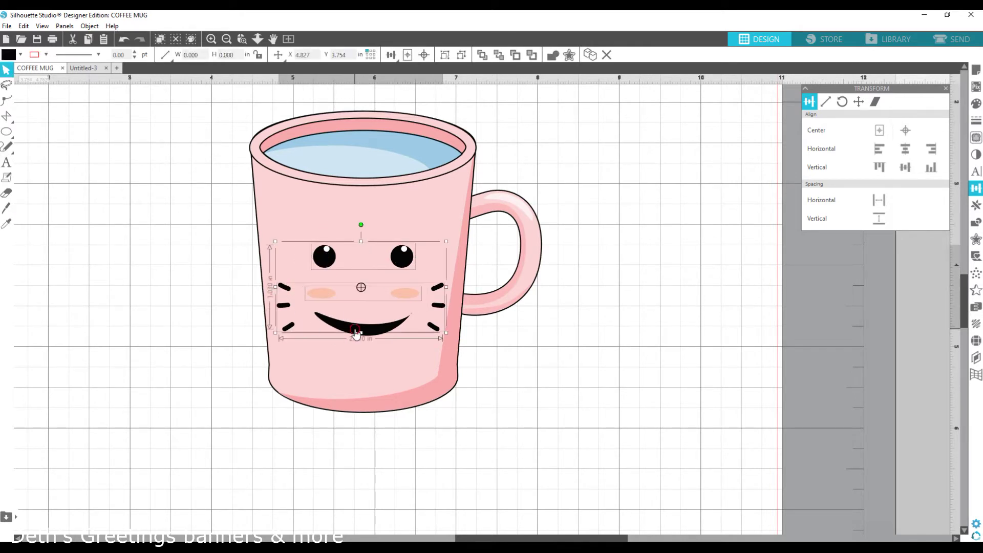
key("ctrl+g")
left_click(391, 191, "shift")
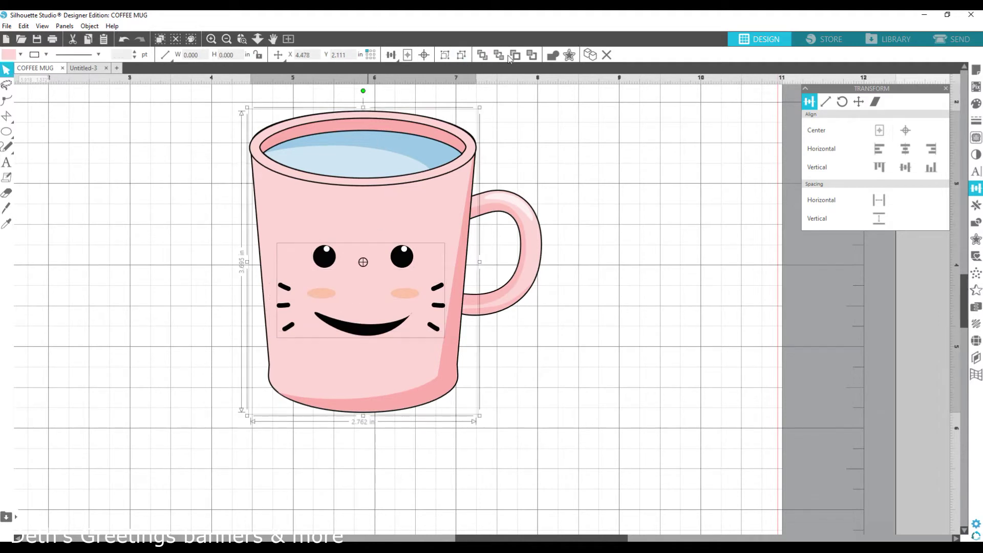
left_click(904, 148)
left_click(661, 380)
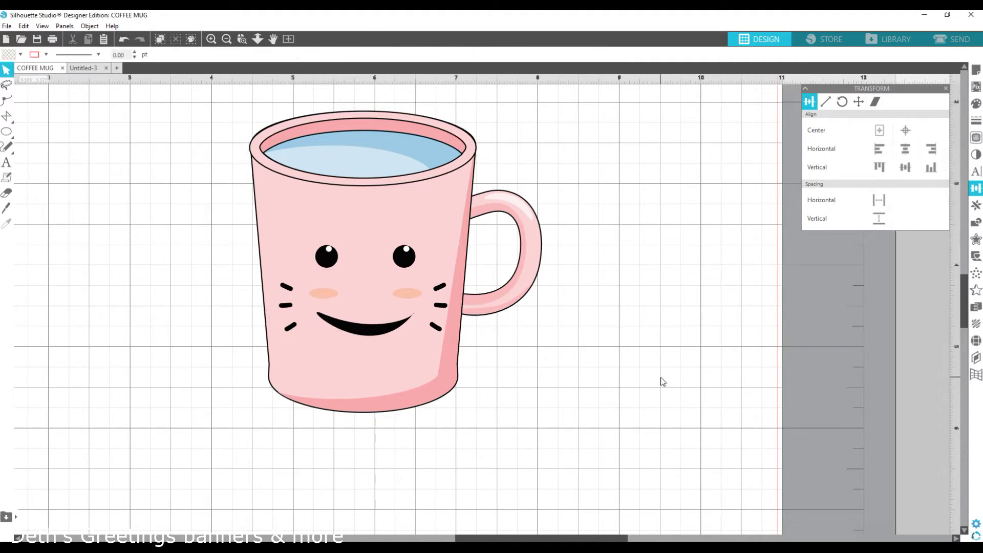
Step: Center the grouped face vertically on the cup body and lower it slightly
left_click(401, 261)
left_click(407, 216, "shift")
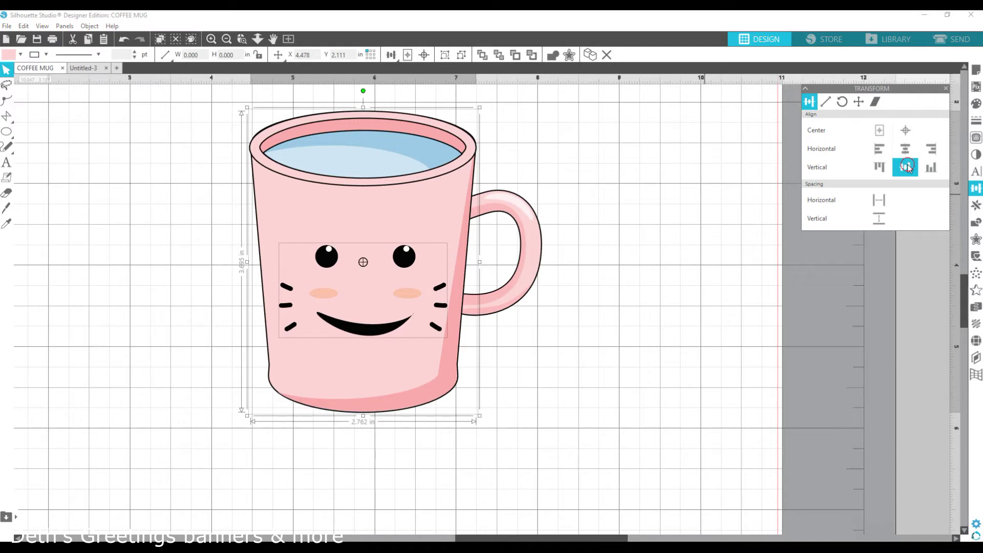
left_click(905, 167)
left_click(674, 396)
left_click_drag(372, 296, 372, 302)
Step: Ungroup the face and the pair of side lines, and shift the left set of lines slightly outward
left_click(514, 366)
left_click(439, 283)
left_click(444, 54)
left_click(514, 366)
left_click(441, 283)
left_click(440, 283)
left_click(444, 55)
left_click(513, 417)
left_click(440, 283)
left_click_drag(285, 285, 280, 285)
left_click(486, 344)
Step: Mirror the whole mug horizontally so its handle points left, and move it toward the left part of the page
scroll(487, 344, "down", 4)
left_click(446, 344)
right_click(465, 343)
left_click(517, 163)
left_click_drag(484, 363, 399, 364)
Step: Try tilting the mirrored mug slightly counterclockwise, and undo the tilt together with the ungrouping
left_click_drag(358, 219, 354, 220)
left_click(501, 344)
left_click_drag(289, 223, 440, 364)
left_click(445, 55)
left_click(311, 172)
left_click(357, 294)
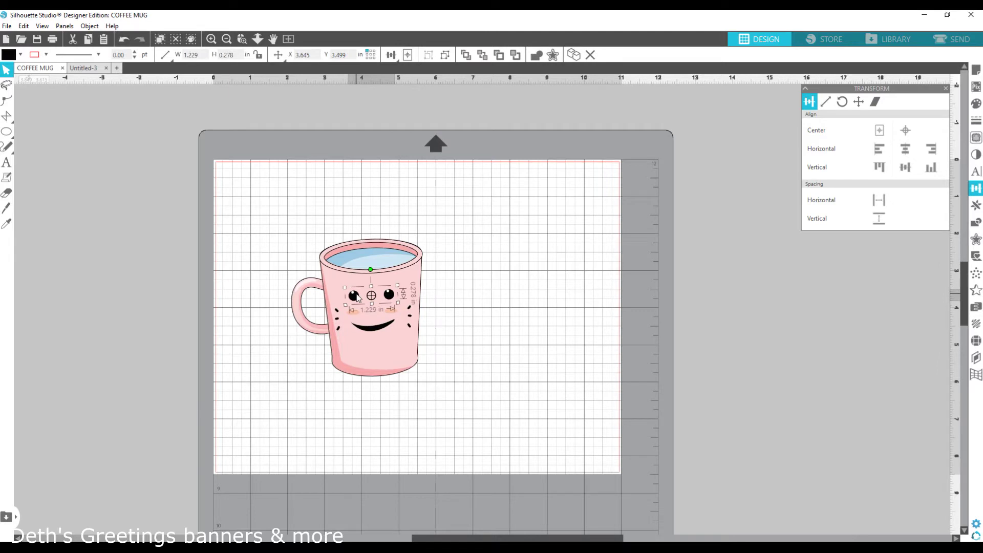
left_click(257, 41)
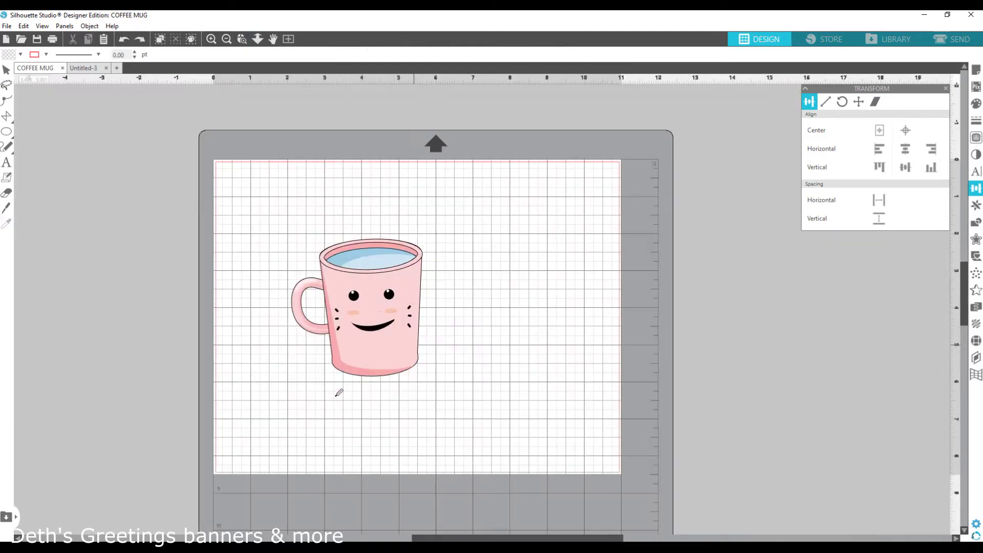
key("ctrl+z")
key("ctrl+z")
Step: Ungroup the upright mirrored mug into its separate parts
key("v")
left_click(444, 54)
left_click(616, 357)
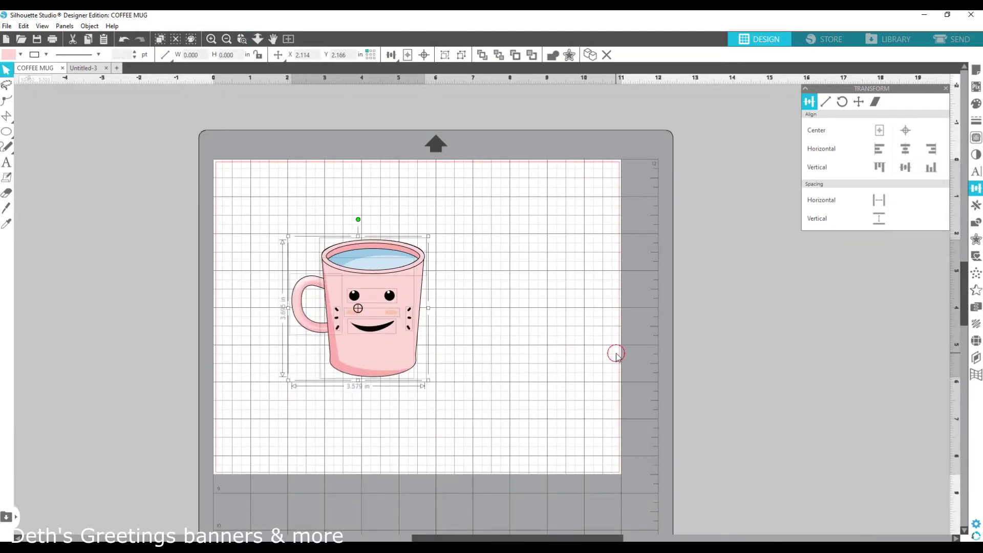
Step: Shrink all the facial features together to about 1.81 by 1.00 in and center them horizontally on the cup body
left_click(353, 297)
left_click(337, 314)
left_click(353, 297)
left_click(336, 313)
left_click(337, 316, "shift")
left_click(336, 317, "shift")
left_click_drag(257, 39, 245, 333)
left_click(304, 328, "shift")
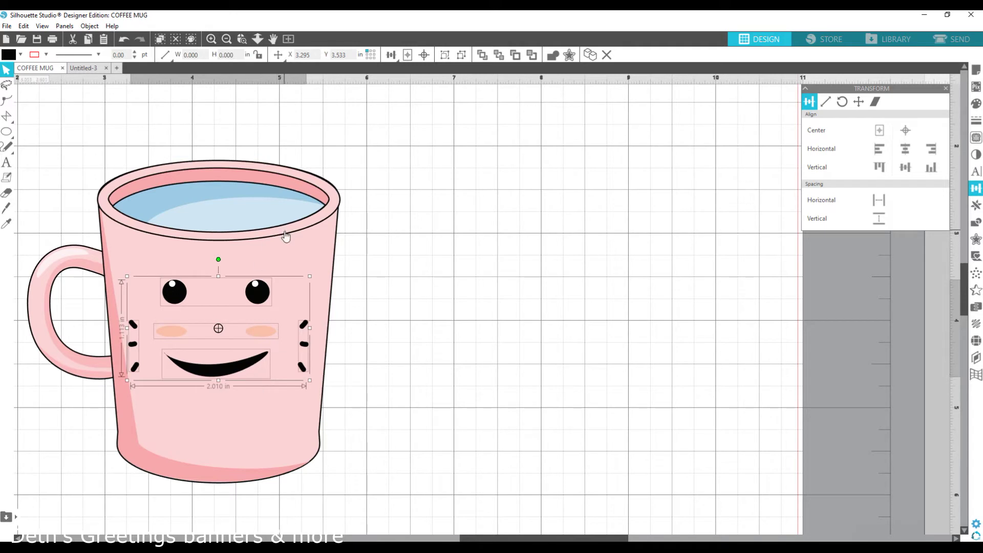
left_click_drag(309, 277, 291, 288)
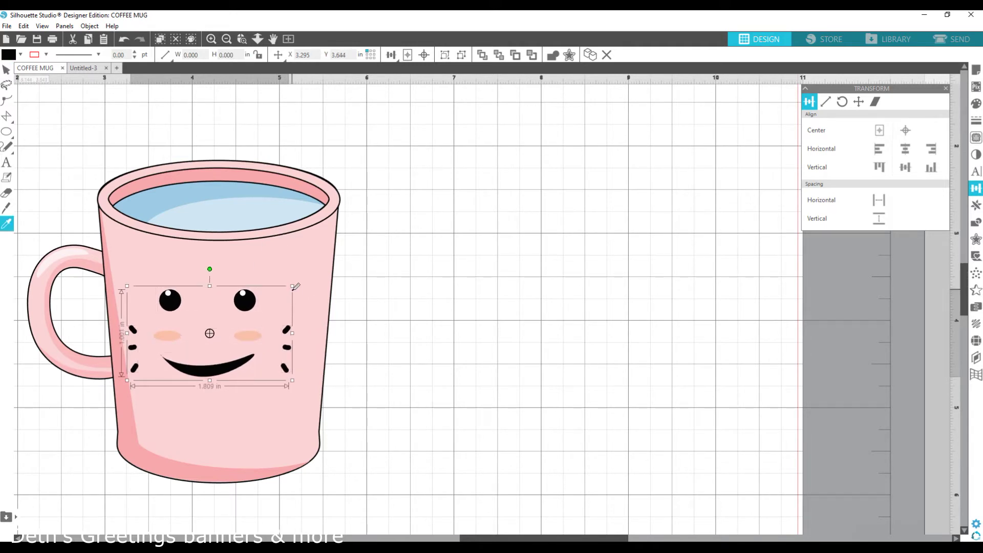
left_click(324, 415)
left_click(905, 148)
left_click(544, 325)
Step: Move the whole face down to the lower half of the cup body
left_click(259, 299)
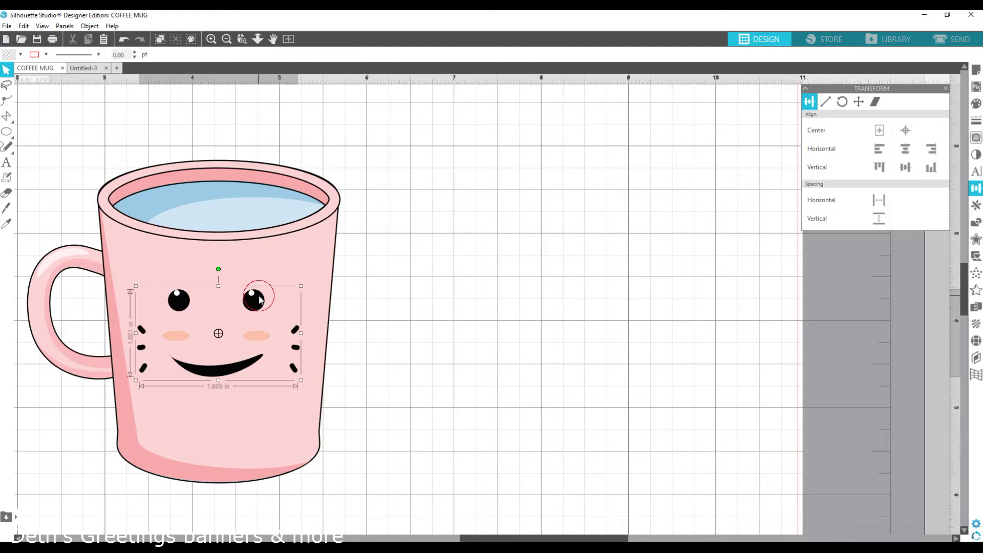
key("Down")
key("Down")
key("Down")
key("Down")
key("Down")
key("Down")
key("Down")
key("Down")
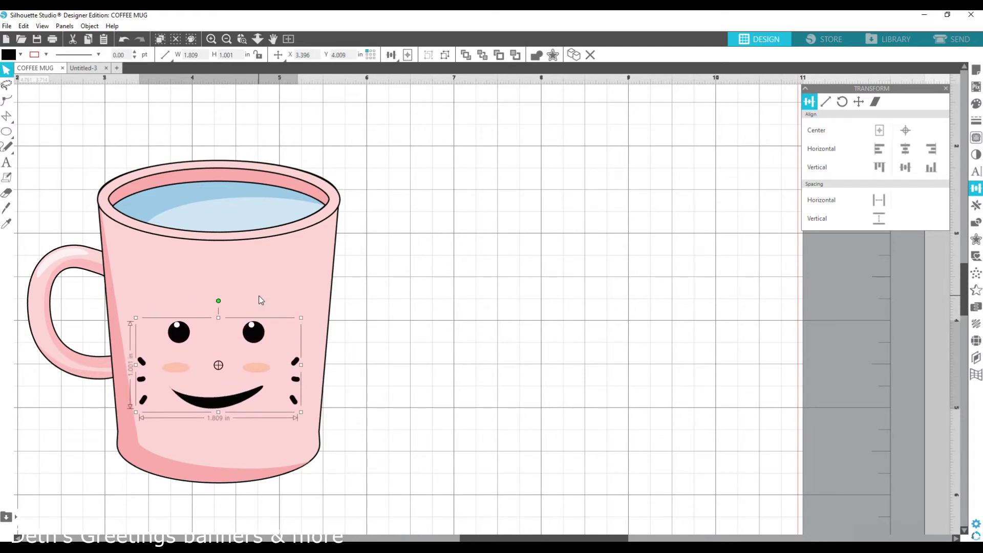
Step: Ungroup the face and scale the smile down proportionally
left_click(444, 55)
left_click(227, 405)
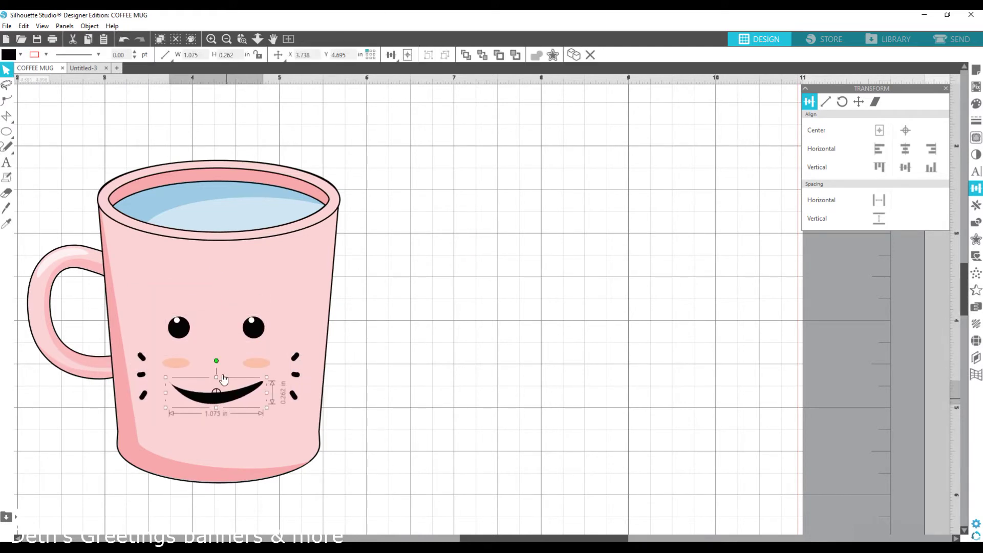
left_click_drag(267, 377, 247, 387)
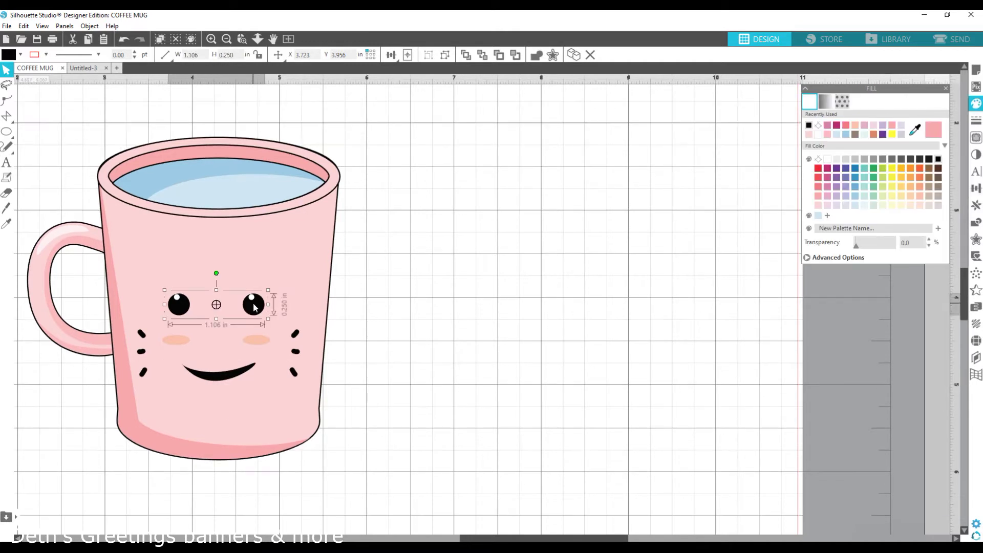
Step: Center the pair of eyes and the pair of cheeks horizontally on the cup body
left_click(309, 284, "shift")
left_click(975, 188)
left_click(904, 149)
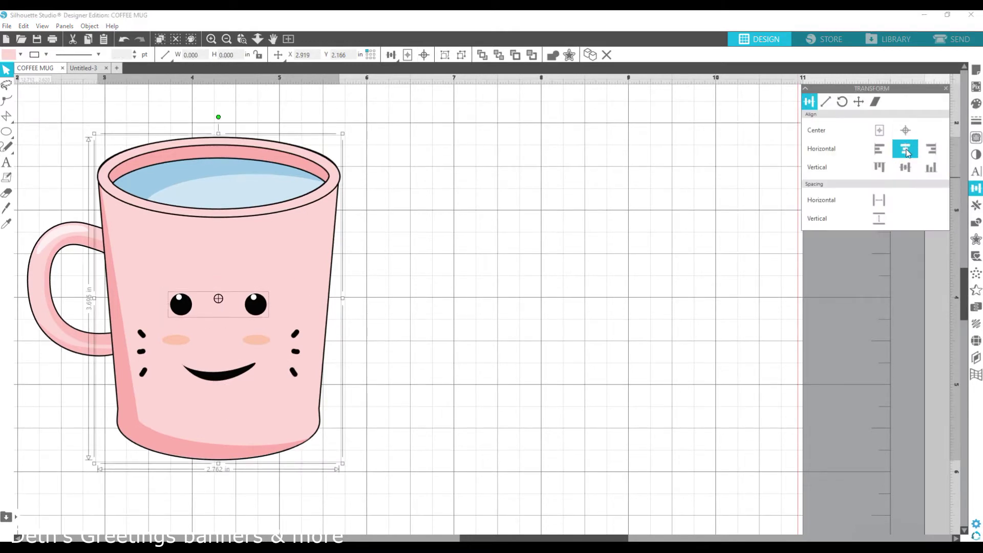
left_click(253, 340)
left_click(903, 148)
left_click(314, 279, "shift")
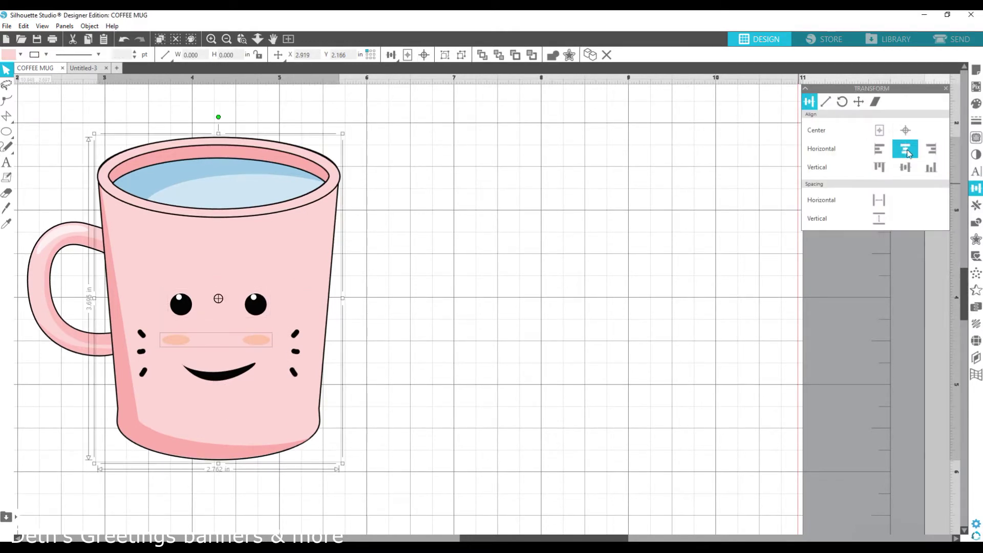
left_click(903, 148)
Step: Nudge the right side lines outward, and center both sets of lines as one group horizontally on the cup body
left_click(295, 334)
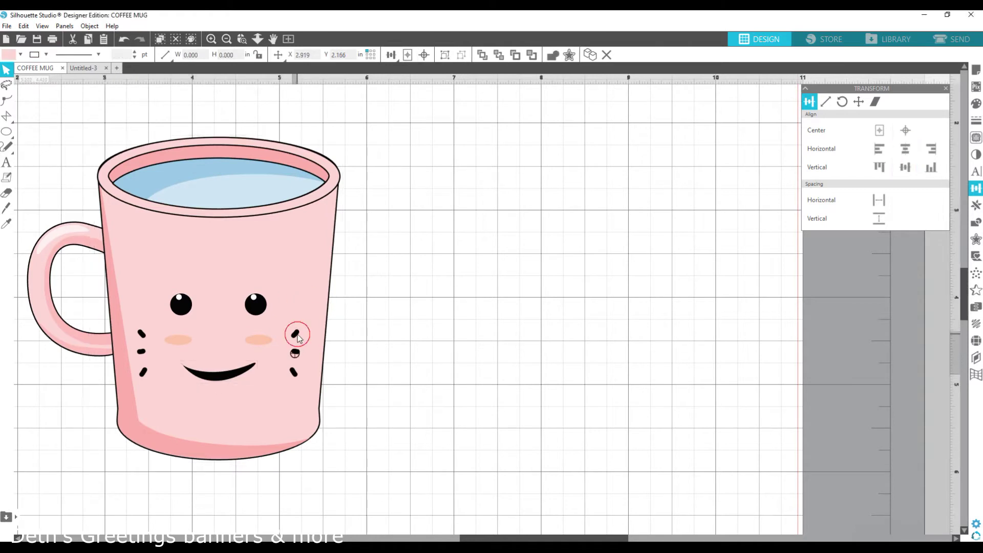
key("Right")
key("Right")
left_click(141, 338, "shift")
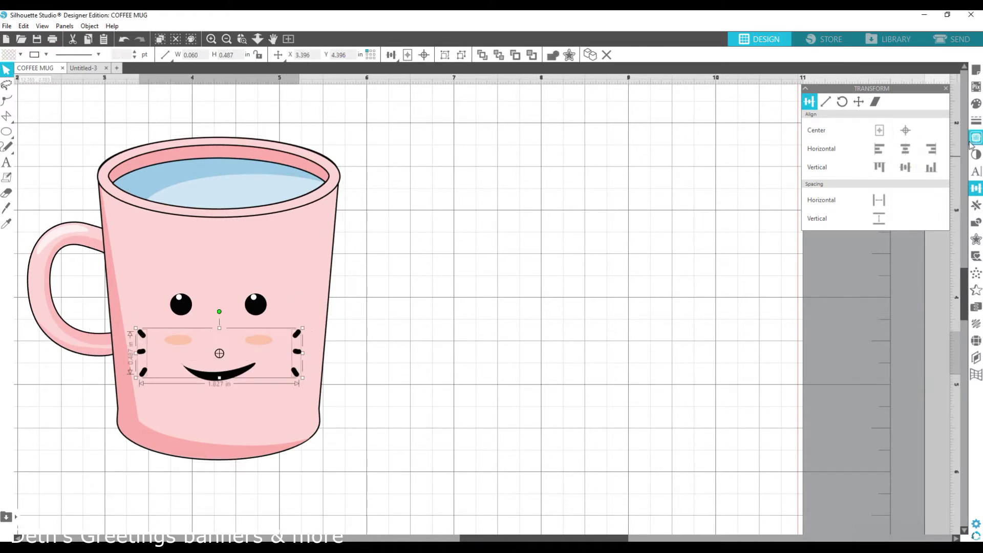
left_click(904, 148)
key("ctrl+z")
left_click(308, 262, "shift")
left_click(903, 148)
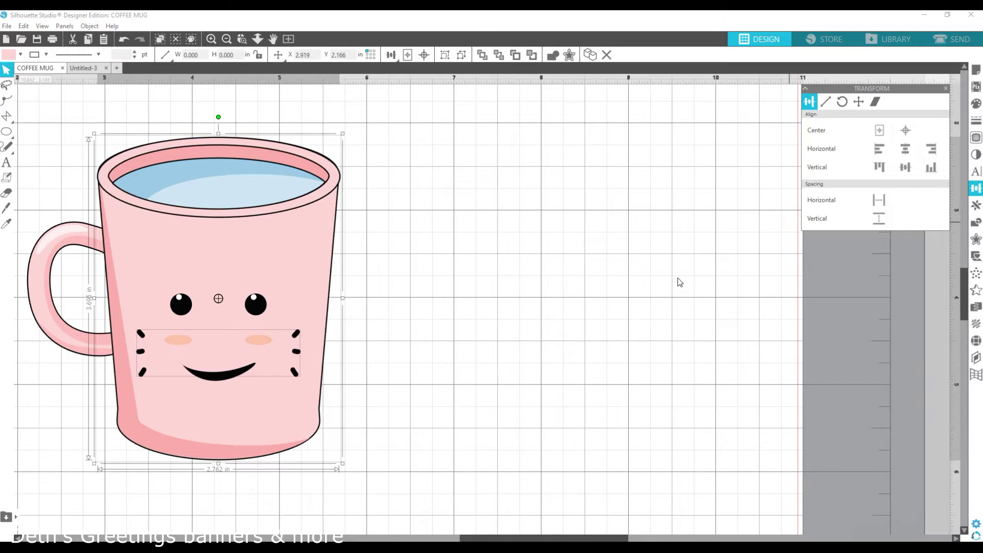
left_click(594, 338)
Step: Shrink the smile to about 0.71 by 0.17 in, centered on the cup body, and raise it closer to the cheeks
scroll(593, 338, "up", 1)
scroll(588, 344, "down", 2)
left_click(254, 414, "shift")
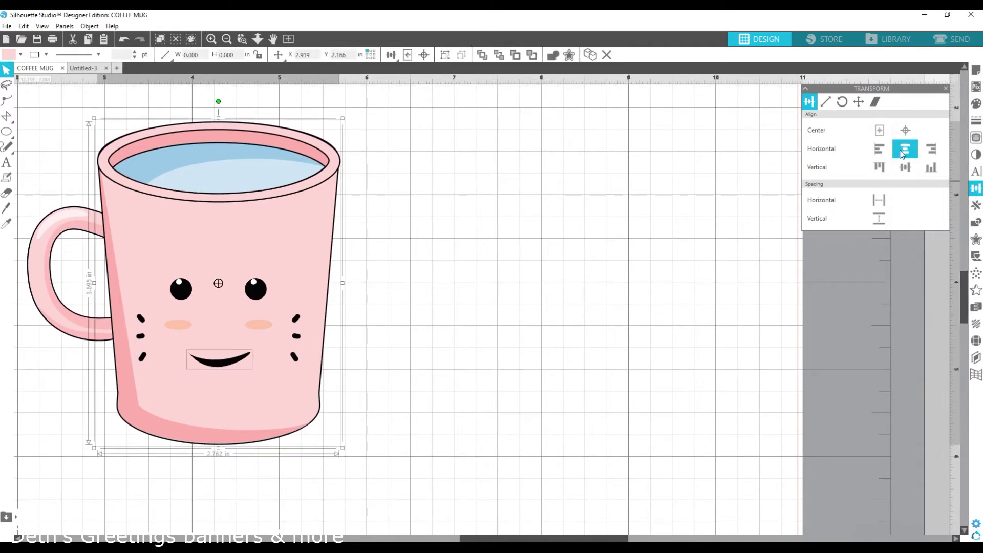
left_click(620, 354)
left_click(222, 361)
key("Up")
key("Up")
key("Up")
key("Up")
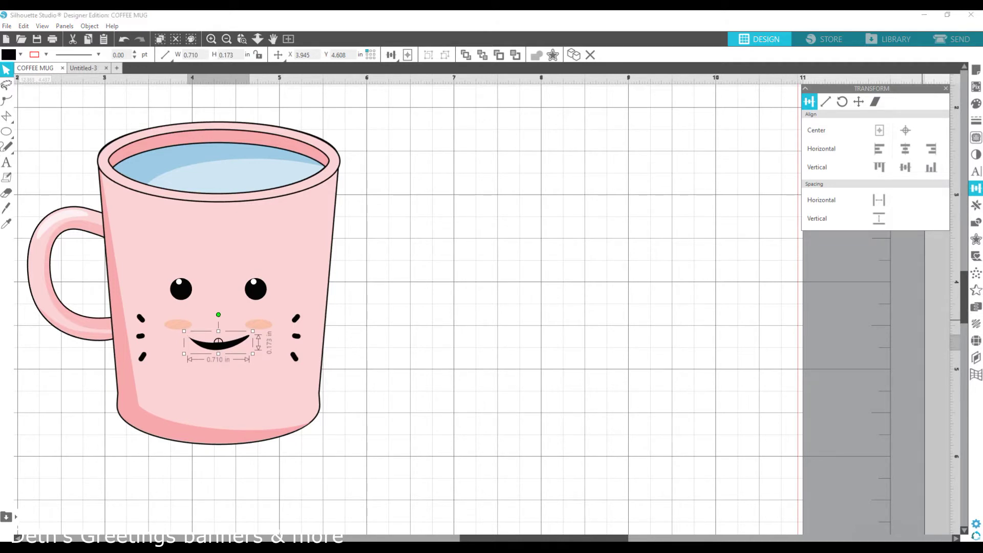
Step: Move the pair of cheeks up so they sit closely beneath the eyes
left_click(179, 327)
key("Up")
key("Up")
key("Up")
key("Up")
key("Down")
key("Down")
key("Down")
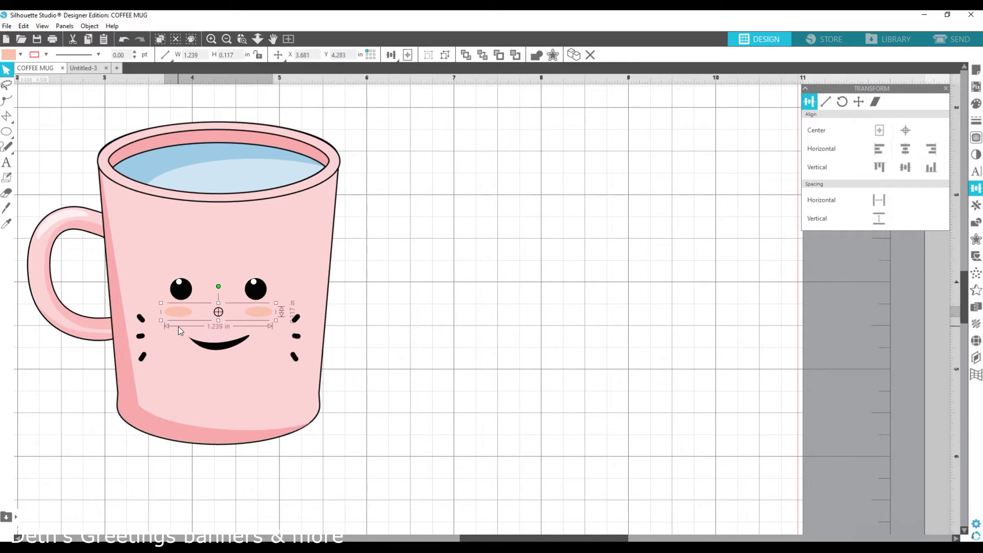
left_click(463, 402)
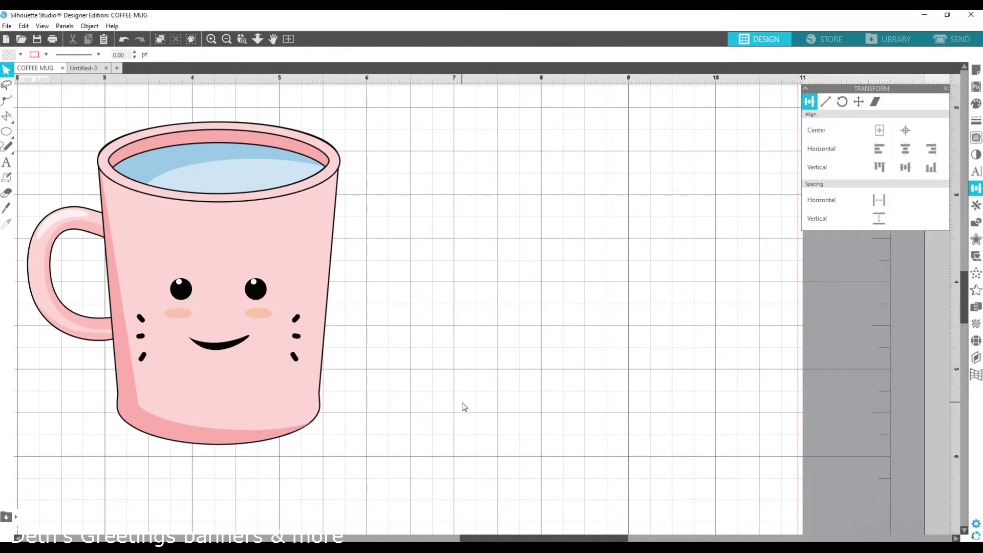
Step: Move both sets of side lines up to sit beside the cheeks
left_click(298, 319)
key("Up")
key("Up")
key("Up")
key("Up")
key("Up")
key("Up")
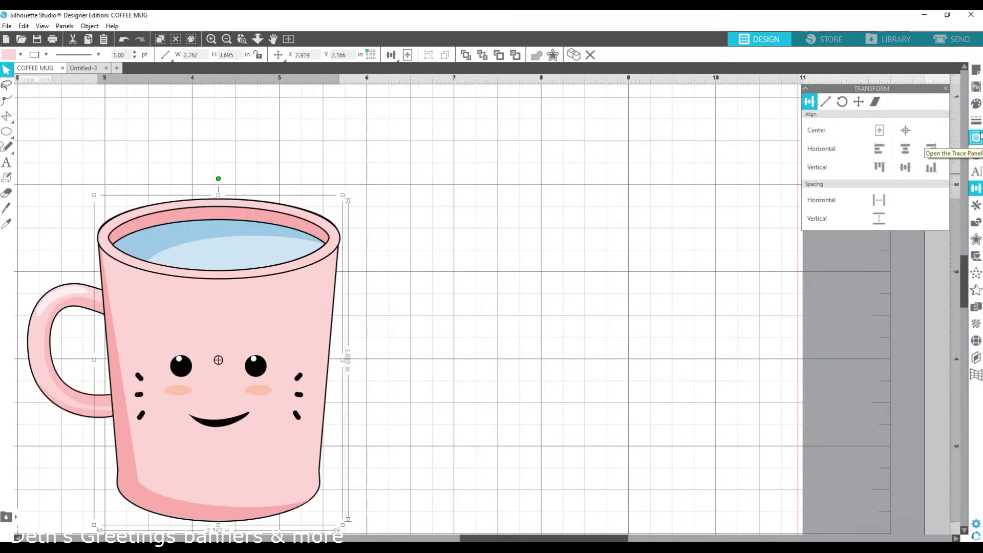
Step: Set the outline thickness of the cup body, the rim and the handle to 2 pt
left_click(976, 120)
type("2")
key("Return")
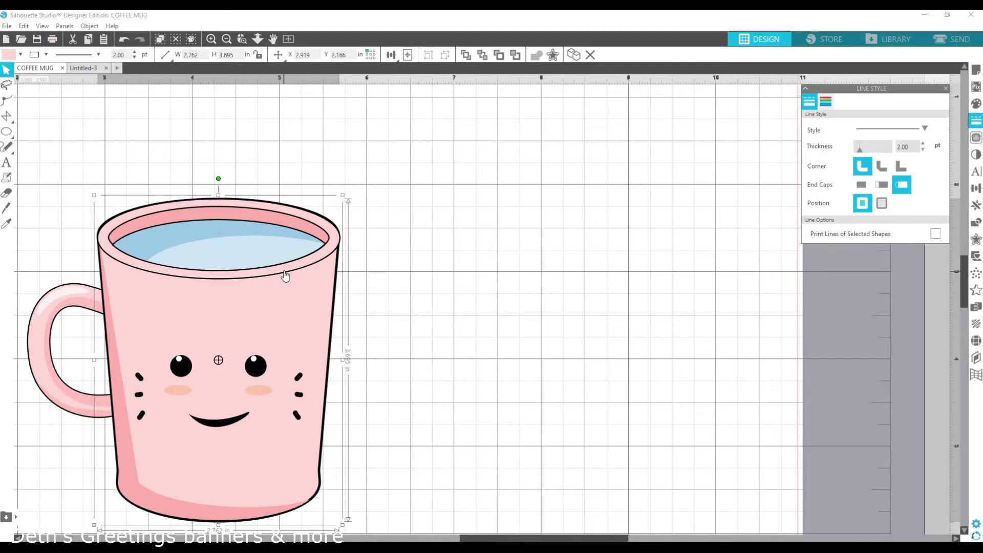
left_click(286, 278)
left_click(882, 149)
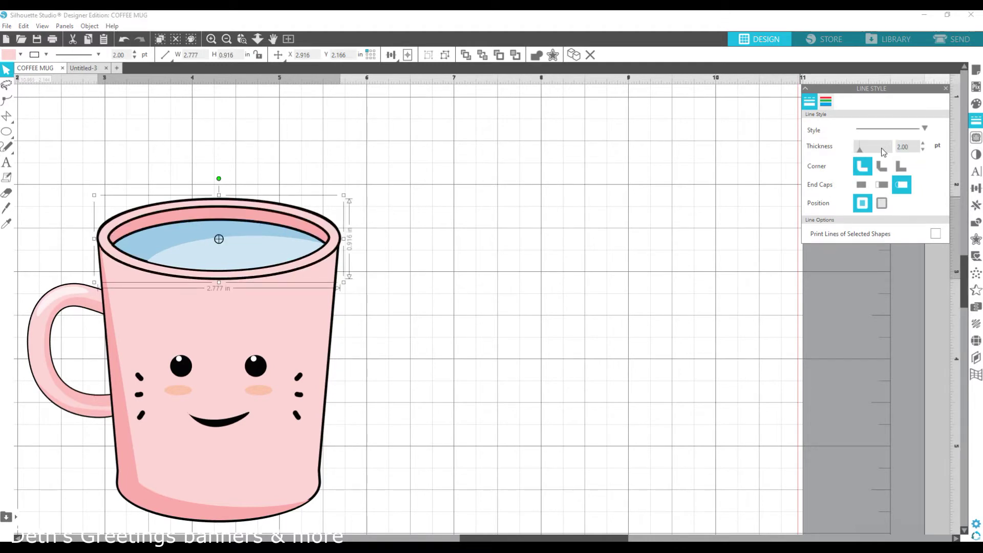
left_click(98, 300)
left_click(874, 149)
scroll(528, 328, "down", 2)
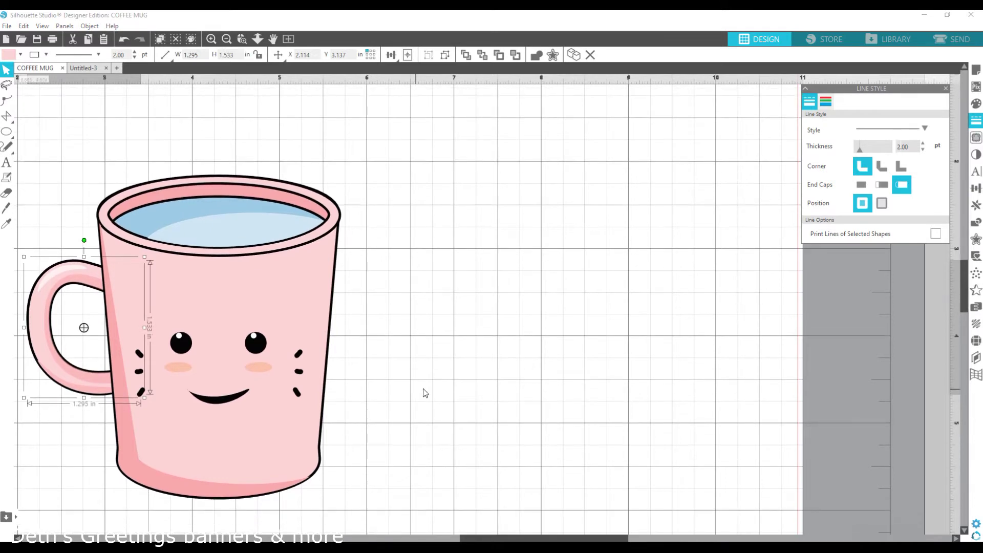
Step: Nudge the darker pink shading of the cup body slightly upward inside the bottom outline
left_click(243, 494)
key("Up")
key("Up")
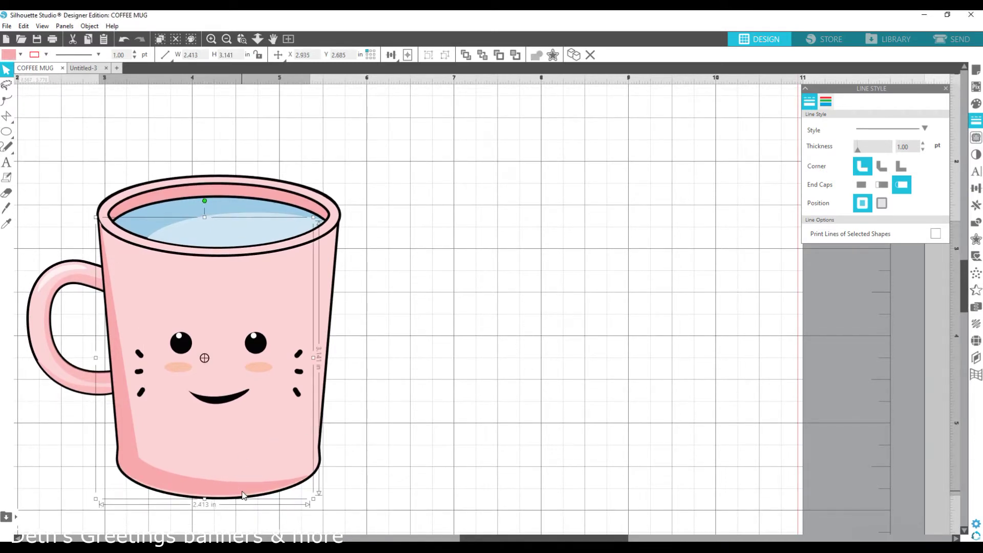
Step: Bring the grouped mug rim to the front and ungroup it
left_click(131, 241)
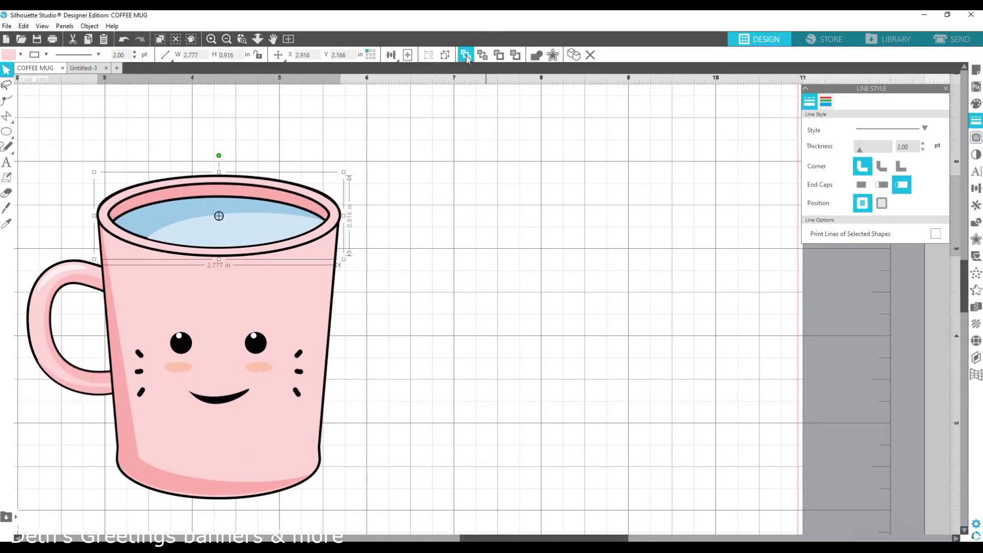
scroll(408, 219, "down", 3)
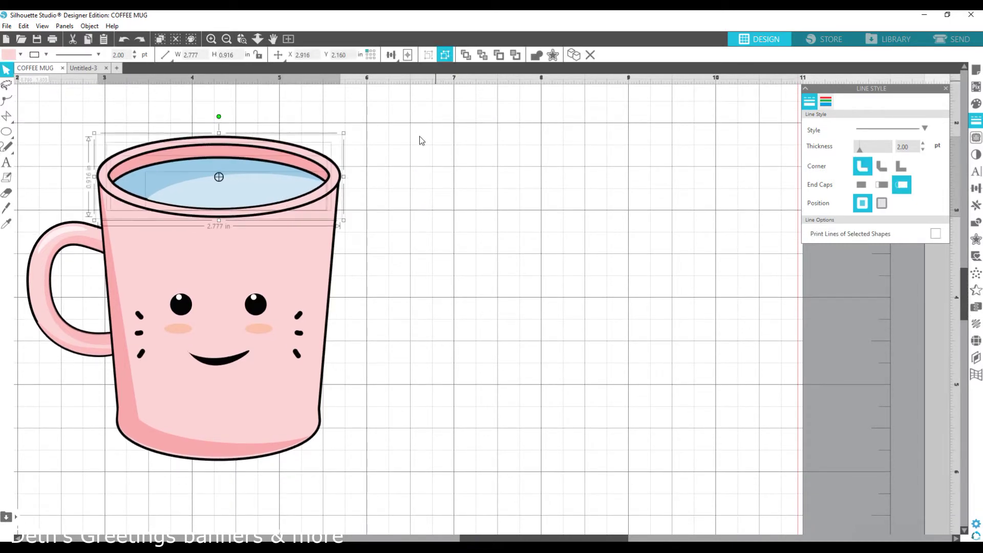
left_click(266, 194)
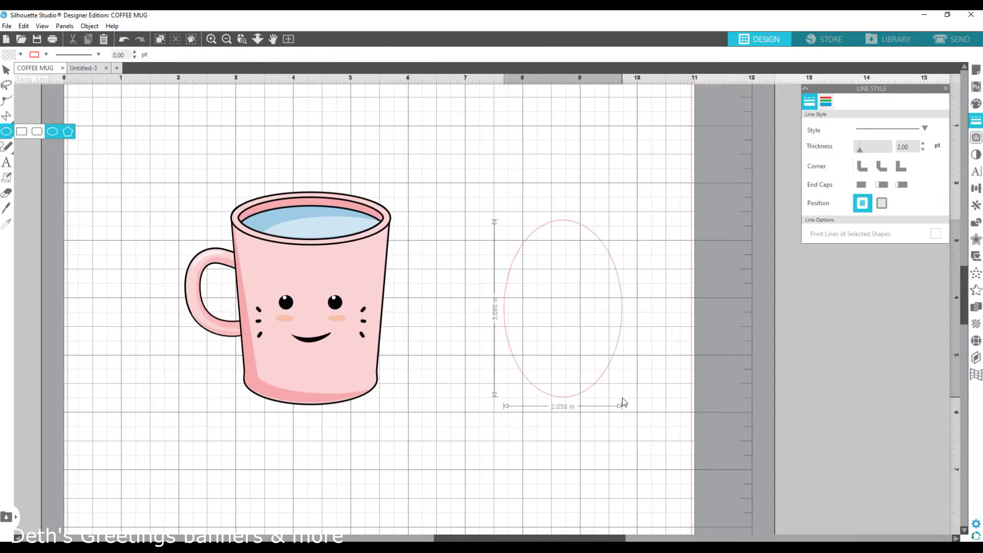
Step: Draw a tall yellow ellipse without an outline to the right of the mug, sized to about 2.44 by 3.13 in
left_click_drag(624, 400, 629, 402)
left_click(974, 105)
left_click(893, 170)
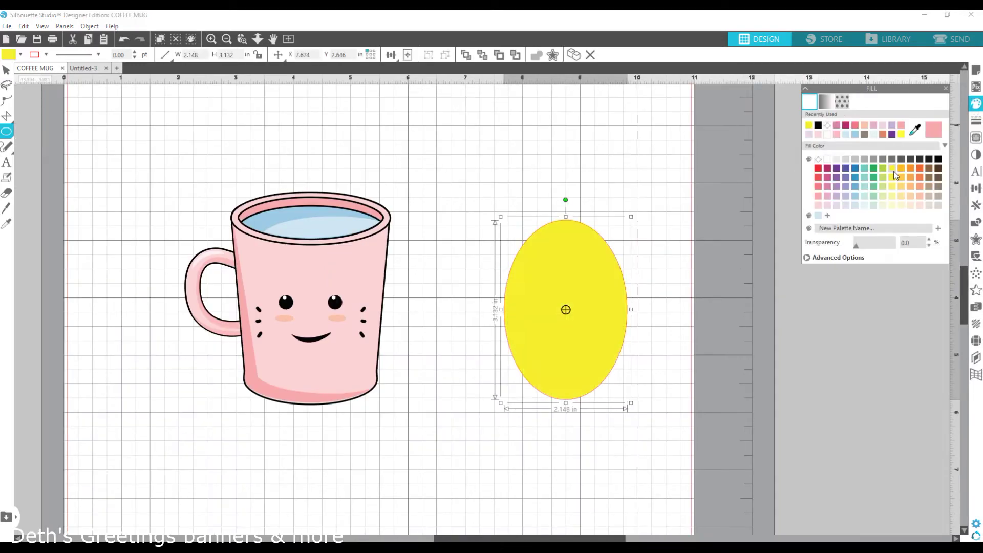
left_click(976, 120)
left_click(825, 101)
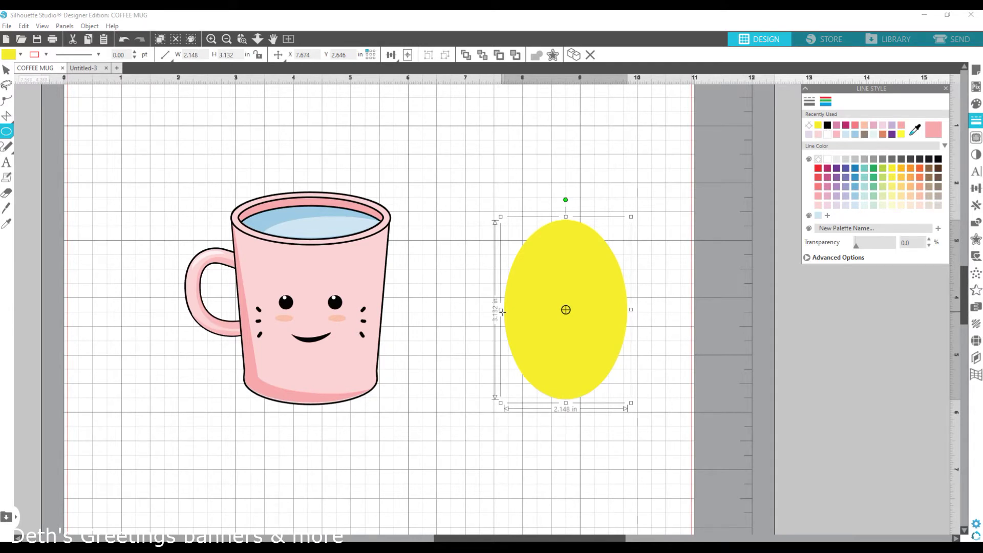
left_click(7, 72)
left_click_drag(501, 312, 486, 314)
Step: Draw a small ellipse about 0.54 by 0.97 in over the yellow ellipse's upper end and center it horizontally on it
left_click(6, 131)
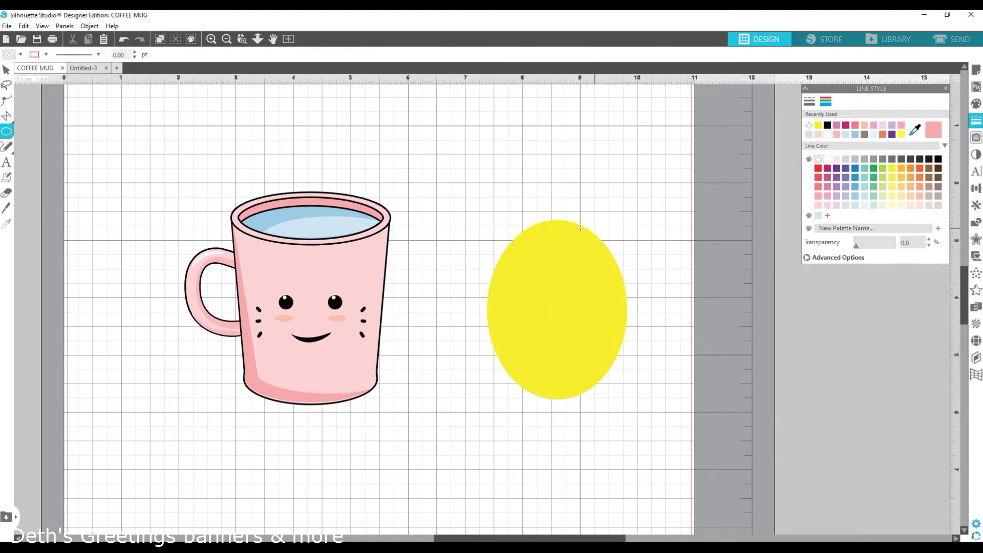
left_click_drag(535, 205, 572, 266)
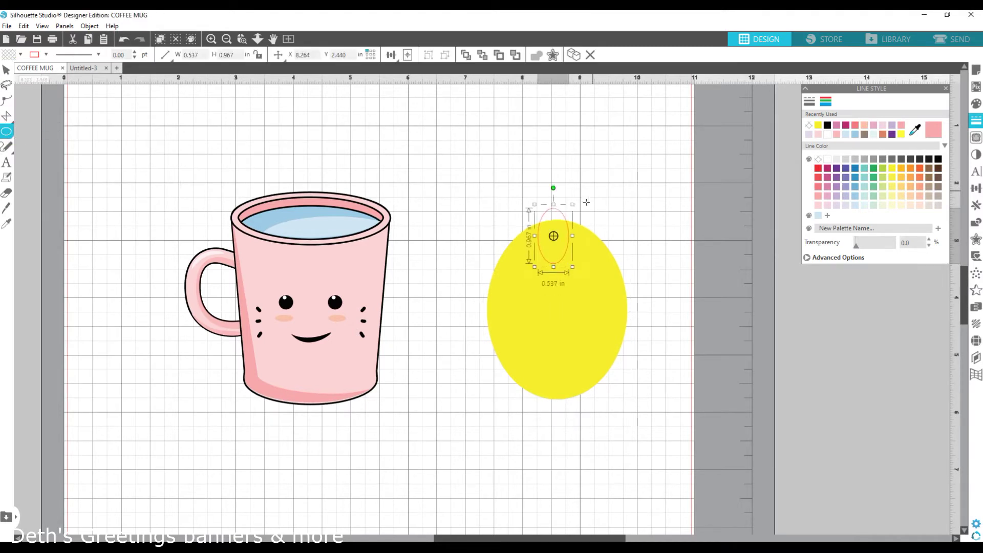
left_click(7, 70)
left_click(568, 310, "shift")
left_click(975, 188)
left_click(904, 148)
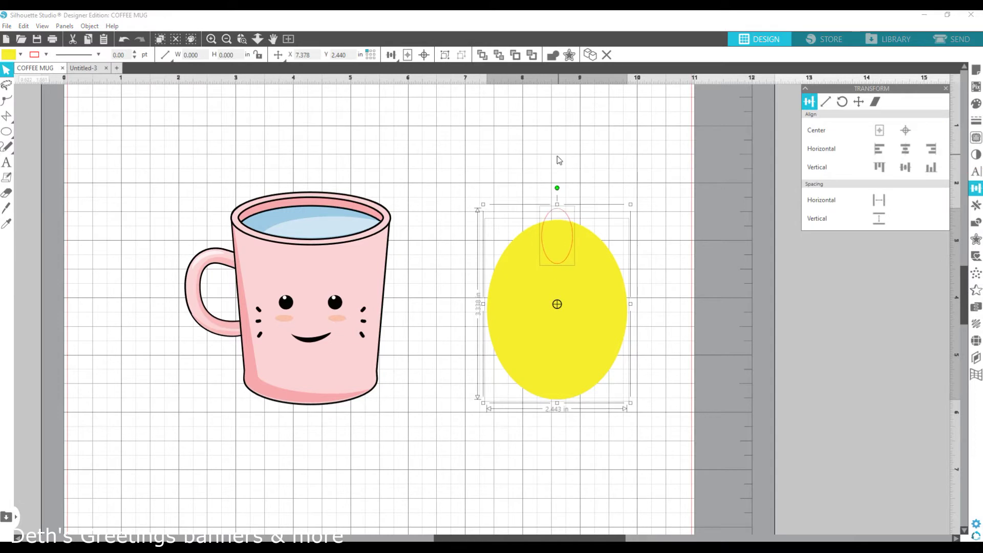
Step: Resize the small ellipse to about 0.65 by 0.94 in and center it horizontally on the yellow ellipse
left_click(581, 165)
left_click(565, 215)
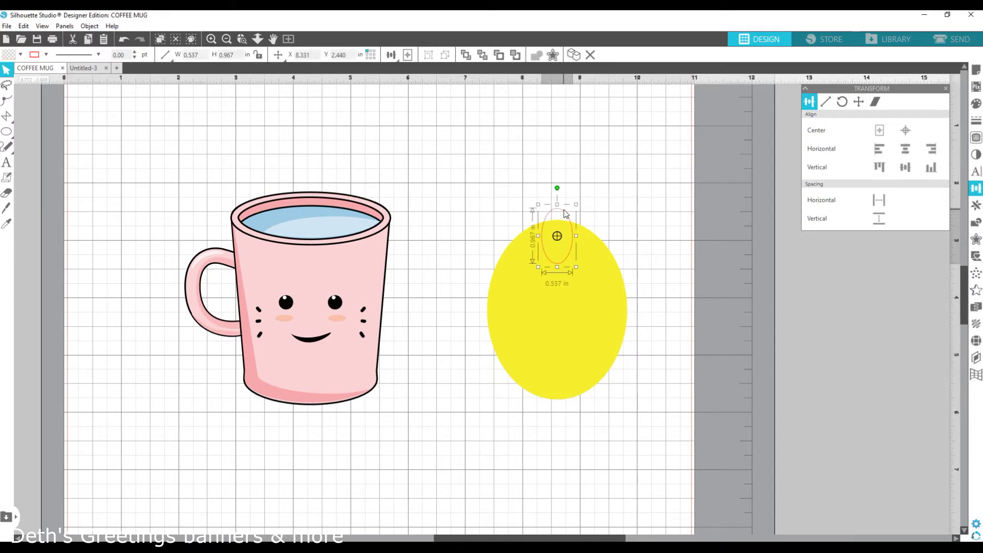
left_click_drag(556, 205, 585, 241)
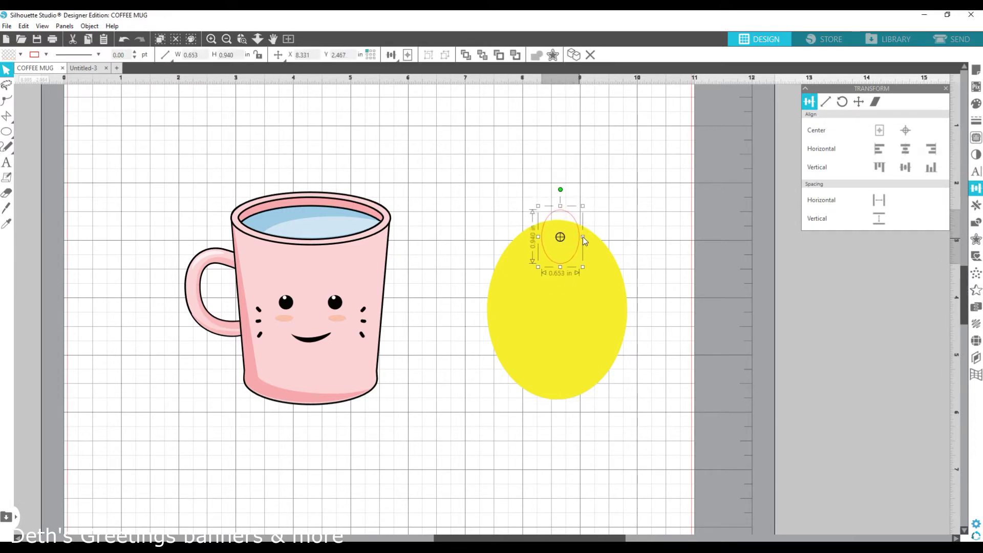
left_click(599, 312, "shift")
left_click(905, 149)
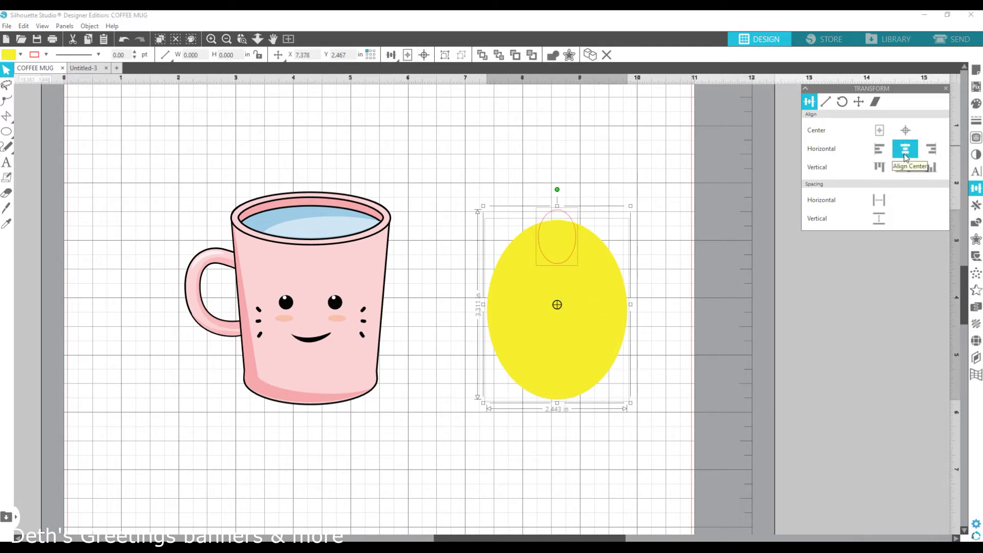
left_click(607, 166)
Step: Weld the small ellipse to the yellow ellipse to form the lemon's upper tip
left_click(560, 213)
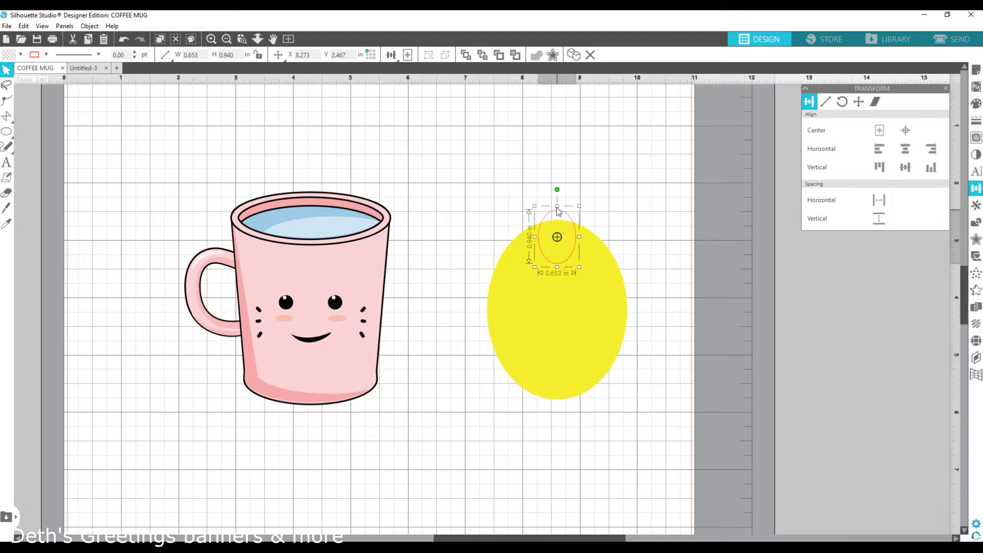
left_click(588, 313, "shift")
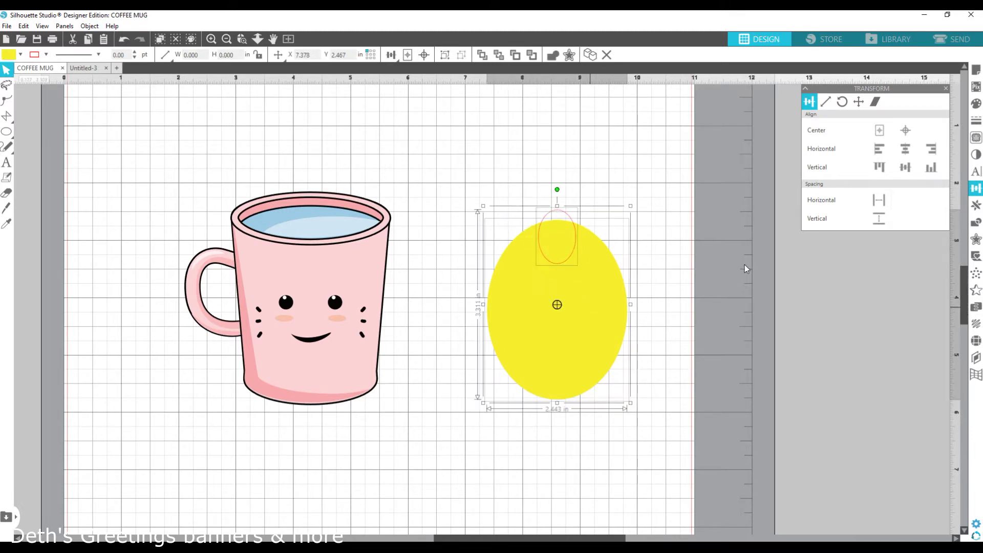
left_click(976, 222)
left_click(824, 118)
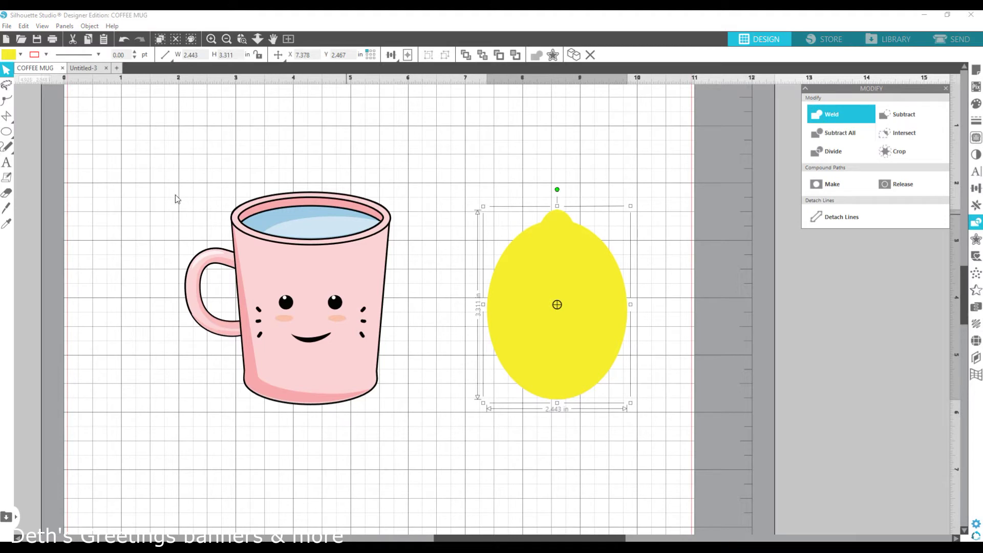
Step: Draw a small ellipse over the lemon's lower end and resize it to about 0.28 by 0.34 in
left_click(6, 131)
left_click_drag(542, 386, 492, 341)
left_click(573, 241, "shift")
left_click(975, 188)
left_click(905, 149)
left_click(257, 39)
left_click_drag(591, 289, 586, 256)
scroll(586, 256, "up", 3)
left_click(499, 437)
left_click(500, 438)
left_click_drag(474, 422, 480, 424)
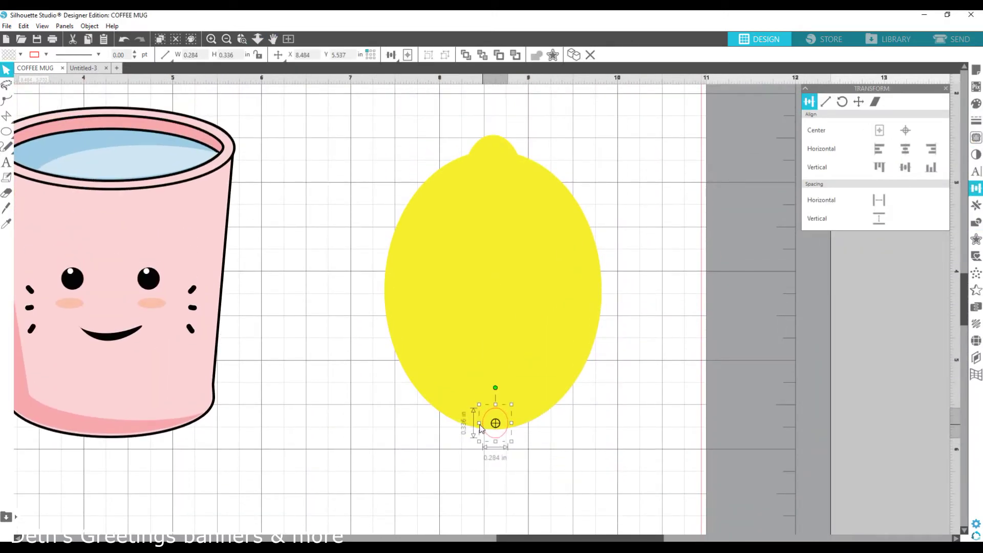
Step: Center the small lower ellipse horizontally on the lemon and weld the two shapes
left_click(527, 379, "shift")
left_click(904, 149)
left_click(976, 222)
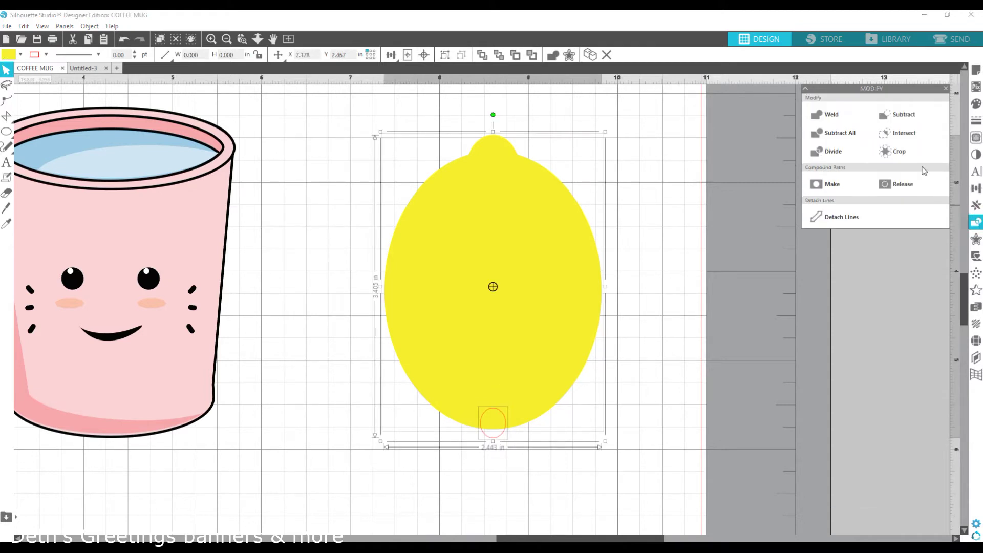
left_click(828, 114)
Step: Create a thin rounded outward offset around the lemon, about 2.50 by 3.47 in overall
left_click(552, 307)
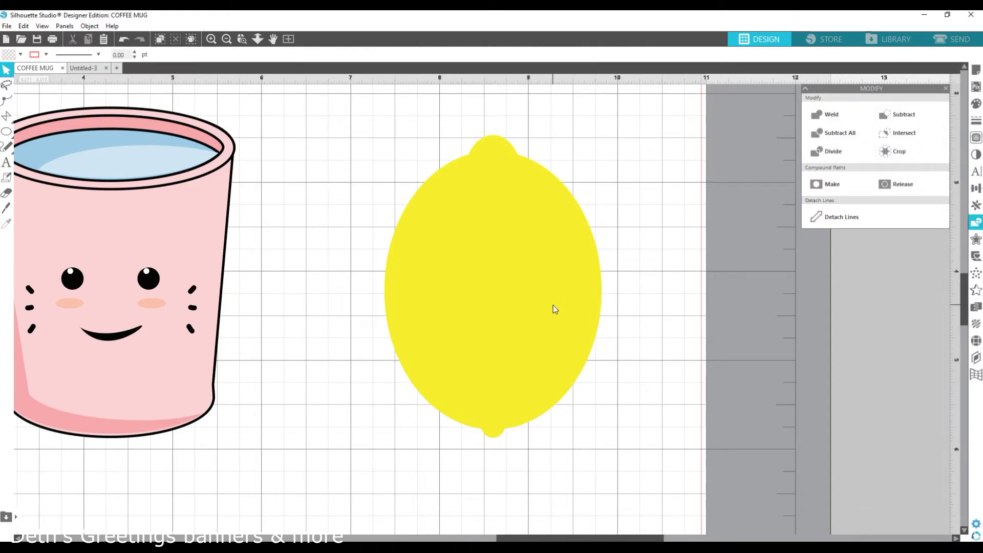
left_click(975, 239)
left_click(824, 114)
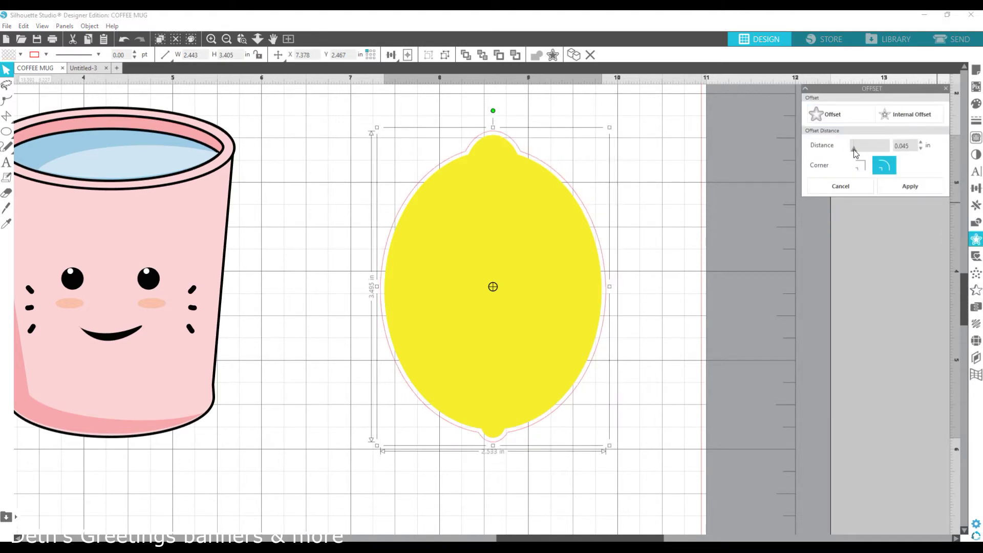
left_click(920, 144)
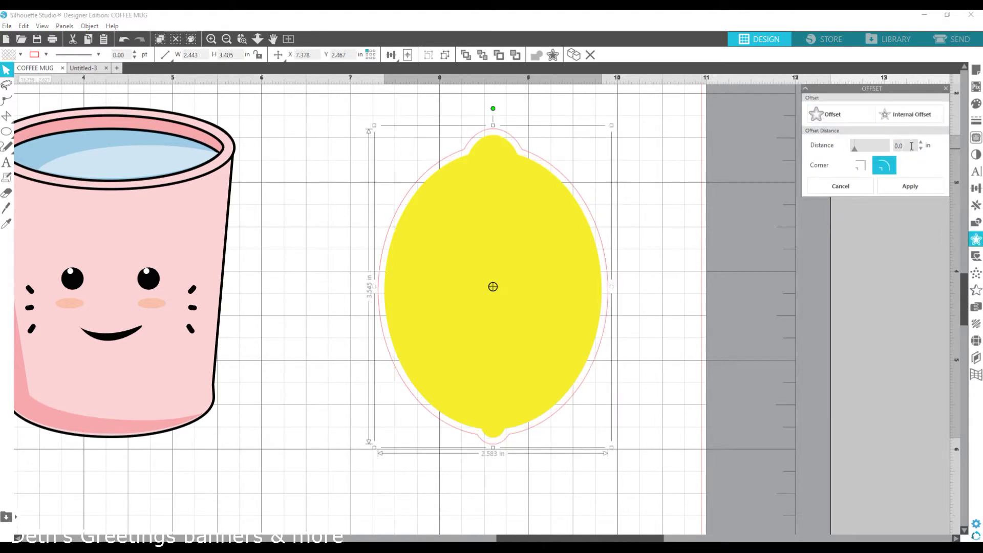
left_click(909, 185)
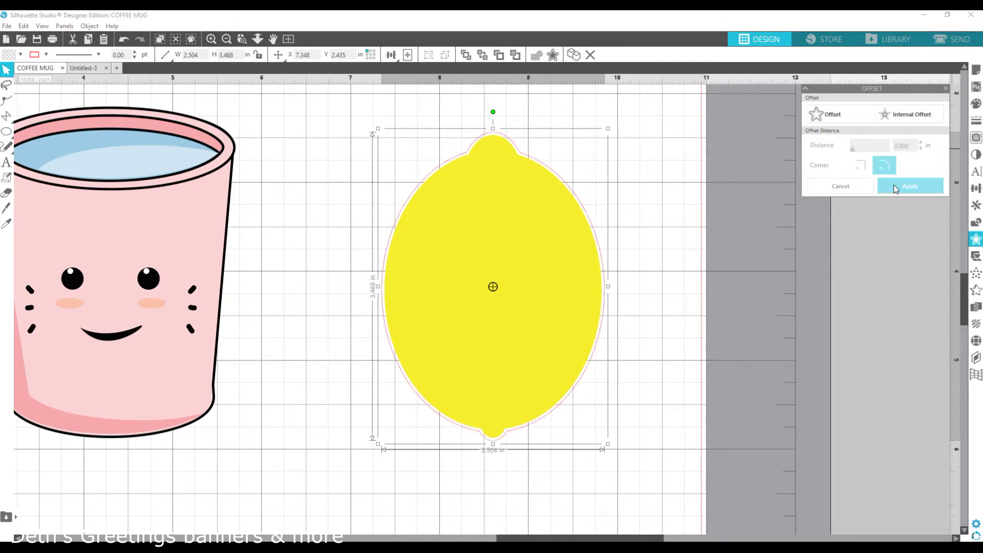
Step: Fill the lemon's offset shape dark brown and remove its line color
left_click(976, 104)
left_click(938, 168)
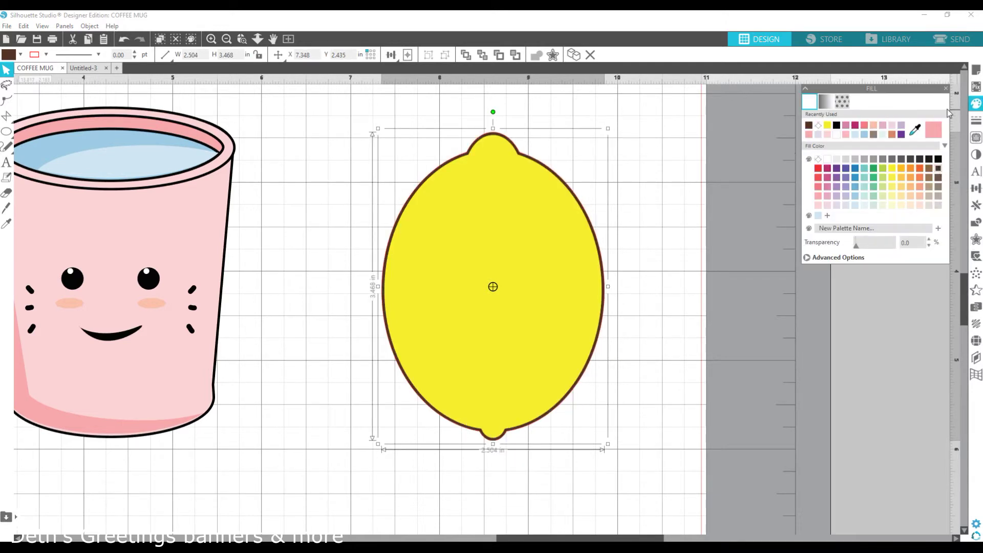
left_click(976, 120)
left_click(825, 101)
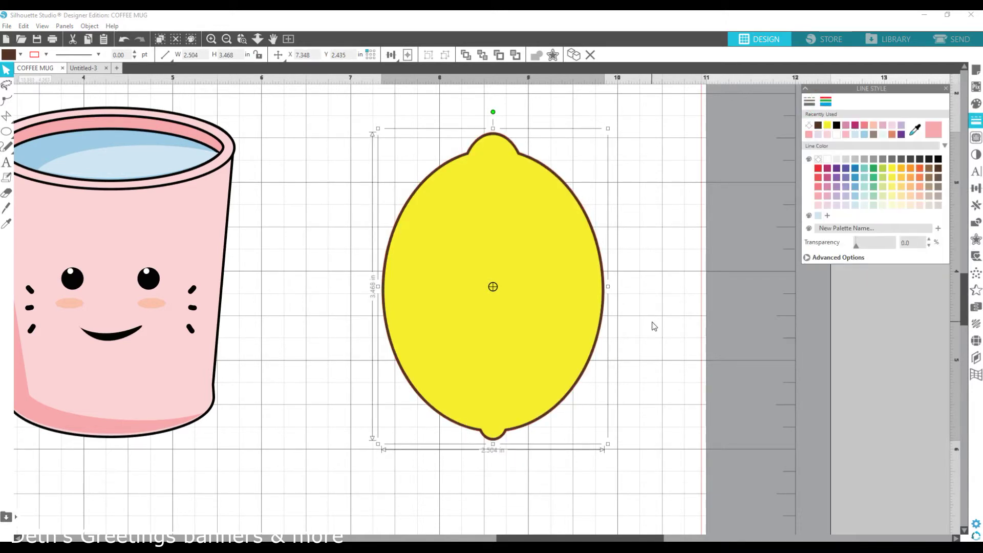
left_click(559, 330, "shift")
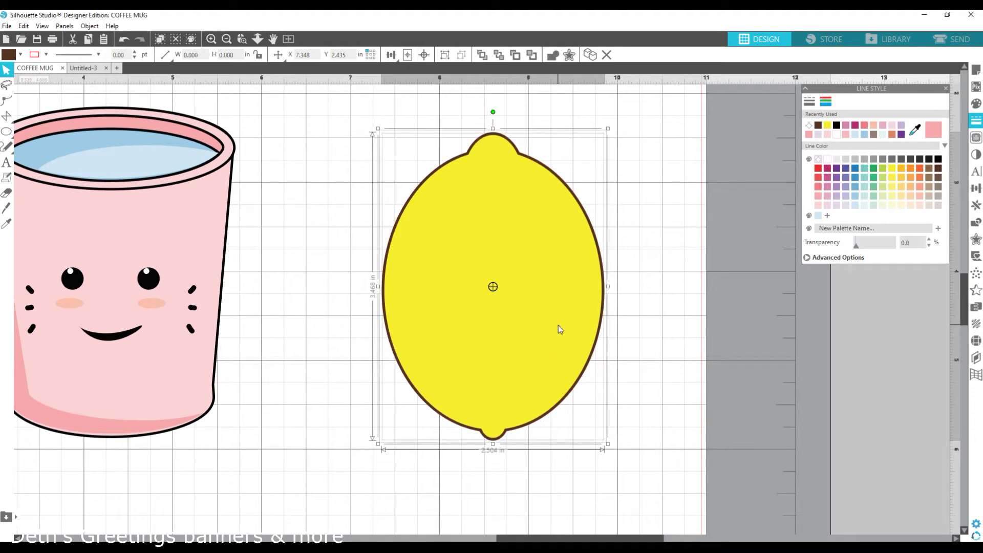
left_click(623, 399)
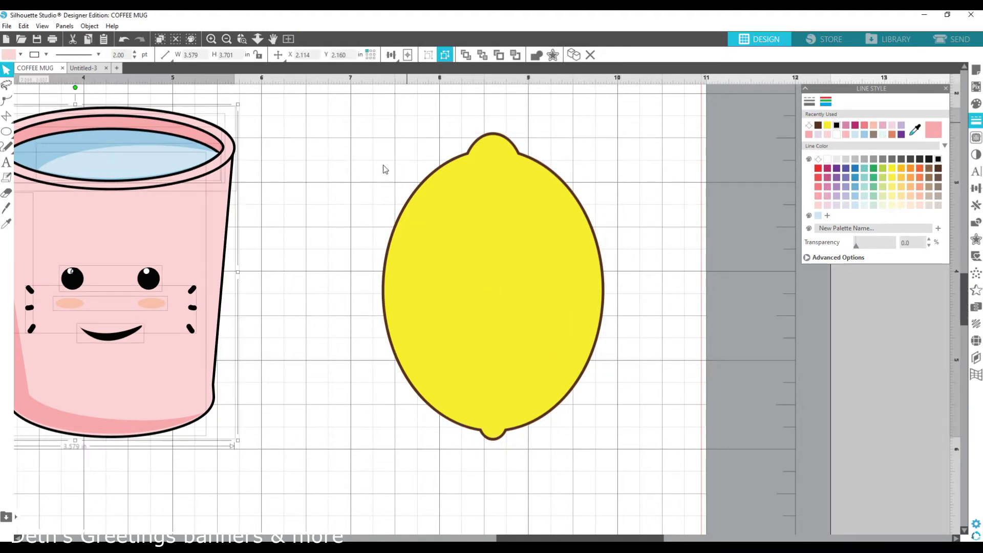
Step: Group the mug's eyes, cheeks, smile and side dashes, and place a duplicate of the group on the lemon
left_click(68, 307)
left_click(98, 338, "shift")
left_click(32, 307, "shift")
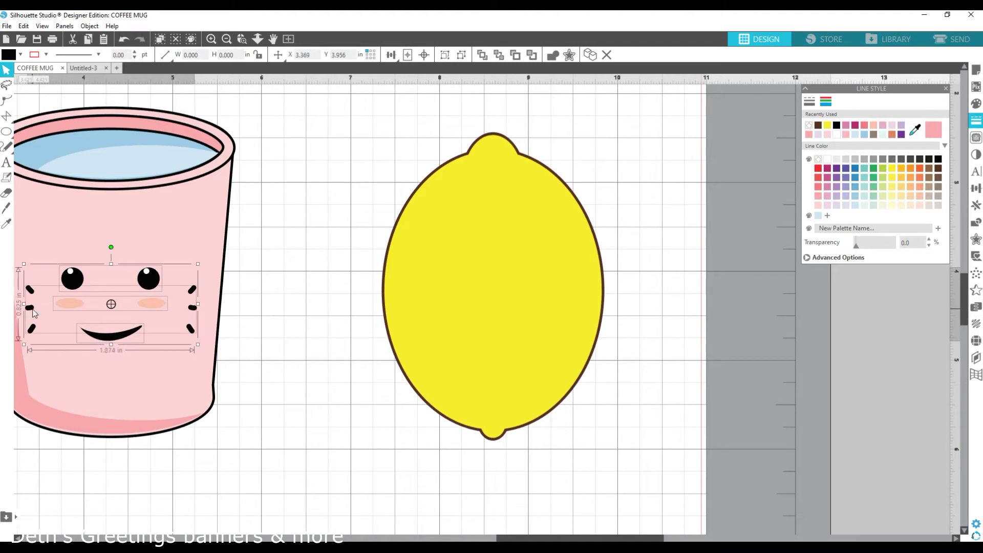
key("ctrl+g")
left_click(976, 205)
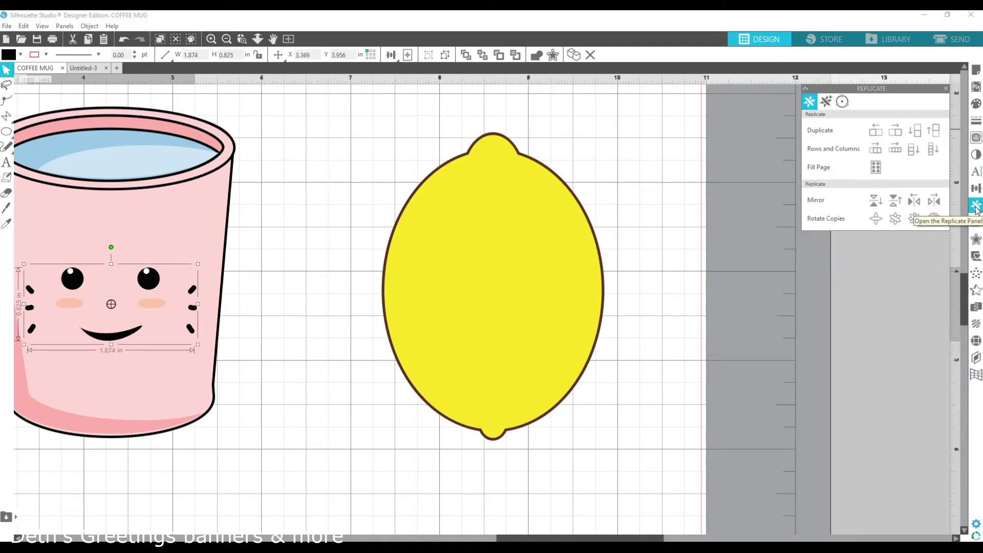
left_click(894, 130)
left_click_drag(322, 303, 529, 304)
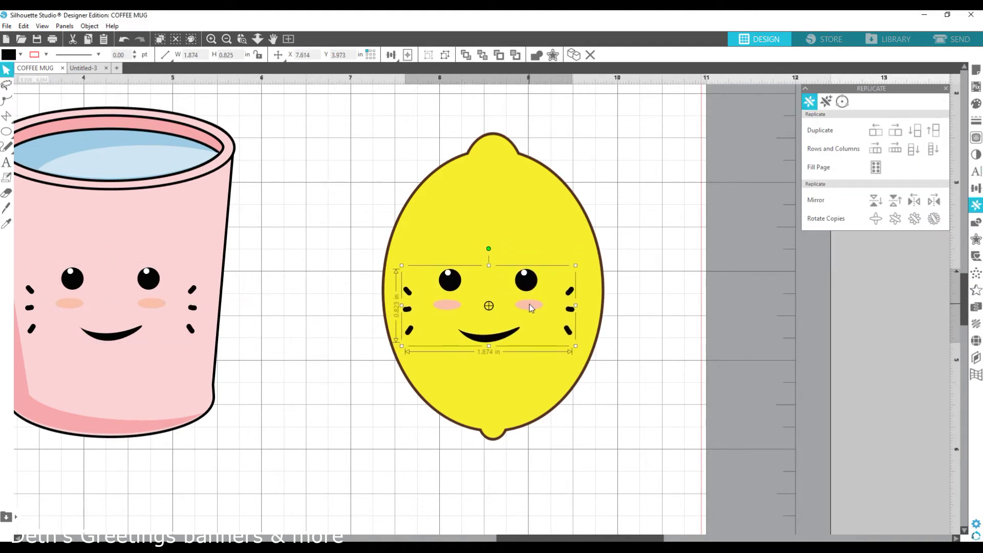
Step: Center the duplicated face horizontally on the lemon and ungroup it
left_click(545, 251, "shift")
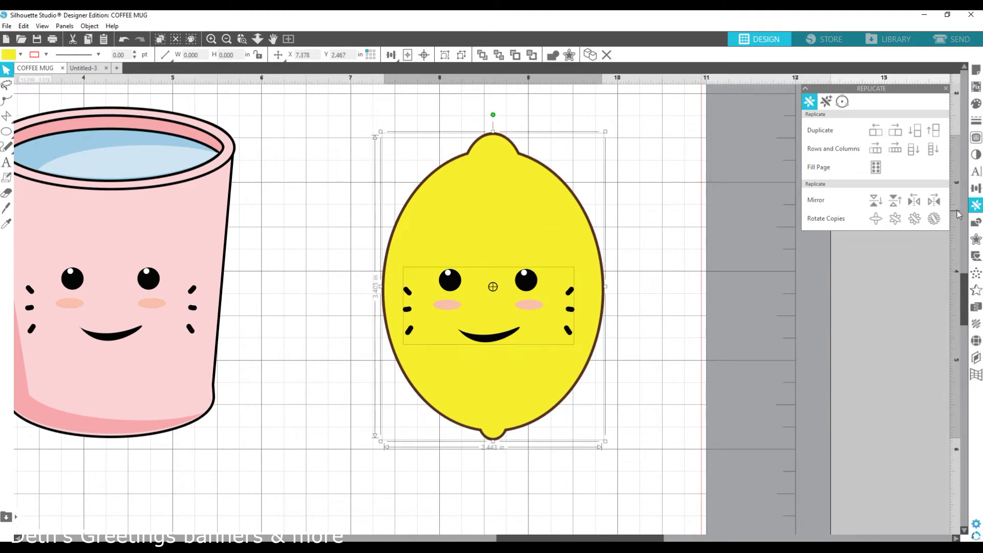
left_click(976, 187)
left_click(905, 148)
left_click(499, 344)
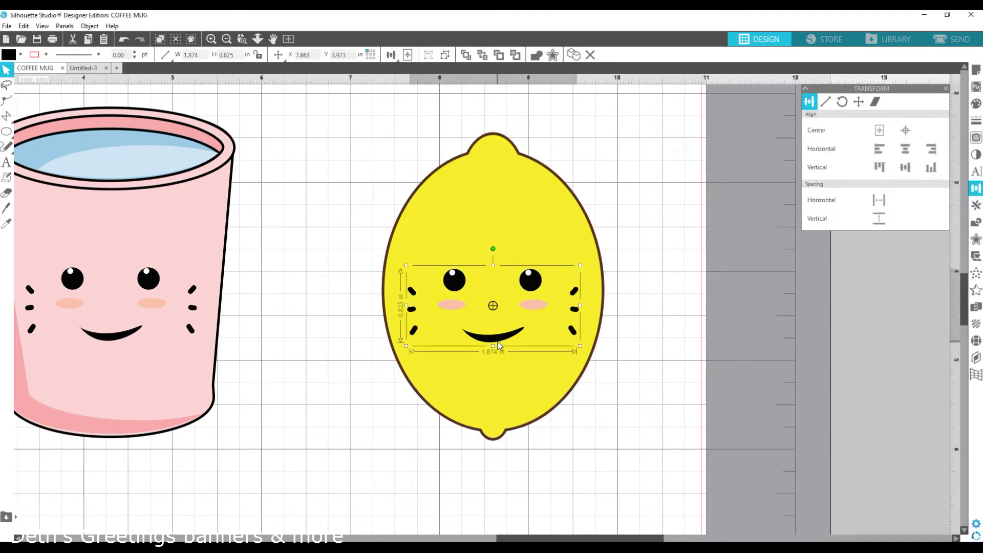
left_click(447, 53)
Step: Edit the points of the lemon's smile, pulling its lower edge down into a deeper open mouth
left_click(495, 341)
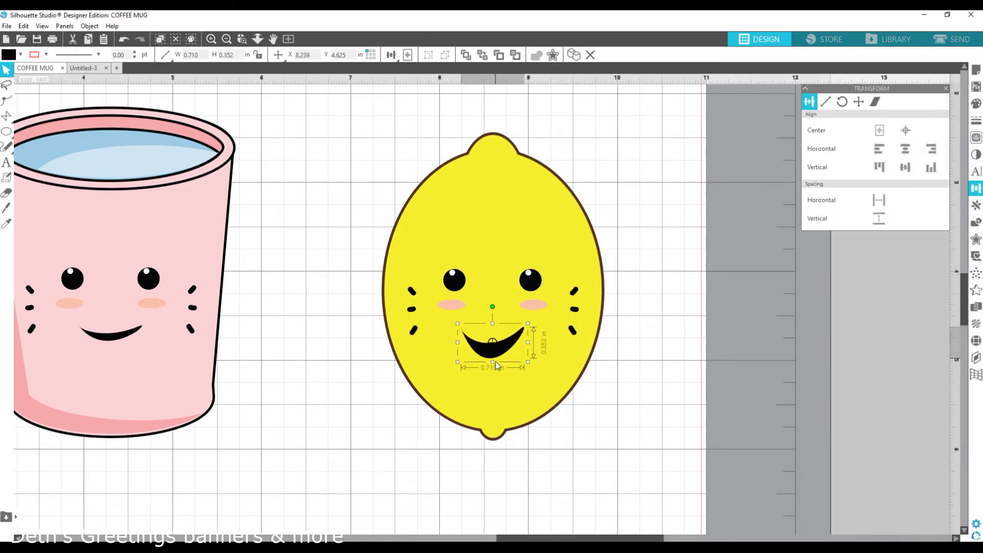
key("ctrl+z")
left_click(7, 100)
left_click_drag(494, 344, 494, 359)
left_click(521, 328)
mouse_move(532, 323)
left_mouse_down()
mouse_move(529, 337)
mouse_move(518, 312)
left_mouse_up()
key("ctrl+z")
key("ctrl+y")
key("ctrl+z")
Step: Adjust the curve handle at the mouth's right corner to round the right half of its lower edge
left_click(242, 39)
left_click_drag(454, 335, 542, 370)
left_click(590, 199)
left_click_drag(644, 180, 594, 230)
Step: Move the mouth off the lemon to the empty area near the mug and replace its fill with a black outline
left_click(257, 40)
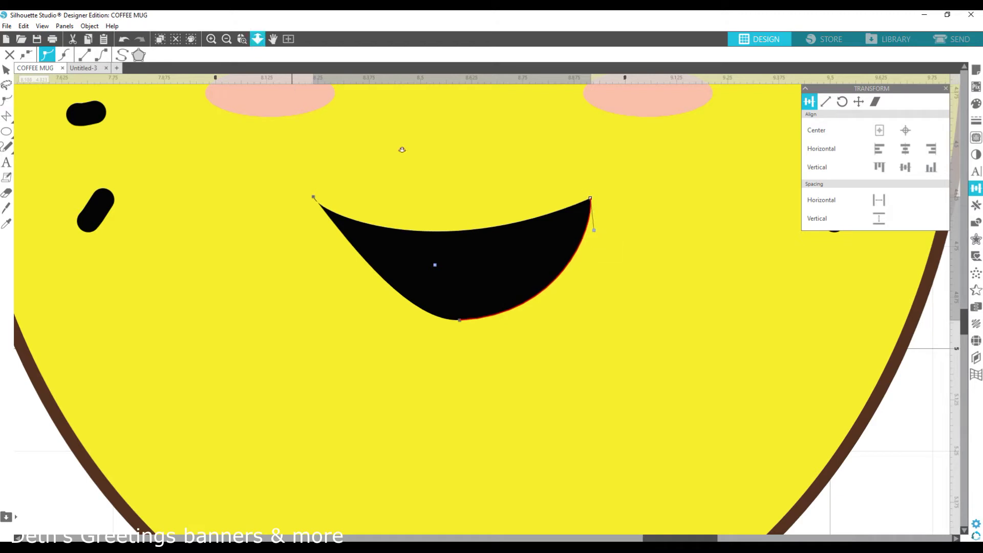
left_click_drag(481, 295, 288, 389)
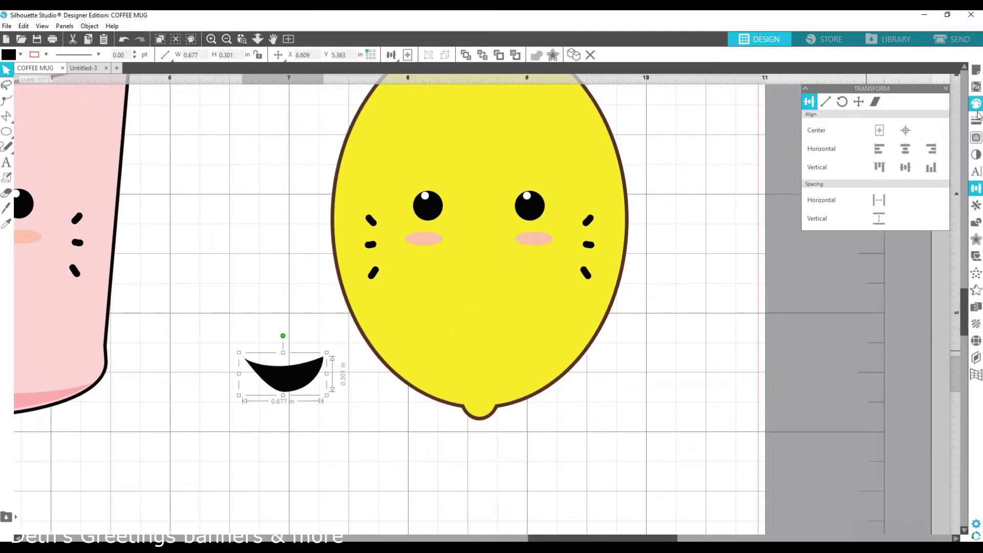
left_click(977, 109)
left_click(808, 124)
left_click(975, 121)
left_click(829, 102)
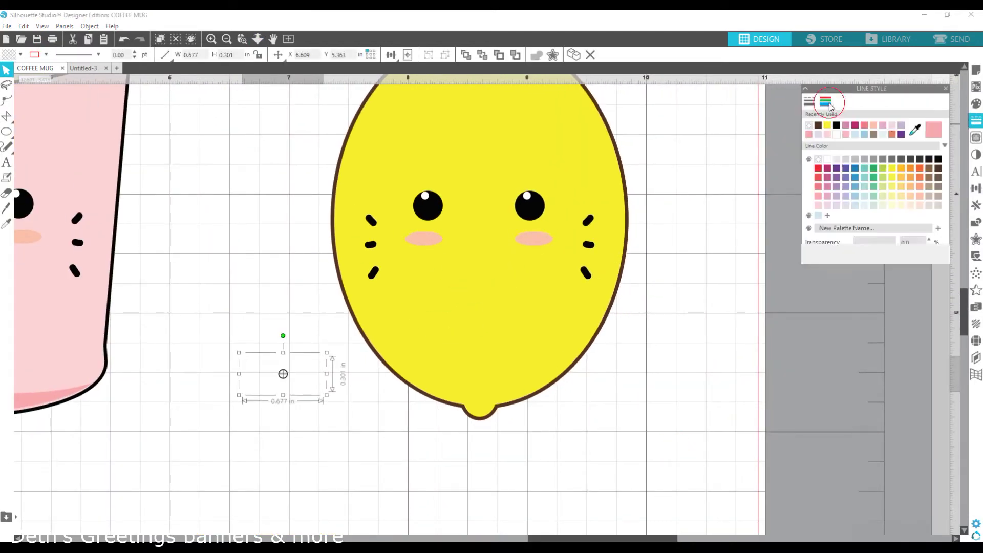
left_click(844, 128)
Step: Make the mouth symmetrical by welding it with a center-aligned mirrored copy
left_click(975, 205)
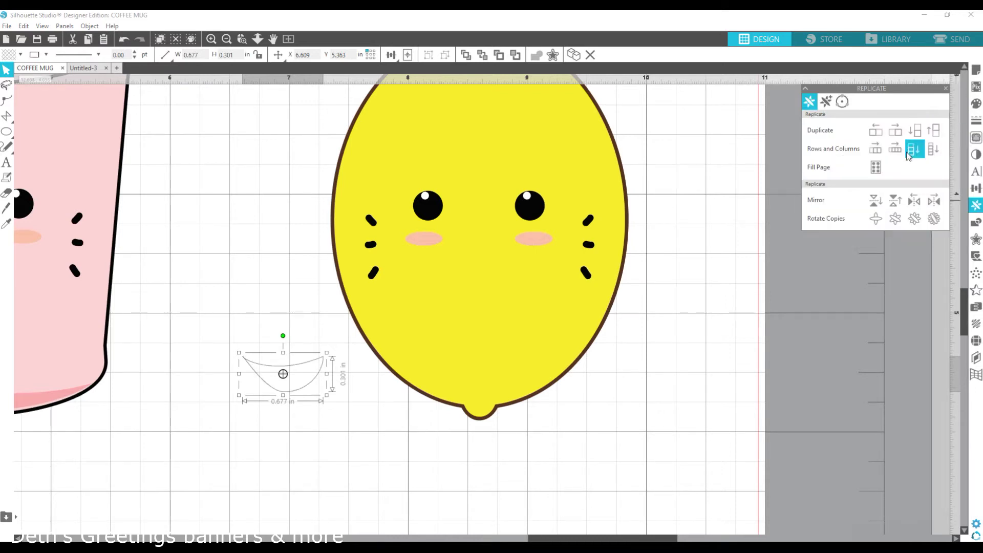
left_click(915, 201)
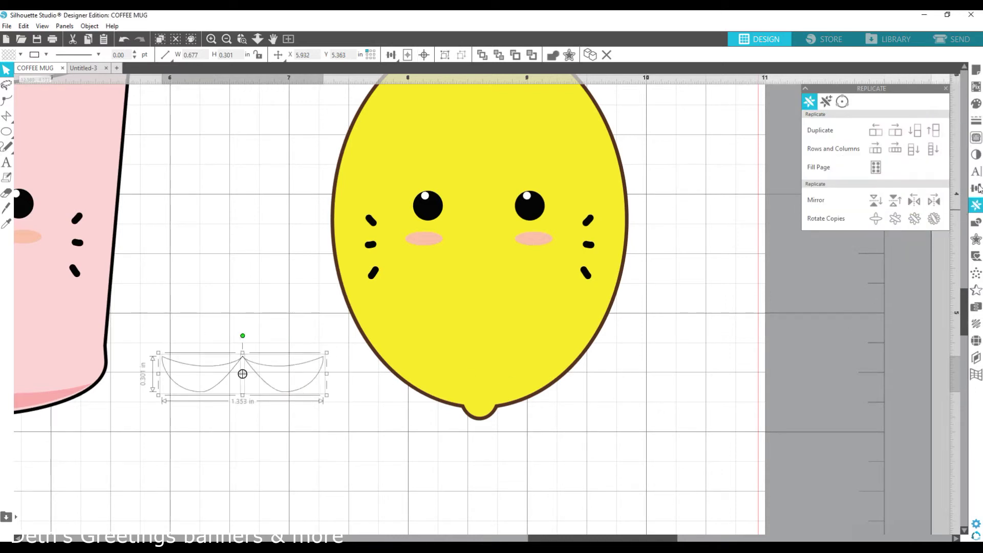
left_click(975, 188)
left_click(905, 148)
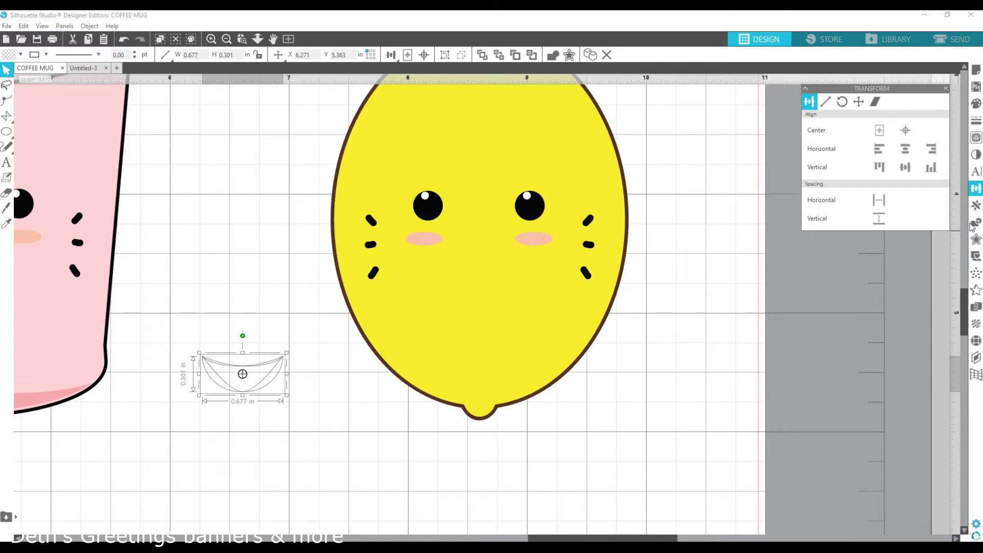
left_click(976, 222)
left_click(825, 114)
Step: Fill the symmetrical mouth dark brown and place it on the lemon below the cheeks
left_click(975, 103)
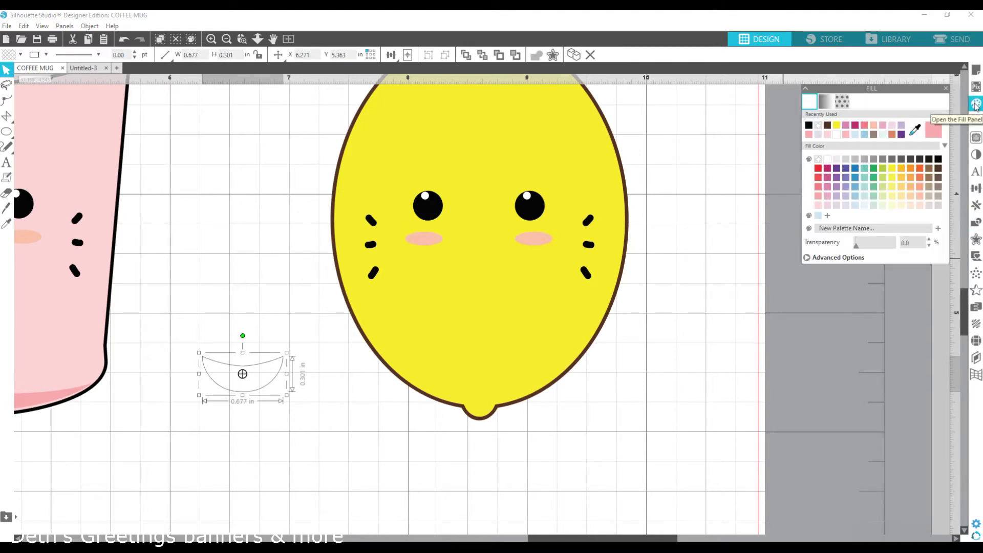
left_click(826, 125)
left_click_drag(251, 380, 487, 302)
Step: Center the brown mouth horizontally on the lemon
left_click(257, 39)
left_click_drag(568, 428, 545, 369)
left_click(492, 350, "shift")
left_click(975, 188)
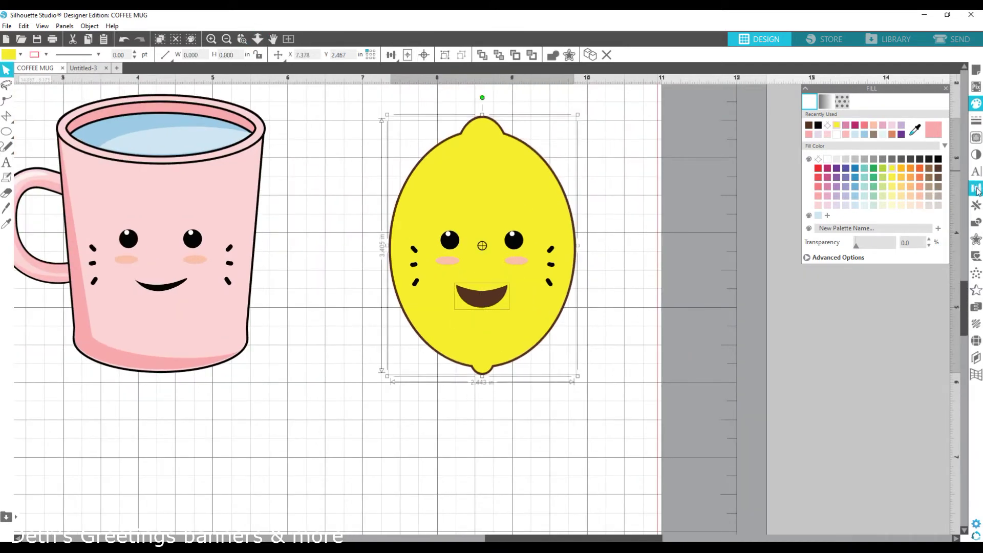
left_click(904, 149)
left_click(604, 427)
Step: Nudge the brown mouth upward so it sits just beneath the cheeks
left_click(485, 297)
key("Up")
key("Up")
key("Up")
key("Up")
key("Up")
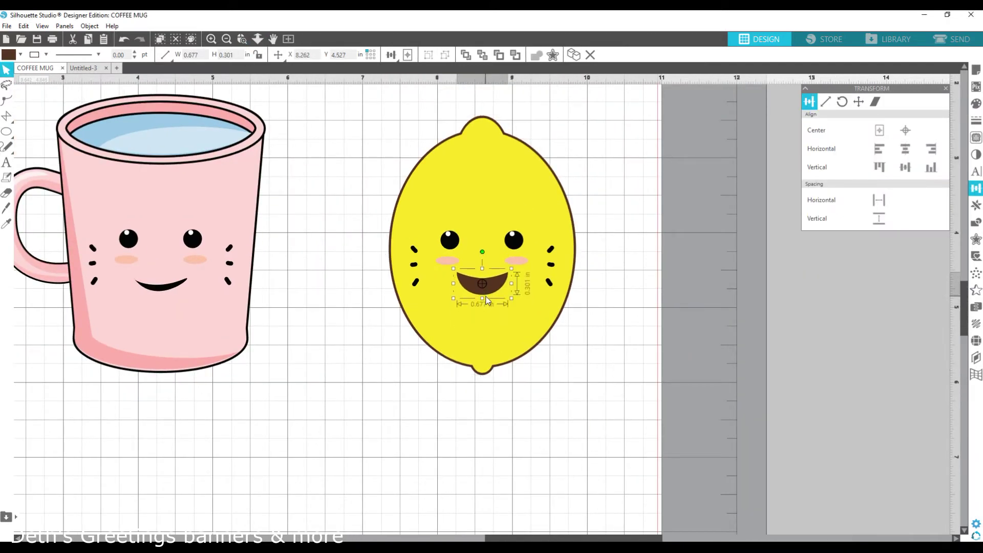
key("Down")
Step: Delete the middle points of the mouth's upper edge to smooth it into a single shallow curve
left_click(243, 40)
double_click(448, 252)
left_click(450, 243)
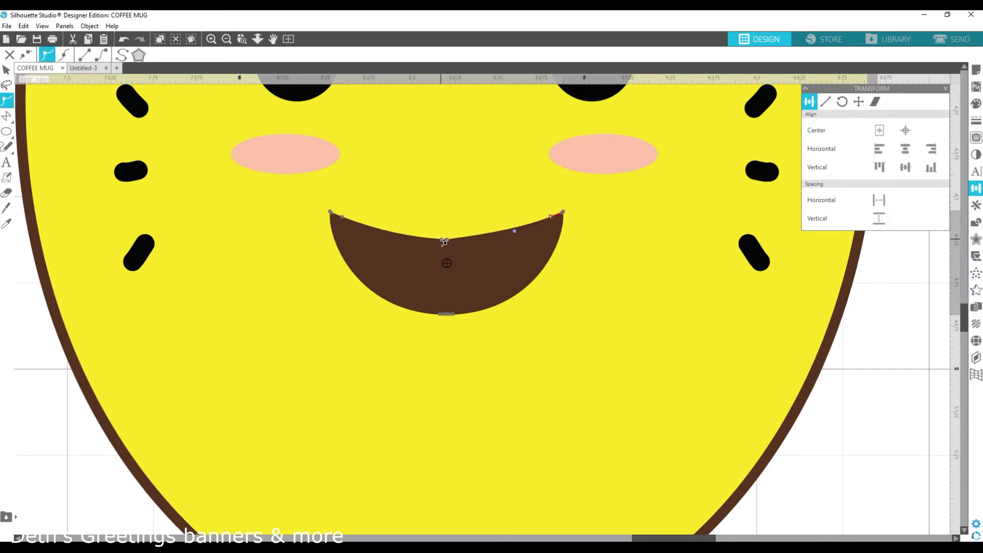
left_click(9, 55)
left_click(9, 54)
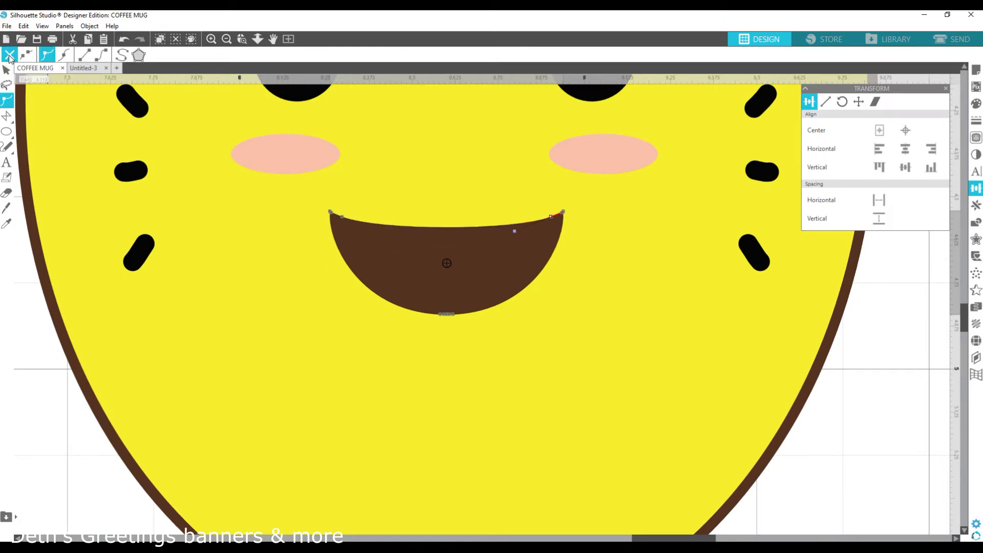
Step: Shrink the brown mouth proportionally, raise it close beneath the cheeks, and center it horizontally on the lemon
left_click(257, 39)
left_click_drag(589, 240, 592, 390)
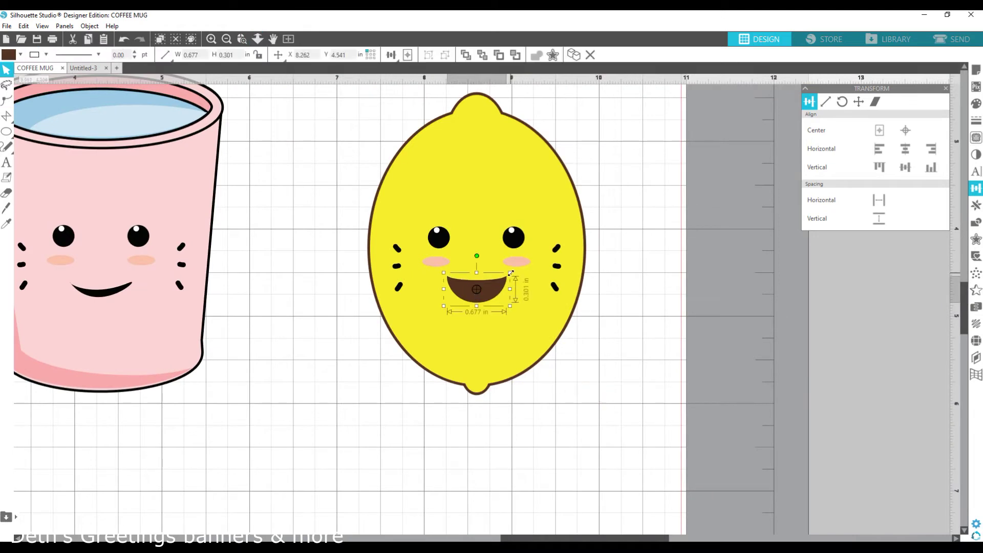
left_click_drag(510, 273, 493, 281)
left_click(532, 294, "shift")
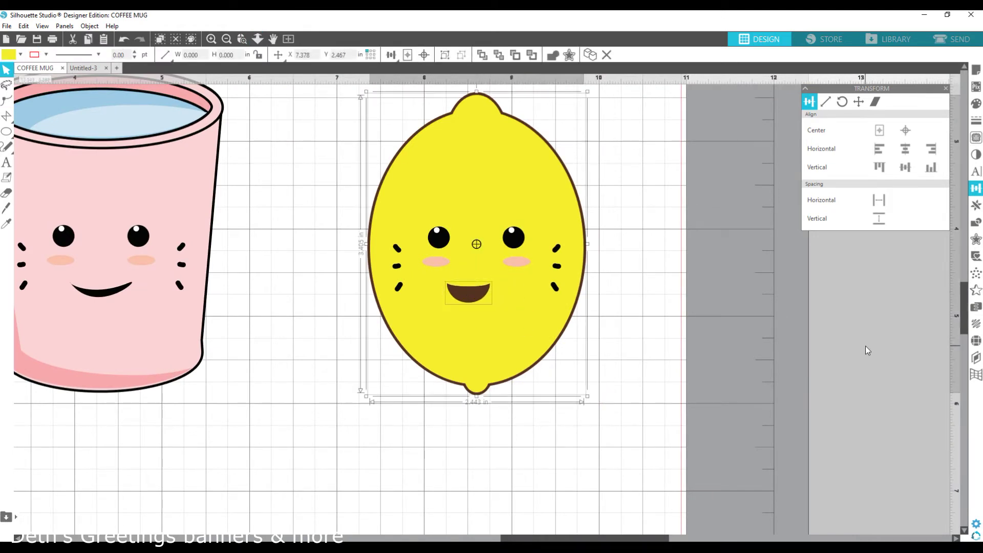
left_click(594, 441)
left_click(476, 287)
left_click_drag(485, 294, 482, 283)
left_click(504, 342, "shift")
left_click(905, 148)
left_click(634, 230)
Step: Enlarge the brown mouth to about 0.58 in wide and center it horizontally on the lemon again
left_click(480, 277)
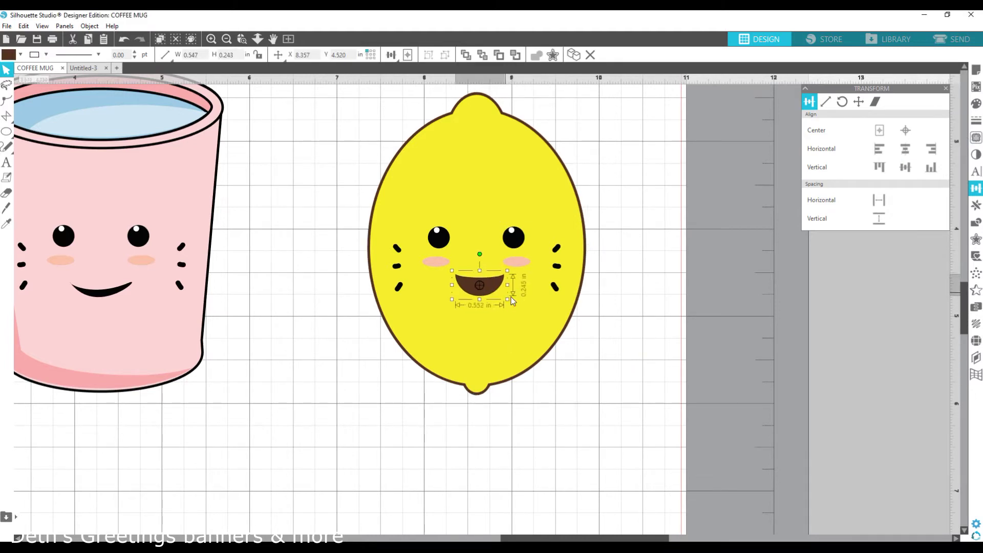
left_click(467, 322, "shift")
left_click(905, 148)
left_click(650, 384)
Step: Move the mouth off the lemon into the empty area between the characters and place a duplicate just below it
scroll(292, 377, "up", 1)
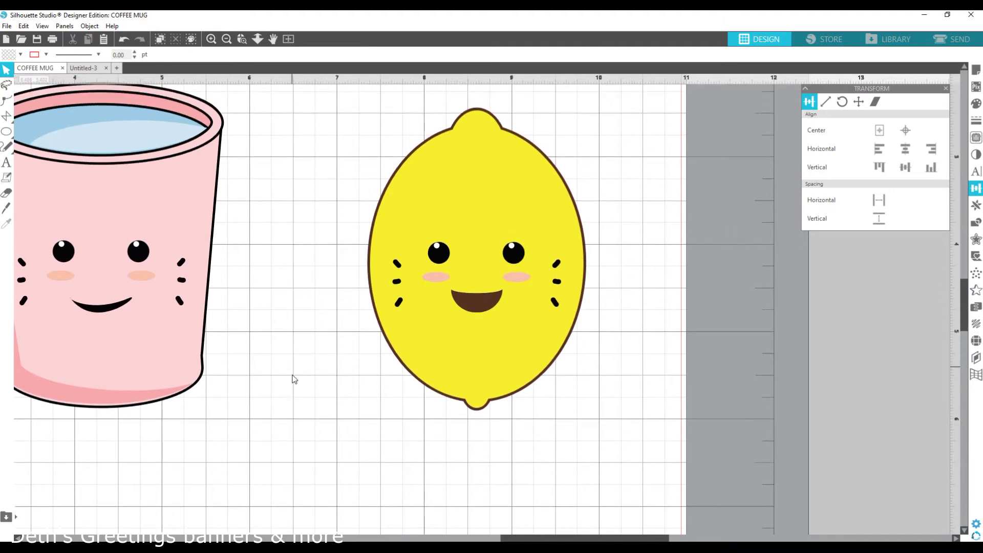
left_click_drag(500, 306, 326, 367)
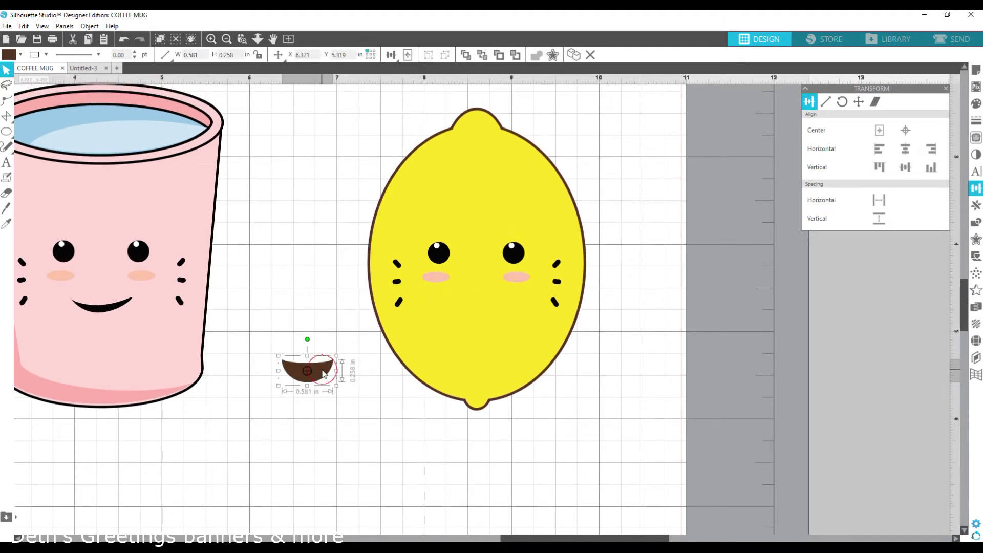
left_click_drag(326, 367, 345, 428)
Step: Draw a flat ellipse about 0.9 × 0.26 in across the lower part of the duplicate mouth
scroll(345, 428, "down", 2)
left_click(6, 131)
left_click_drag(296, 407, 375, 427)
Step: Resize the ellipse to about 0.46 × 0.17 in so it overlaps the duplicate mouth's lower curve
left_click(242, 38)
left_click_drag(406, 469, 285, 369)
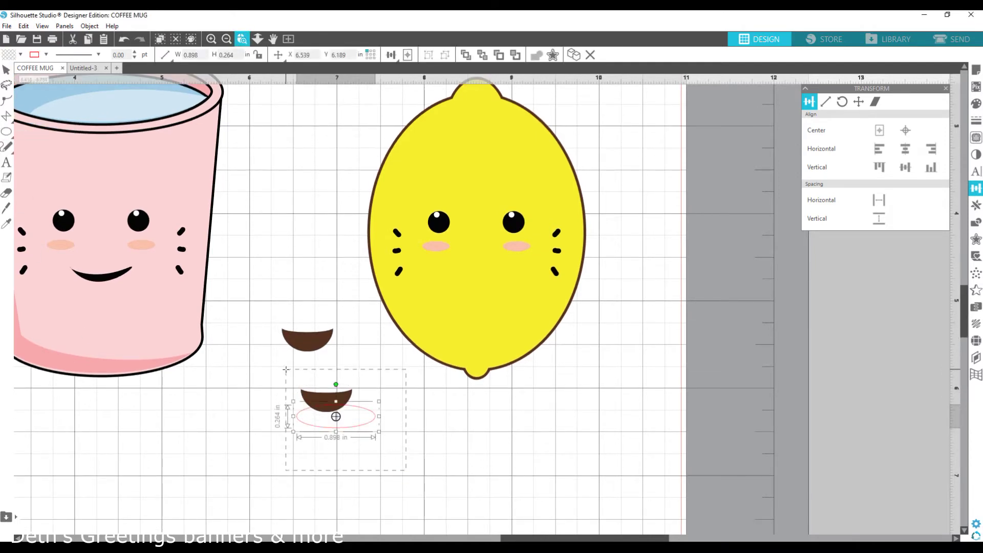
left_click(5, 70)
left_click_drag(626, 281, 561, 282)
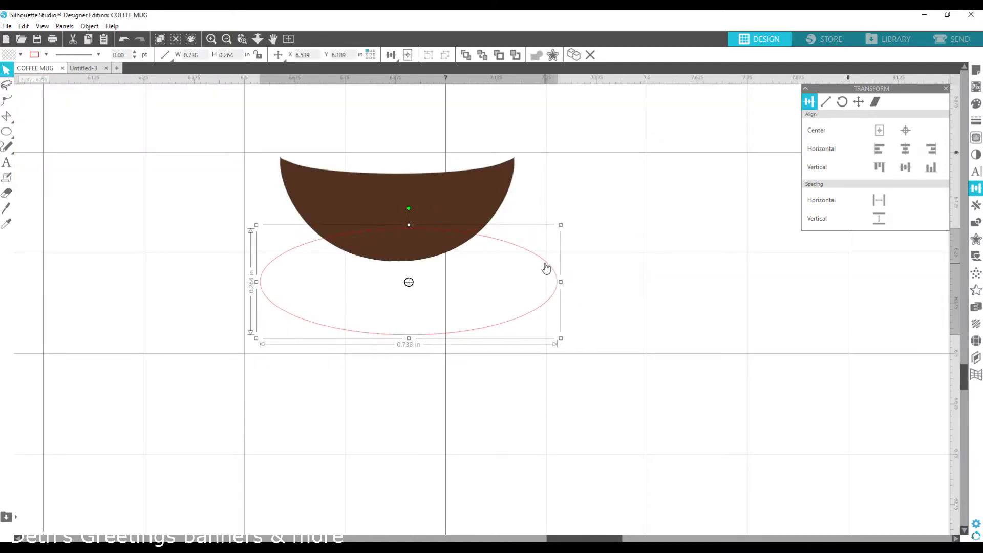
left_click_drag(408, 225, 407, 210)
left_click_drag(407, 339, 409, 284)
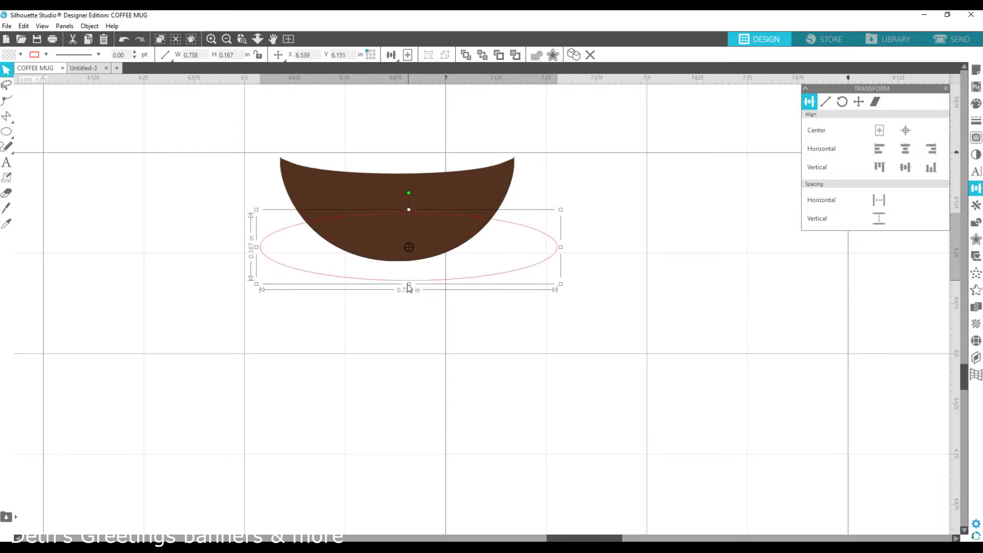
left_click_drag(255, 247, 307, 248)
left_click_drag(560, 248, 504, 251)
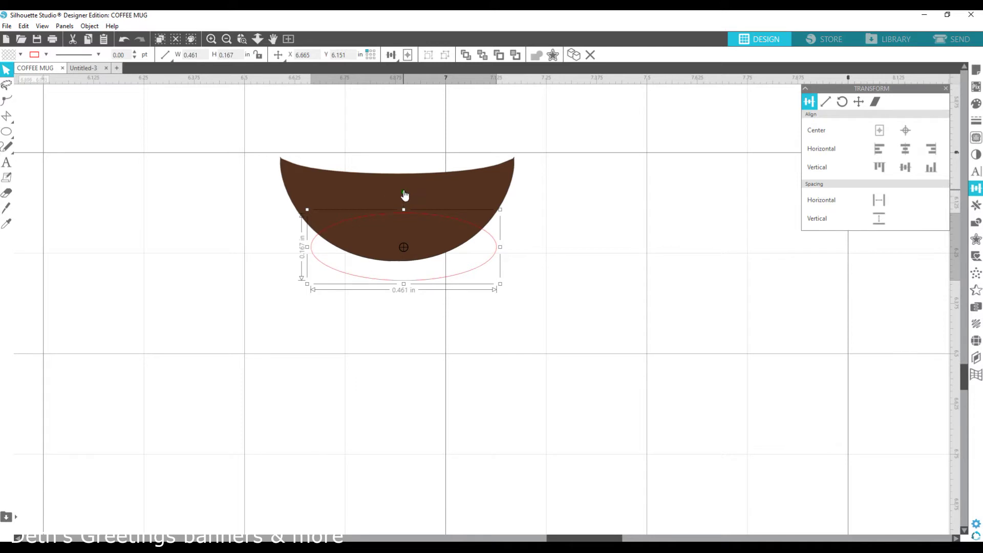
Step: Stretch the ellipse to about 0.49 × 0.20 in so it covers more of the duplicate mouth
left_click_drag(403, 209, 395, 187)
left_click_drag(403, 284, 399, 274)
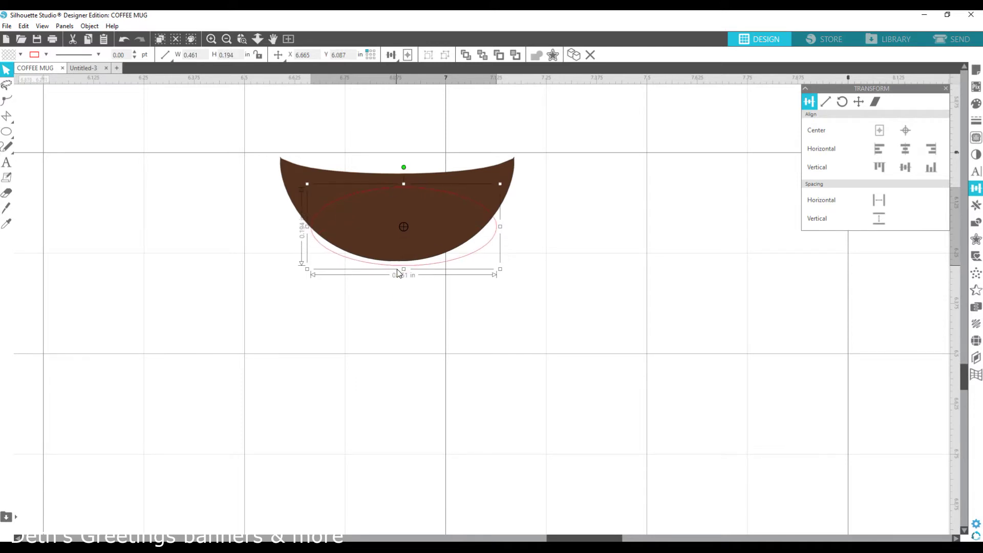
left_click_drag(500, 226, 504, 226)
left_click_drag(504, 183, 513, 179)
mouse_move(515, 269)
left_mouse_down()
mouse_move(506, 276)
mouse_move(512, 269)
left_mouse_up()
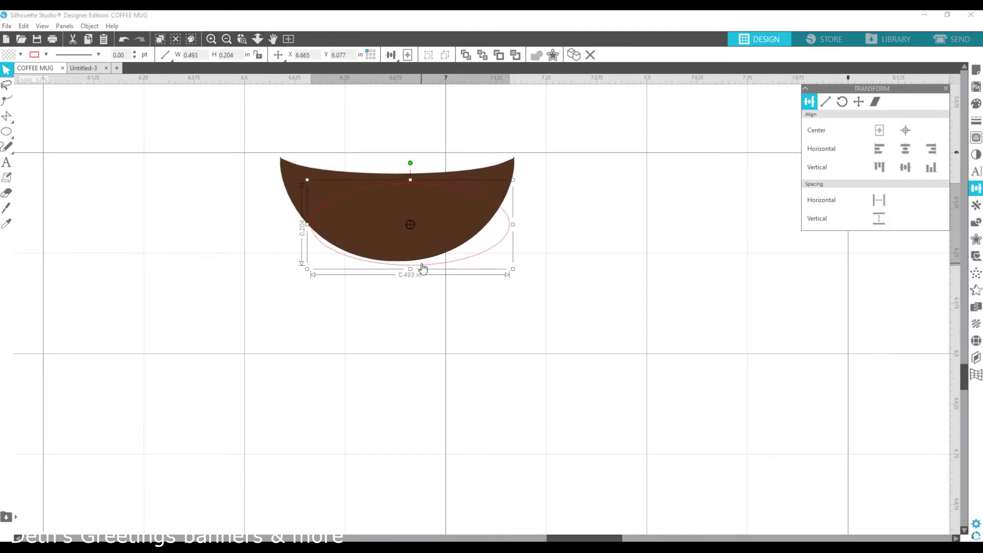
Step: Fill the duplicate mouth and ellipse magenta and keep only their overlapping area as a tongue
scroll(272, 125, "up", 2)
left_click_drag(206, 307, 527, 394)
left_click(975, 104)
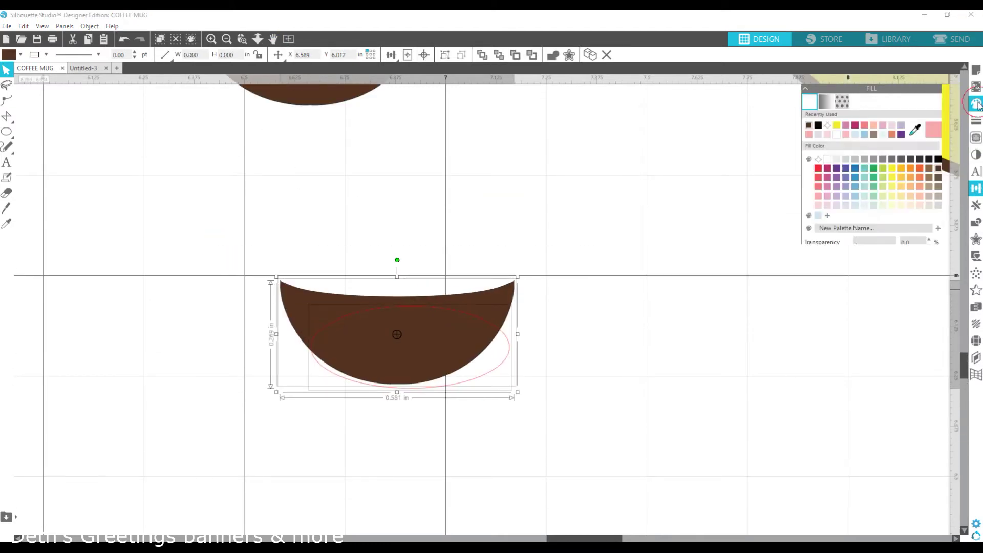
left_click(856, 125)
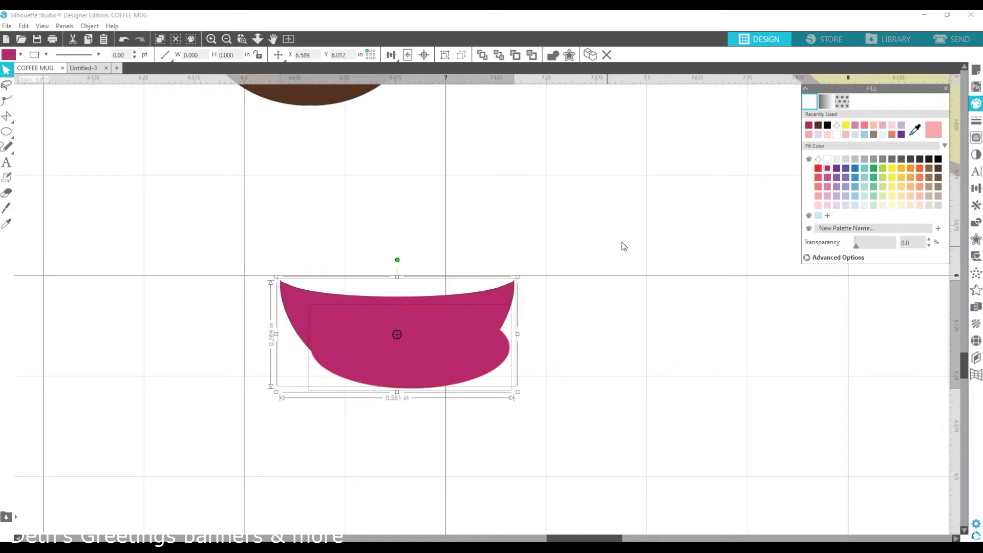
left_click(975, 222)
left_click(899, 152)
Step: Place the magenta tongue over the original brown mouth and align their bottom edges
scroll(572, 290, "up", 2)
left_click_drag(425, 405, 341, 141)
scroll(346, 174, "up", 2)
left_click(358, 153, "shift")
left_click(975, 188)
left_click(931, 168)
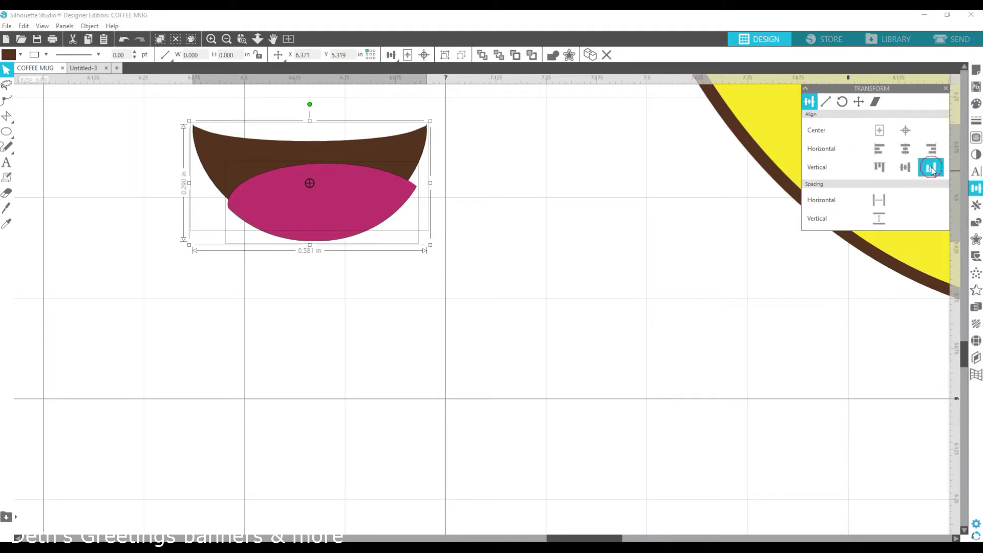
left_click(931, 168)
left_click(905, 149)
left_click(905, 166)
left_click(922, 175)
left_click(931, 149)
Step: Nudge the magenta tongue slightly left so it fits inside the mouth's lower curve
left_click(349, 218)
key("Left")
key("Left")
key("Left")
key("Left")
key("Left")
key("Left")
key("Left")
key("Left")
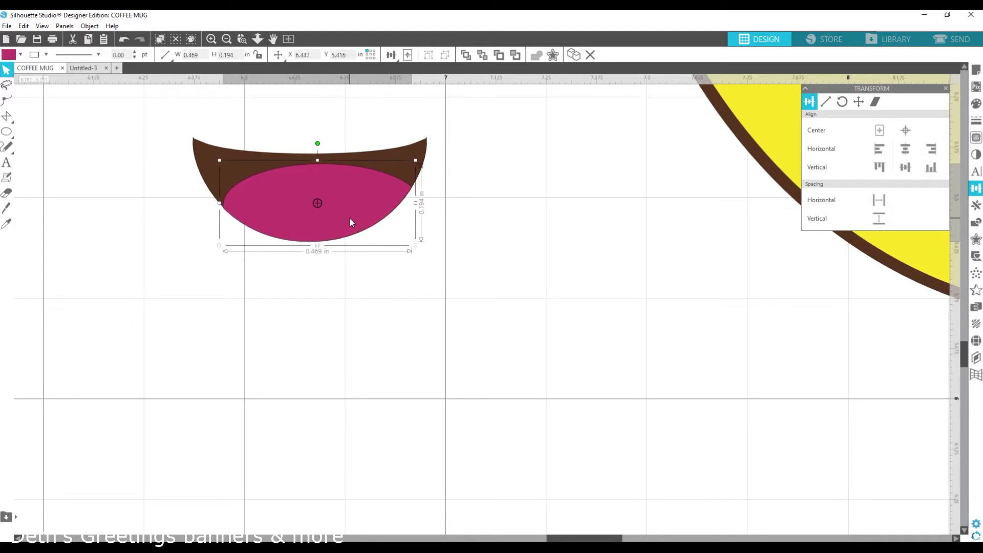
Step: Group the brown mouth and magenta tongue into one object
scroll(316, 222, "up", 1)
left_click_drag(194, 178, 408, 207)
key("ctrl+g")
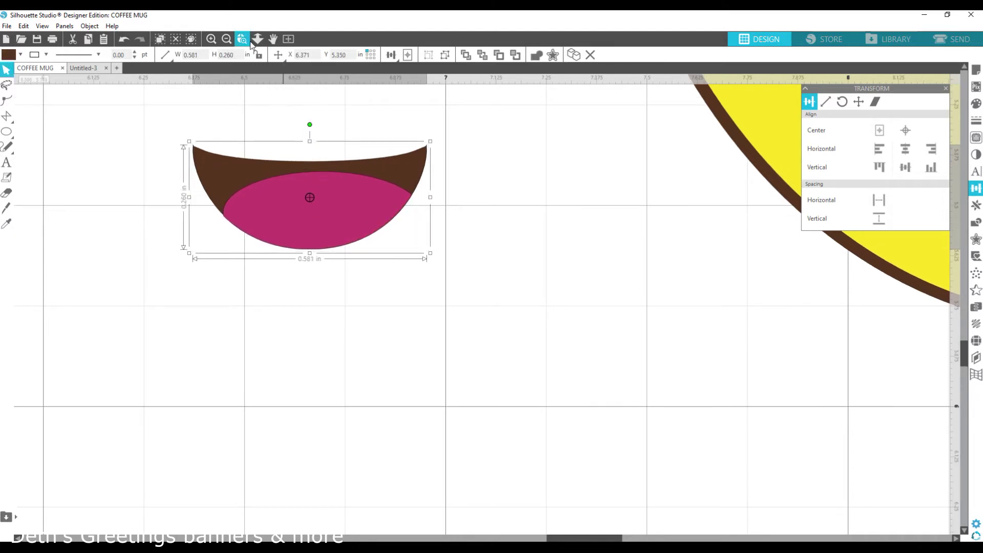
Step: Move the grouped mouth onto the lemon beneath the cheeks and center it horizontally on the body
left_click(251, 44)
left_click_drag(443, 339, 674, 249)
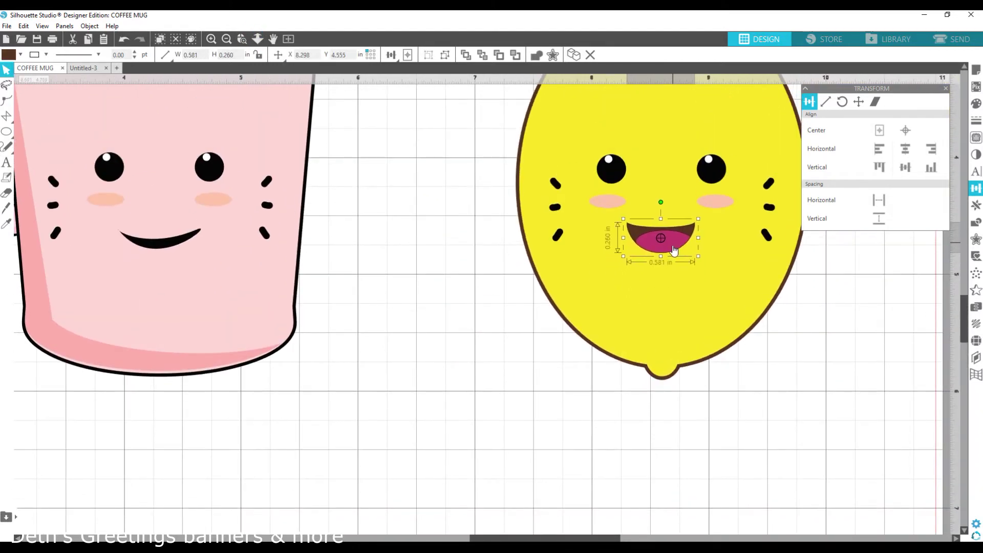
scroll(674, 250, "up", 2)
left_click(699, 333, "shift")
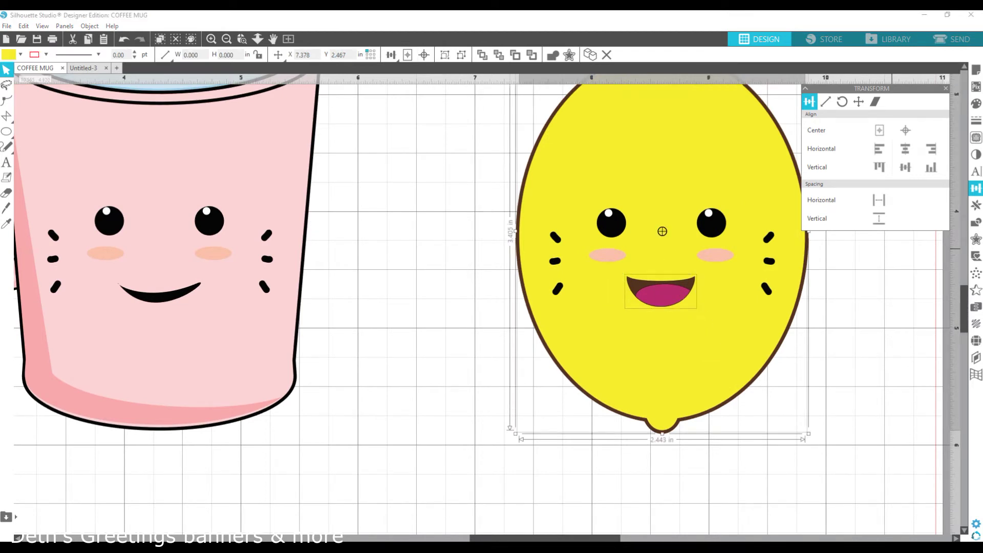
left_click(846, 347)
left_click(694, 283)
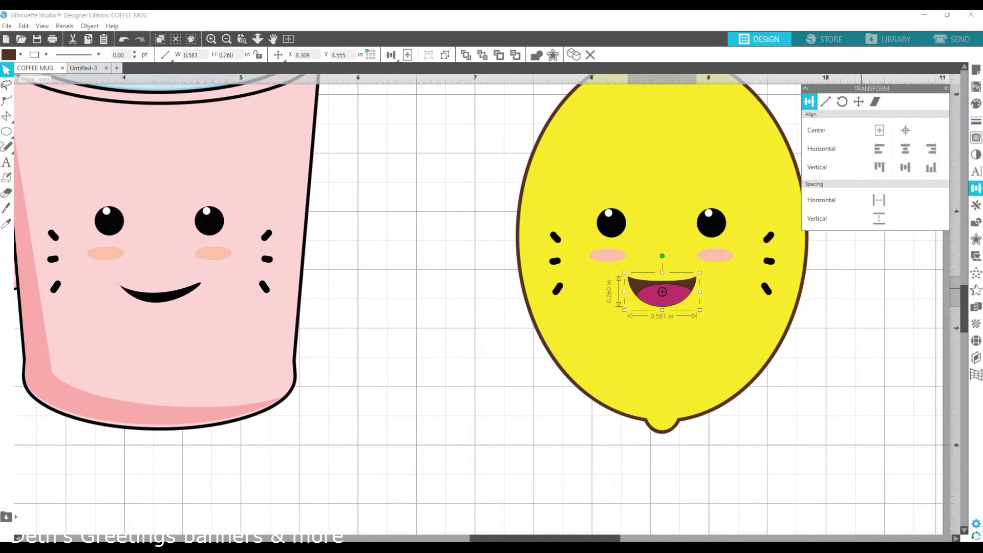
Step: Duplicate the yellow lemon body, offset down and to the right, and fill the original body pale yellow
scroll(819, 335, "up", 3)
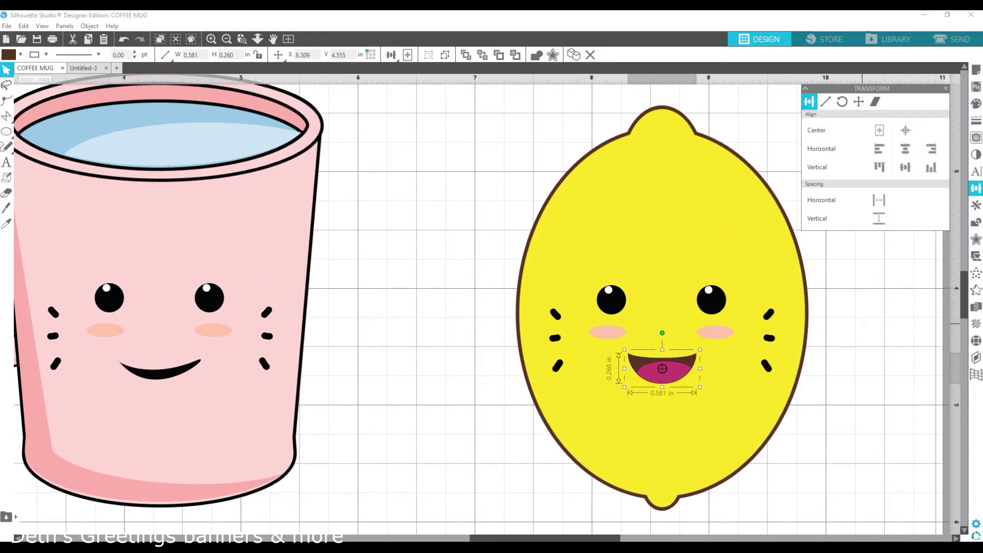
left_click(712, 217)
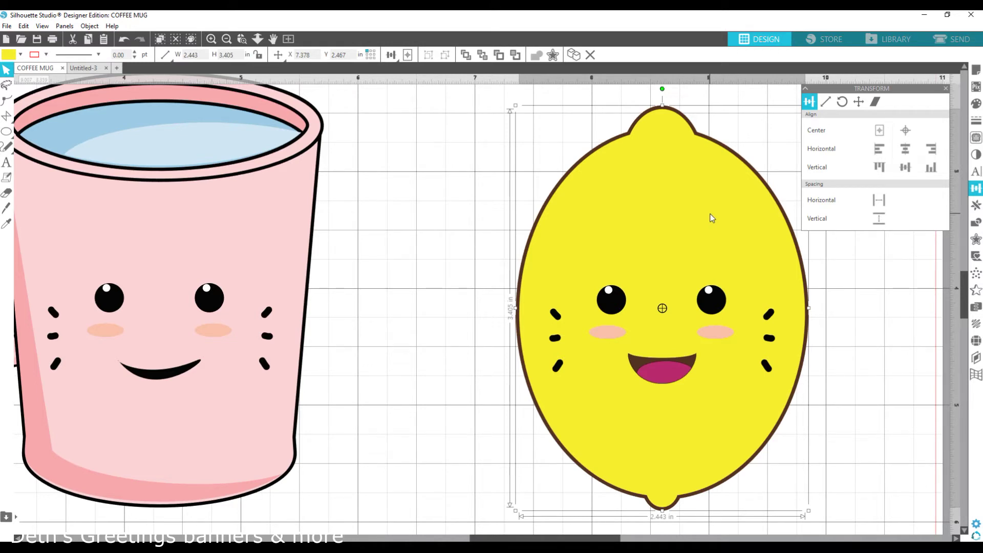
key("i")
left_click_drag(700, 213, 785, 269, "alt")
left_click(648, 129)
left_click(976, 103)
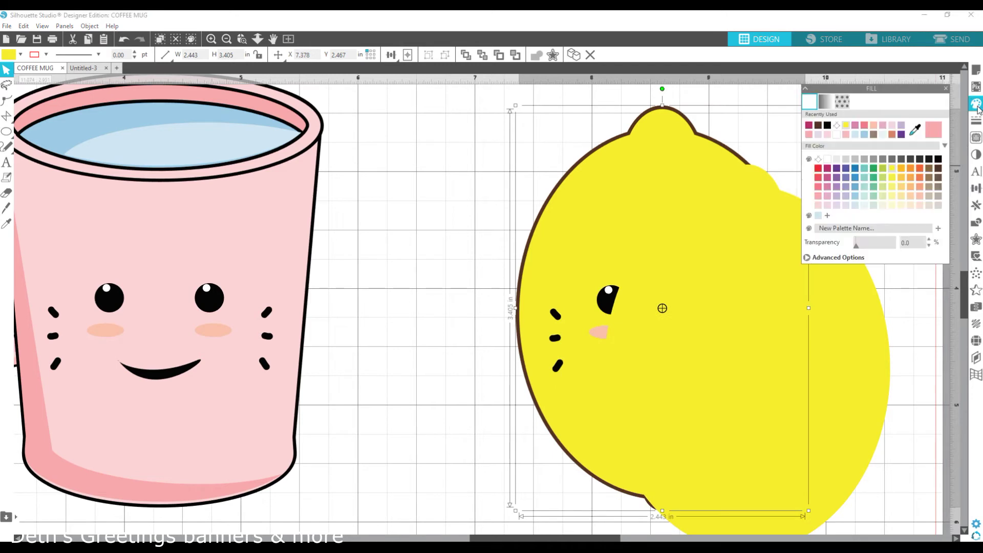
left_click(892, 205)
Step: Scale the bright yellow copy to about 2.425 × 3.379 in and lay it slightly down-right over the pale lemon, behind the face
left_click_drag(816, 408, 733, 356)
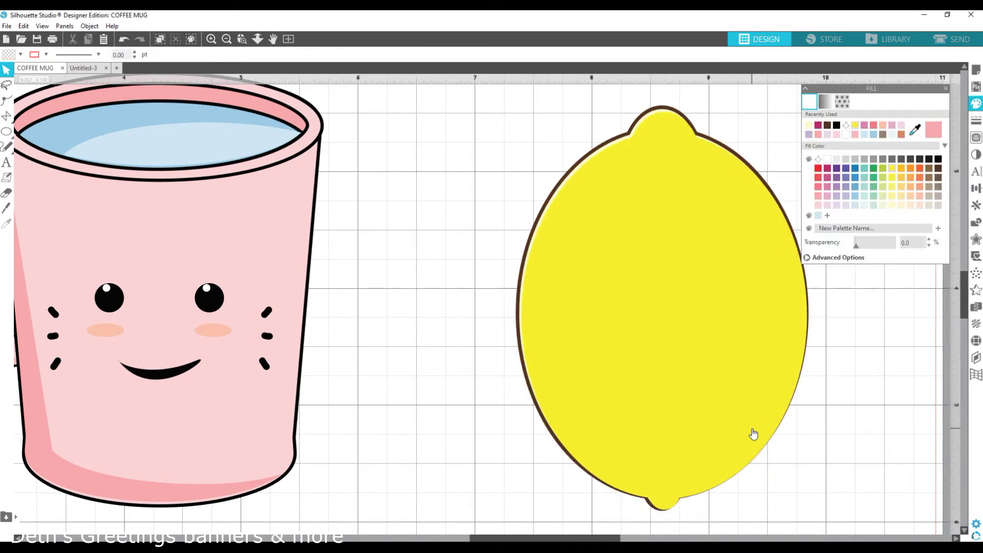
mouse_move(810, 512)
left_mouse_down()
mouse_move(802, 502)
mouse_move(809, 510)
left_mouse_up()
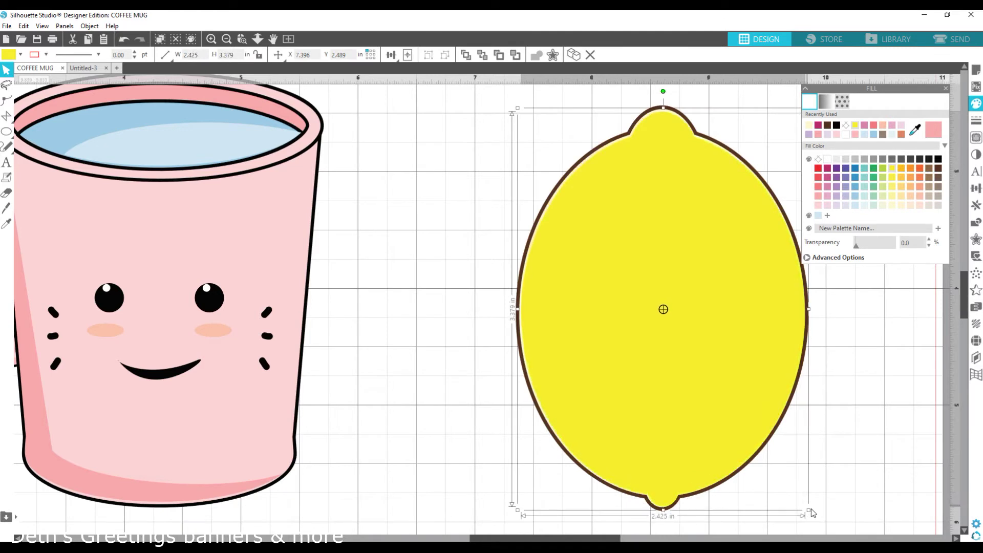
left_click(480, 55)
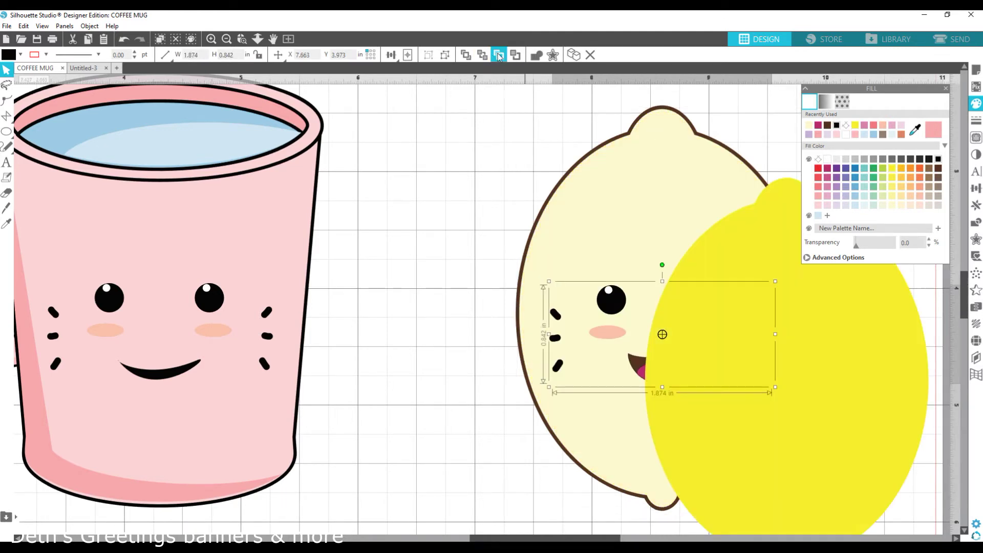
left_click(464, 55)
left_click_drag(883, 426, 772, 376)
scroll(772, 377, "up", 1)
left_click(742, 243)
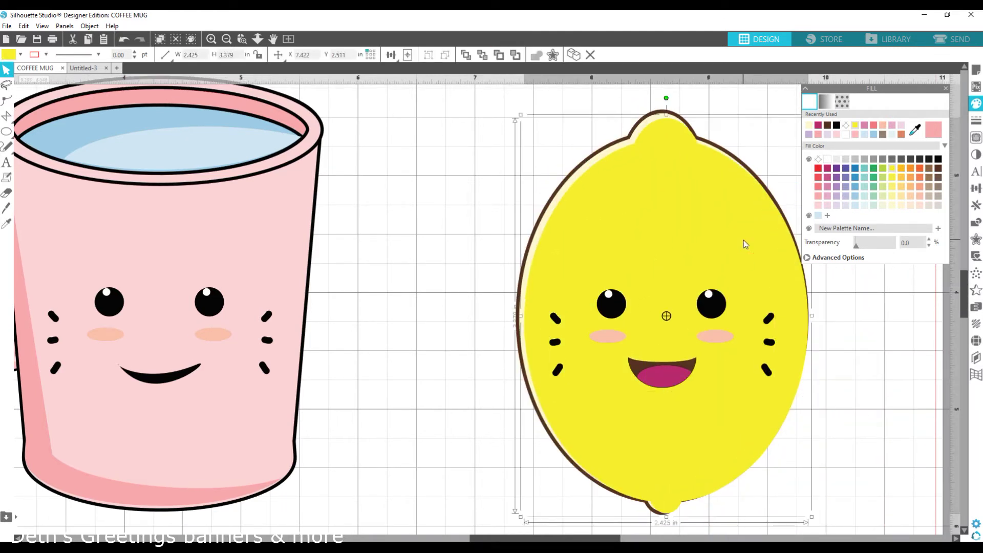
Step: Nudge the yellow lemon body into its brown outline, to X 7.391 and Y 2.498 in
key("Left")
key("Left")
key("Left")
key("Down")
key("Down")
key("Down")
key("Left")
left_click_drag(740, 243, 740, 244)
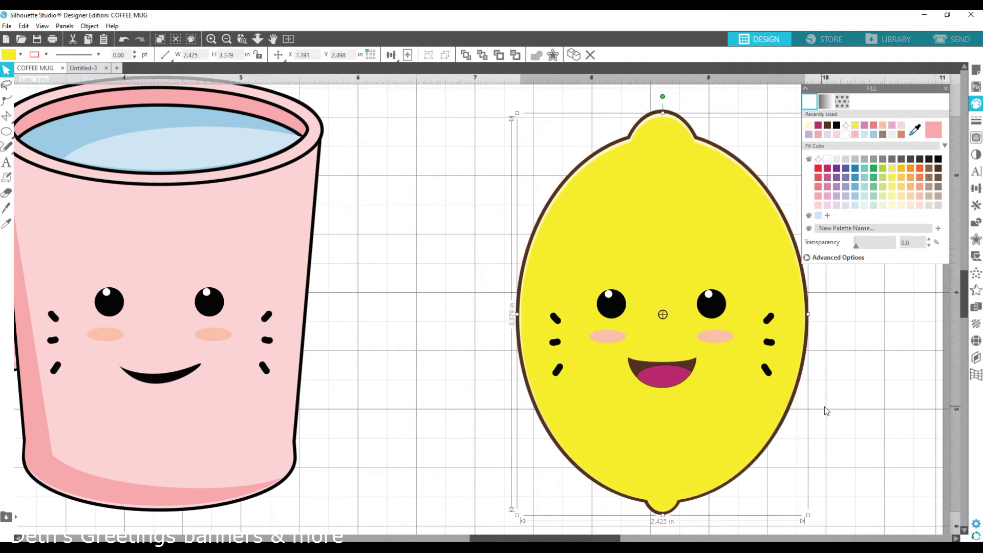
scroll(852, 411, "down", 3)
left_click_drag(597, 536, 614, 537)
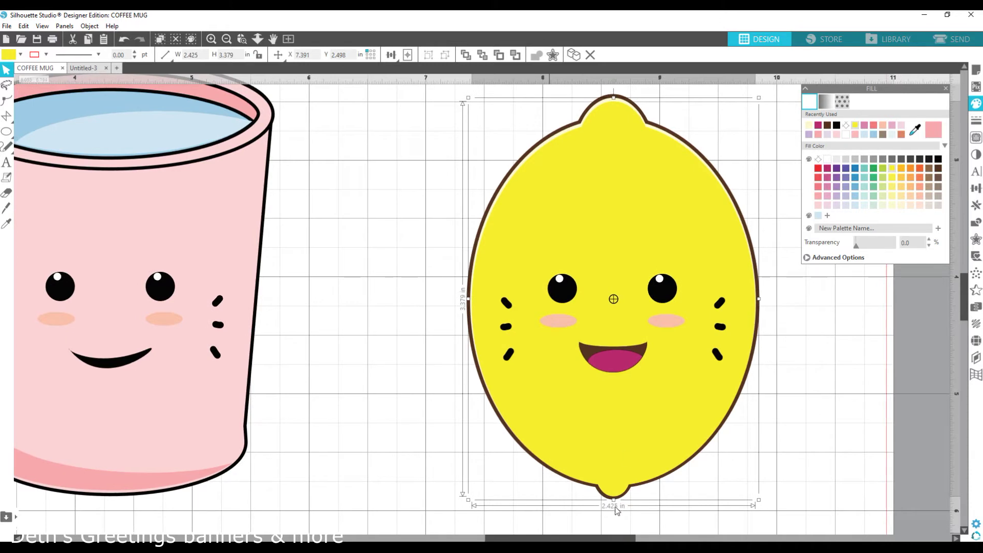
Step: Resize the yellow lemon body to about 2.430 in wide and 3.374 in high to fit inside the brown outline
left_click_drag(760, 503, 762, 500)
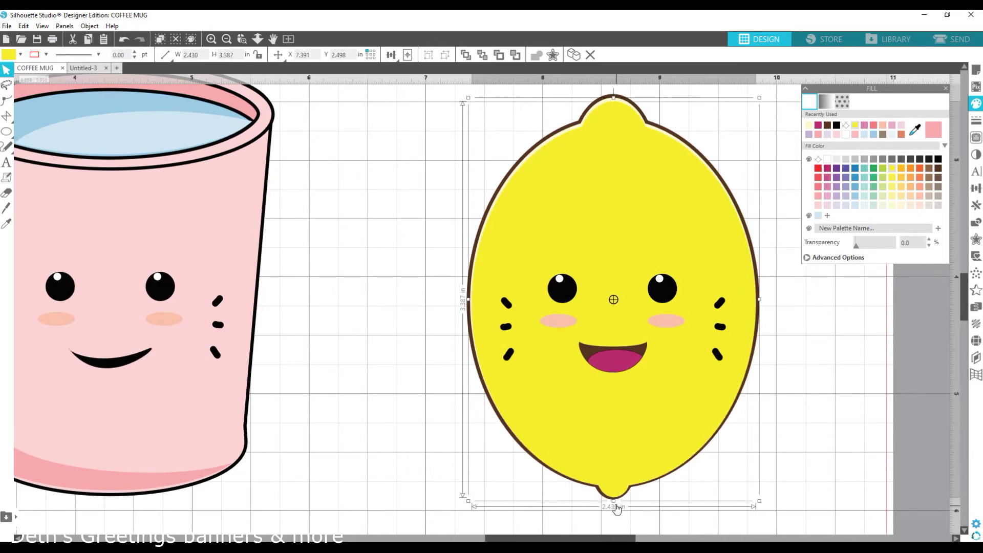
left_click_drag(614, 501, 616, 499)
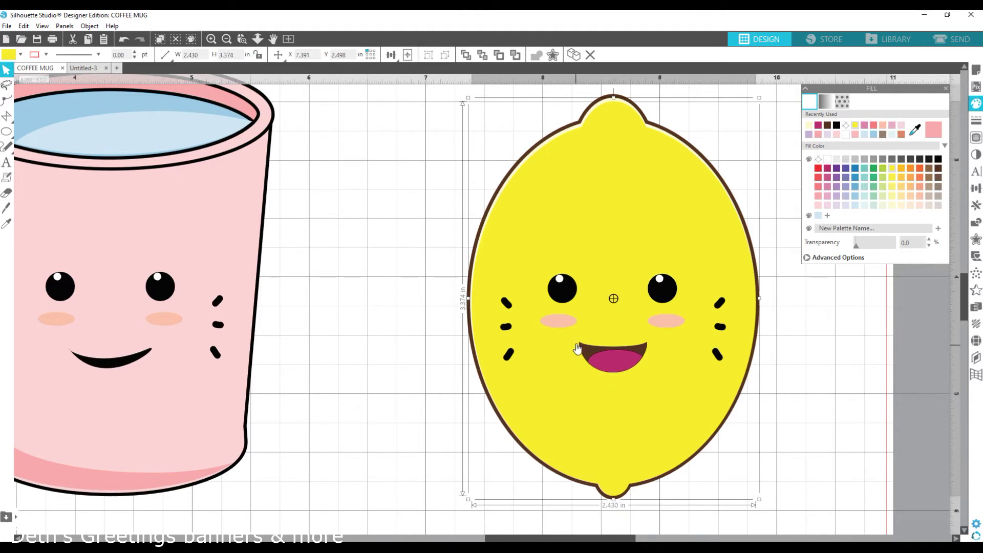
left_click(363, 84)
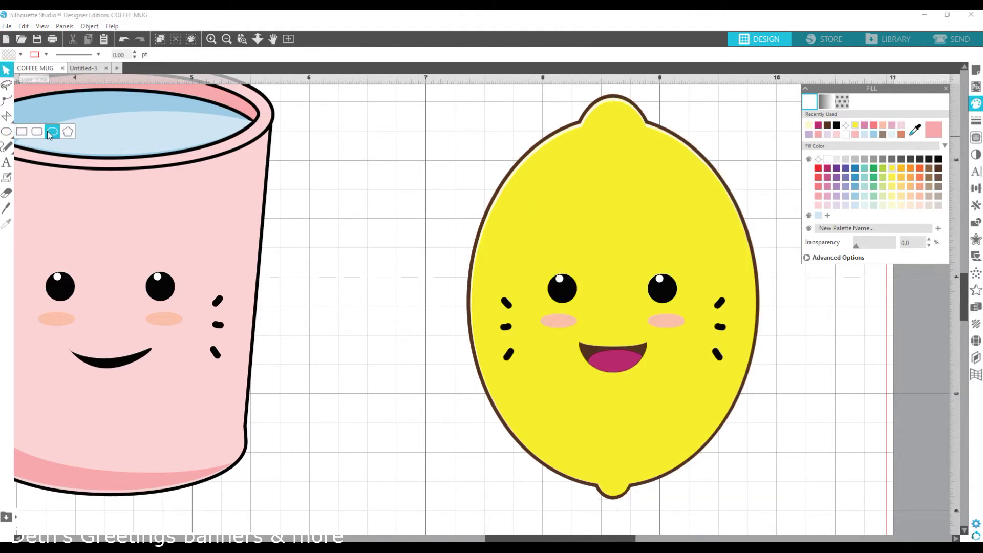
Step: Draw a circle about 0.09 in wide on the lemon's upper left and fill it with the pale yellow sampled from the highlight
left_click(7, 131)
left_click_drag(528, 178, 541, 194)
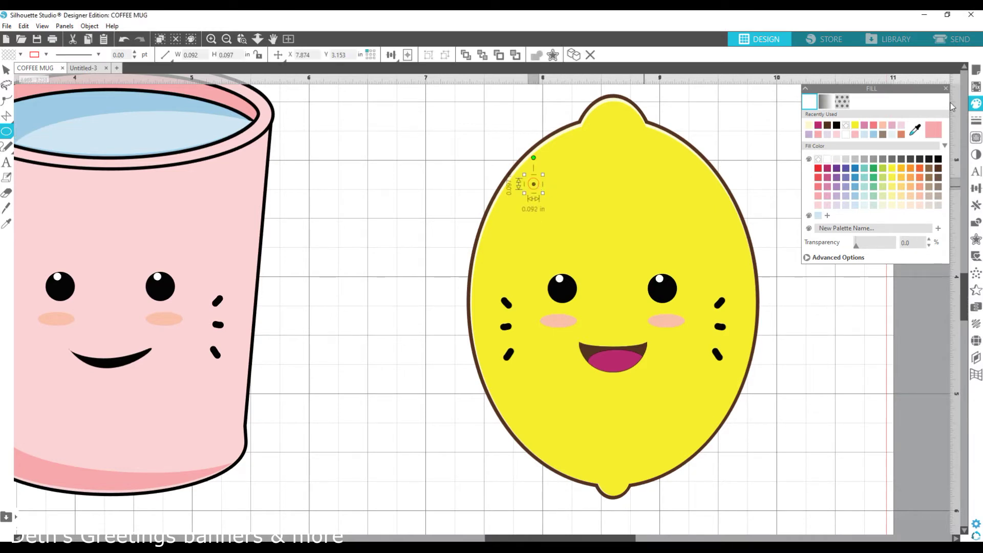
left_click(914, 130)
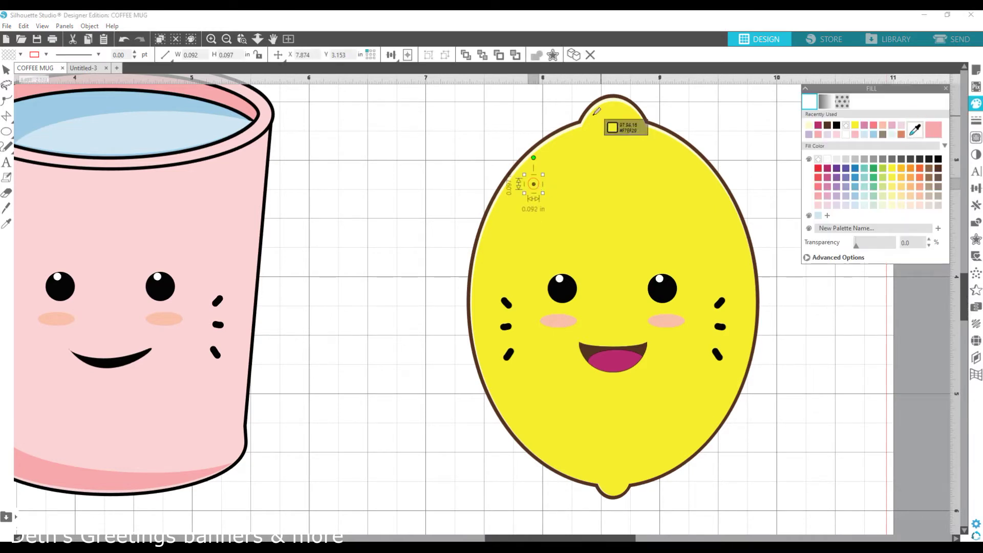
left_click(590, 110)
Step: Make the small circle's line color transparent
left_click(976, 121)
left_click(825, 101)
left_click(845, 125)
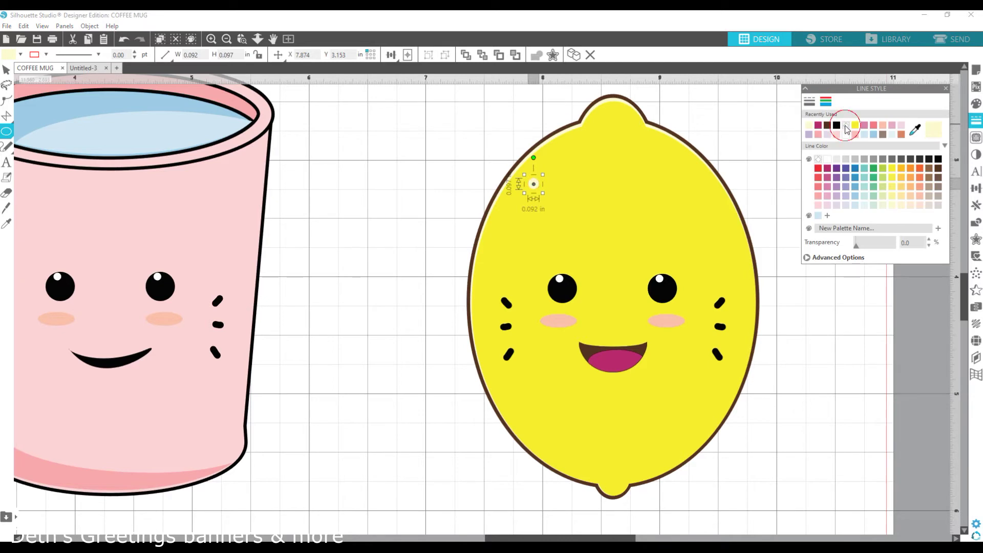
Step: Duplicate the pale dot and arrange six dots in a loose cluster on the lemon's upper left
key("ctrl+Right")
left_click(6, 68)
mouse_move(543, 185)
left_mouse_down()
mouse_move(522, 194)
mouse_move(509, 222)
mouse_move(524, 217)
mouse_move(534, 232)
mouse_move(513, 235)
mouse_move(551, 199)
left_mouse_up()
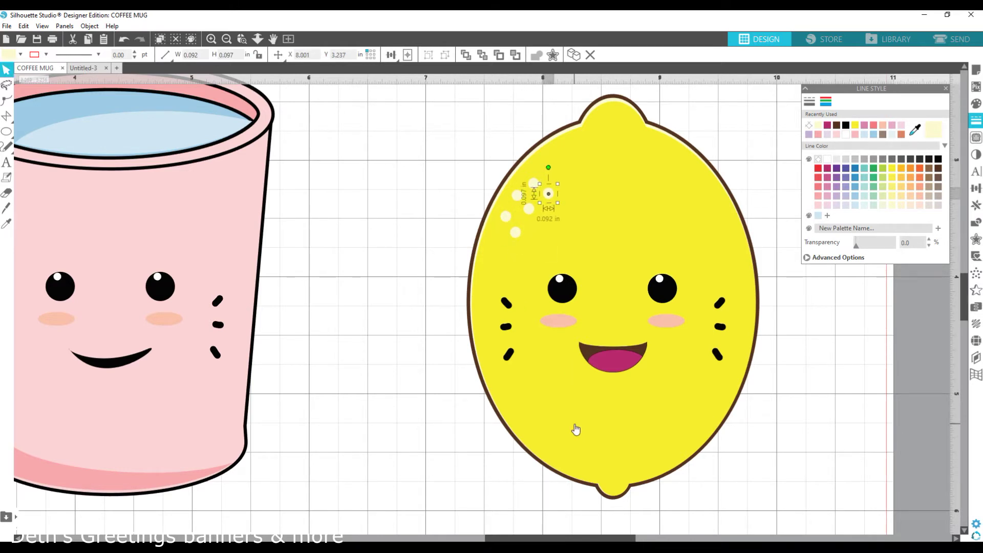
Step: Group the six dots and place a rotated copy of the cluster near the lemon's lower right edge
left_click(507, 217, "shift")
left_click(517, 197, "shift")
left_click(533, 184, "shift")
left_click(517, 235, "shift")
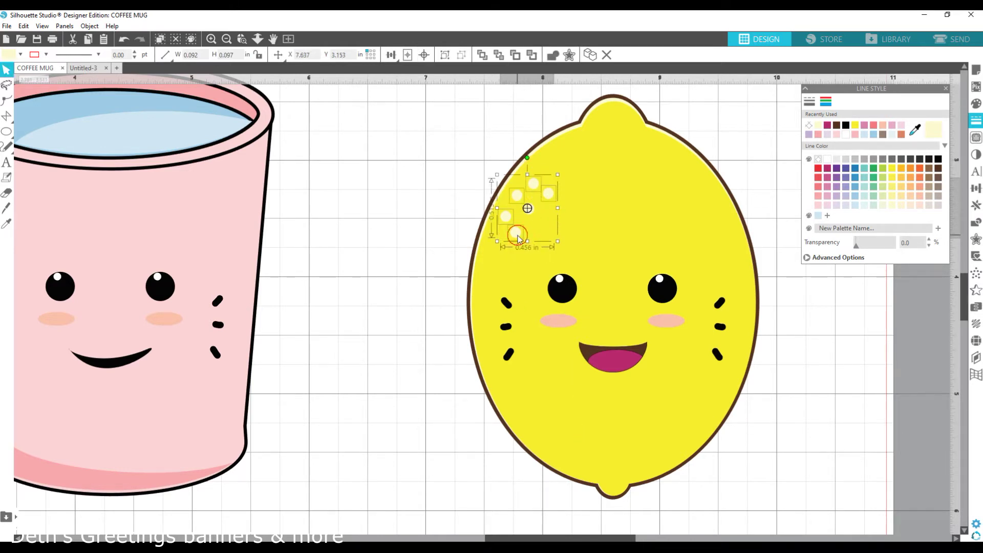
left_click_drag(553, 192, 691, 416)
left_click_drag(665, 382, 651, 503)
left_click(773, 445)
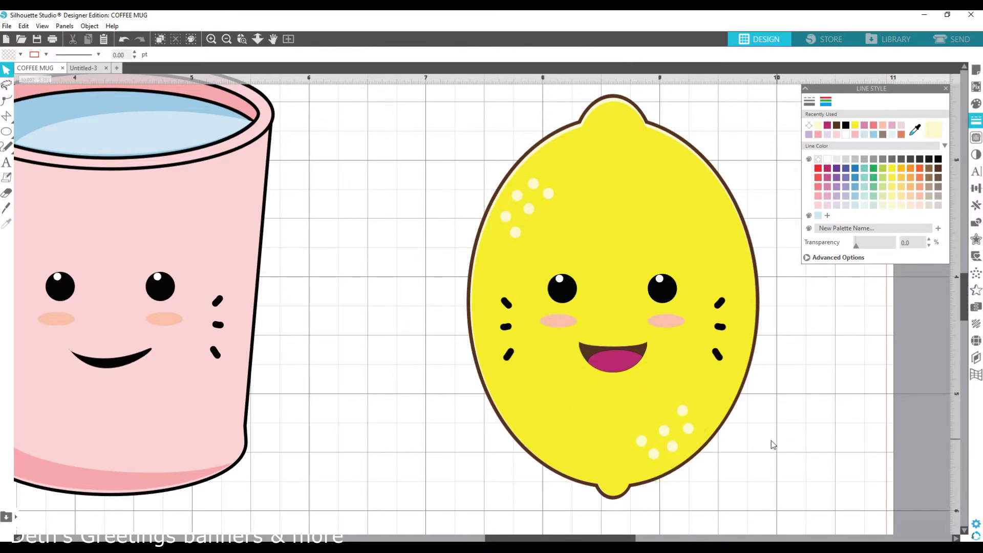
left_click_drag(690, 435, 694, 429)
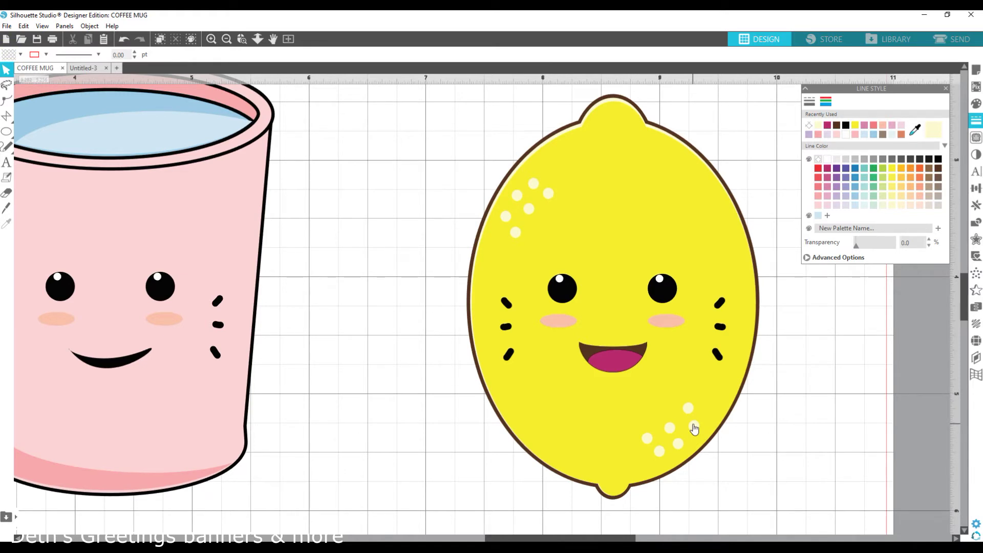
Step: Duplicate the yellow lemon body and move the copy to the empty area below, between the mug and the lemon
left_click(534, 436)
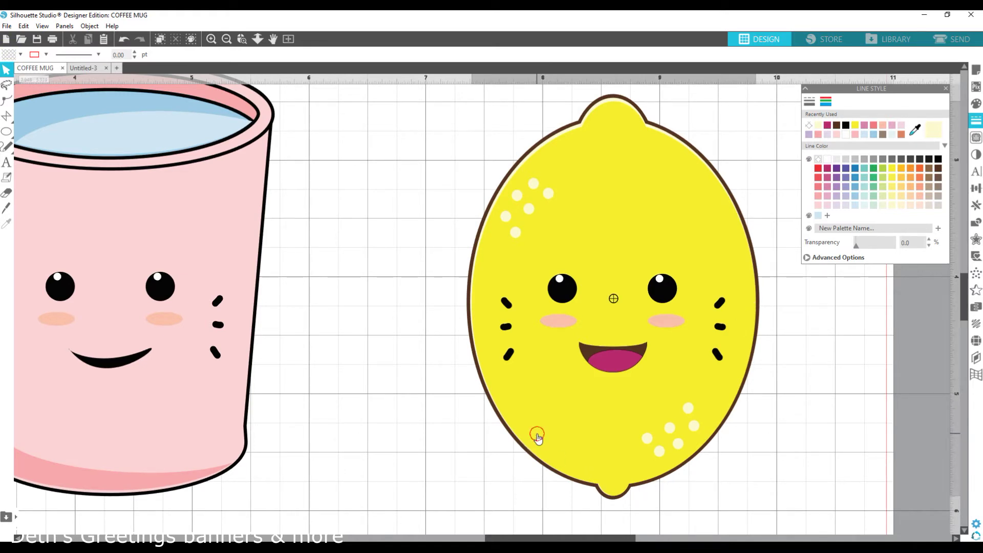
scroll(537, 433, "down", 1)
key("ctrl+d")
left_click_drag(670, 386, 462, 359)
scroll(512, 476, "down", 3)
scroll(488, 483, "down", 2)
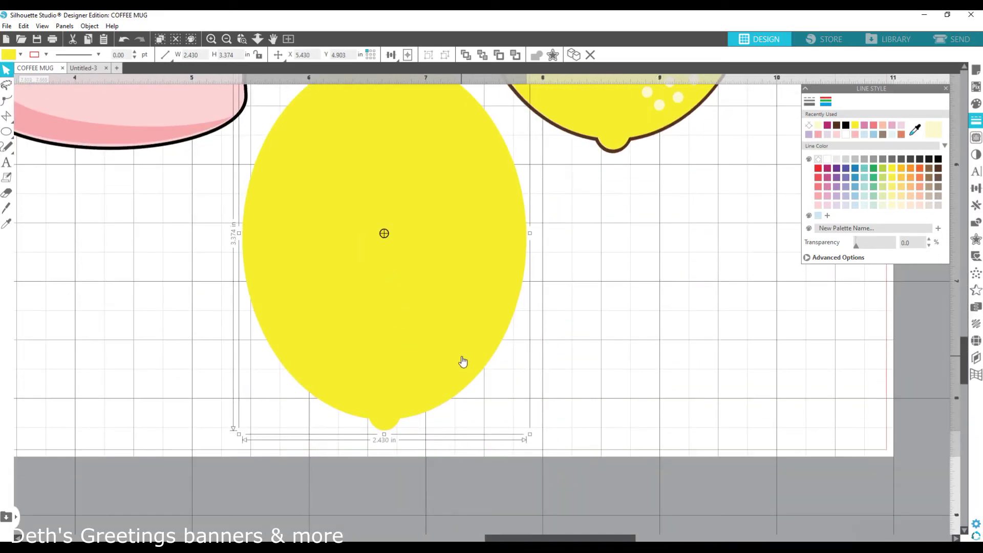
Step: Draw a tilted ellipse about 2.48 by 3.33 in over the lemon copy, leaving its lower right edge uncovered
left_click(258, 39)
left_click_drag(331, 110, 499, 345)
scroll(418, 328, "up", 1)
left_click(4, 70)
left_click_drag(331, 258, 316, 258)
left_click_drag(408, 376, 407, 402)
left_click_drag(408, 124, 430, 126)
left_click_drag(499, 286, 513, 296)
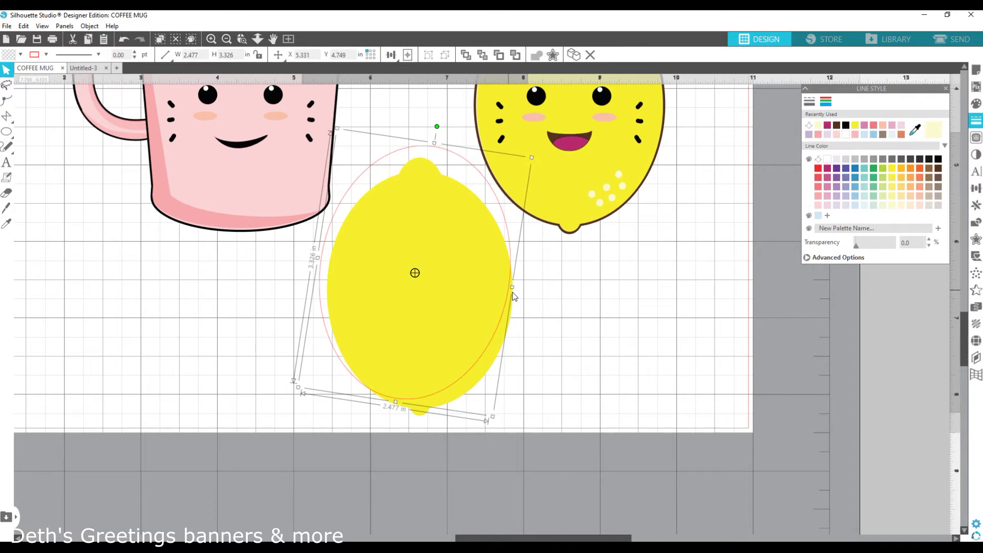
Step: Subtract the ellipse from the lemon copy to produce a crescent-shaped shadow
left_click(495, 351, "shift")
left_click(975, 223)
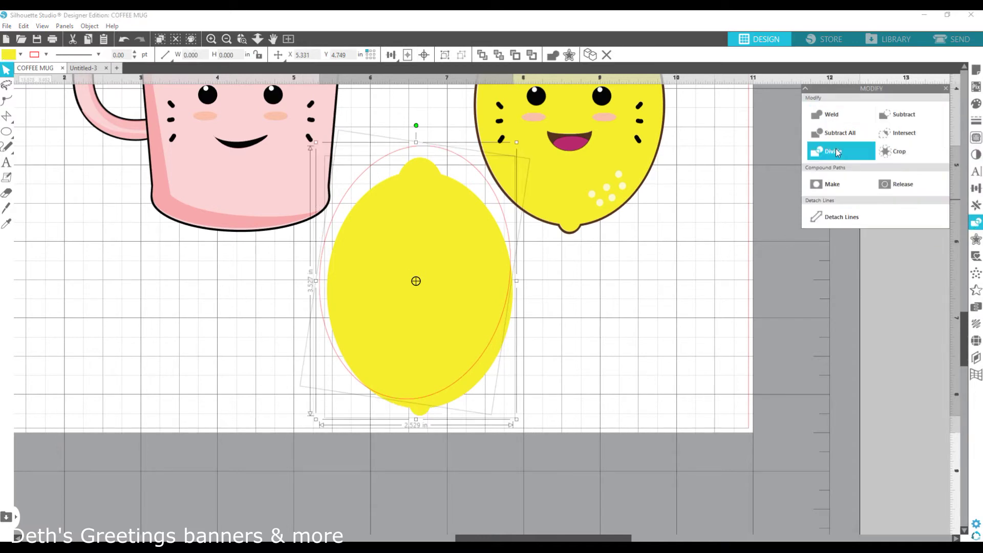
left_click(905, 115)
left_click(908, 119)
Step: Fill the crescent with a slightly darker shade of yellow
scroll(472, 360, "up", 3)
left_click_drag(472, 384, 491, 357)
left_click(975, 104)
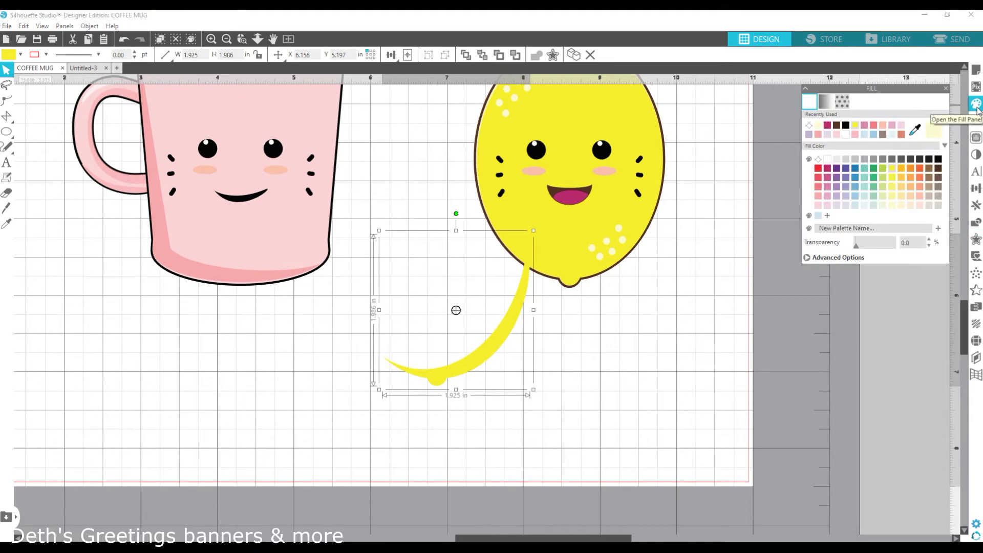
left_click(892, 169)
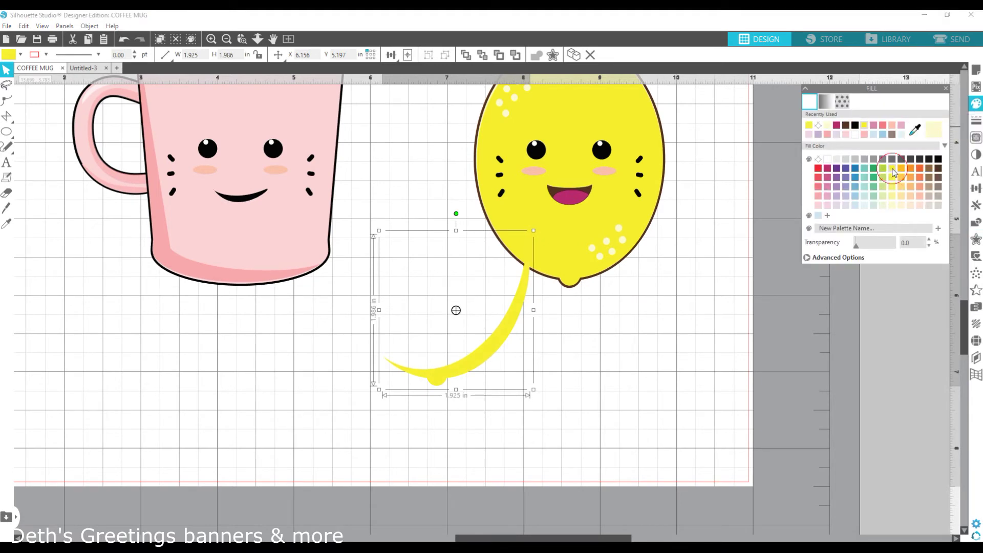
left_click(836, 257)
left_click(936, 298)
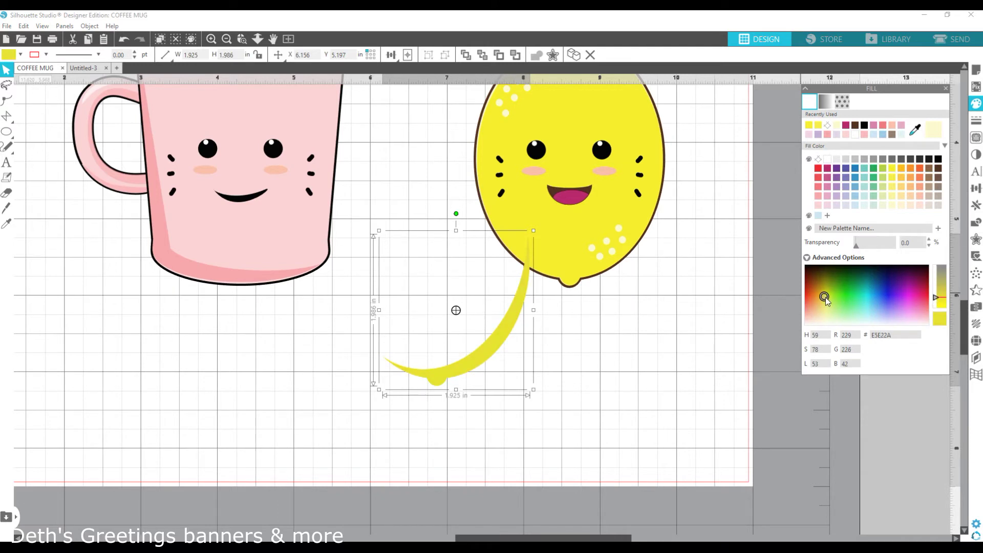
left_click_drag(826, 297, 823, 296)
Step: Place the crescent shadow along the lemon's lower right edge and bring the dot cluster in front of it
mouse_move(491, 351)
left_mouse_down()
mouse_move(621, 245)
mouse_move(623, 252)
left_mouse_up()
scroll(624, 252, "up", 2)
left_click(618, 275)
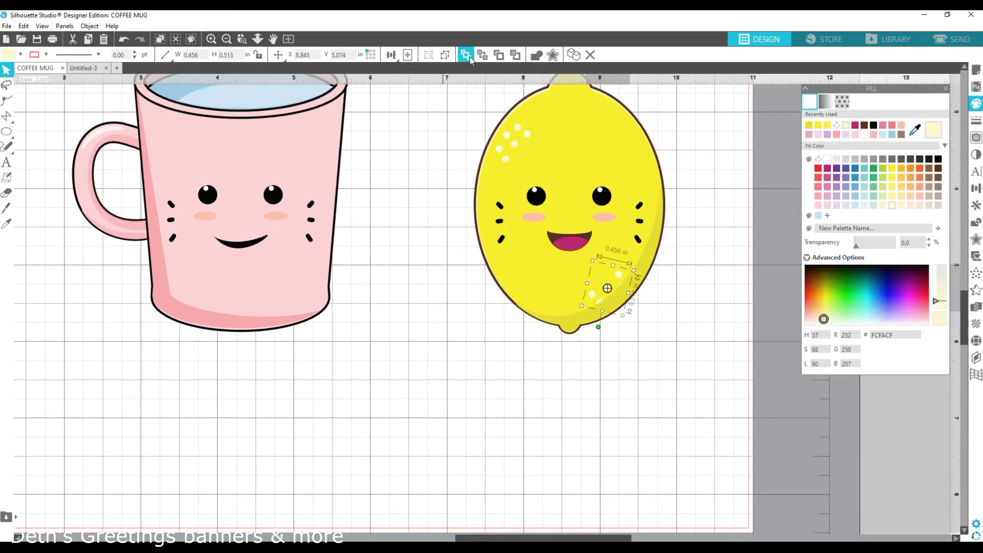
left_click(703, 313)
Step: Select all parts of the lemon and group them
scroll(702, 314, "up", 3)
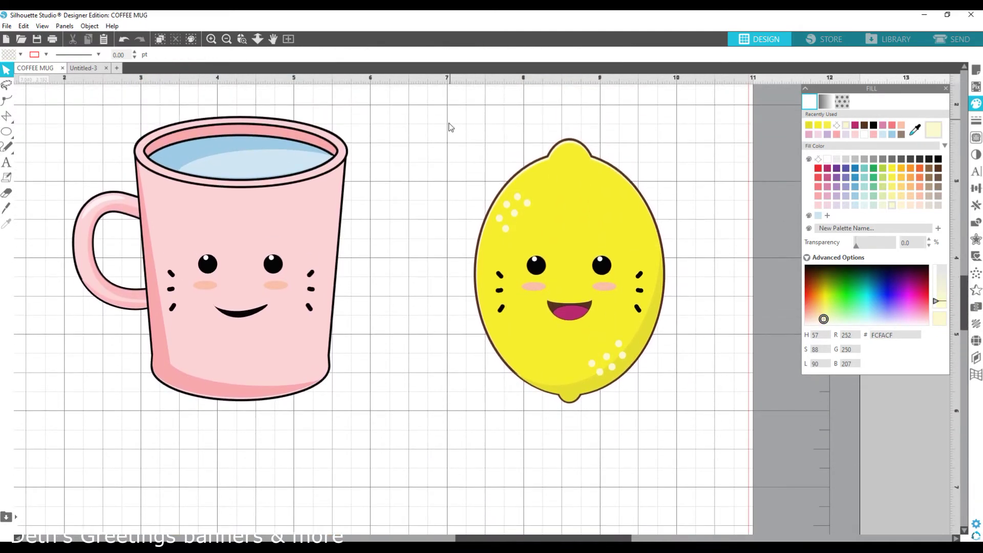
left_click_drag(451, 128, 701, 428)
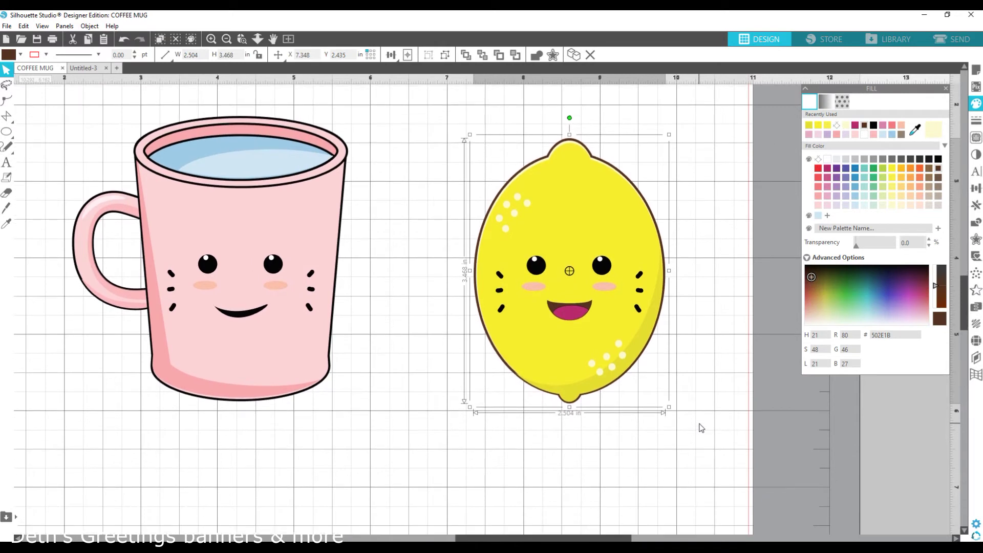
scroll(699, 424, "up", 1)
scroll(699, 423, "down", 3)
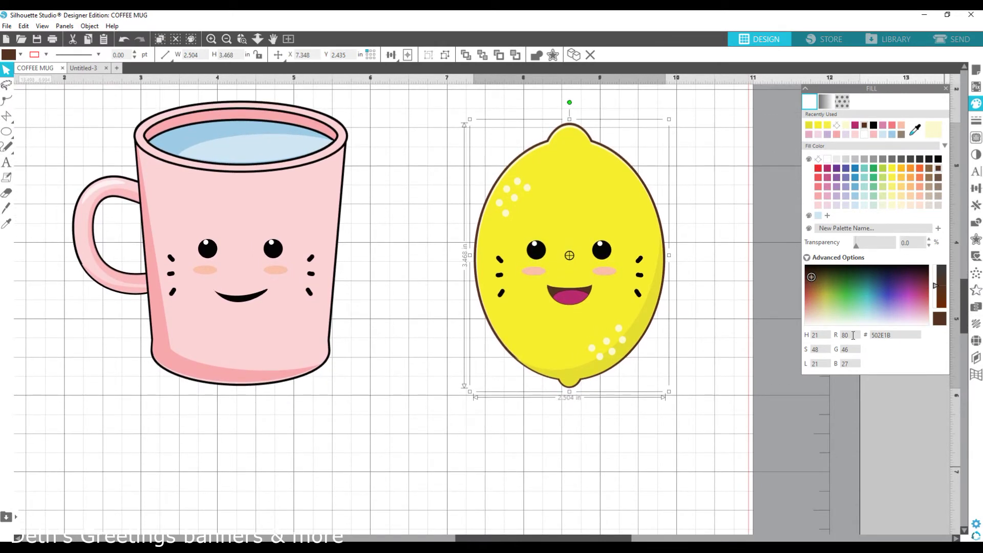
scroll(639, 261, "up", 3)
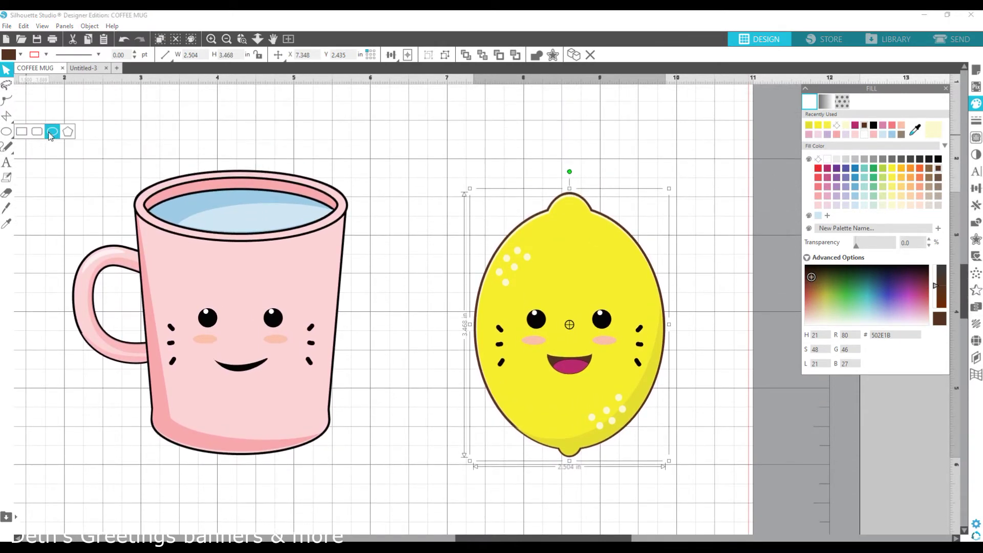
Step: Draw a closed four-point polygon about 1.36 by 0.55 in as a leaf extending right from the lemon's tip
mouse_move(7, 116)
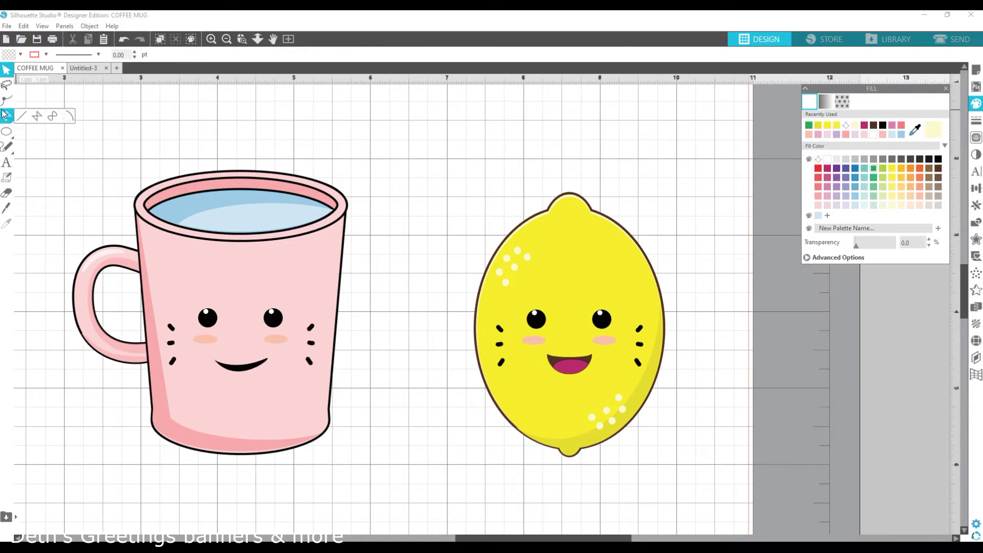
left_click(37, 116)
left_click(576, 209)
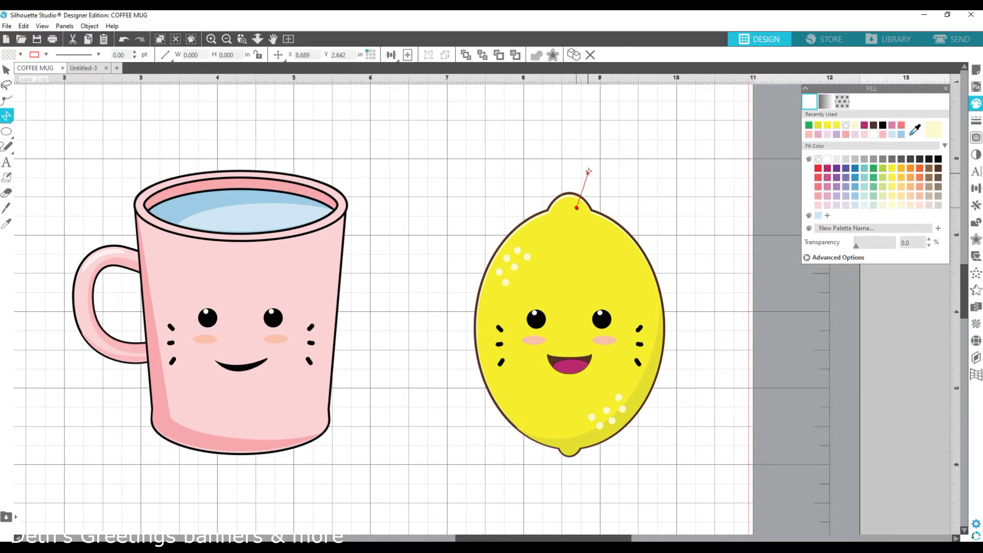
left_click(593, 166)
left_click(679, 173)
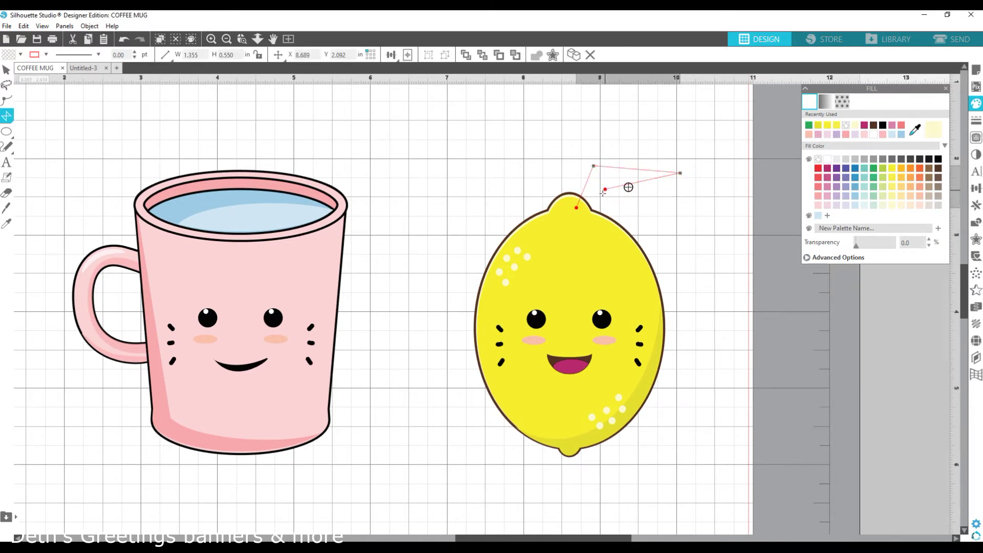
left_click(576, 209)
Step: Smooth the leaf polygon's upper and lower side points into curves
left_click(6, 100)
left_click(593, 166)
left_click(101, 59)
left_click(606, 190)
left_click(101, 56)
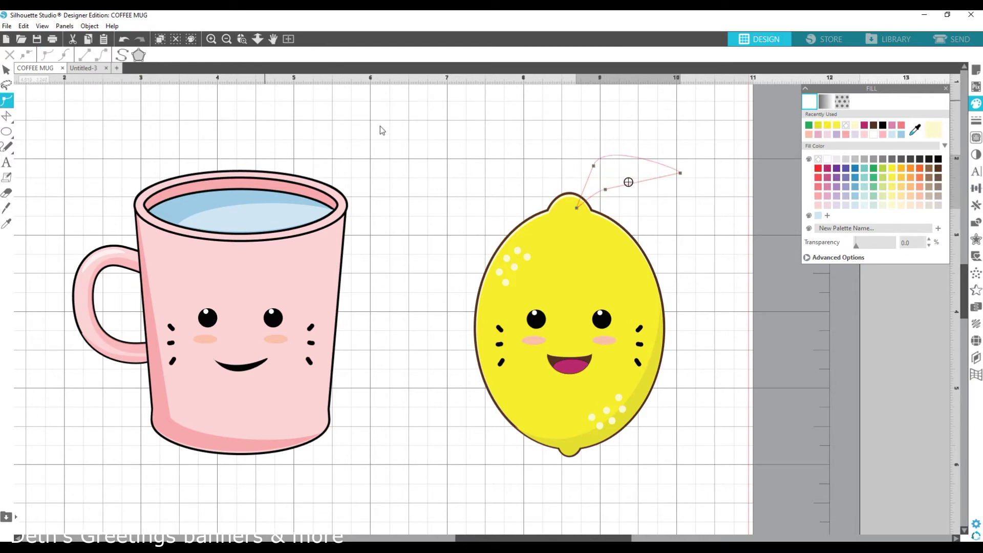
Step: Pull the leaf's lower point down to the lemon's edge and smooth the base point
left_click_drag(606, 189, 618, 199)
left_click(576, 208)
left_click(102, 55)
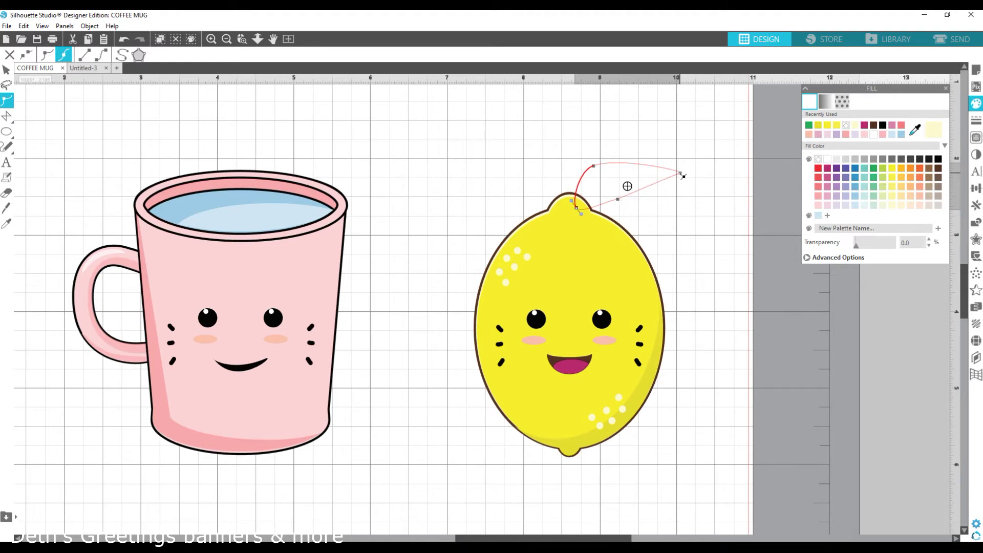
left_click_drag(619, 204, 617, 221)
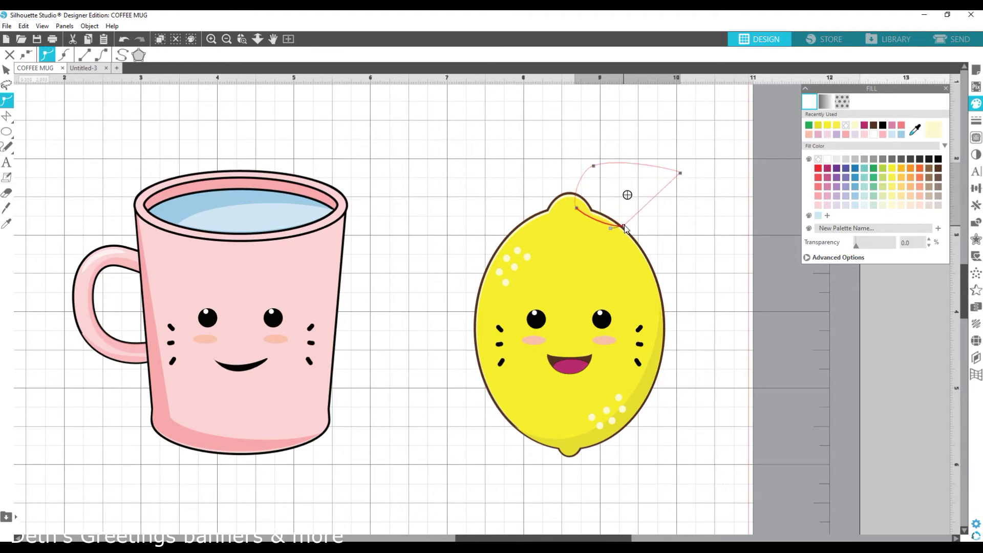
Step: Curve the leaf's edges into its pointed tip and shift the lower and upper points to refine the outline
left_click(680, 174)
left_click_drag(687, 173, 646, 191)
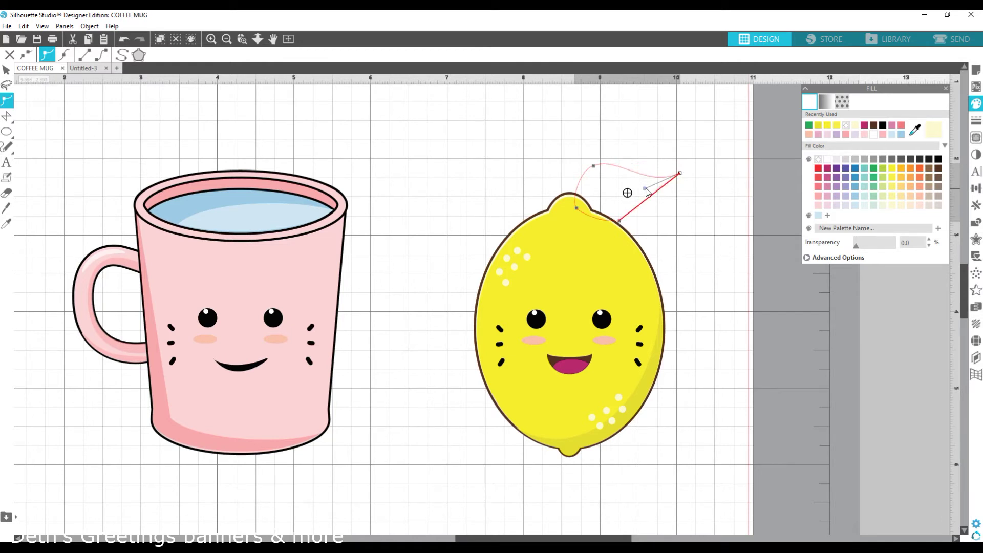
left_click_drag(618, 222, 638, 224)
left_click(101, 55)
left_click(681, 173)
left_click(63, 55)
mouse_move(660, 177)
left_mouse_down()
mouse_move(629, 181)
mouse_move(653, 176)
left_mouse_up()
left_click_drag(594, 166, 596, 165)
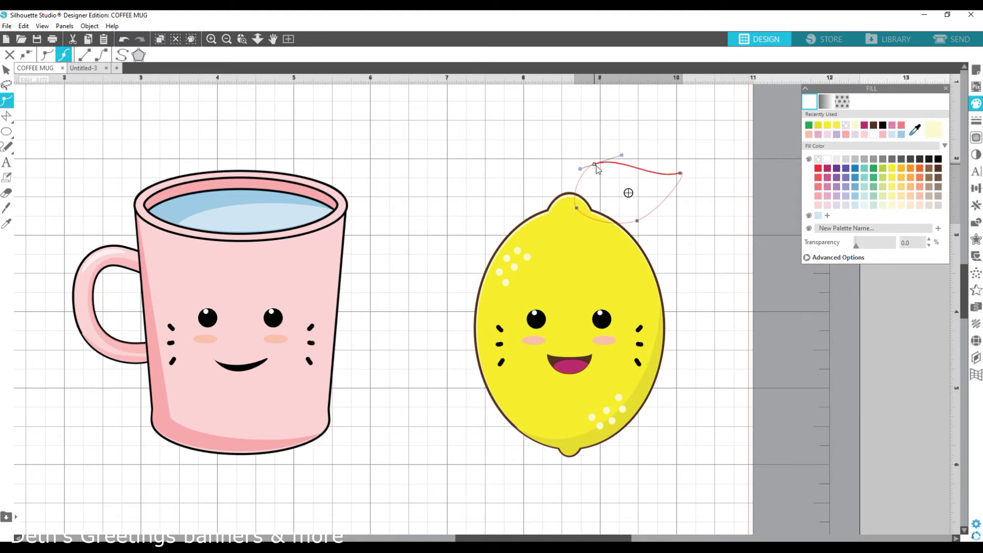
Step: Fill the leaf shape with green
left_click(701, 222)
left_click(671, 194)
left_click(975, 105)
left_click(975, 106)
left_click(874, 169)
Step: Remove the leaf's line color and send the leaf behind the lemon
left_click(976, 120)
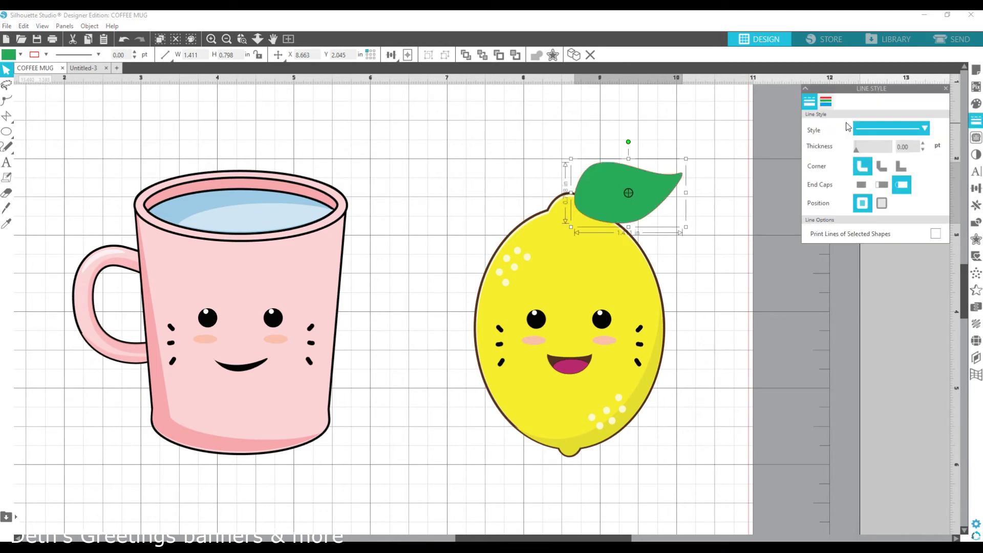
left_click(825, 102)
left_click(515, 55)
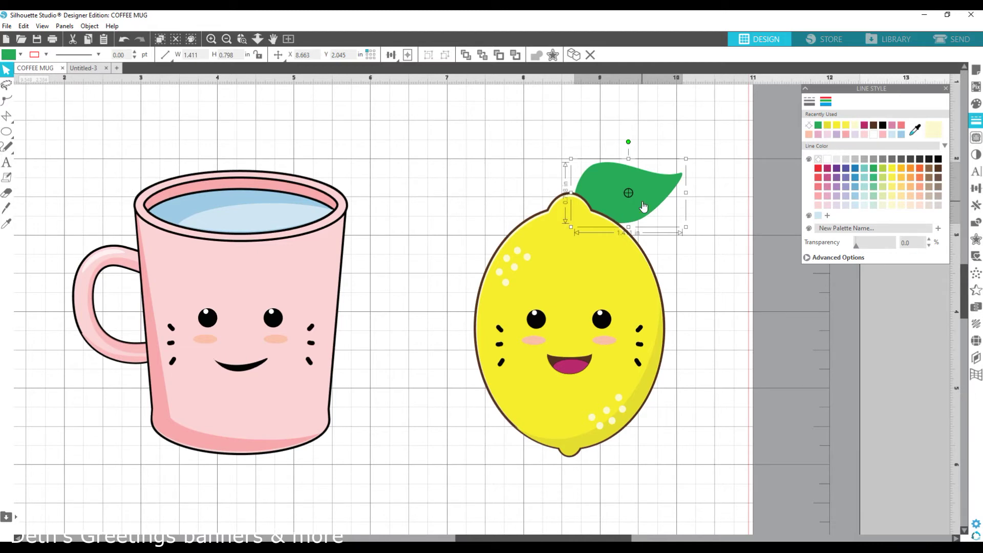
Step: Place two copies of the leaf above the lemon and draw a closed curved shape over the lower half of the second copy
left_click_drag(648, 203, 466, 144)
left_click(649, 140)
left_click(7, 131)
left_click(50, 133)
left_click_drag(555, 143, 699, 111)
left_click(7, 100)
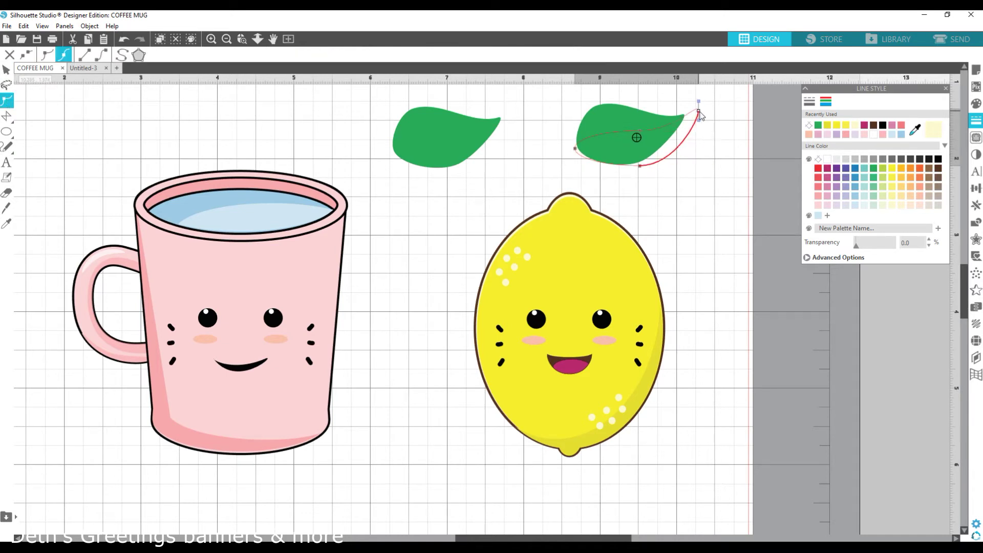
left_click_drag(642, 167, 639, 172)
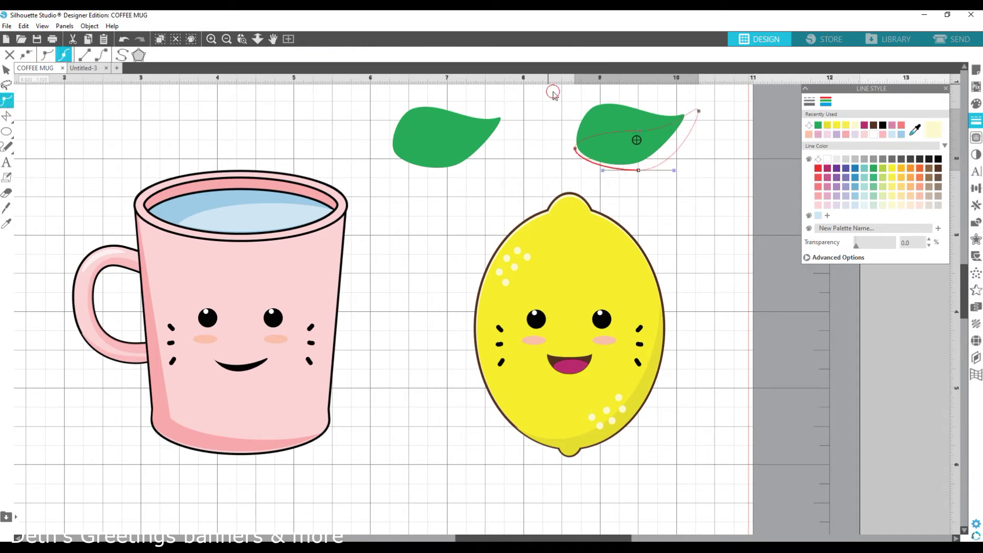
Step: Divide the second leaf copy with the curved shape and delete the upper and outer pieces, keeping only the leaf's lower half
left_click_drag(553, 93, 706, 190)
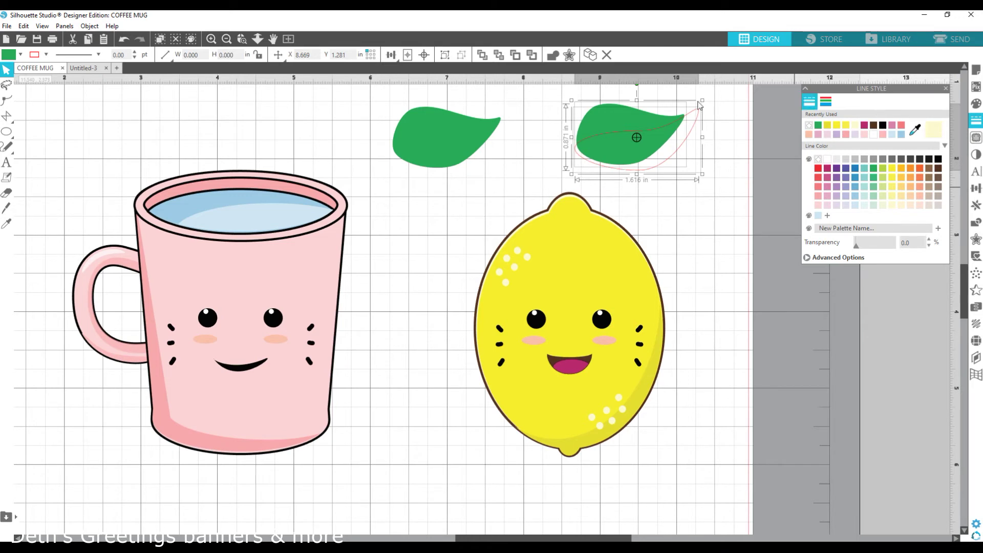
left_click(975, 222)
left_click(832, 151)
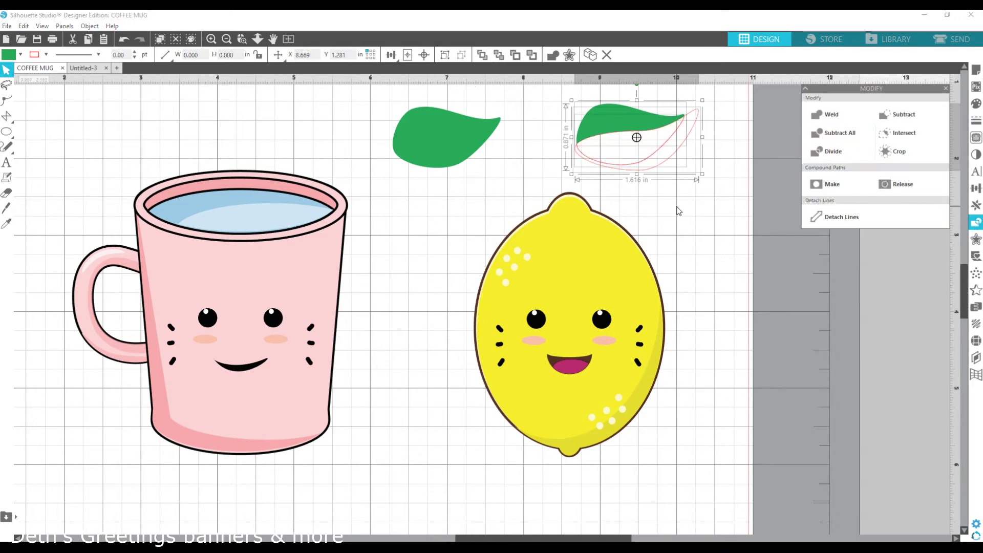
left_click(676, 208)
left_click(667, 165)
left_click_drag(665, 162, 679, 190)
key("Delete")
left_click(633, 109)
key("Delete")
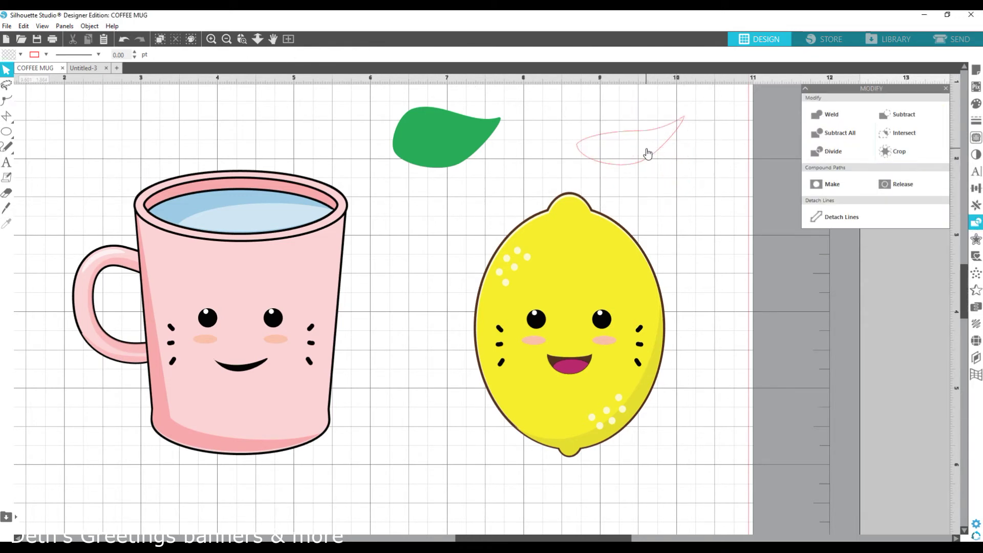
Step: Fill the whole leaf with light green and its separate lower half with darker green, removing the lower half's line color
left_click(459, 135)
left_click(976, 103)
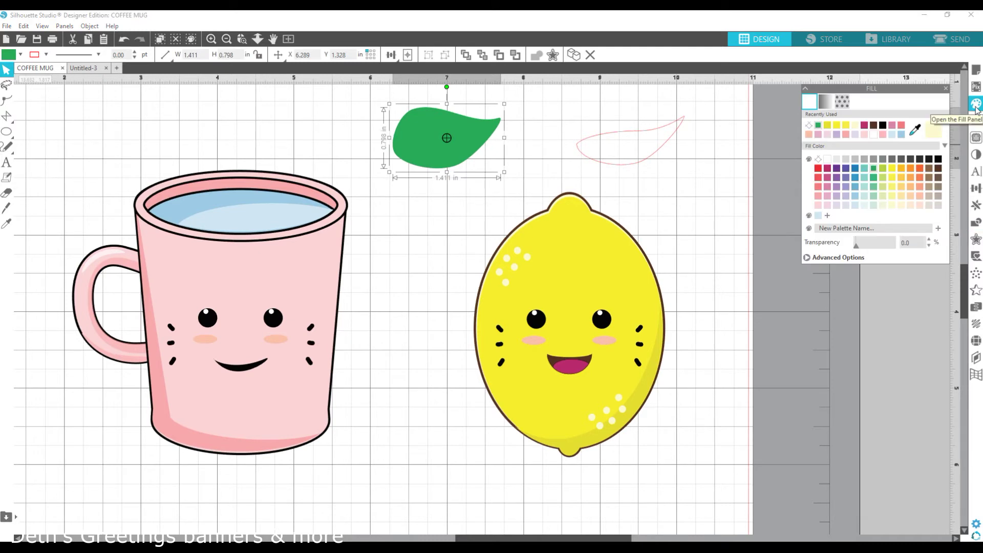
left_click(874, 188)
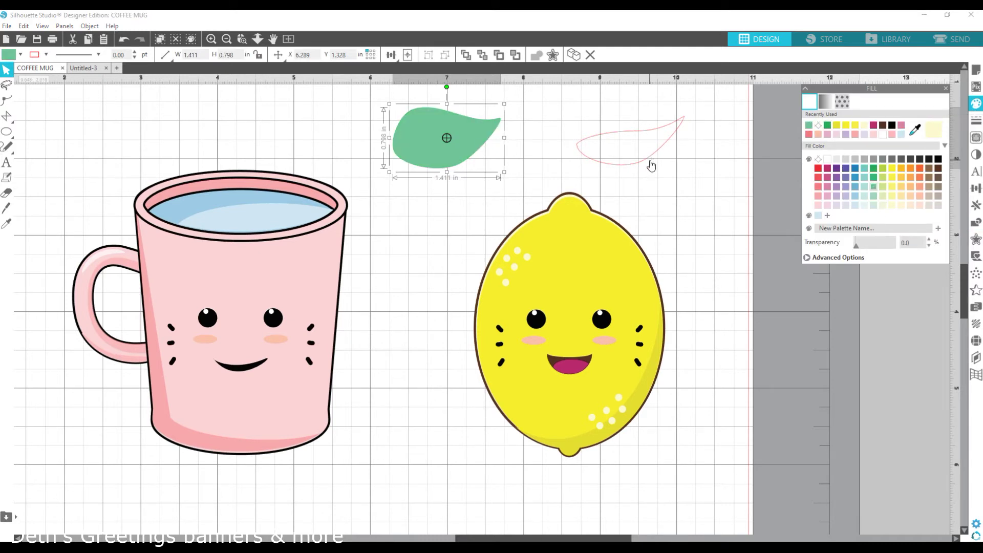
left_click(649, 162)
left_click(873, 168)
left_click(975, 119)
left_click(827, 126)
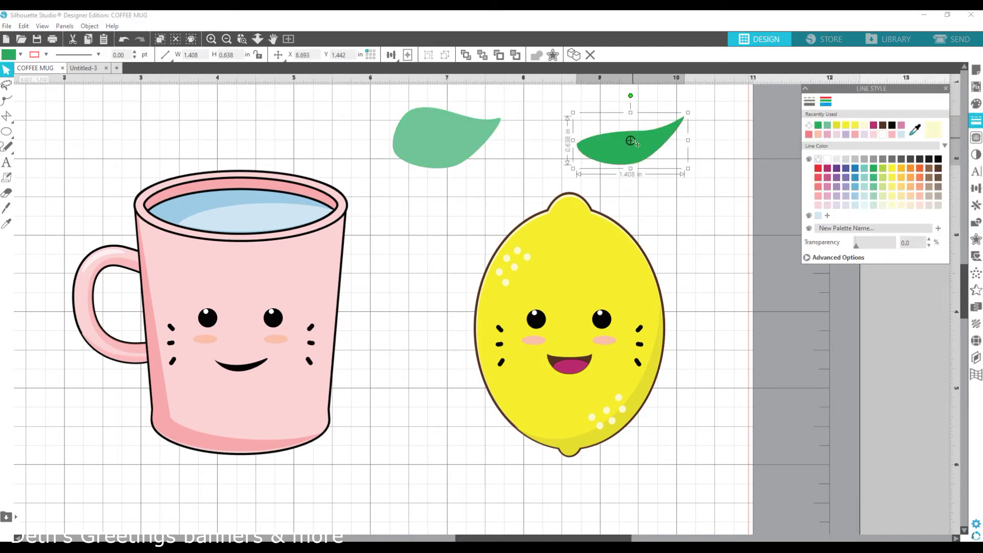
Step: Align the darker lower half over the light green leaf and move both pieces to the lemon's upper right
left_click_drag(630, 147, 438, 147)
left_click_drag(369, 118, 507, 181)
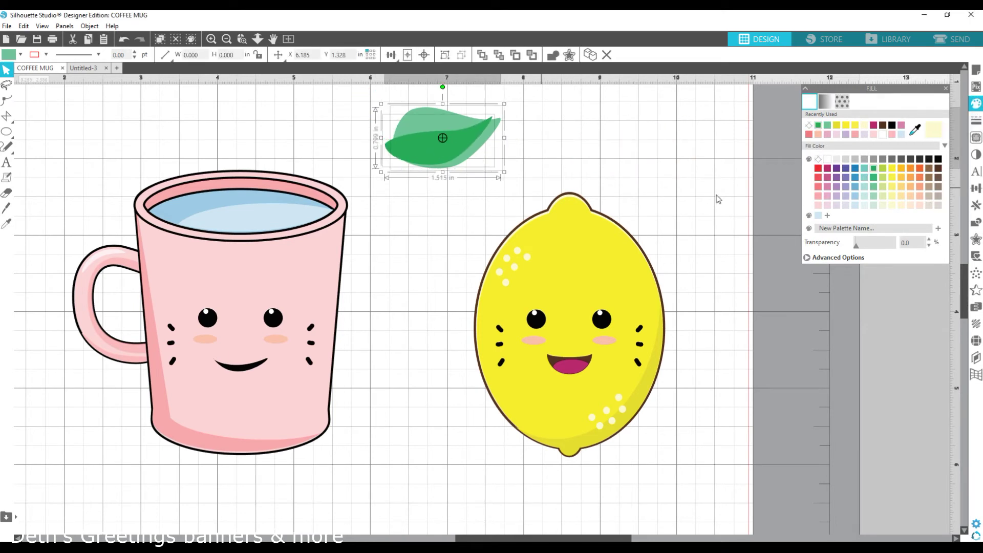
left_click(976, 188)
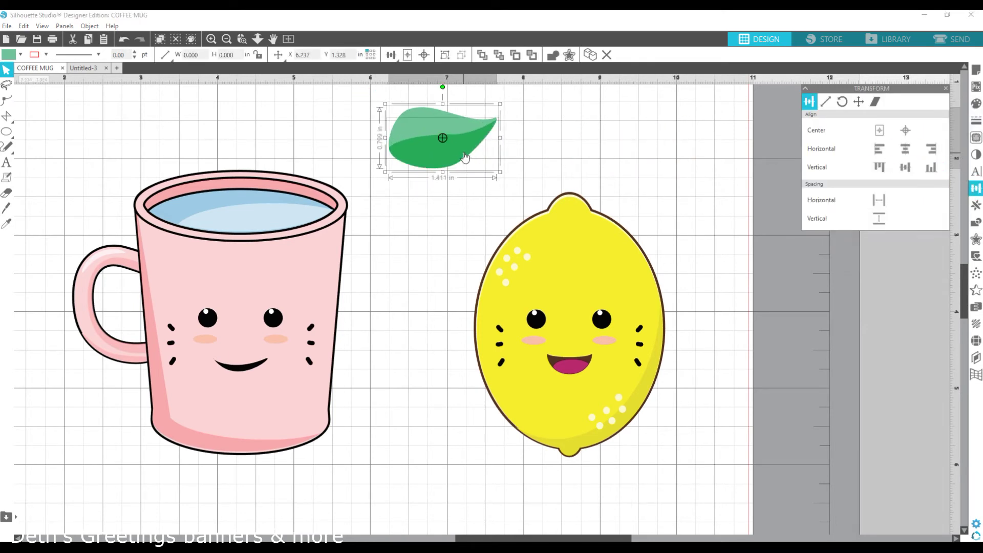
left_click_drag(465, 157, 663, 218)
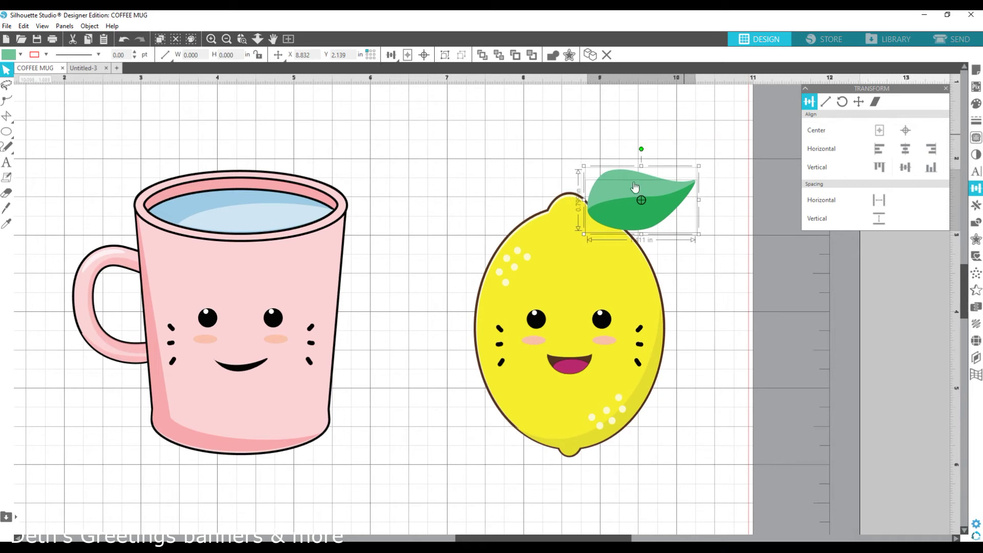
Step: Recolor the light leaf to the yellowish green #7EBD5E and its lower half to a deeper yellowish green
left_click(975, 103)
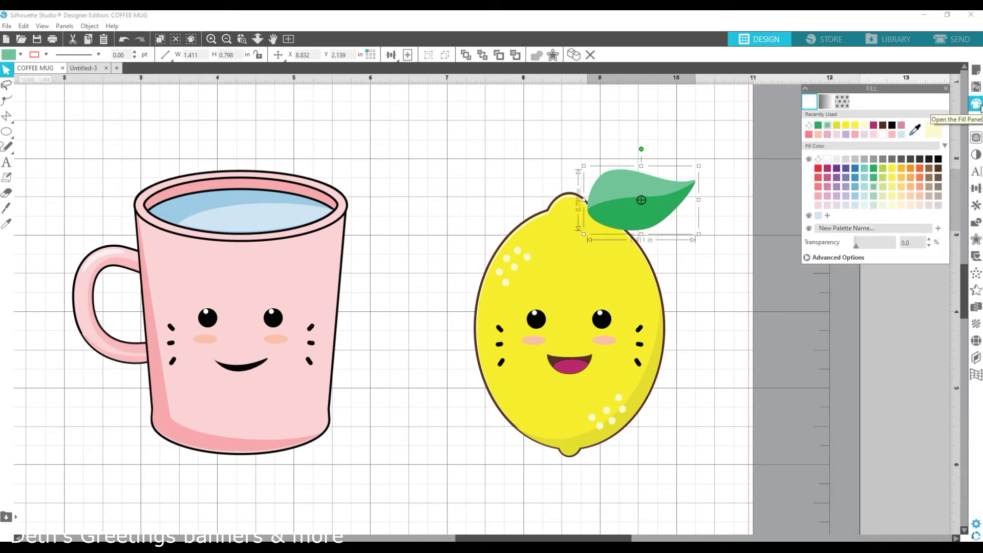
left_click(839, 257)
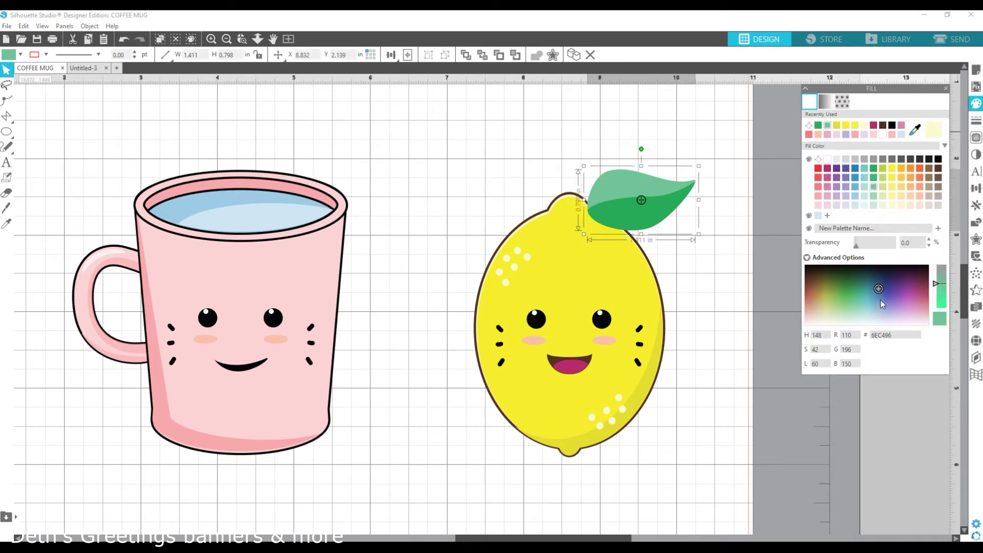
mouse_move(879, 290)
left_mouse_down()
mouse_move(856, 294)
mouse_move(854, 306)
mouse_move(854, 295)
mouse_move(834, 290)
mouse_move(839, 299)
mouse_move(849, 288)
left_mouse_up()
left_click(637, 219)
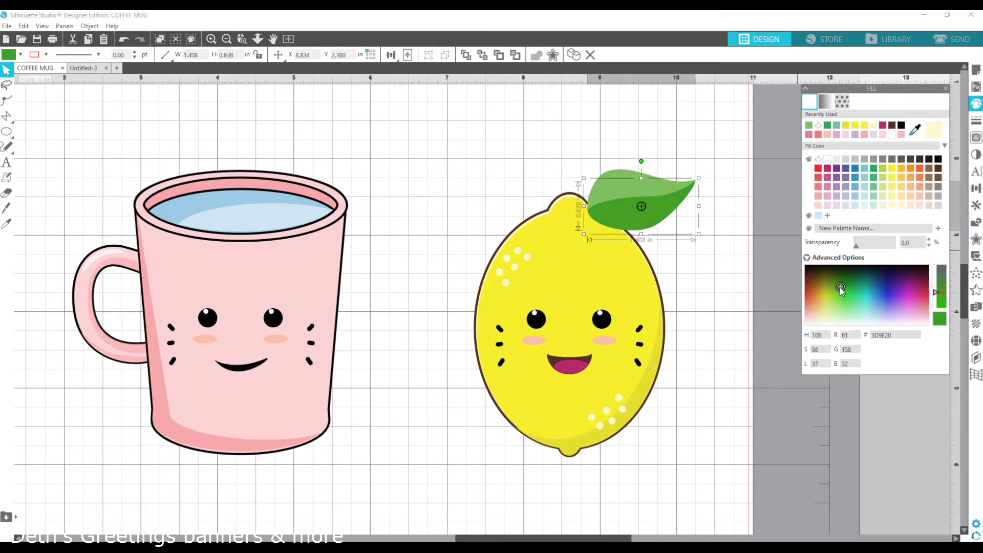
left_click(677, 248)
Step: Send both leaf pieces behind the lemon, tuck them against its top tip and group them
left_click(664, 221)
left_click(627, 188, "shift")
key("i")
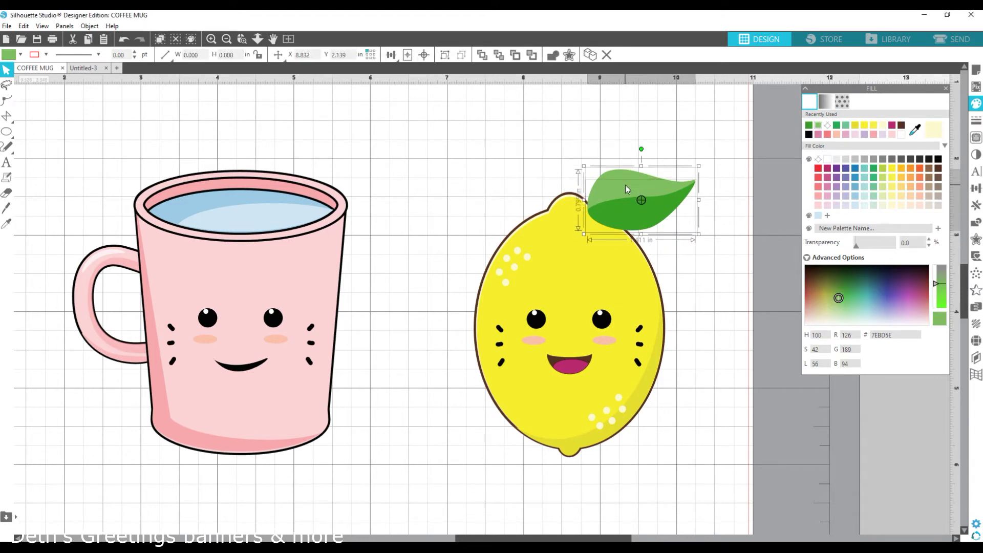
key("ctrl+g")
left_click(515, 55)
left_click(681, 246)
left_click_drag(650, 214, 642, 200)
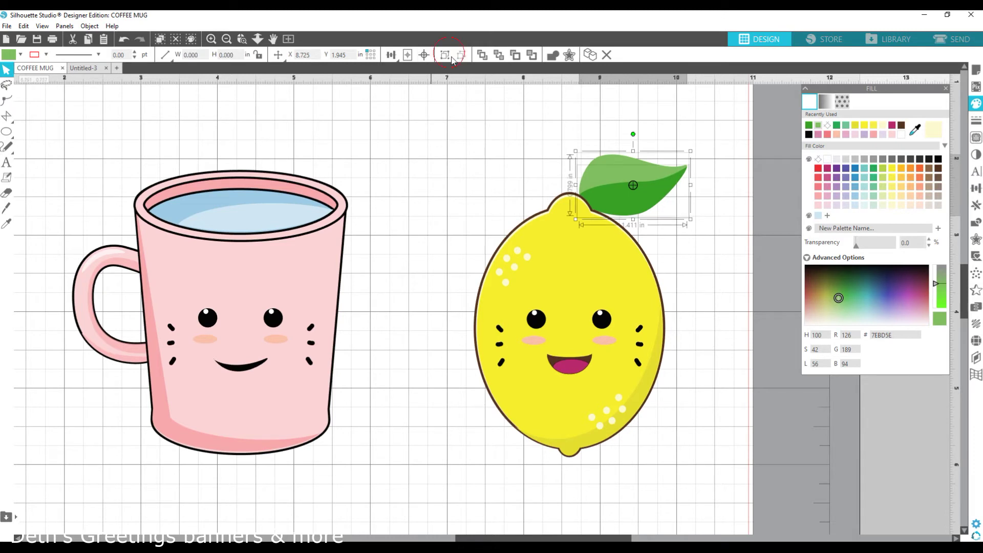
Step: Create a thin rounded-corner offset around the leaf
left_click(975, 239)
left_click(840, 114)
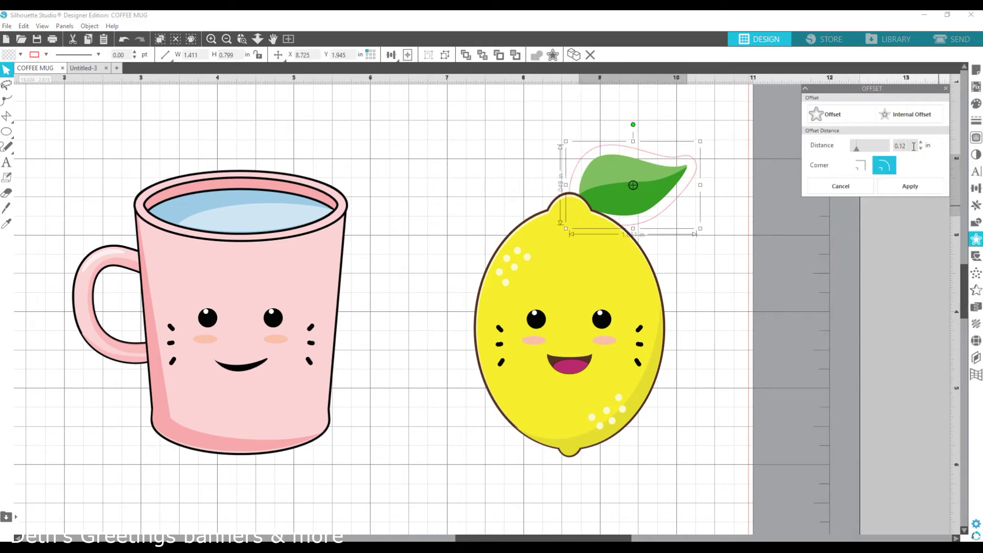
left_click(920, 181)
Step: Fill the leaf's offset shape with dark brown and remove its line color
left_click(975, 103)
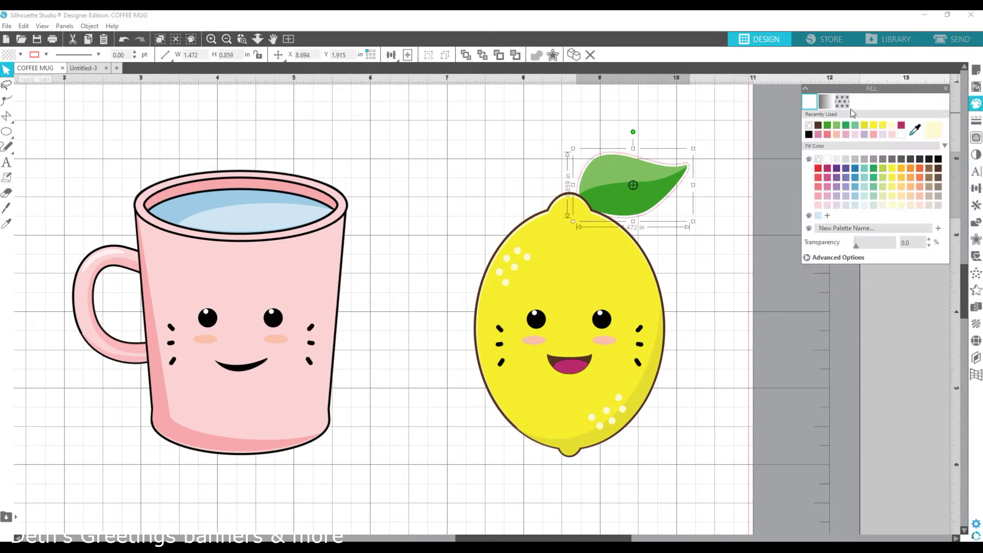
left_click(815, 128)
left_click(975, 120)
left_click(824, 102)
left_click(810, 125)
left_click(709, 250)
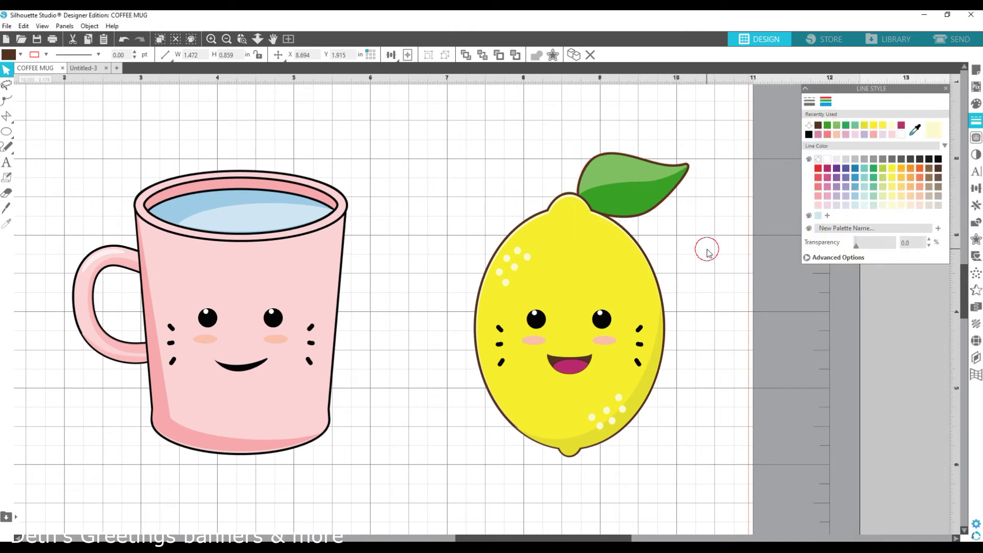
Step: Group the leaf with its brown border, mirror a copy to the left and send the copy behind the lemon
left_click_drag(690, 208, 610, 137)
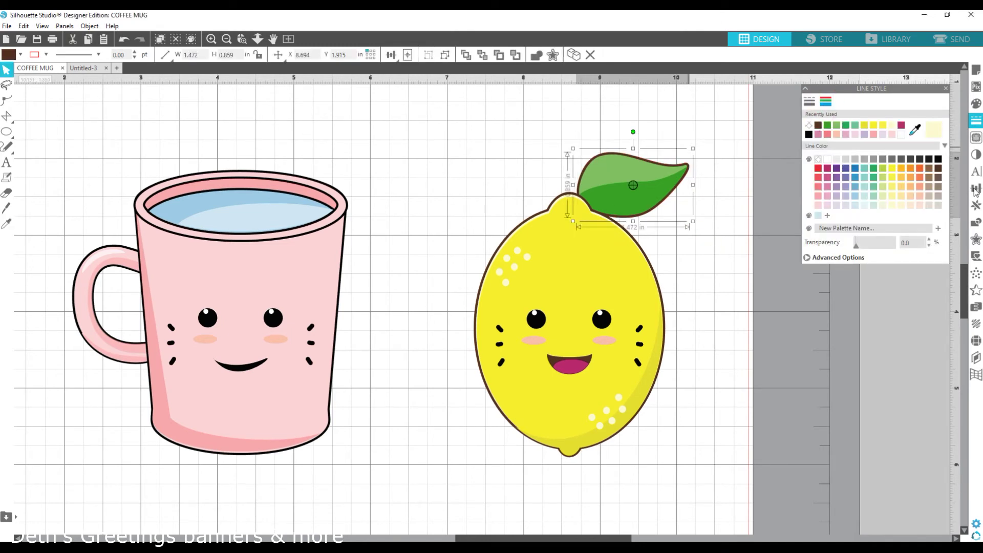
left_click(975, 205)
left_click(914, 203)
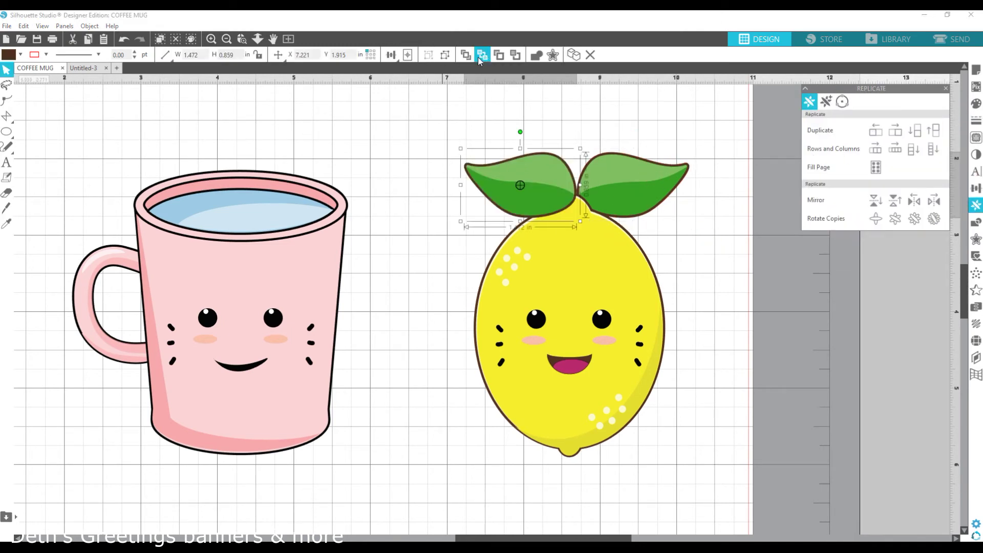
left_click(736, 371)
Step: Group the two leaves, shrink the pair to 2.426 in wide and center it horizontally on the lemon
scroll(736, 371, "down", 1)
left_click(512, 158)
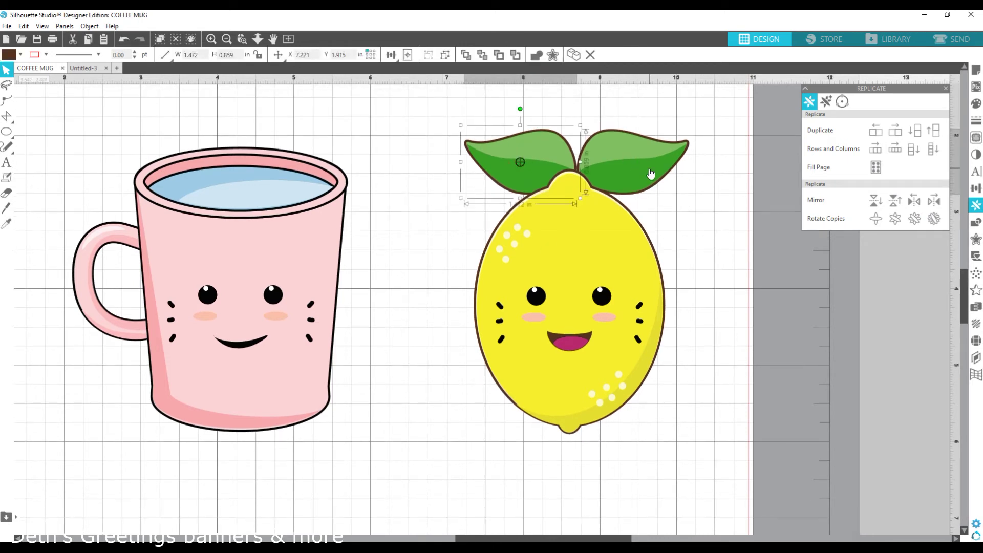
left_click(649, 171, "shift")
left_click(568, 224, "shift")
left_click(975, 188)
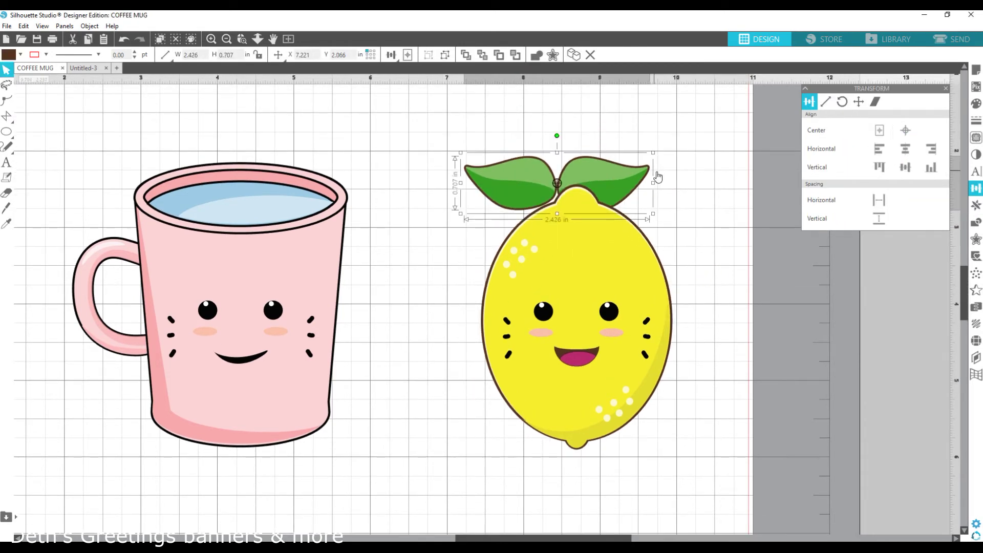
left_click(630, 240, "shift")
left_click(904, 149)
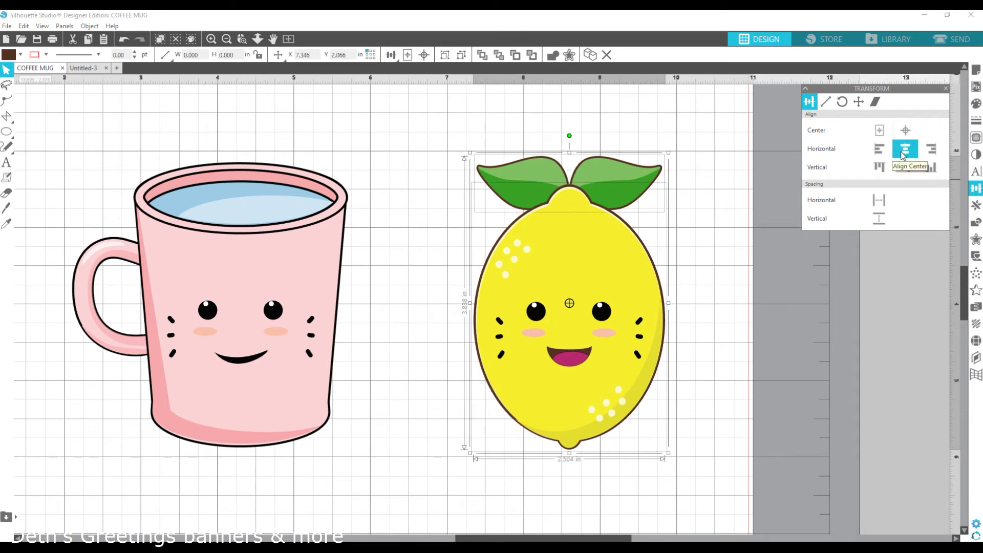
left_click(723, 268)
Step: Group the whole lemon character, move it closer to the mug and tilt it slightly clockwise
scroll(723, 269, "down", 1)
left_click(257, 39)
left_click_drag(424, 336, 611, 439)
key("i")
key("v")
left_click_drag(570, 372, 507, 355)
left_click_drag(479, 175, 496, 190)
left_click_drag(482, 256, 493, 255)
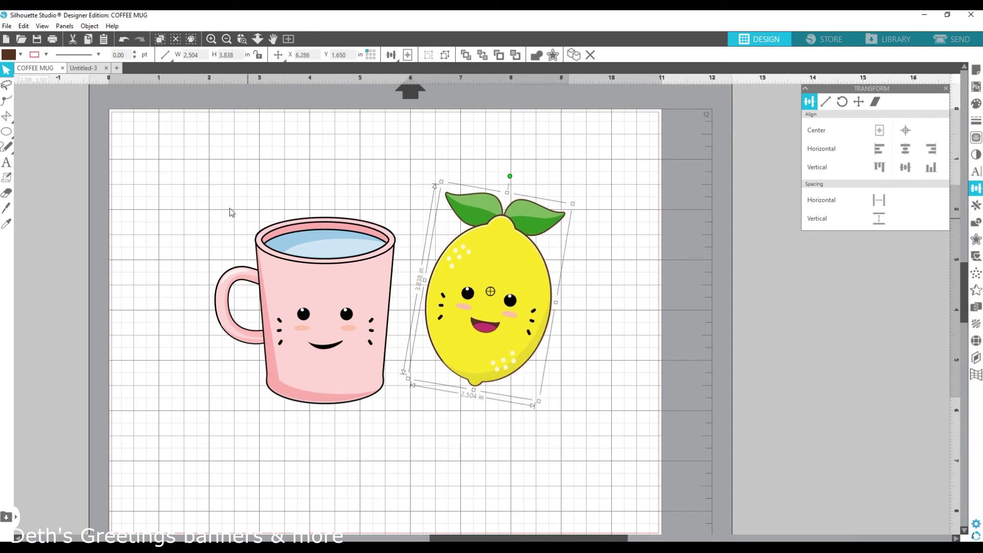
Step: Group the mug character and tilt it slightly counterclockwise
left_click_drag(205, 205, 394, 430)
key("ctrl+g")
left_click_drag(306, 197, 291, 198)
Step: Align the mug and lemon along their bottoms, group them and center the group on the page
scroll(364, 320, "down", 2)
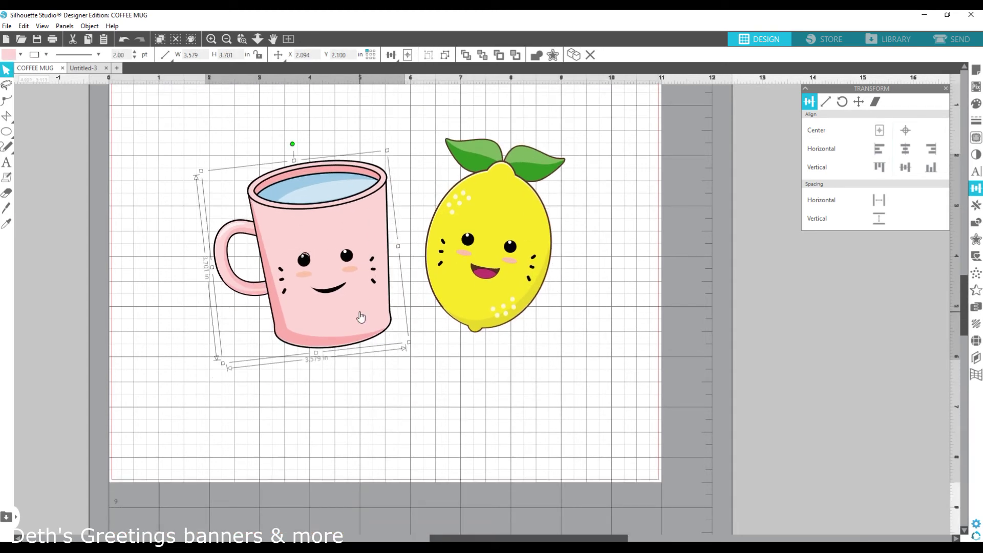
left_click(494, 309, "shift")
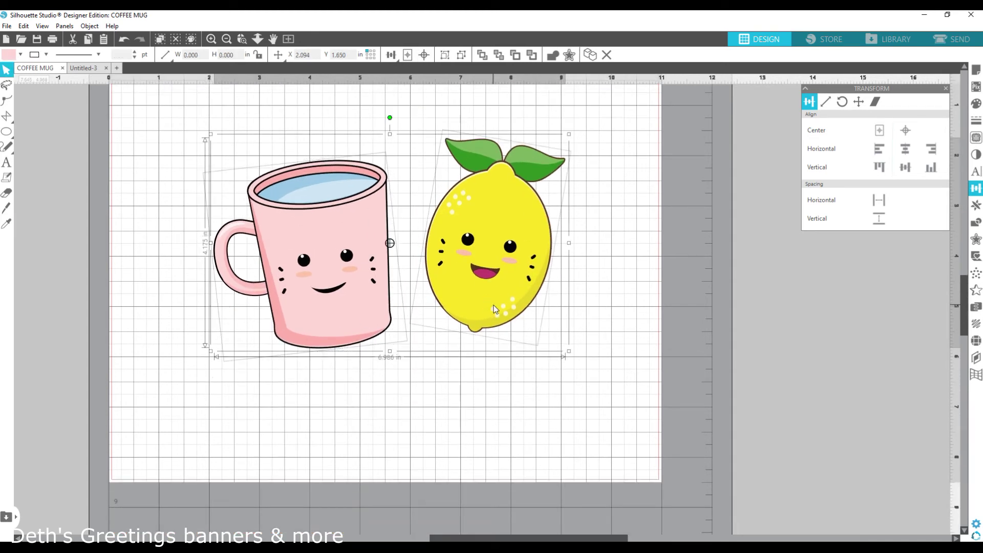
left_click(930, 168)
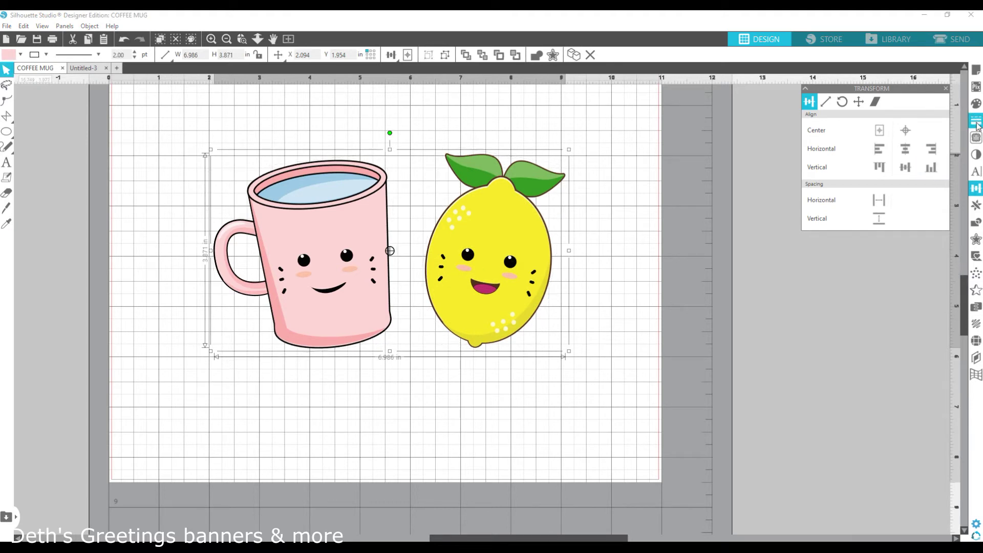
left_click(905, 130)
left_click(606, 361)
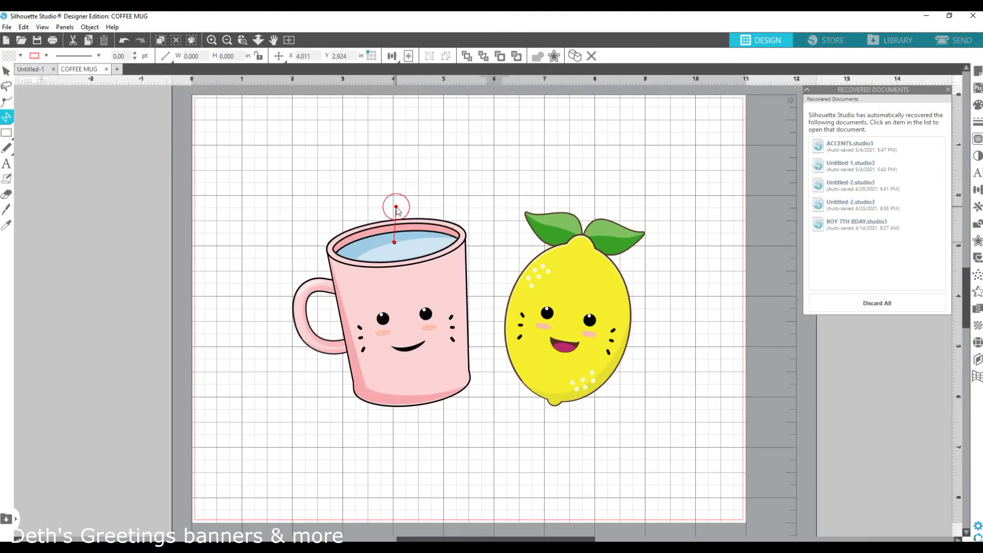
Step: Draw a closed zigzag steam outline with straight segments rising from the mug's drink
left_click(373, 194)
left_click(386, 162)
left_click(386, 191)
left_click(412, 201)
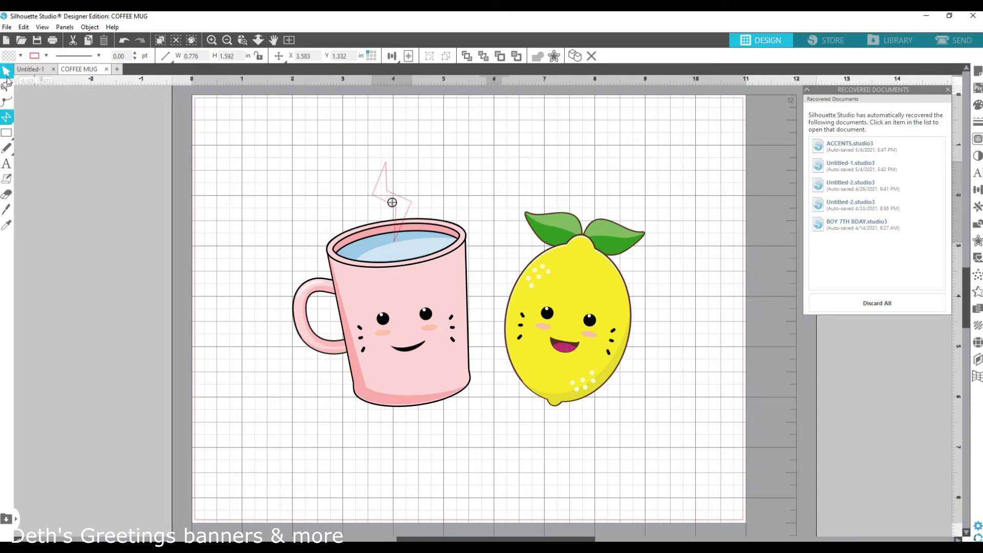
Step: Convert the zigzag steam outline's nodes to curves so its straight segments form a smooth wavy wisp
left_click(6, 102)
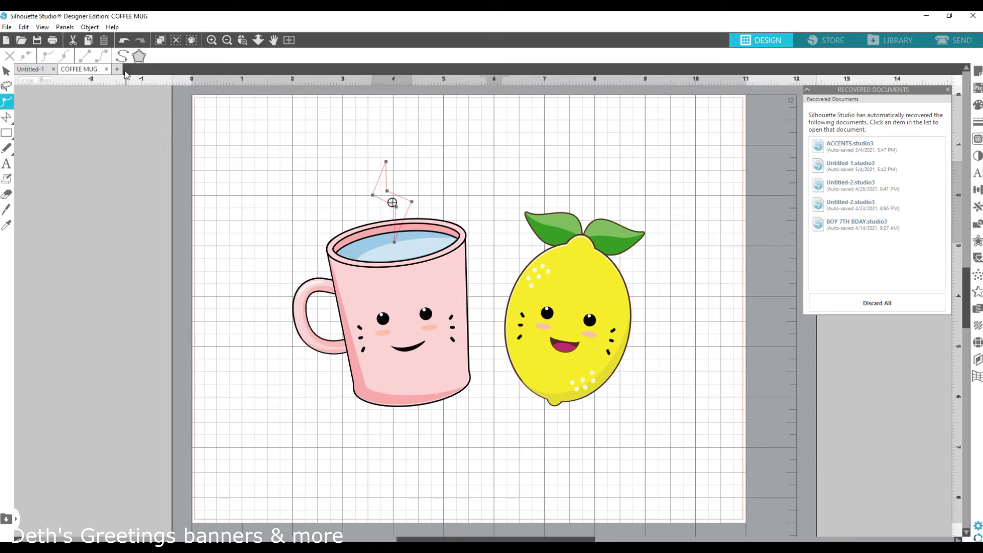
left_click(374, 196)
left_click(396, 206)
left_click(103, 57)
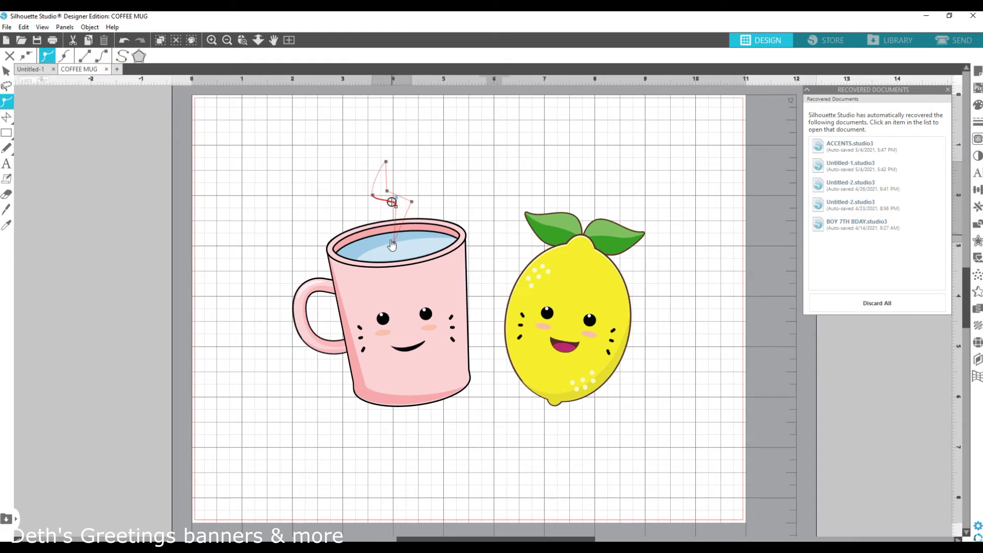
left_click(102, 55)
left_click(386, 162)
left_click(101, 56)
left_click(412, 202)
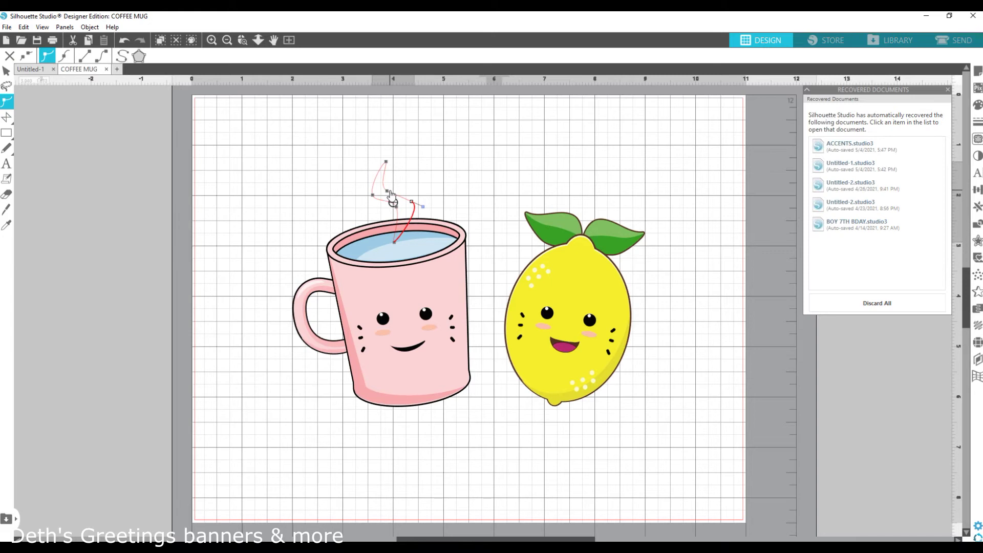
left_click(99, 59)
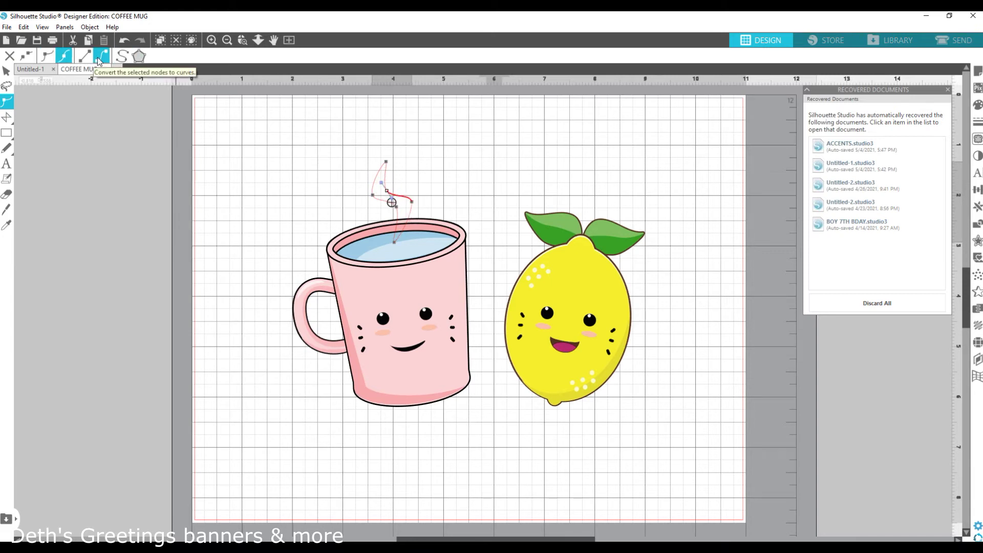
Step: Fill the wavy steam shape with light blue and remove its outline colour
left_click(978, 106)
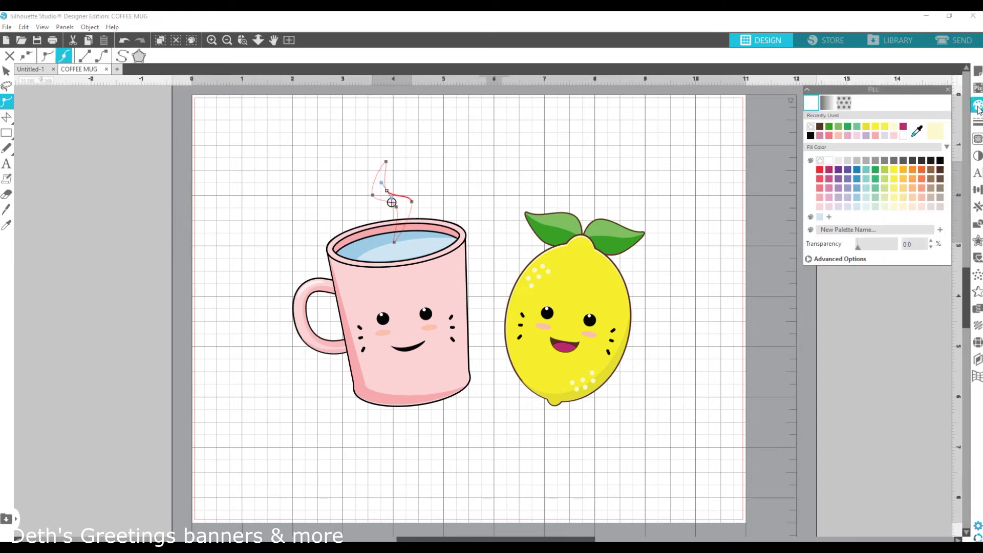
left_click(862, 163)
left_click(977, 122)
left_click(827, 102)
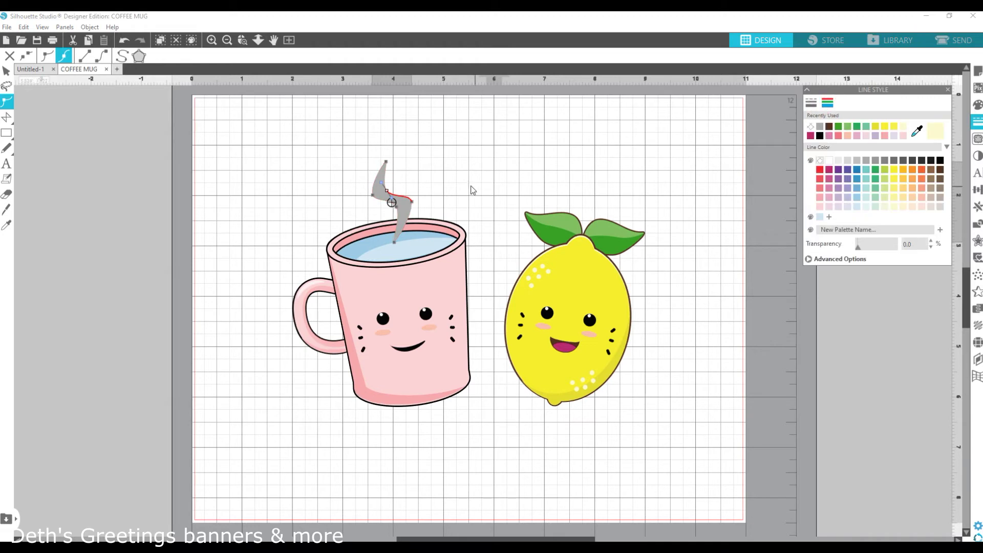
left_click(978, 106)
left_click(858, 205)
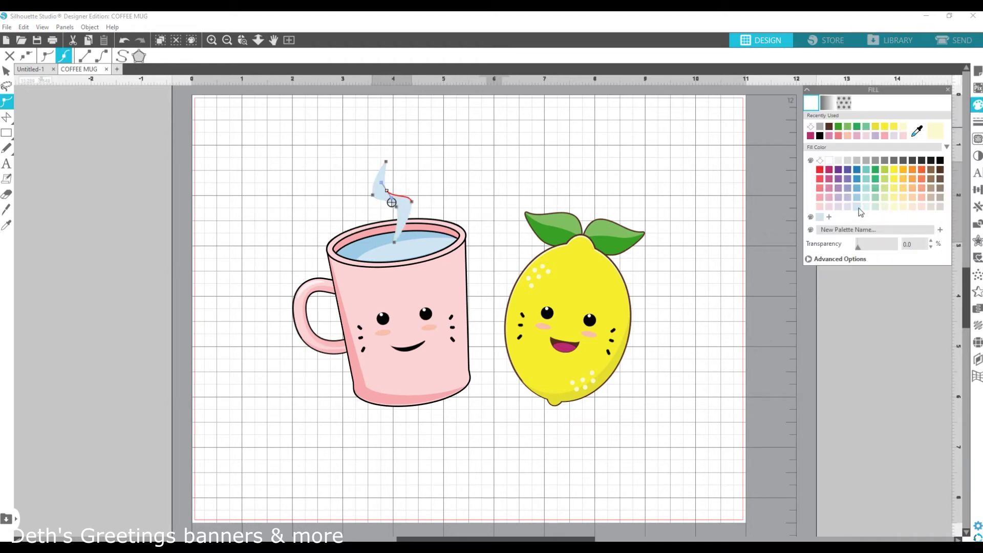
double_click(406, 214)
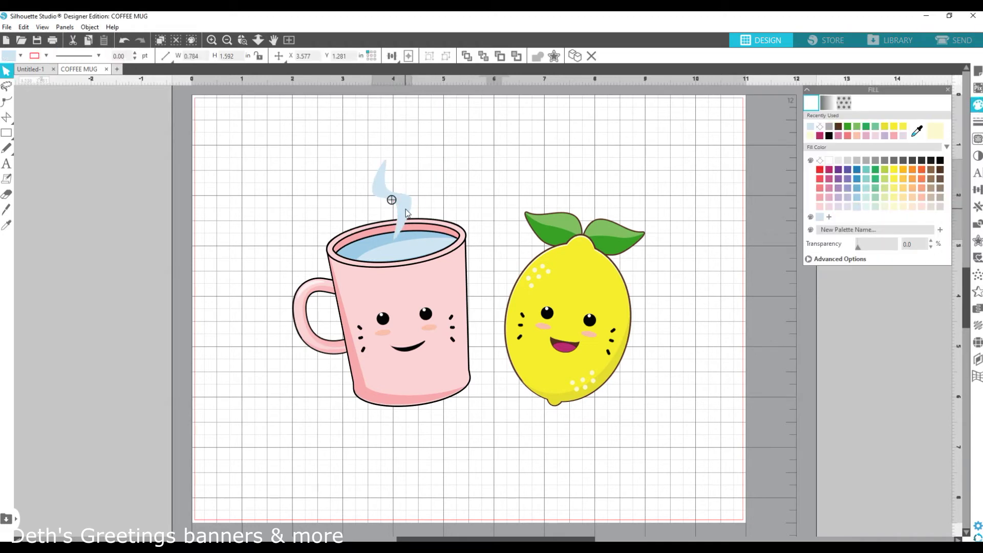
Step: Duplicate the steam wisp to its right and shrink the copy to about 0.48 by 1.04 in
key("i")
left_click(406, 213)
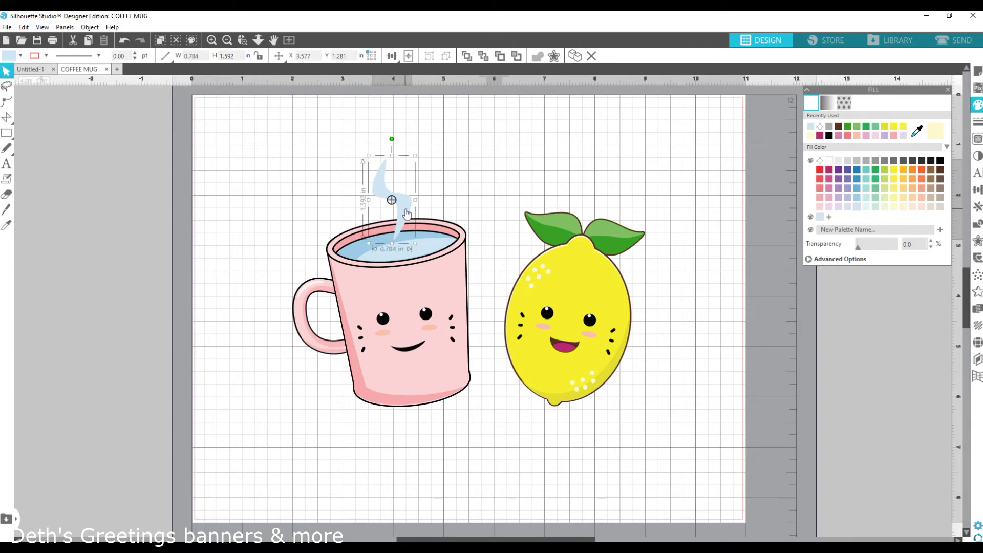
left_click_drag(407, 214, 438, 195)
left_click_drag(420, 238, 421, 224)
left_click_drag(421, 152, 421, 157)
left_click_drag(429, 199, 426, 199)
left_click(242, 40)
left_click_drag(304, 131, 460, 256)
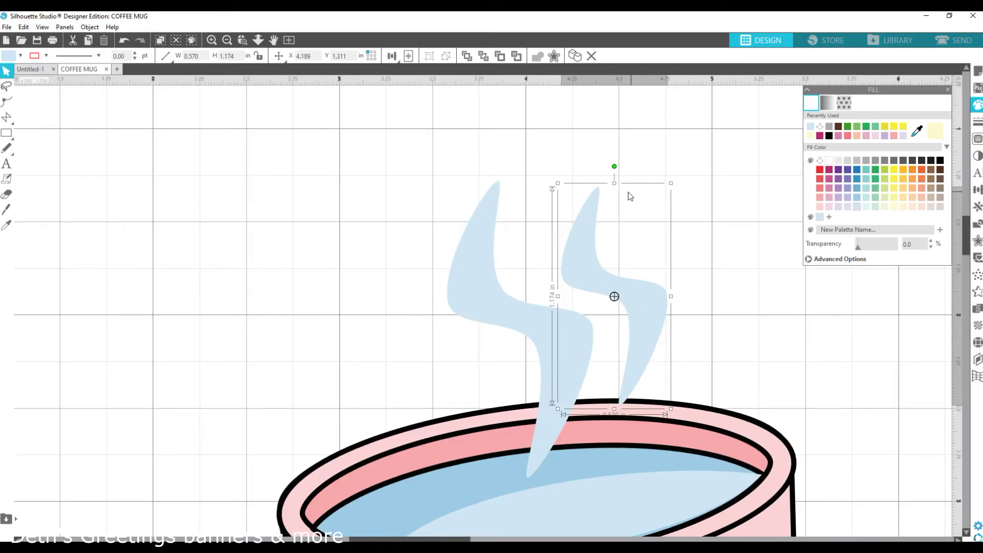
left_click_drag(671, 183, 660, 208)
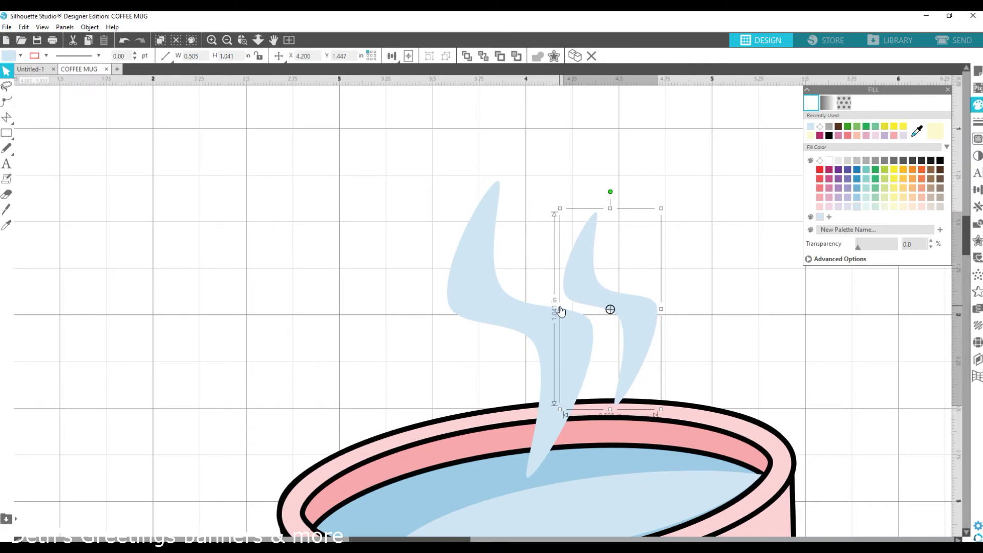
left_click_drag(559, 309, 564, 310)
Step: Duplicate the small steam wisp and place the copy slightly lower, left of the large wisp
left_click(977, 189)
left_click(977, 206)
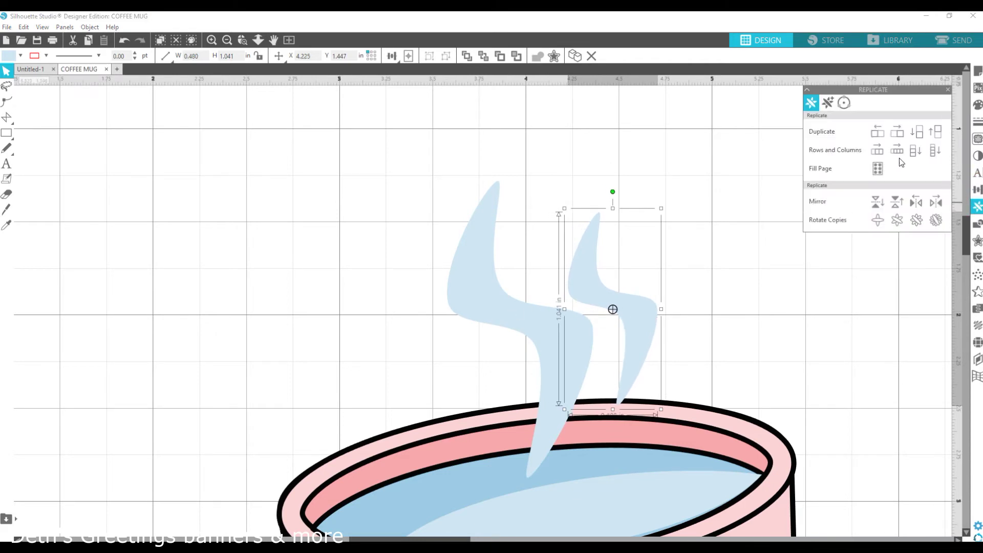
left_click_drag(635, 330, 544, 331)
left_click_drag(500, 291, 387, 316)
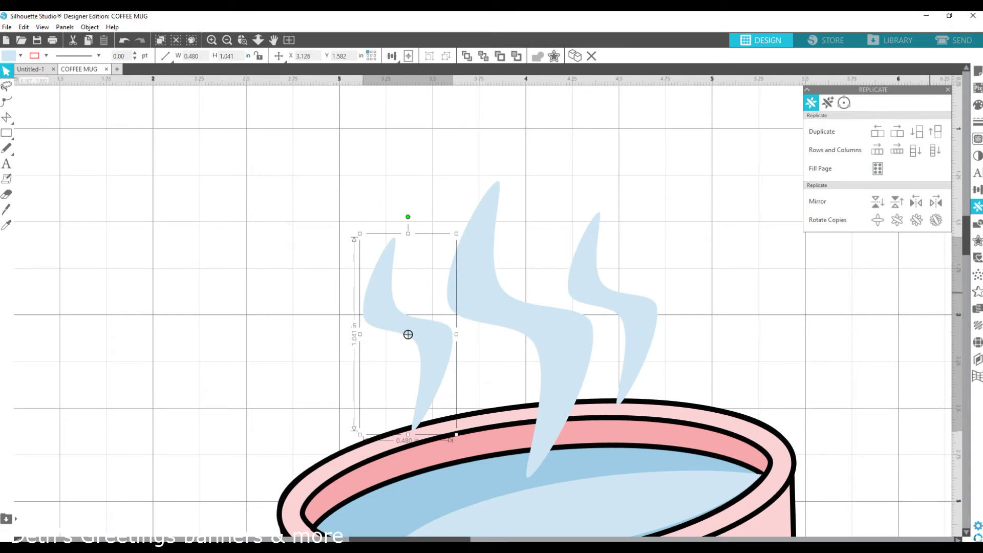
Step: Create a narrow round-cornered offset around all three steam wisps
left_click(522, 332, "shift")
left_click(631, 322, "shift")
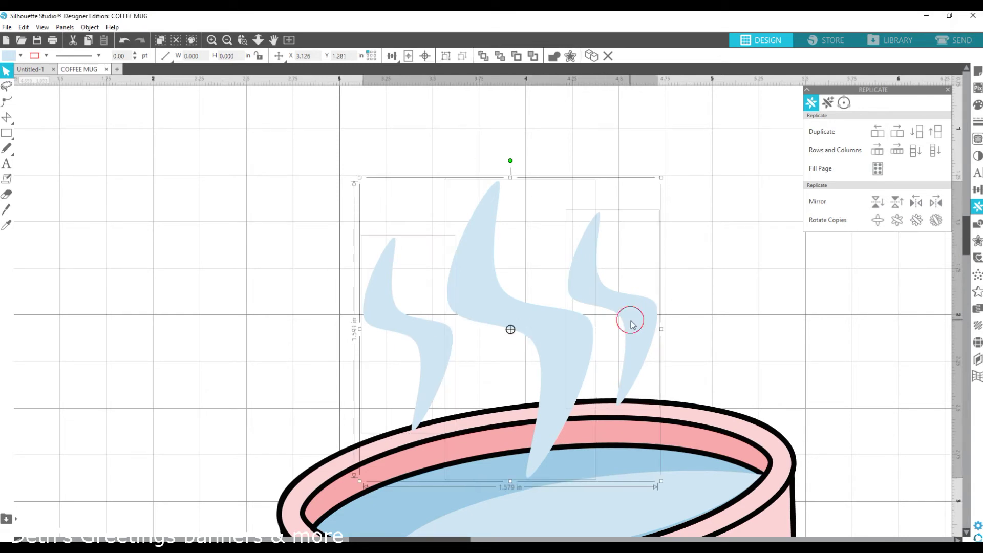
left_click(977, 240)
left_click(826, 116)
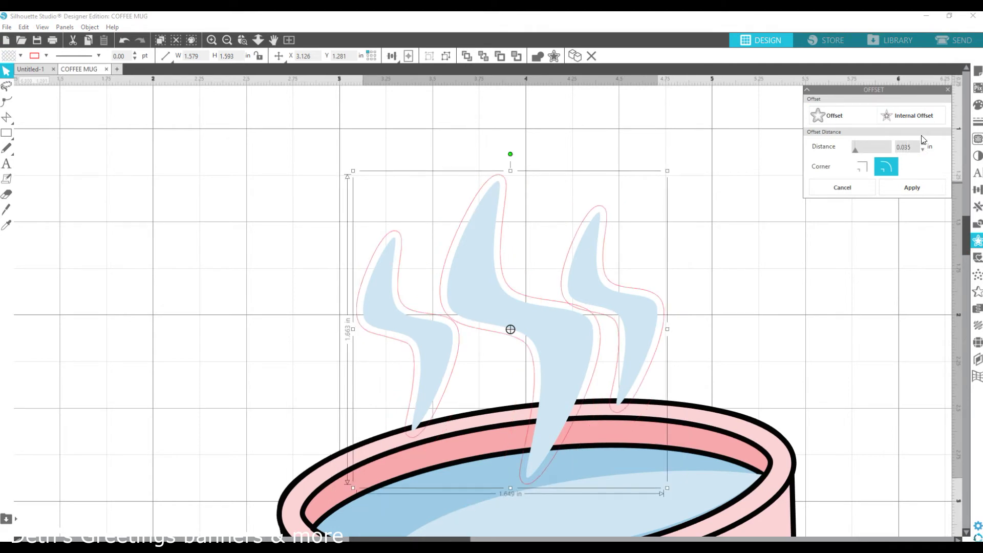
left_click(902, 186)
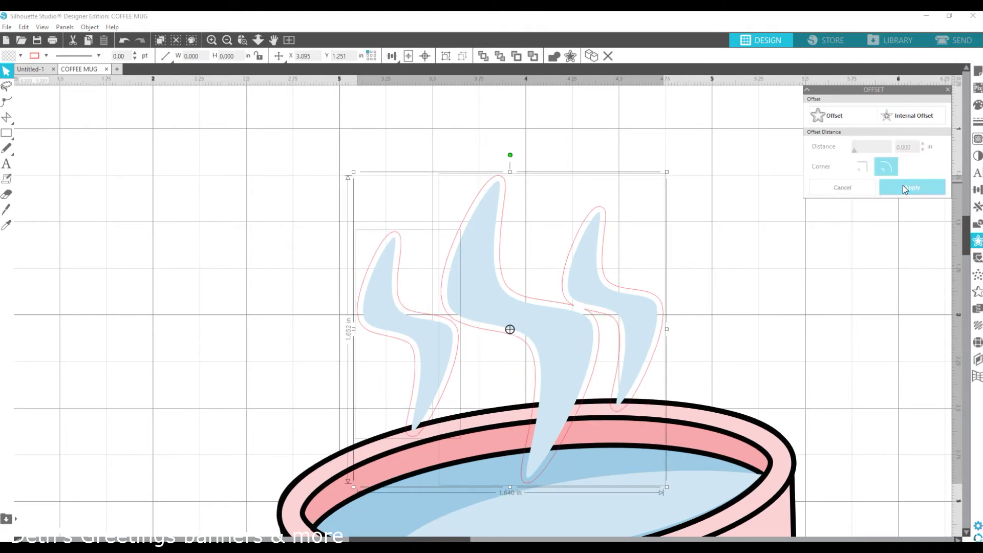
Step: Fill the offset shapes around the steam wisps with dark brown
left_click(977, 105)
left_click(940, 169)
left_click(977, 121)
left_click(743, 264)
scroll(744, 264, "down", 1)
scroll(743, 263, "down", 2)
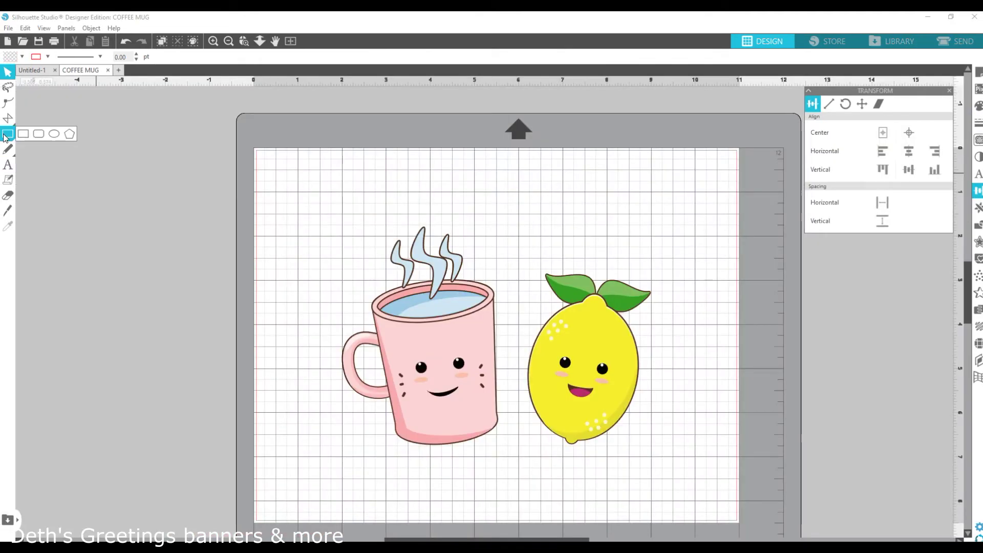
Step: Add the text "Good" above the mug and lemon and enlarge it to about 4.33 in wide
left_click(8, 165)
left_click(460, 222)
type("Good")
left_click(461, 223)
left_click(502, 225)
left_click_drag(571, 180, 655, 142)
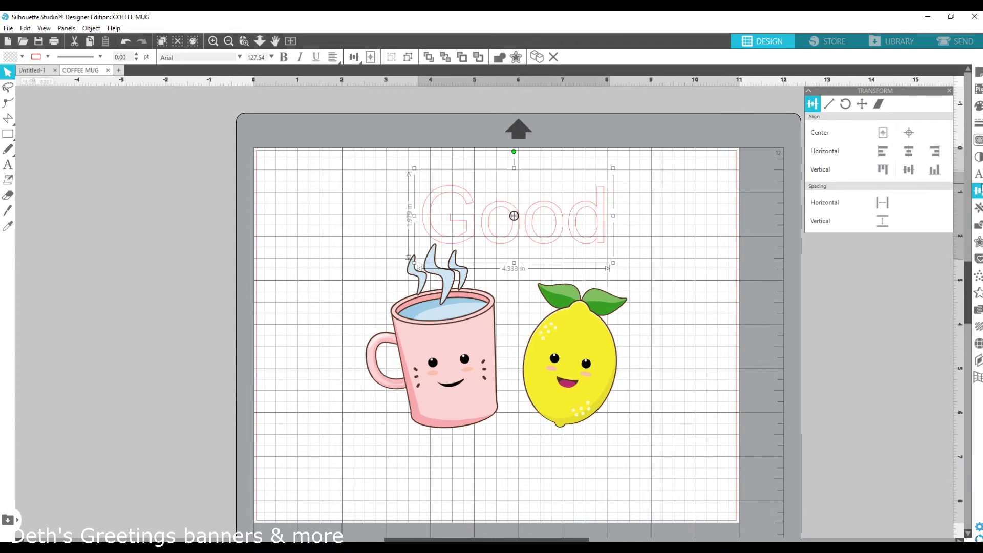
Step: Style the word "Good" in orange with the Mr Rabbit font, enlarged to about 226 pt
left_click(977, 105)
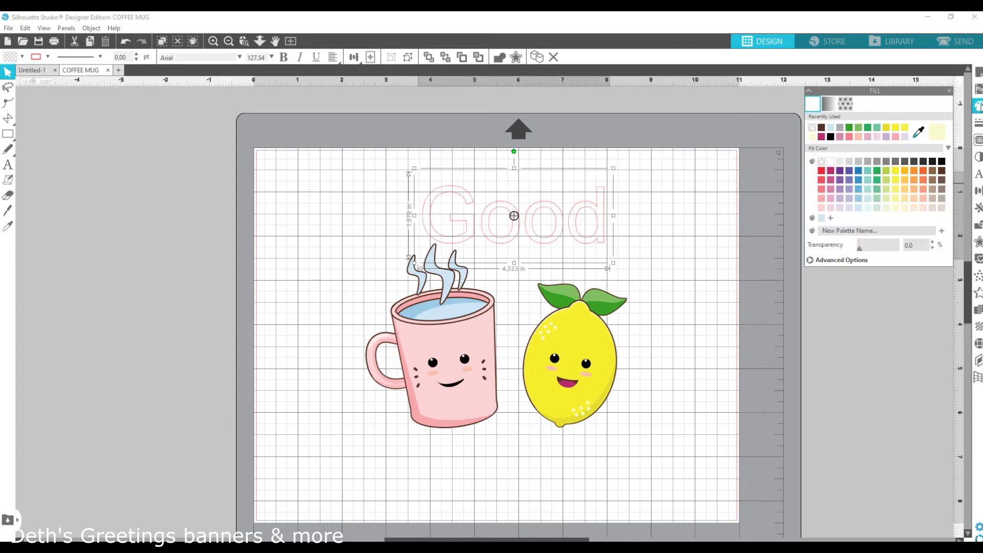
left_click(923, 172)
left_click(977, 174)
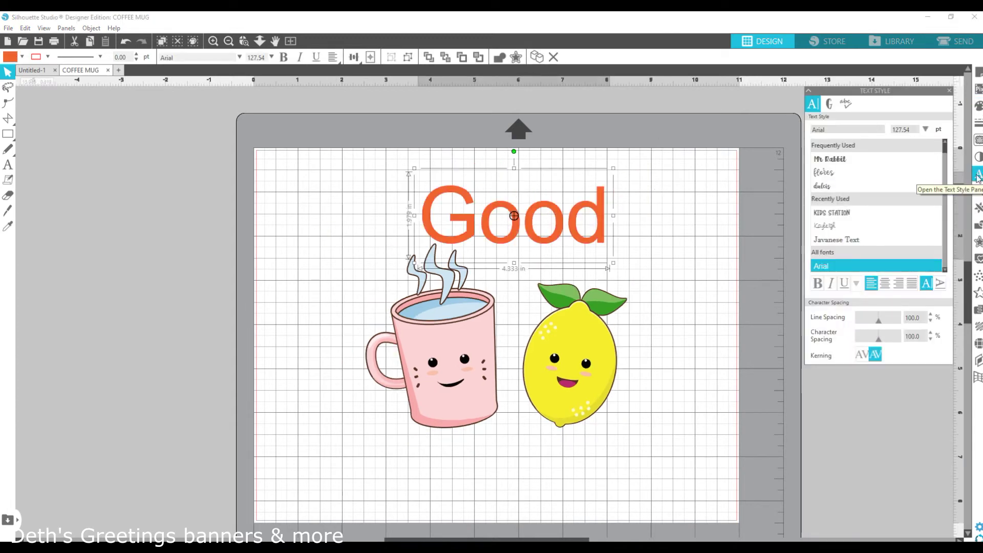
left_click(842, 172)
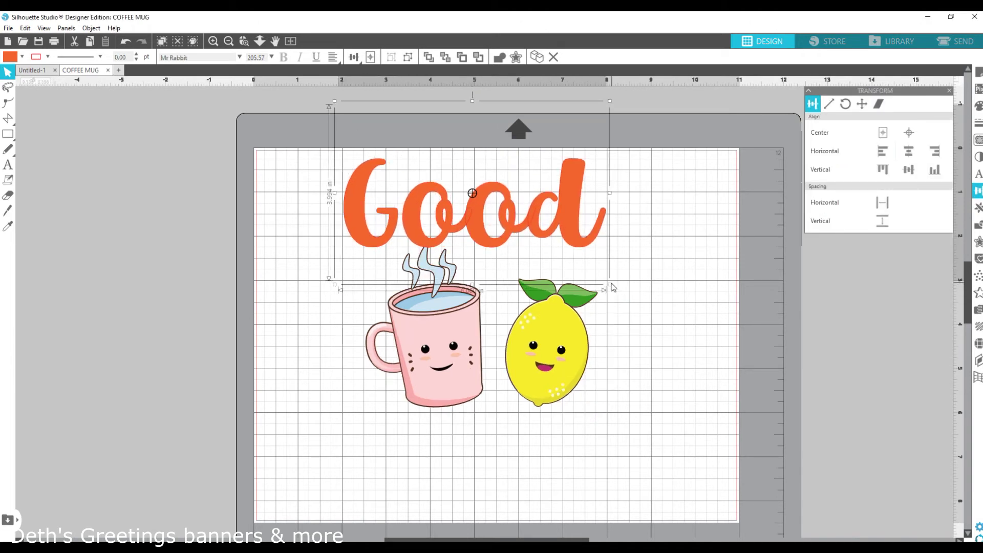
left_click_drag(612, 287, 642, 297)
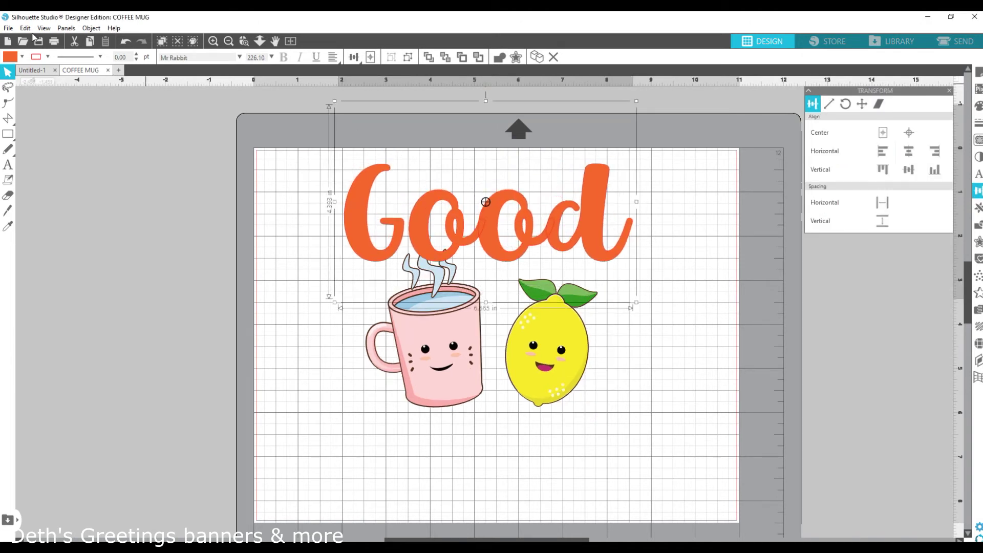
Step: Draw a short white freehand highlight, about 0.10 by 0.14 in, inside the upper left curve of the G
left_click(244, 41)
left_click_drag(328, 150, 652, 287)
left_click(949, 91)
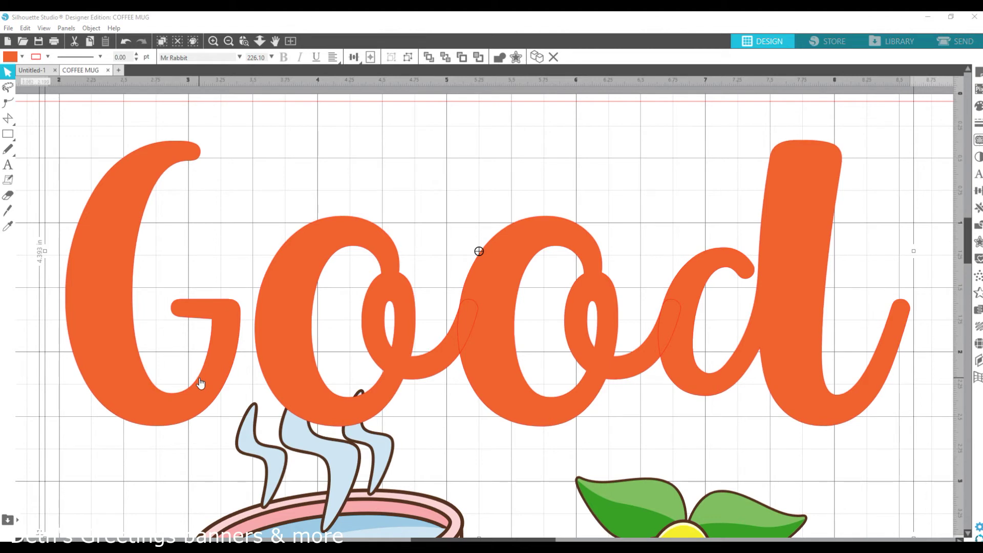
left_click(8, 118)
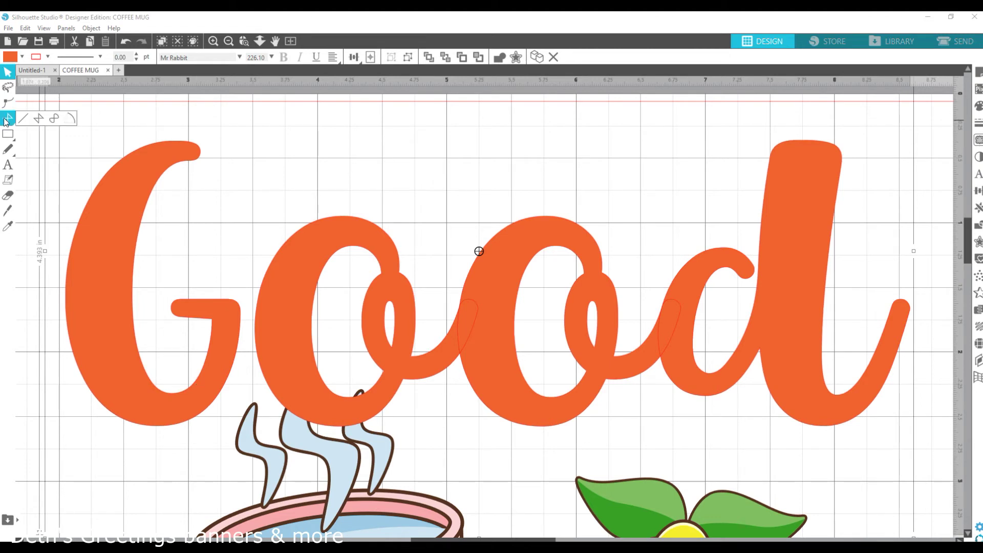
left_click(124, 162)
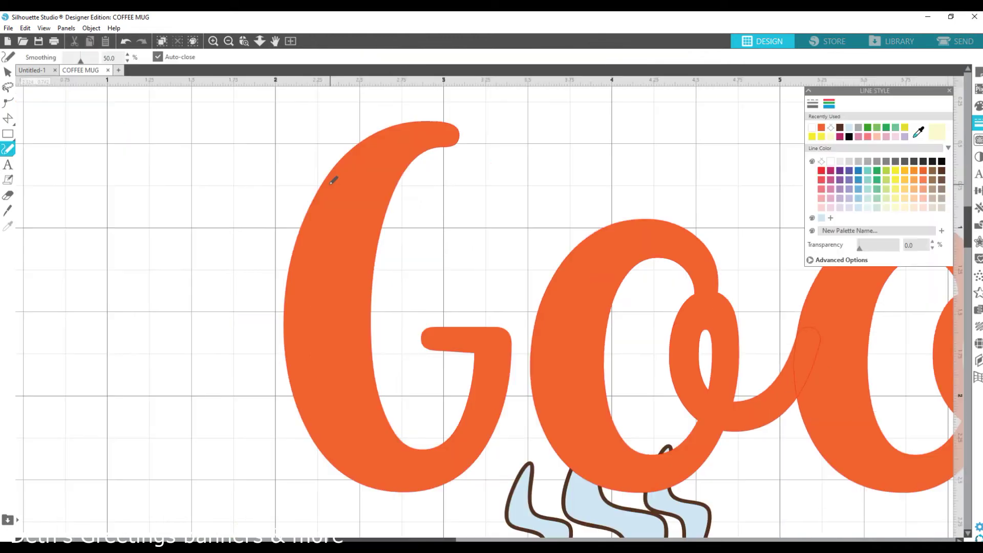
left_click_drag(329, 188, 348, 162)
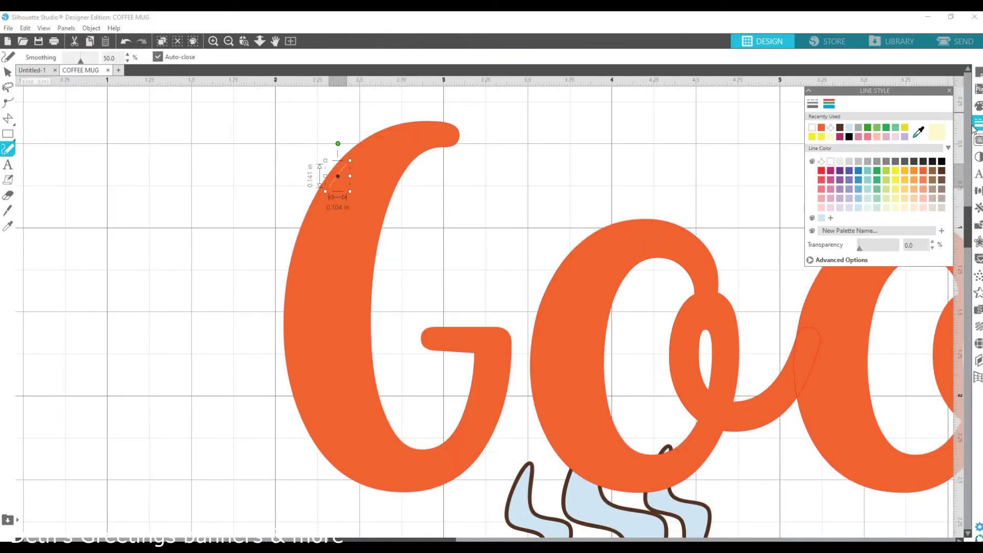
Step: Set the G highlight stroke's line thickness to 4 pt
left_click(812, 104)
type("4")
key("Return")
left_click(7, 72)
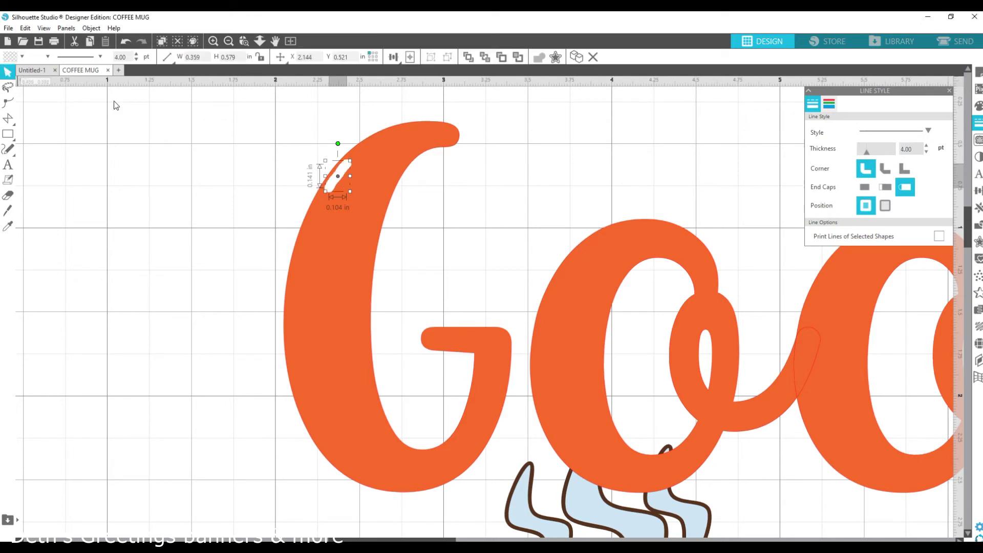
Step: Delete the intermediate nodes of the G highlight stroke, keeping only its two end nodes
left_click(243, 41)
left_click_drag(301, 138, 377, 227)
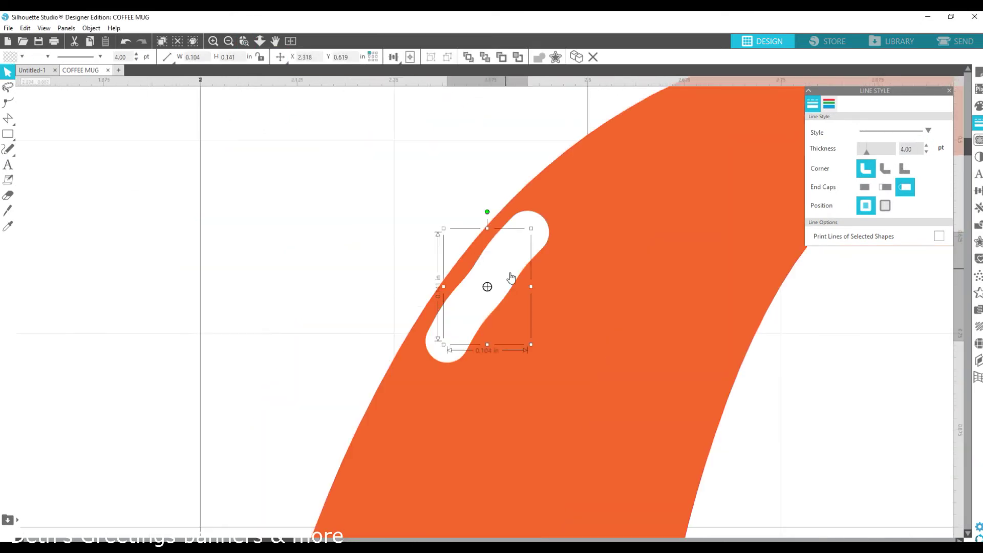
left_click(10, 104)
left_click(487, 286)
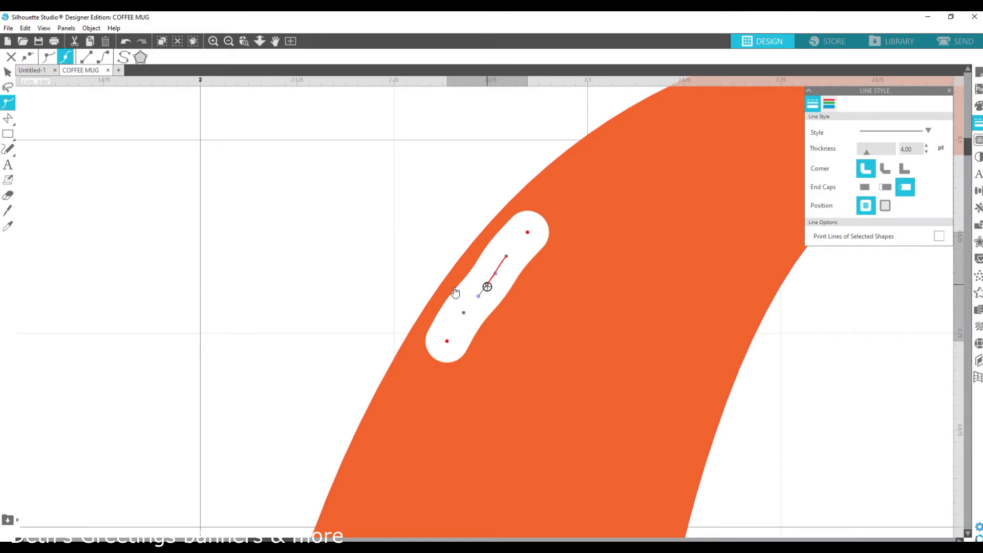
left_click(12, 57)
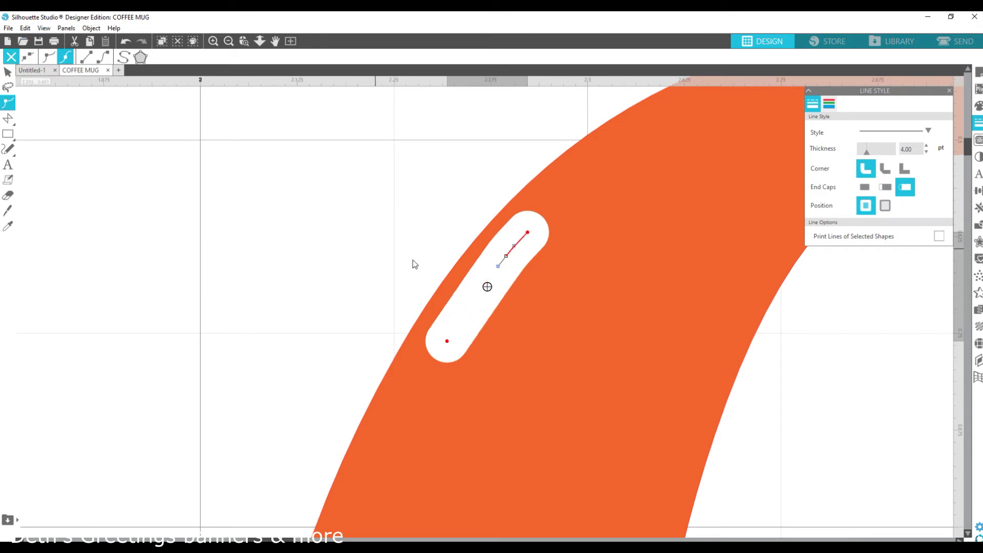
mouse_move(497, 267)
left_mouse_down()
mouse_move(484, 257)
mouse_move(497, 268)
left_mouse_up()
left_click(14, 59)
left_click_drag(519, 239, 476, 282)
Step: Adjust the end node handles to bend the highlight stroke into a smooth arc following the G's edge
left_click(449, 342)
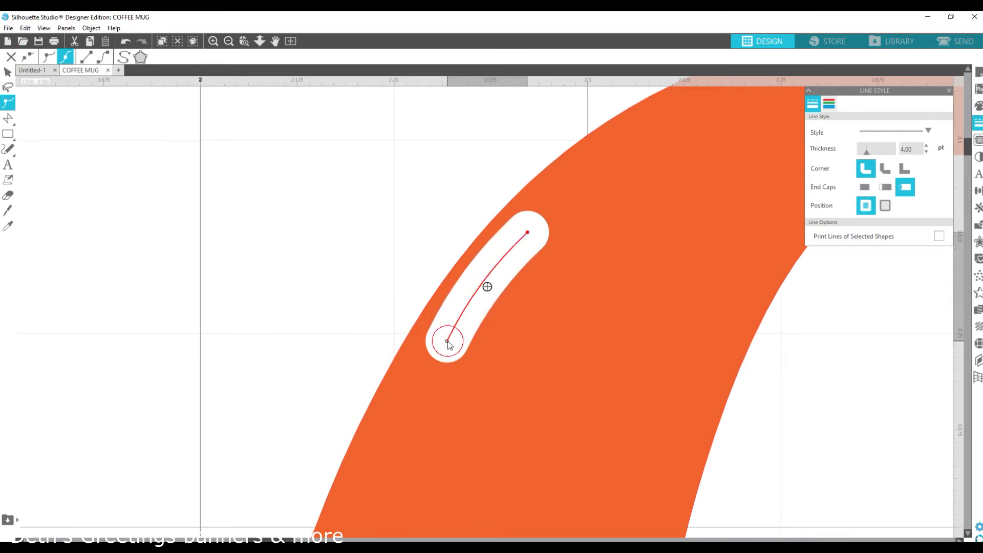
left_click(104, 61)
left_click_drag(479, 298, 457, 285)
left_click(527, 232)
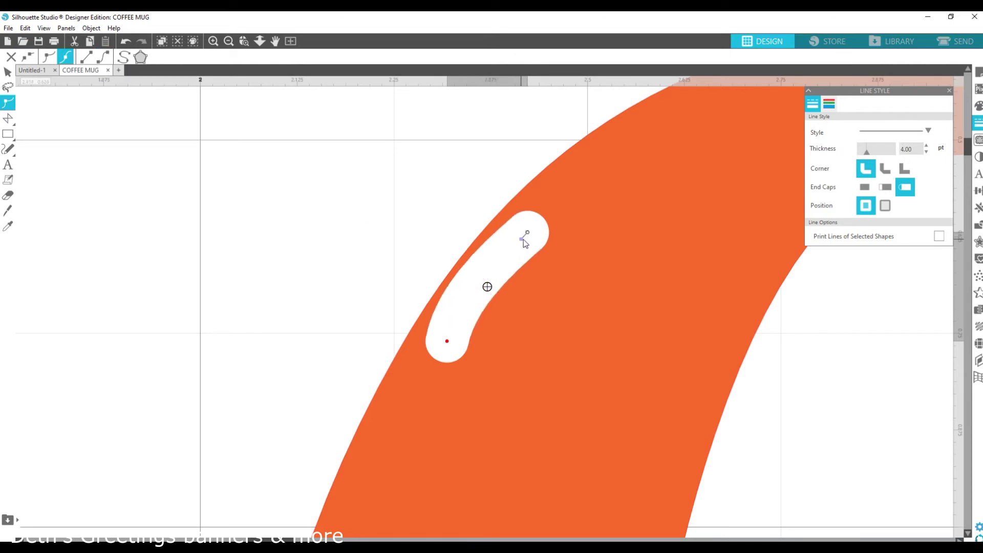
left_click(448, 341)
left_click_drag(457, 286, 477, 281)
Step: Reduce the G highlight stroke's line thickness to 3 pt
left_click(259, 41)
left_click_drag(306, 153, 309, 177)
left_click(259, 41)
left_click_drag(338, 336, 307, 235)
left_click_drag(915, 149, 856, 152)
type("3")
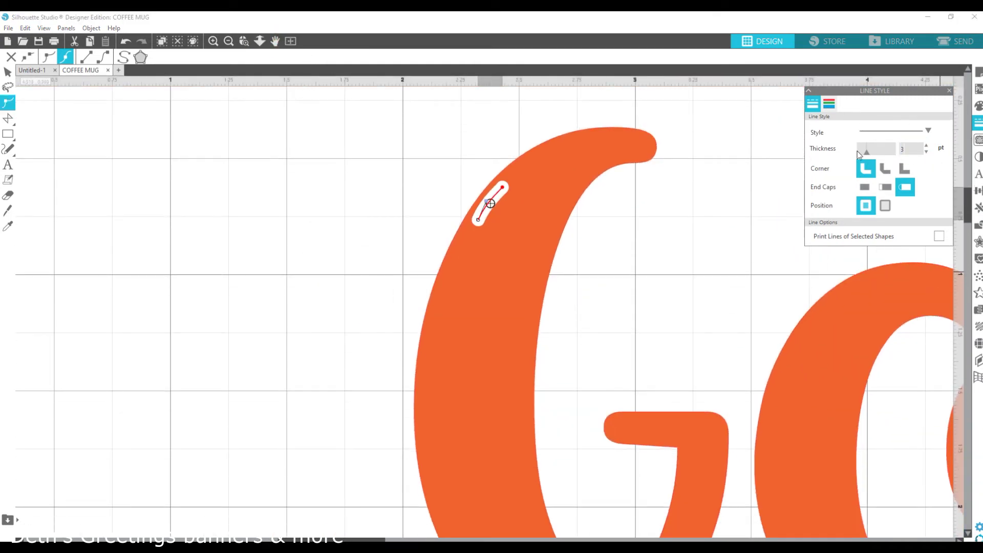
key("Return")
left_click(347, 118)
Step: Duplicate the highlight stroke along the G's left edge and adjust the pair into a short upper and a longer lower mark
scroll(347, 117, "down", 2)
left_click(259, 41)
left_click_drag(658, 274, 622, 205)
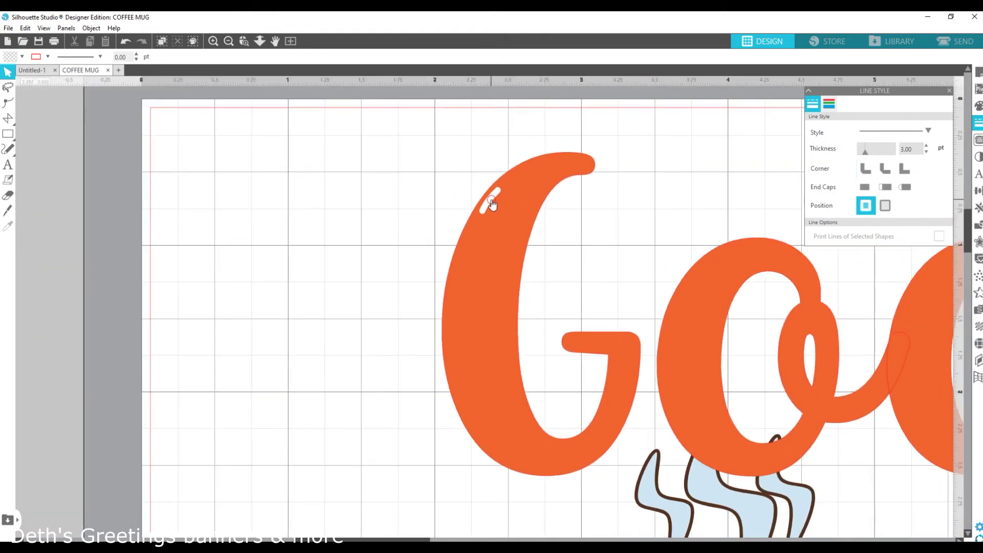
left_click(489, 203)
mouse_move(489, 203)
left_mouse_down()
mouse_move(496, 213)
mouse_move(468, 247)
mouse_move(477, 229)
left_mouse_up()
left_click(477, 187)
left_click(476, 223)
left_click_drag(469, 195, 472, 196)
Step: Try to centre-align the two G highlight marks horizontally
left_click(496, 193, "shift")
left_click(977, 191)
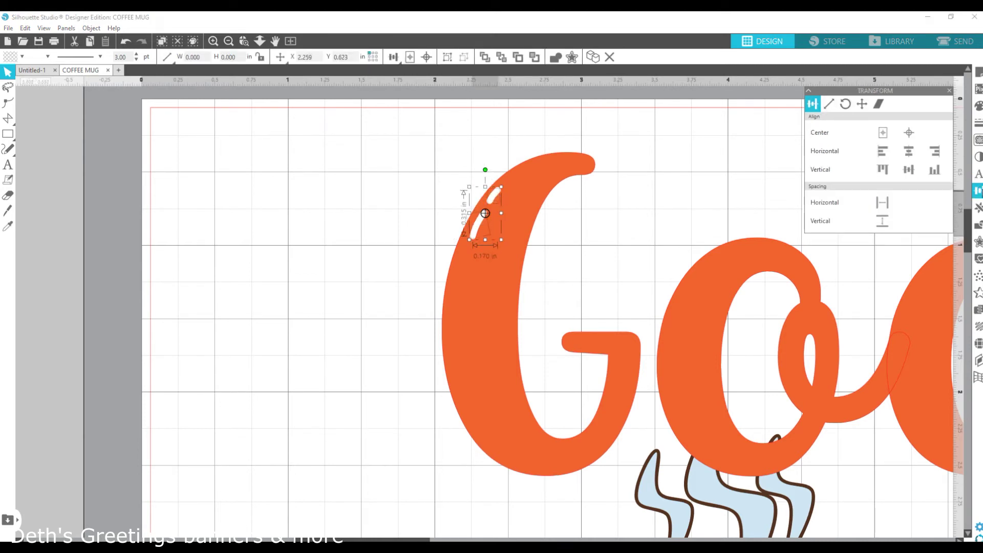
left_click(906, 169)
key("ctrl+z")
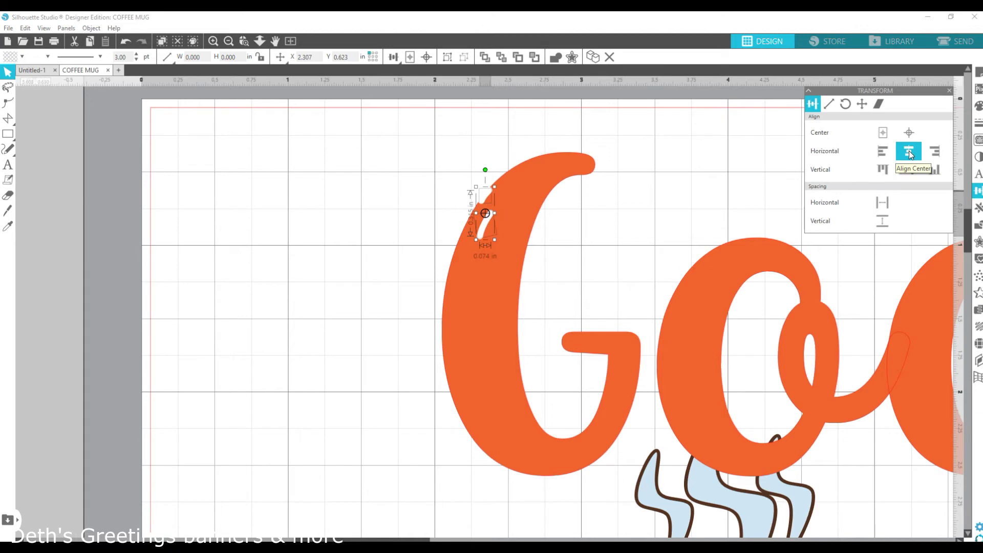
left_click(622, 261)
Step: Fine-tune the position and angle of the highlight marks along the G's upper outer edge
left_click(478, 227)
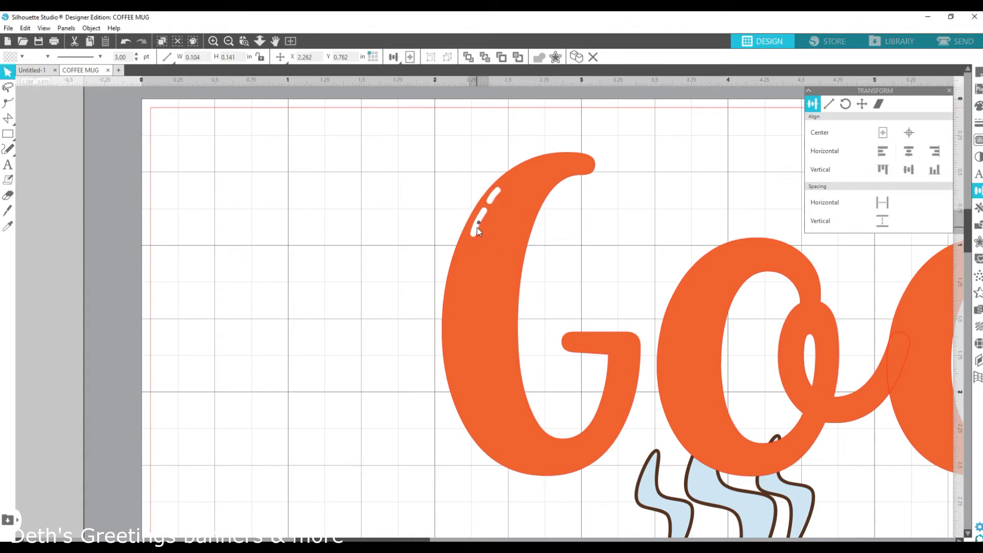
left_click(620, 239)
left_click(478, 219)
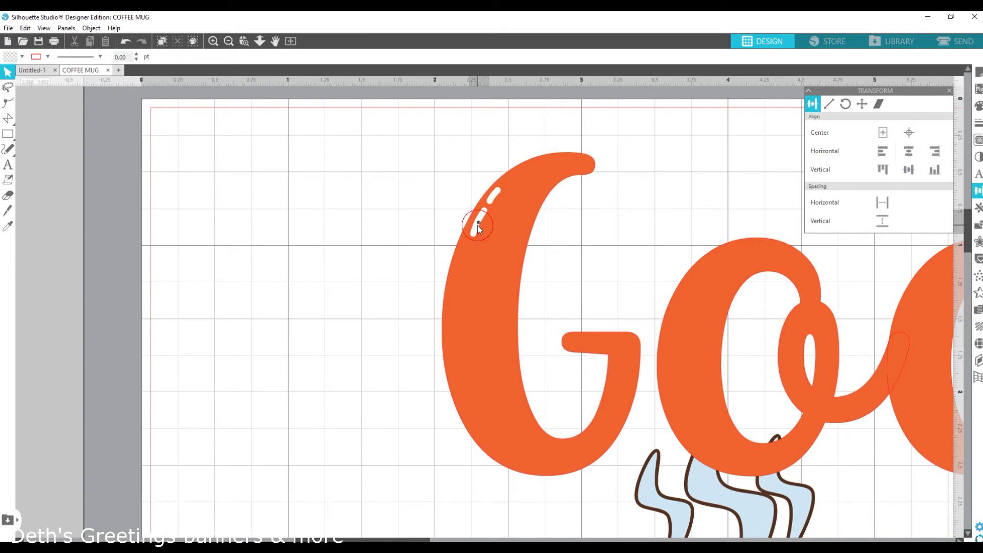
left_click_drag(480, 198, 508, 259)
scroll(509, 259, "up", 2)
key("z")
left_click_drag(395, 147, 548, 292)
left_click_drag(458, 338, 483, 285)
left_click_drag(443, 257, 450, 259)
left_click_drag(470, 298, 470, 284)
left_click(261, 40)
left_click_drag(807, 434, 786, 394)
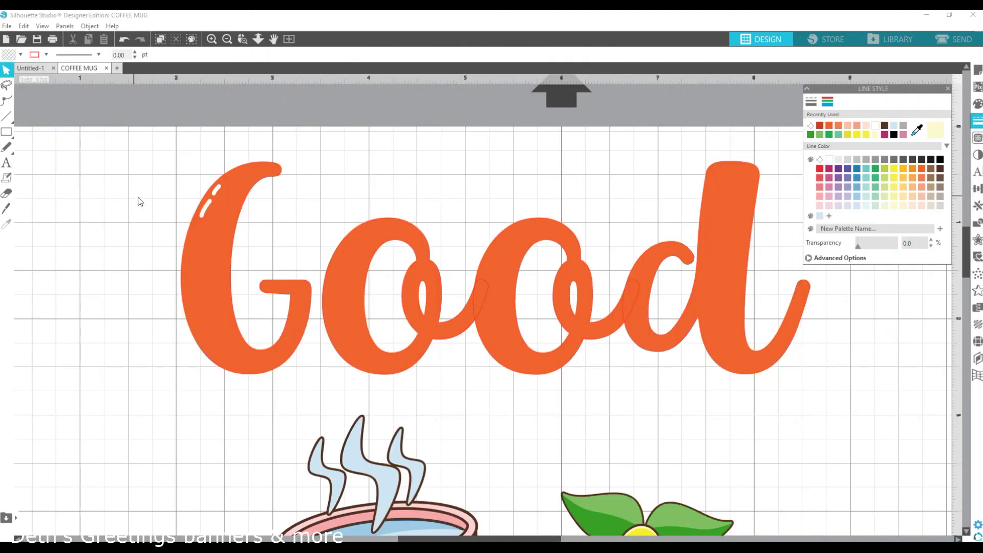
Step: Place a curved white highlight copy on the first o's upper outer edge and rotate it to follow the curve
left_click(204, 214)
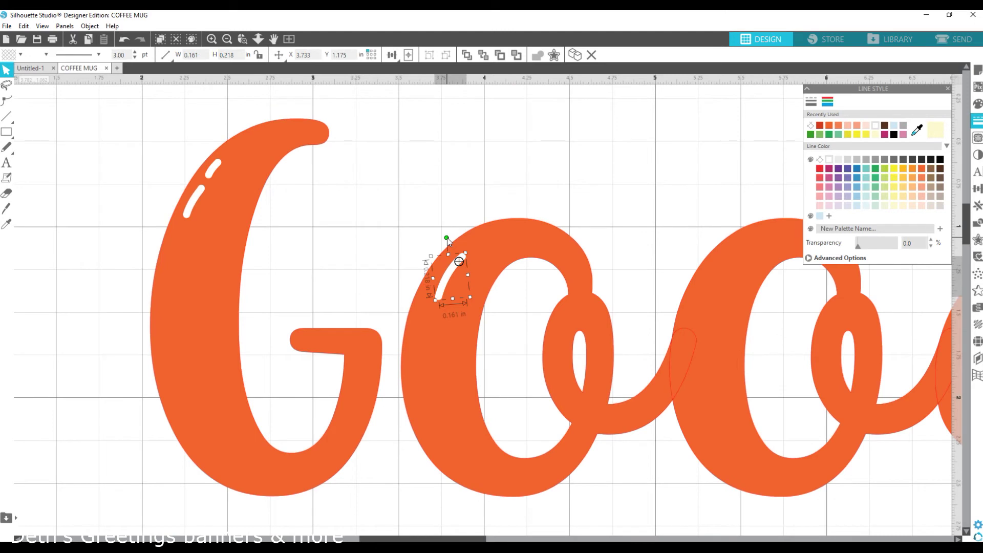
left_click_drag(452, 272, 448, 262)
left_click_drag(442, 227, 450, 233)
left_click(509, 334)
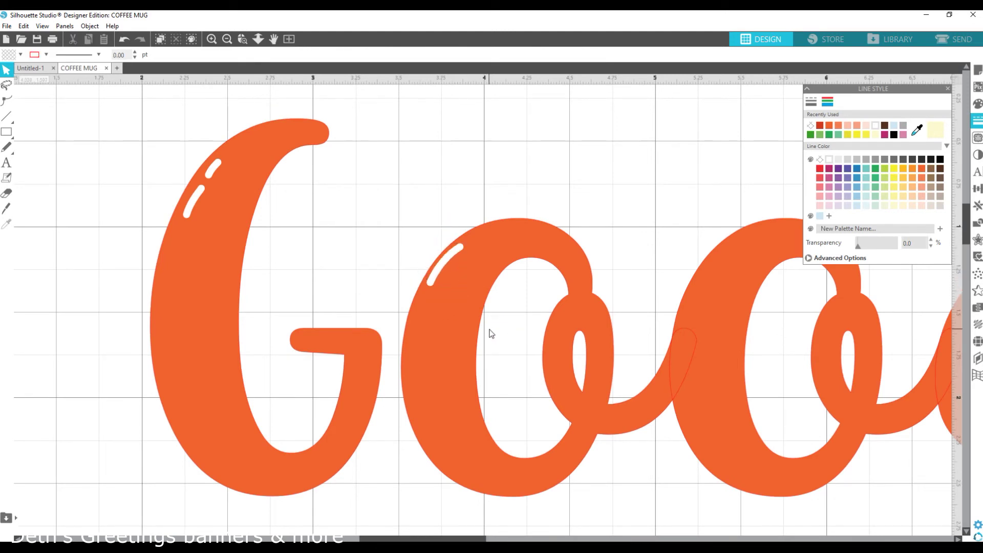
Step: Copy the first o's highlight to the same spot on the second o and rotate it slightly to fit
left_click(441, 263)
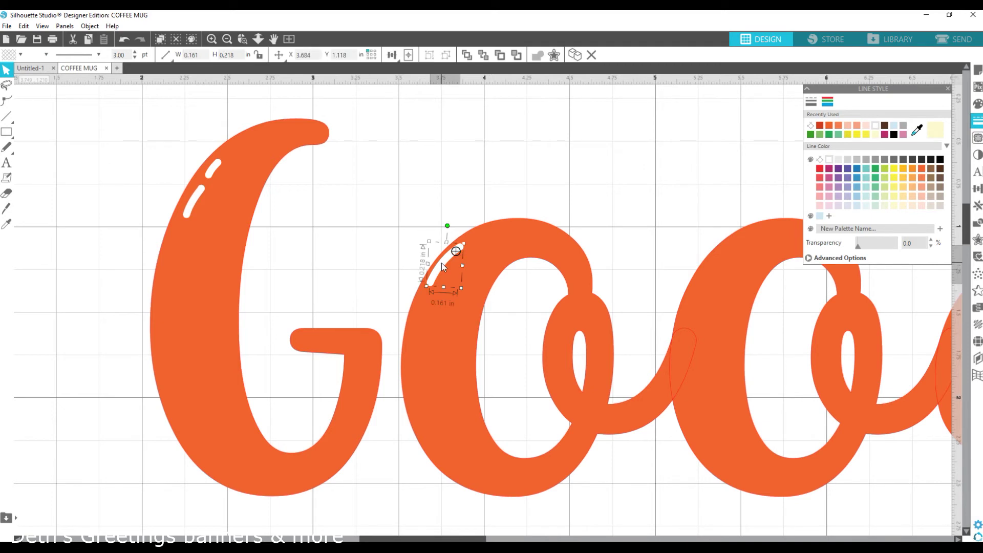
left_click_drag(441, 263, 732, 247)
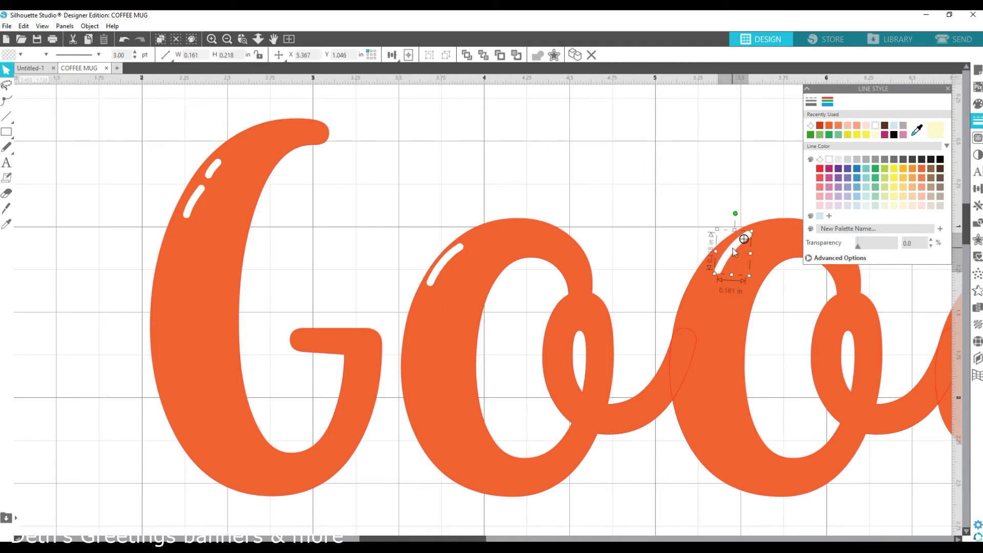
left_click(696, 344)
left_click(728, 265)
left_click_drag(735, 215, 738, 212)
Step: Copy the highlight to the upper outer curve of the d's bowl and nudge it into place
scroll(744, 239, "right", 10)
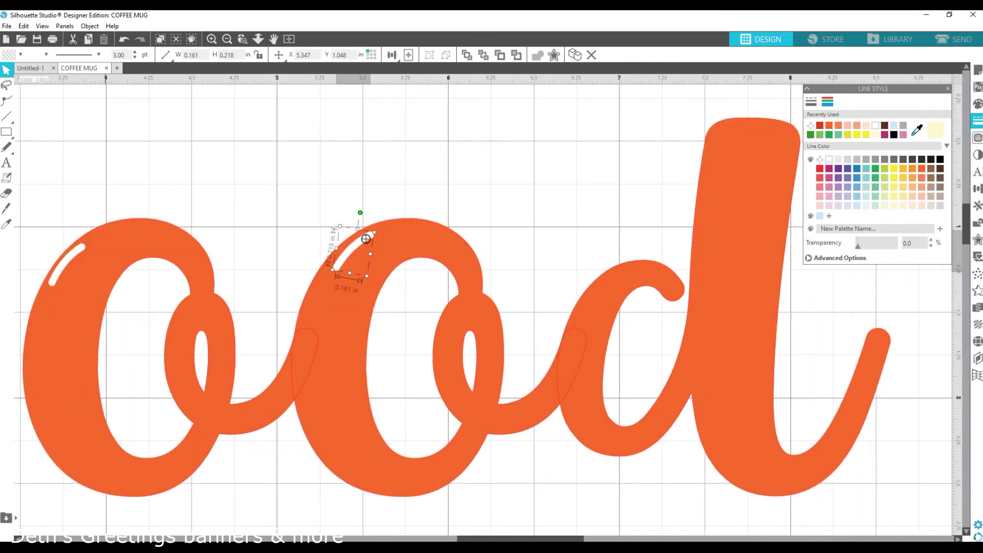
left_click_drag(274, 249, 524, 288)
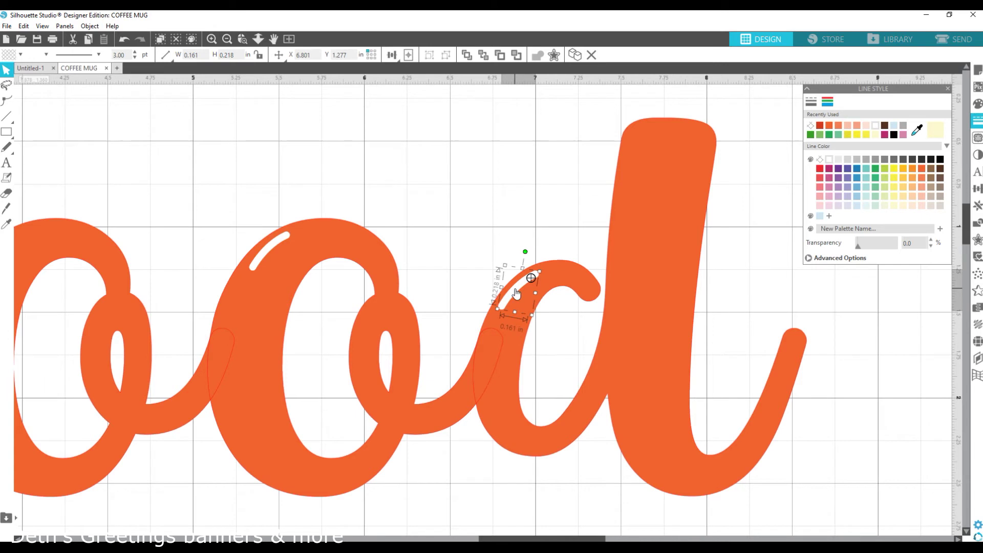
key("Right")
key("Right")
key("Right")
key("Right")
key("Right")
key("Right")
Step: Copy the bowl highlight to the upper end of the d's stem and rotate it towards the stem's edge
left_click_drag(527, 289, 638, 121)
left_click_drag(654, 172, 629, 178)
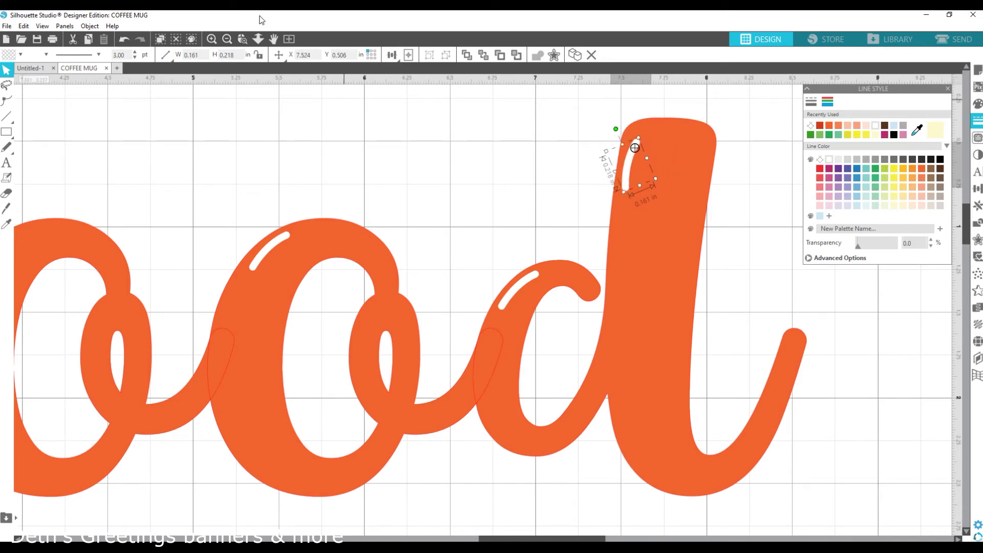
Step: Edit the stem highlight's points to make it a short straight mark, with a matching copy below it
left_click(243, 39)
left_click_drag(586, 112, 696, 218)
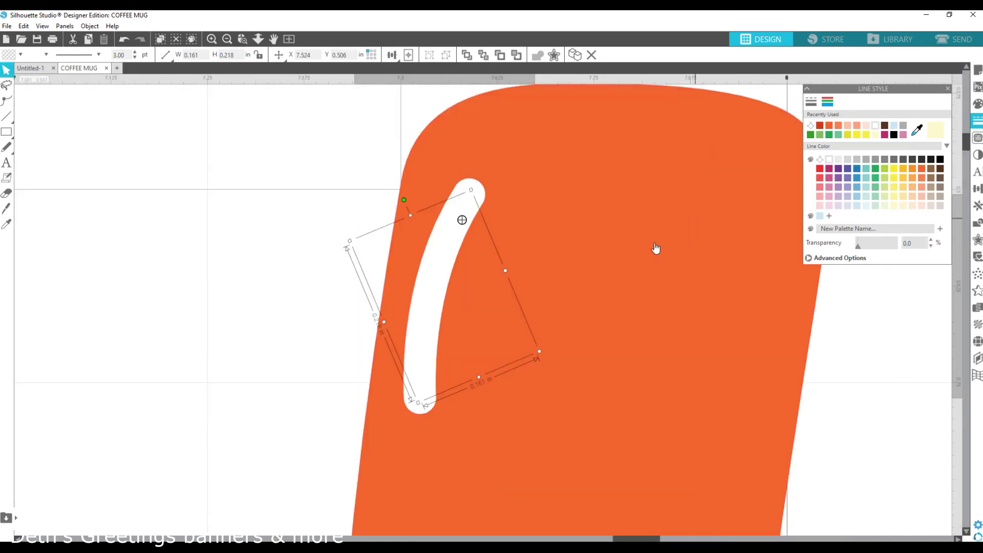
left_click(6, 101)
mouse_move(476, 196)
left_mouse_down()
mouse_move(408, 287)
mouse_move(424, 312)
left_mouse_up()
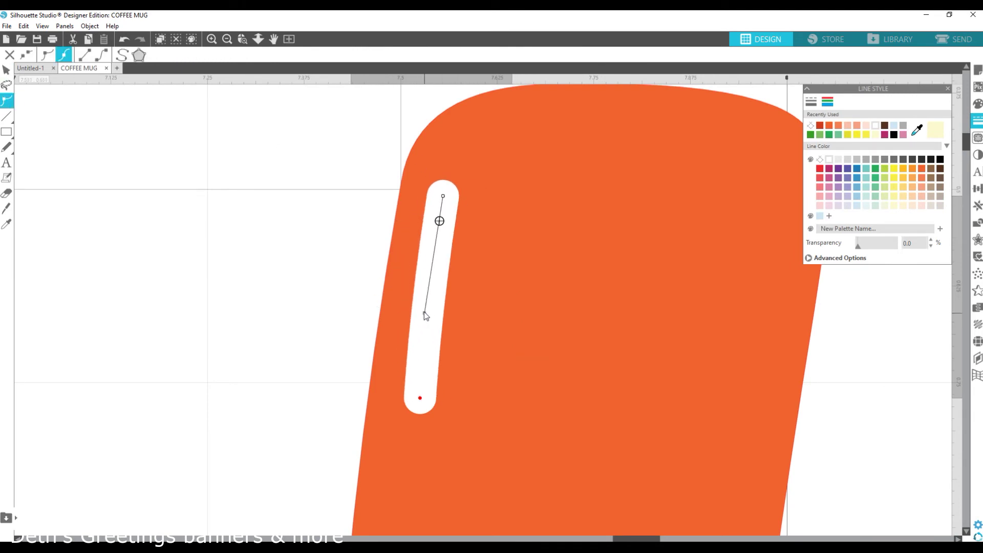
mouse_move(419, 398)
left_mouse_down()
mouse_move(436, 274)
mouse_move(414, 401)
left_mouse_up()
scroll(414, 401, "down", 1)
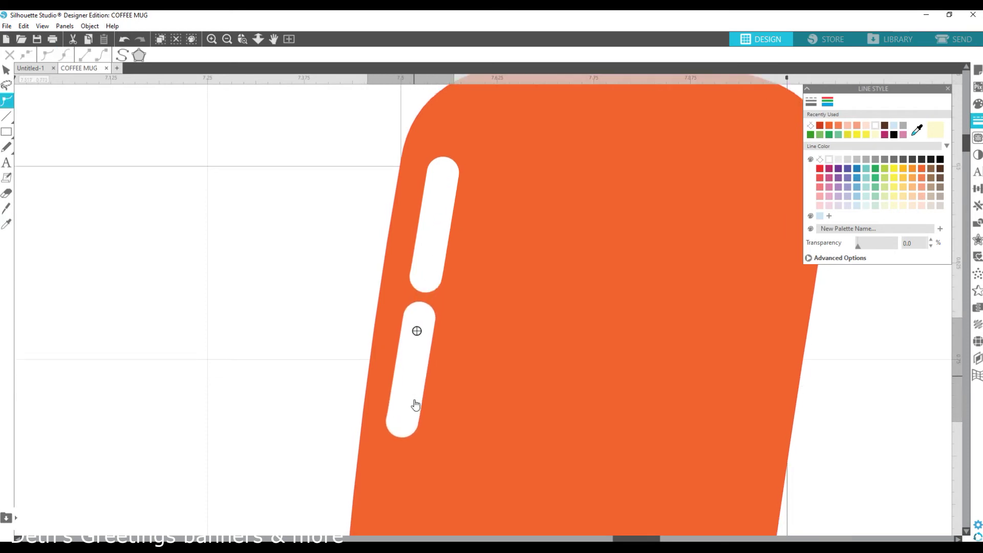
Step: Lengthen the lower highlight mark on the d's stem and adjust its angle to follow the edge
scroll(415, 404, "down", 4)
left_click(403, 297)
mouse_move(399, 334)
left_mouse_down()
mouse_move(393, 355)
mouse_move(397, 335)
left_mouse_up()
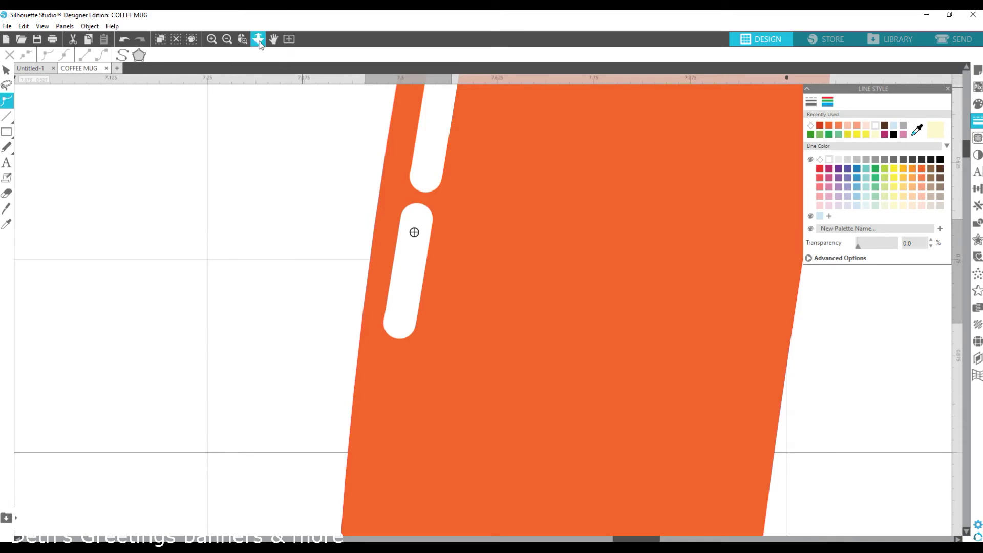
left_click(265, 199)
left_click(404, 328)
left_click_drag(395, 351, 392, 376)
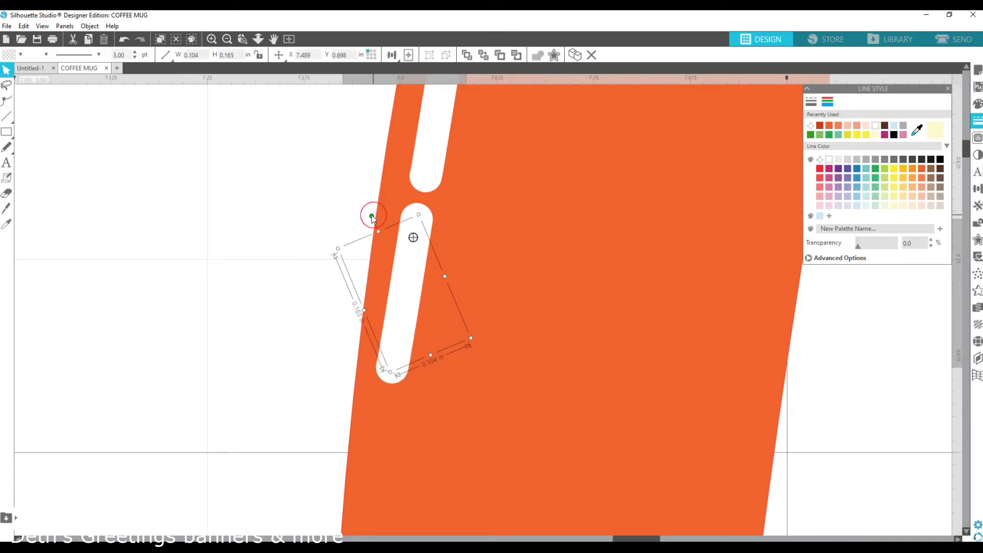
left_click_drag(373, 215, 371, 219)
Step: Check the highlights across the whole "Good" lettering and the mug and lemon design
left_click(258, 41)
left_click_drag(630, 429, 722, 317)
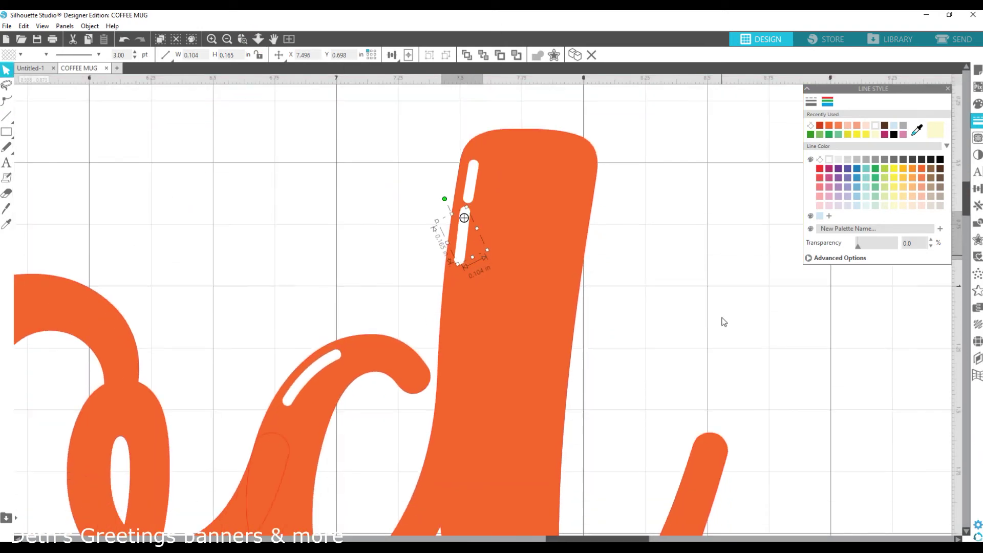
left_click(722, 322)
left_click(288, 40)
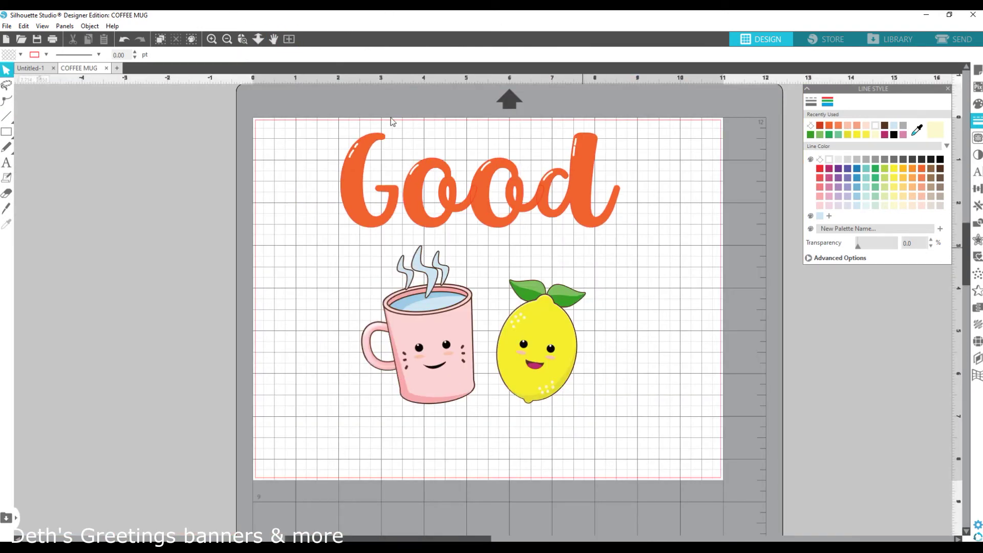
left_click(242, 39)
left_click_drag(635, 255, 634, 254)
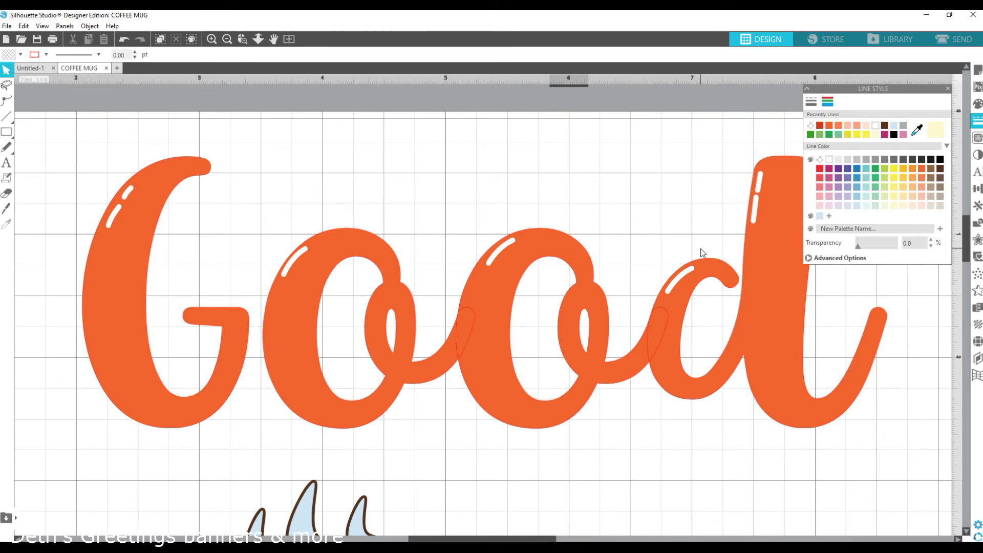
left_click_drag(531, 539, 546, 540)
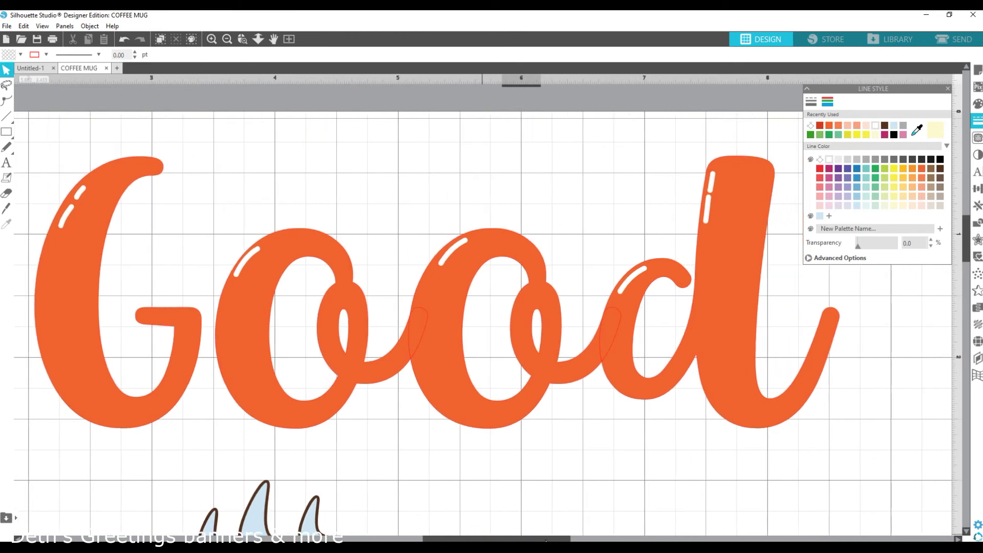
Step: Refine the d's stem highlights into a shorter upper mark above the longer lower one
left_click(713, 179)
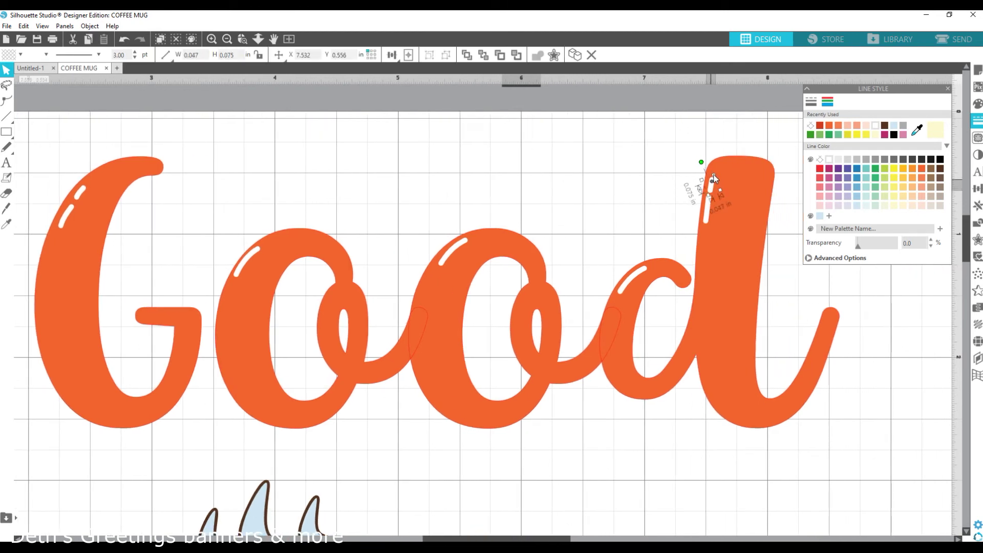
left_click(709, 218)
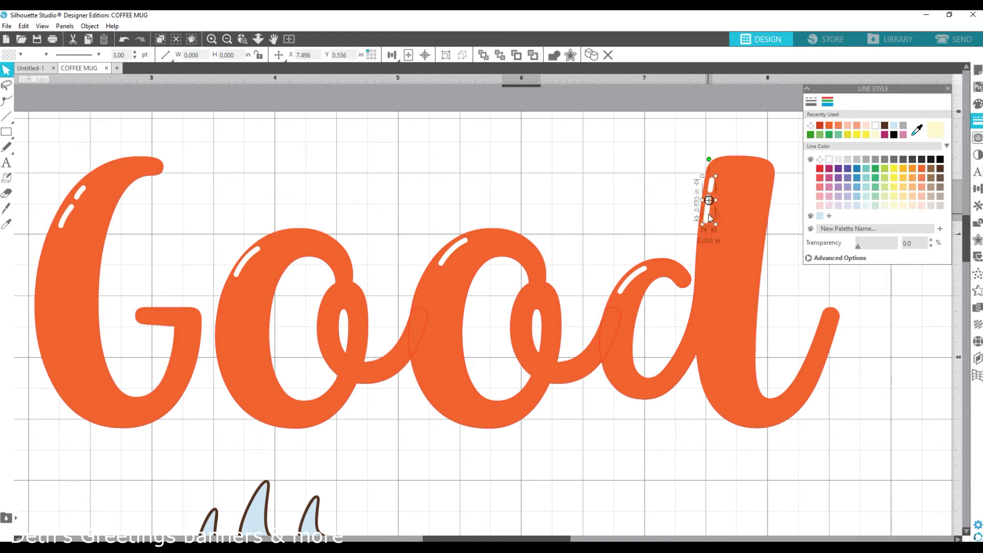
left_click(662, 222)
scroll(779, 330, "down", 2)
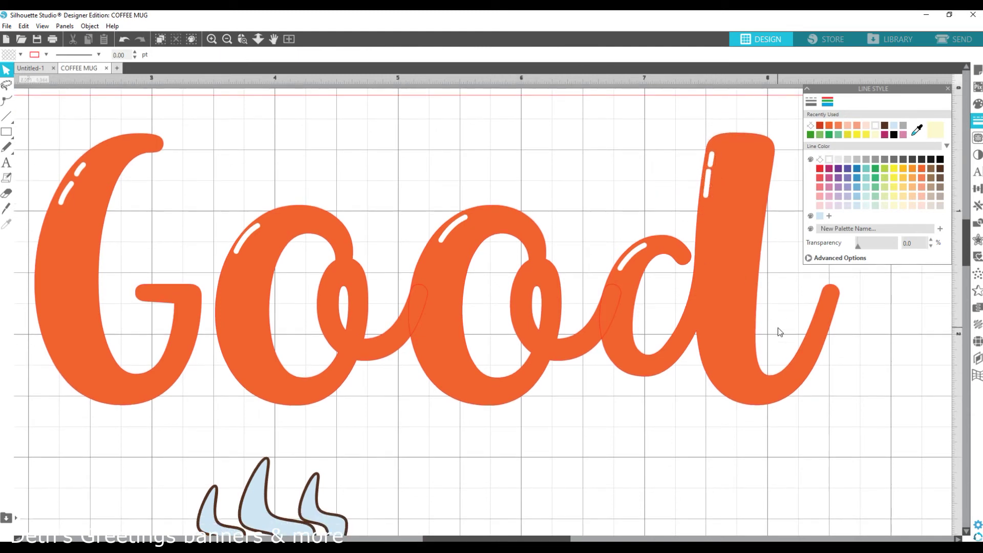
Step: Select the orange "Good" lettering and review it together with the mug and lemon
left_click(639, 361)
left_click(640, 365)
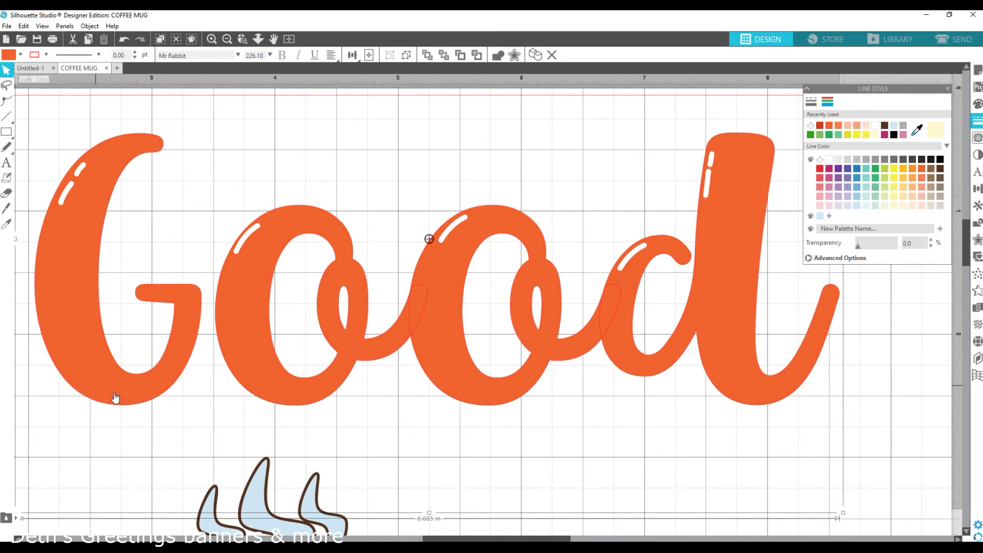
scroll(358, 399, "down", 5)
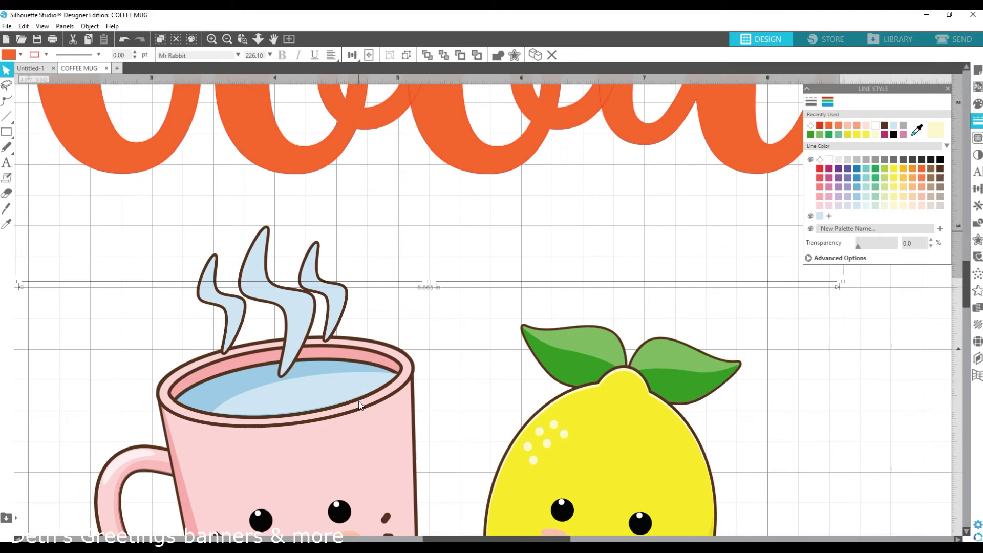
scroll(361, 404, "up", 4)
scroll(361, 405, "up", 1)
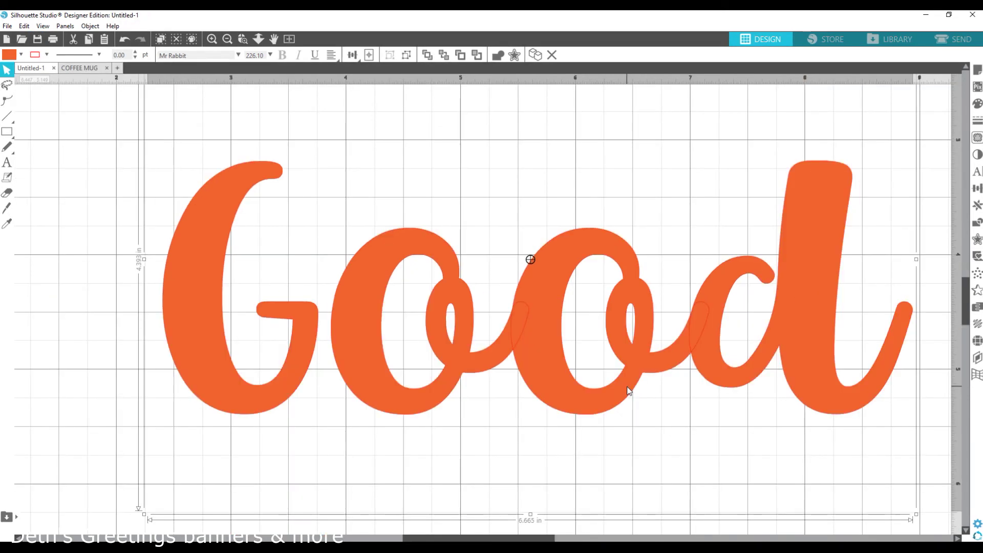
Step: Duplicate the "Good" lettering in Untitled-1, fill the copy yellow and offset it slightly up and to the left
key("ctrl+d")
left_click(977, 104)
left_click(865, 134)
left_click(792, 352)
left_click_drag(792, 351, 778, 349)
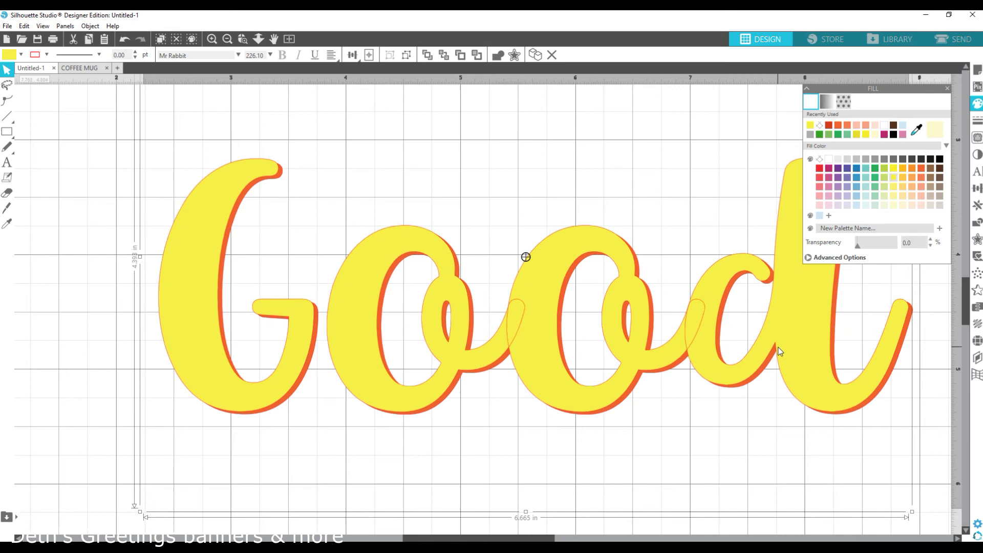
Step: Remove the offset lettering copy's fill and set its line color to black
left_click(819, 126)
left_click(975, 122)
left_click(827, 102)
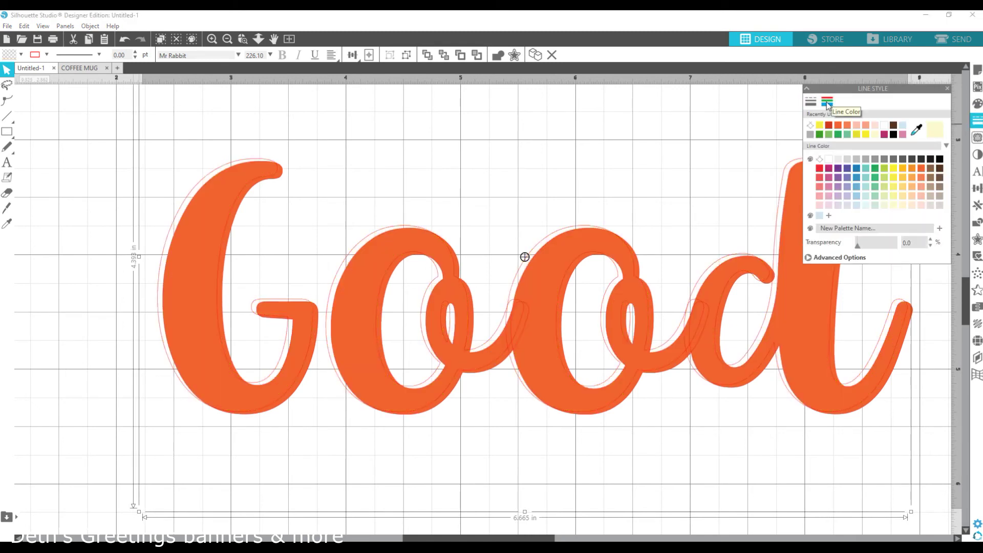
left_click(894, 133)
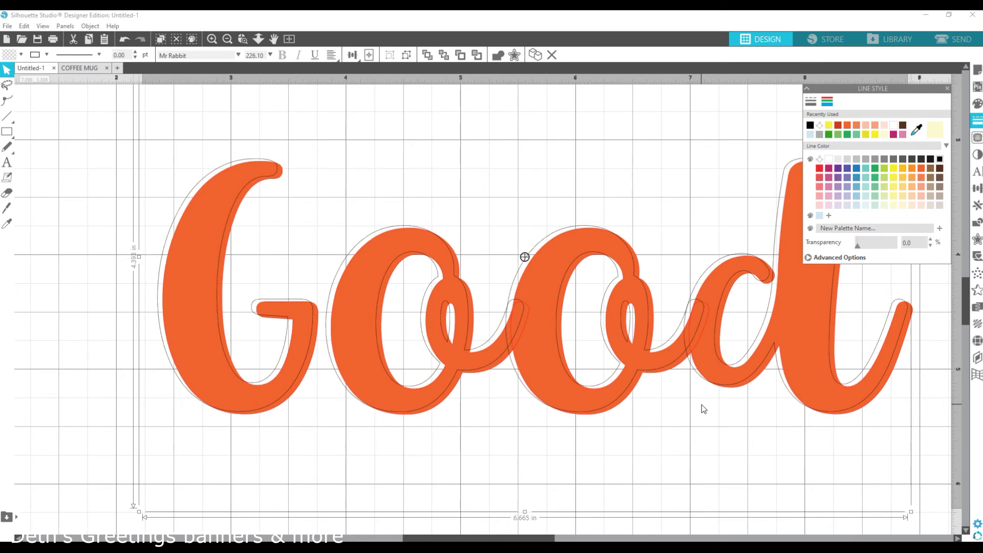
Step: Try to divide the orange lettering with its black-outlined copy, and undo the move of the orange lettering
left_click(976, 255)
left_click(976, 222)
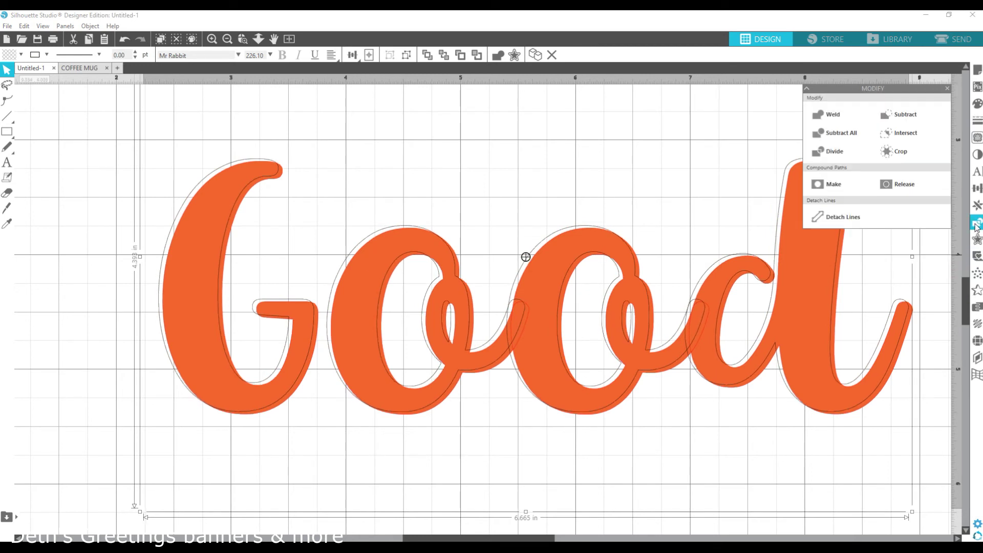
left_click(828, 152)
left_click(232, 195)
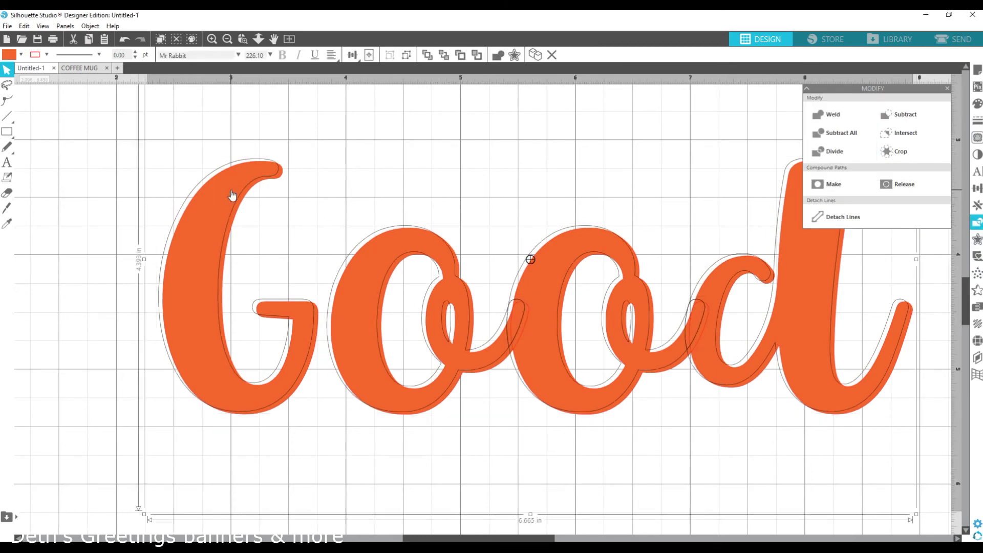
left_click_drag(232, 195, 198, 284)
key("ctrl+z")
Step: Select both the orange lettering and its outlined copy together and apply Divide to them
left_click(258, 39)
left_click_drag(508, 465, 498, 285)
left_click_drag(227, 175, 727, 419)
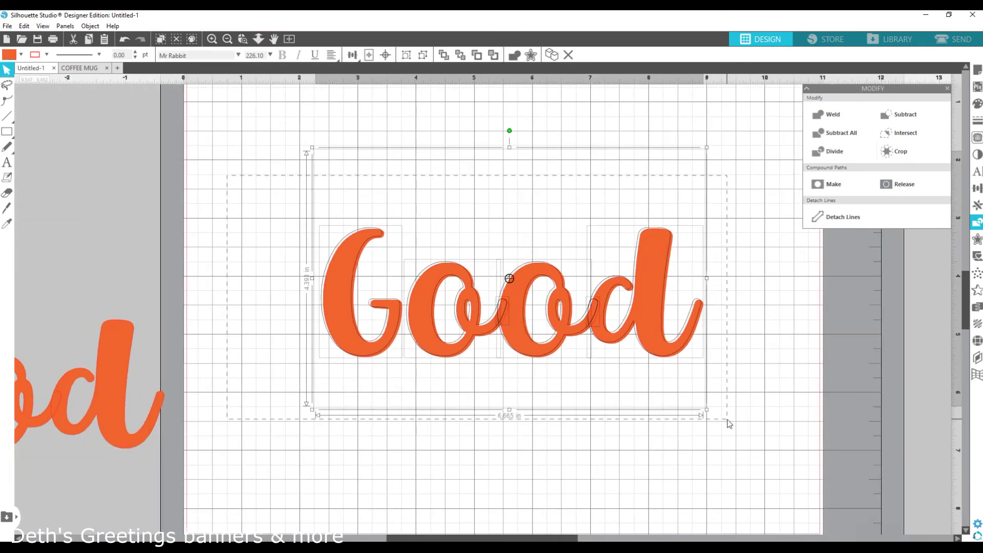
left_click(242, 38)
left_click_drag(287, 121, 747, 456)
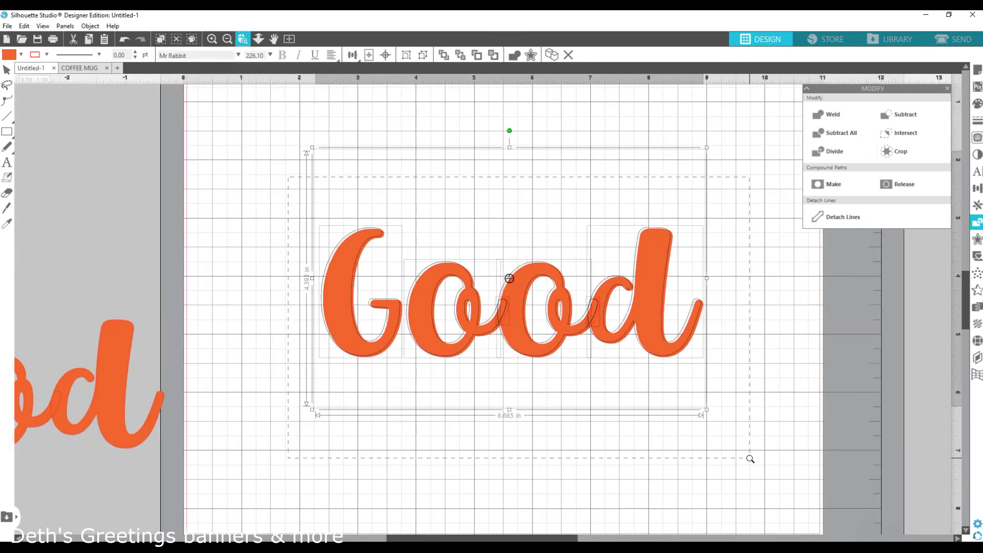
left_click(825, 153)
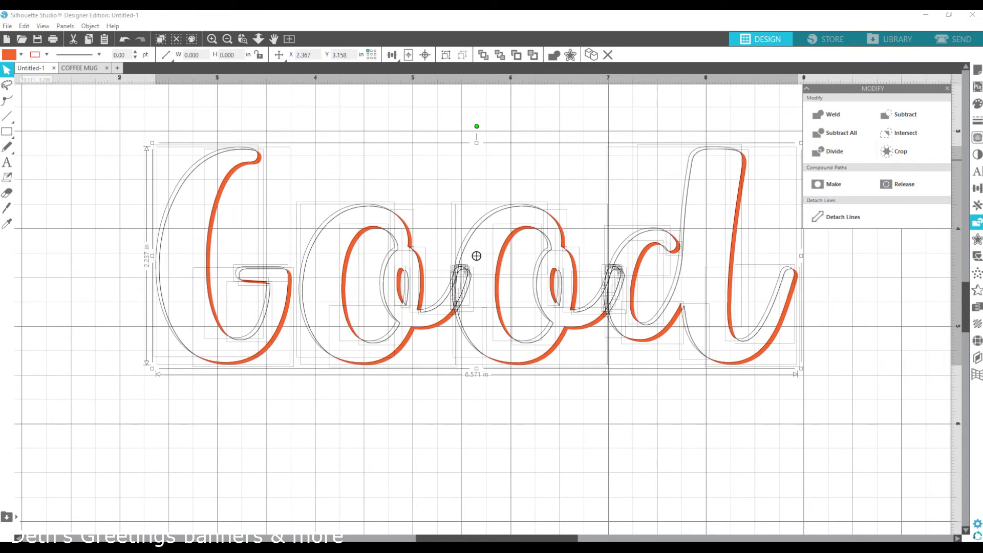
Step: Delete the unwanted divided pieces of the letter G, keeping only the orange sliver along its lower curve
left_click(229, 148)
key("Delete")
left_click(253, 273)
key("Delete")
left_click(313, 254)
key("Delete")
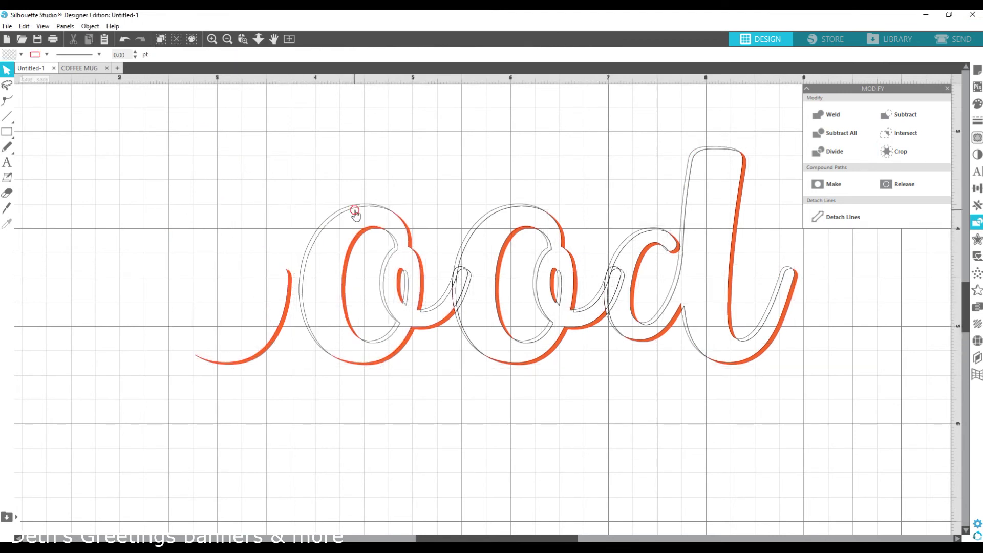
Step: Delete the unwanted divided pieces of the first o, keeping only the orange slivers along its bottom edge and tail
left_click(356, 209)
key("Delete")
left_click(363, 231)
key("Delete")
left_click(387, 265)
key("Delete")
left_click(407, 230)
key("Delete")
left_click(411, 255)
key("Delete")
left_click_drag(381, 261, 410, 301)
key("Delete")
Step: Delete the unwanted divided pieces of the second o and its incoming tail, keeping only the lower orange slivers
left_click_drag(395, 199, 480, 244)
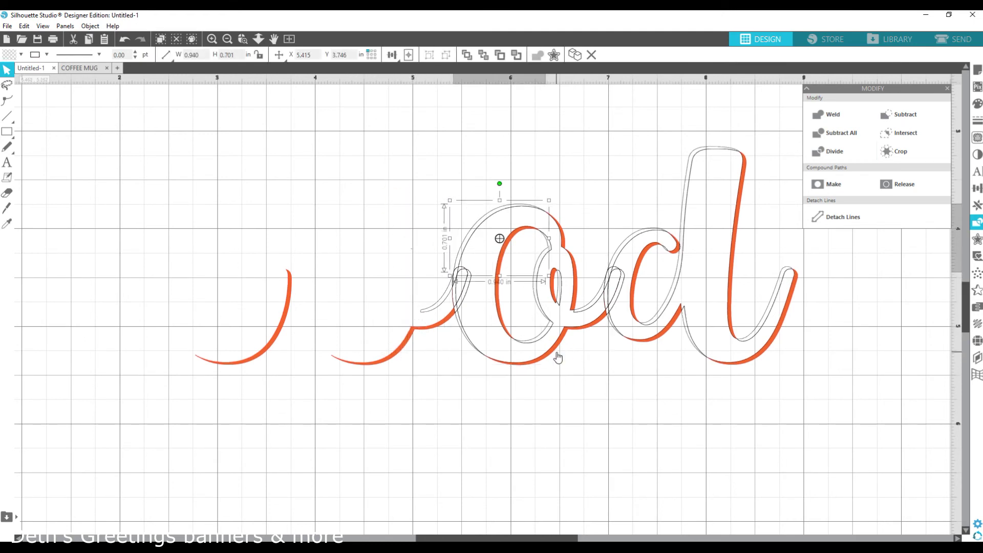
left_click(526, 238)
key("Delete")
left_click(464, 284)
key("Delete")
left_click_drag(389, 232, 445, 292)
key("Delete")
left_click(466, 291)
key("Delete")
left_click_drag(447, 368, 474, 331)
key("Delete")
left_click_drag(526, 173, 544, 302)
key("Delete")
left_click_drag(518, 212, 593, 300)
key("Delete")
Step: Delete the divided pieces forming the bowl of the d, restoring any lower sliver removed by mistake
left_click_drag(562, 206, 638, 274)
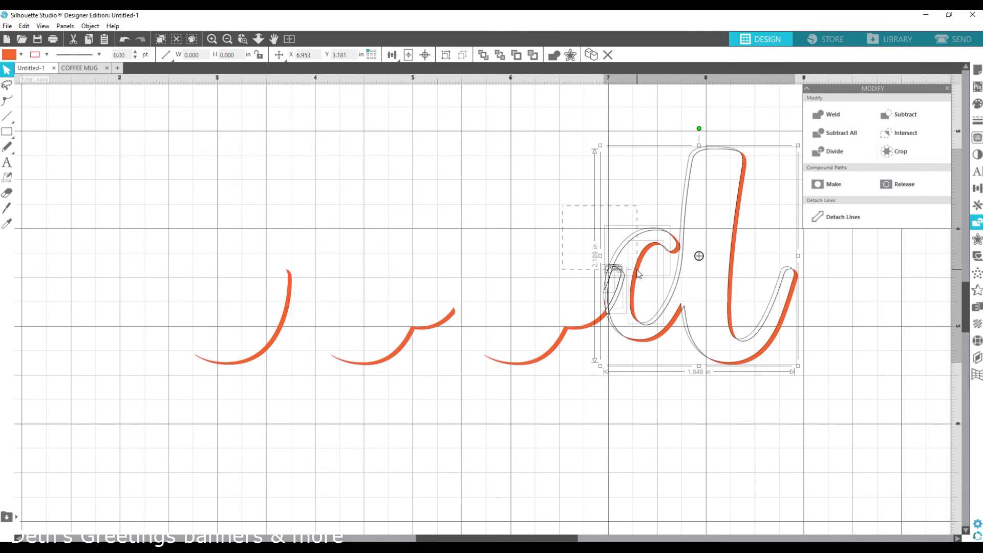
left_click(787, 324)
key("Delete")
key("ctrl+z")
left_click_drag(608, 159, 665, 252)
key("Delete")
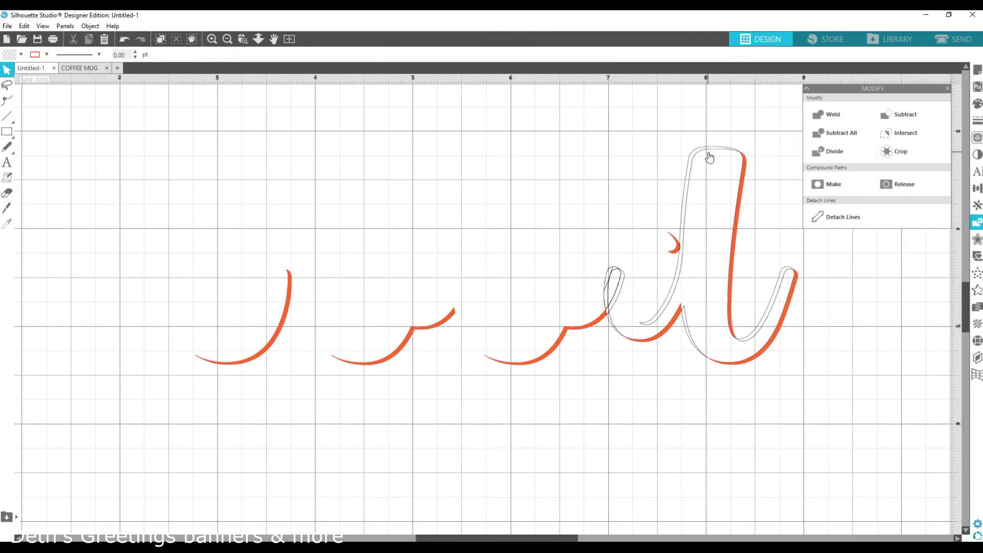
left_click_drag(648, 205, 686, 256)
key("Delete")
Step: Delete the leftover outline pieces where the second o's tail joins the d
left_click(612, 286)
key("Delete")
left_click_drag(584, 242, 615, 315)
key("Delete")
left_click(612, 318)
key("Delete")
left_click(594, 323, "shift")
key("Delete")
Step: Delete the remaining stem and tail pieces of the d, keeping only the orange slivers along its lower edge
left_click_drag(657, 195, 684, 261)
key("Delete")
left_click(689, 365)
key("Delete")
left_click(737, 243)
key("Delete")
left_click(763, 303)
key("Delete")
Step: Group all the remaining shading slivers and set both their fill and line color to pale yellow
mouse_move(160, 197)
left_mouse_down()
mouse_move(234, 292)
mouse_move(830, 394)
left_mouse_up()
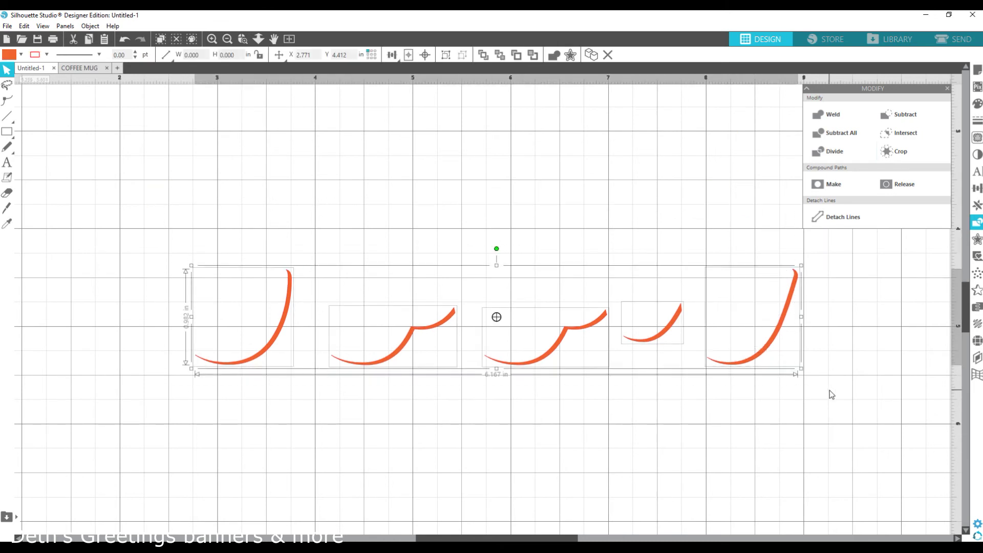
left_click(447, 60)
left_click(976, 104)
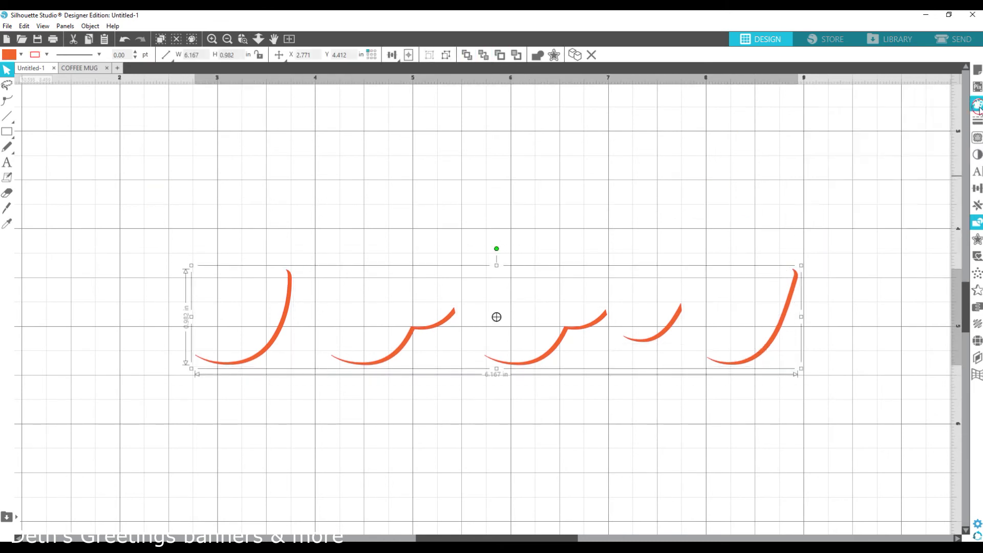
left_click(884, 135)
left_click(977, 121)
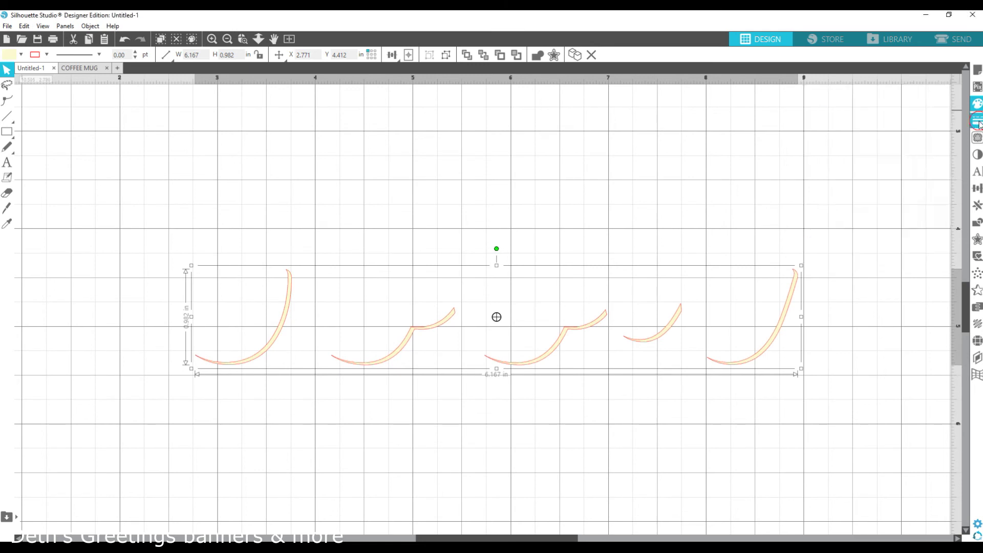
left_click(940, 134)
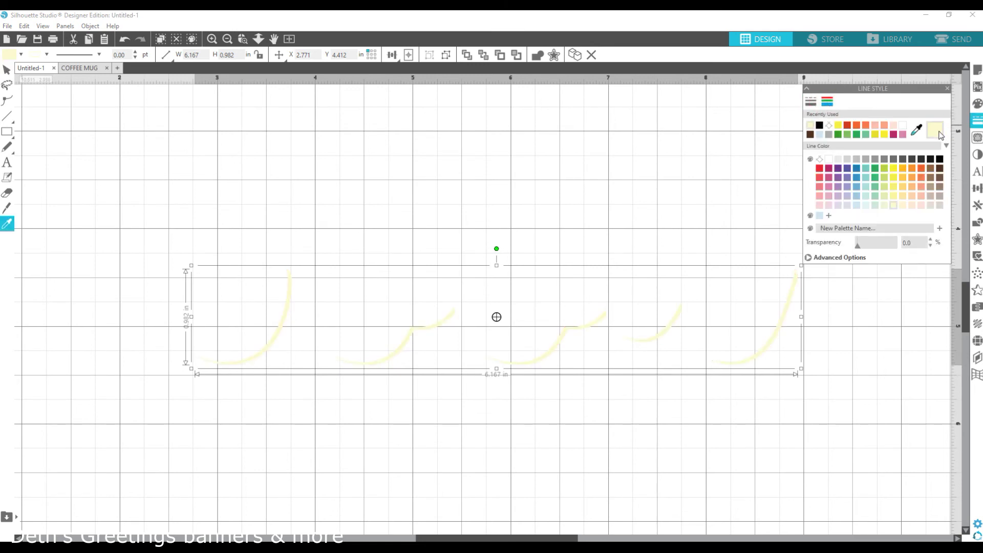
Step: Copy the shading slivers into the COFFEE MUG document and align them along the lower edges of the "Good" lettering
key("ctrl+c")
left_click(93, 68)
key("ctrl+v")
left_click_drag(238, 308, 197, 368)
left_click_drag(318, 464, 858, 463)
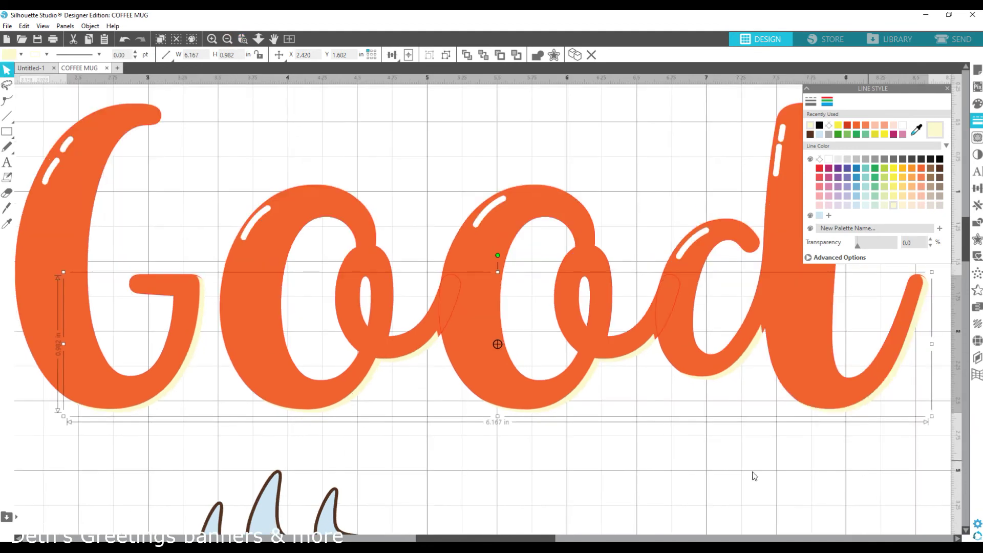
key("Up")
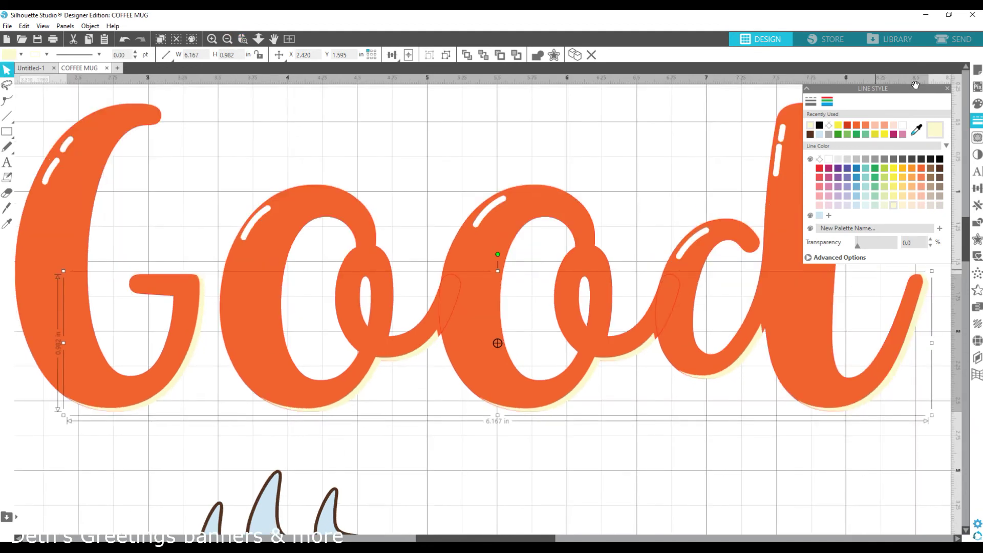
Step: Recolor the pasted shading with a custom red-orange fill, about EF2D17, to make it darker than the lettering
left_click(856, 125)
left_click(977, 103)
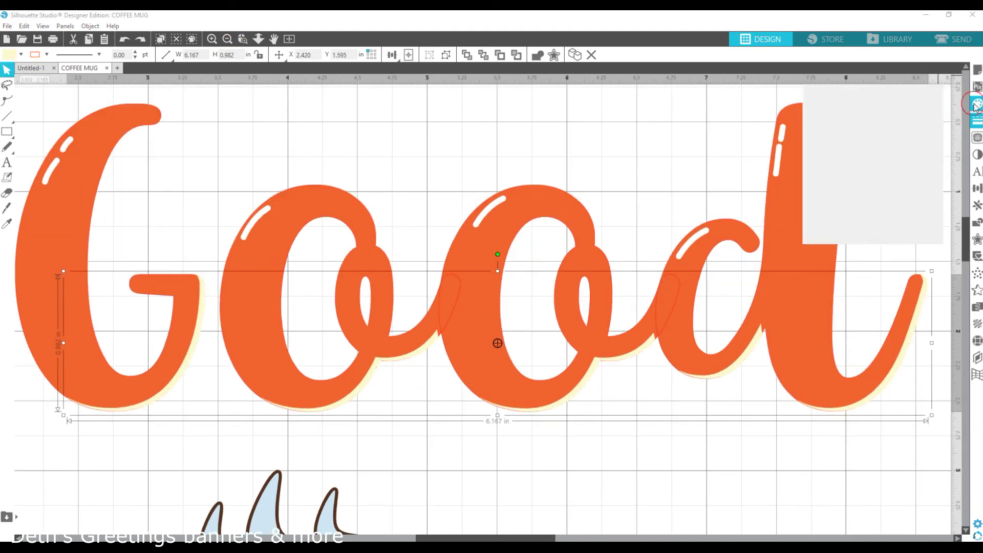
left_click(864, 127)
left_click(810, 126)
left_click(915, 132)
left_click(814, 295)
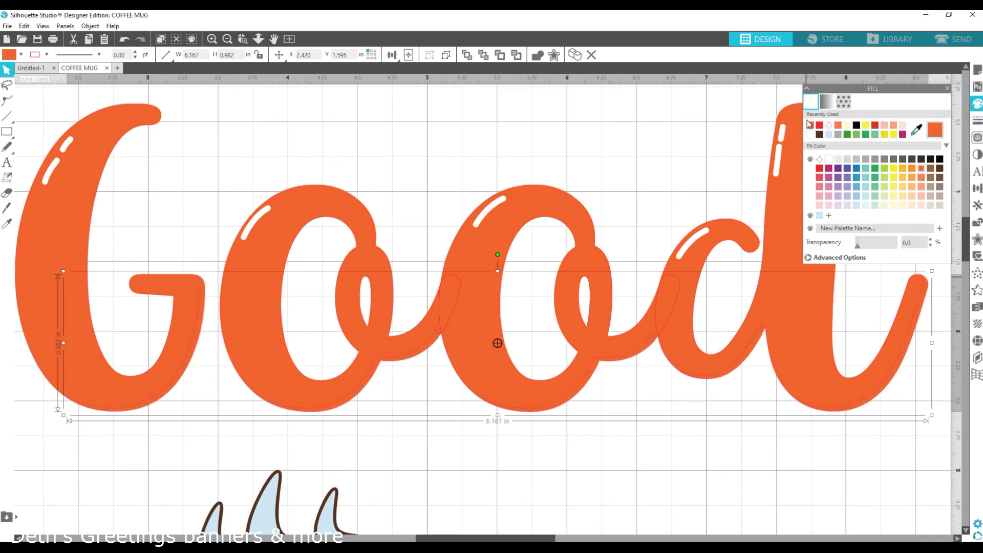
left_click(840, 256)
left_click(811, 288)
left_click_drag(812, 289, 808, 297)
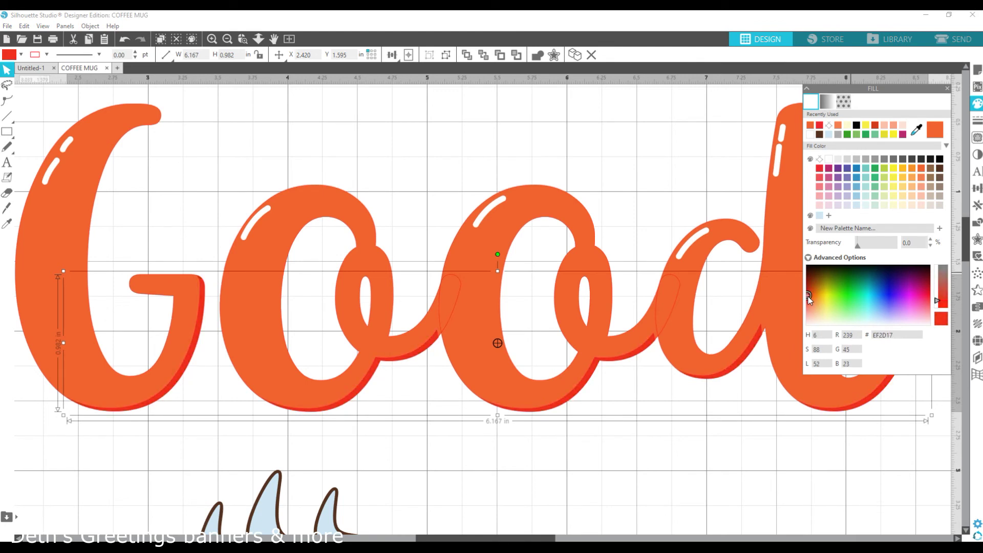
left_click(977, 120)
Step: Clean up the overlapping o tails where the orange "Good" letters join so their outlines do not cross the neighboring letters
key("z")
left_click_drag(424, 217, 658, 425)
scroll(658, 426, "down", 1)
left_click(447, 228)
left_click(489, 264)
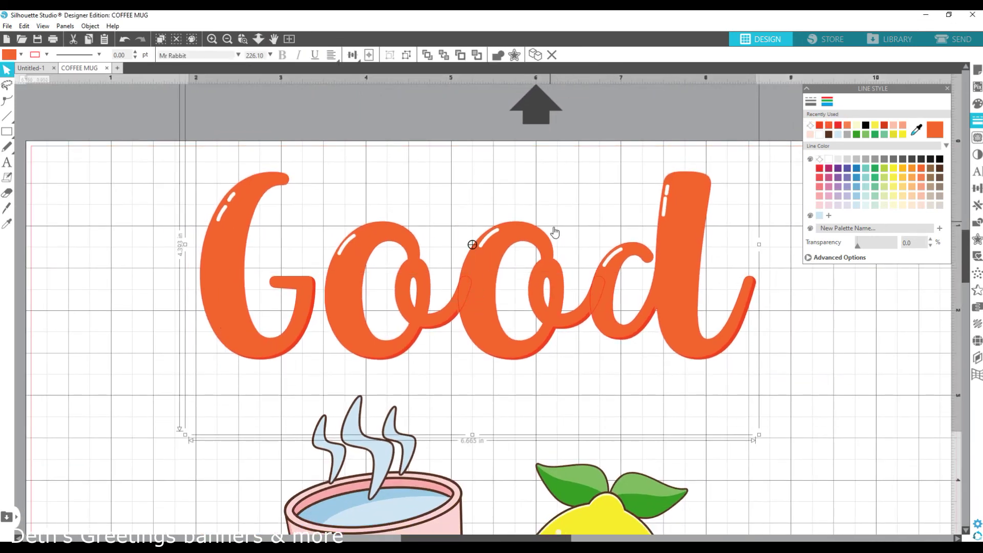
left_click(610, 394)
scroll(480, 307, "down", 3)
left_click_drag(441, 183, 488, 265)
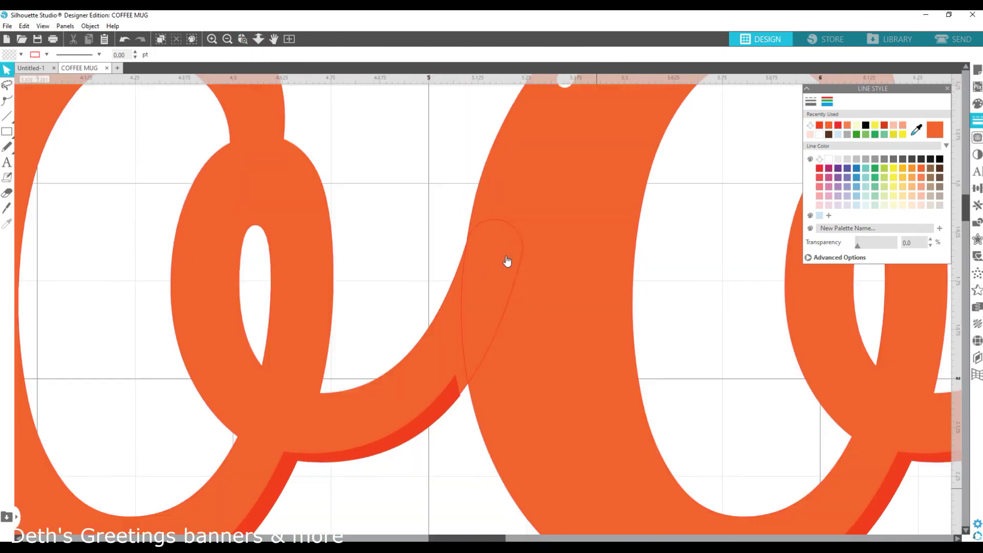
left_click(522, 243)
left_click(407, 58)
left_click(429, 227)
left_click(464, 315)
left_click_drag(398, 262, 441, 410)
left_click(443, 428)
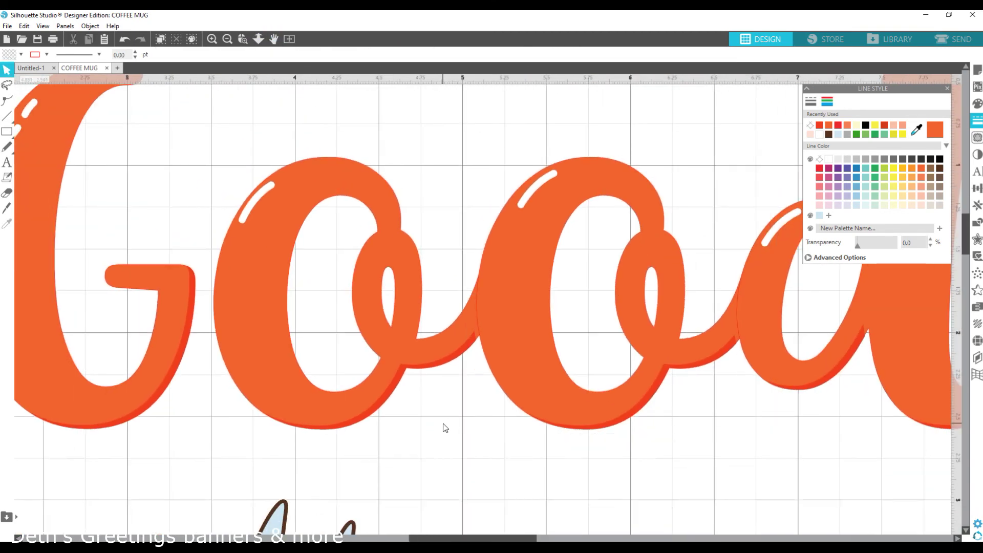
scroll(435, 404, "down", 1)
left_click(258, 40)
left_click_drag(460, 245, 552, 392)
key("Escape")
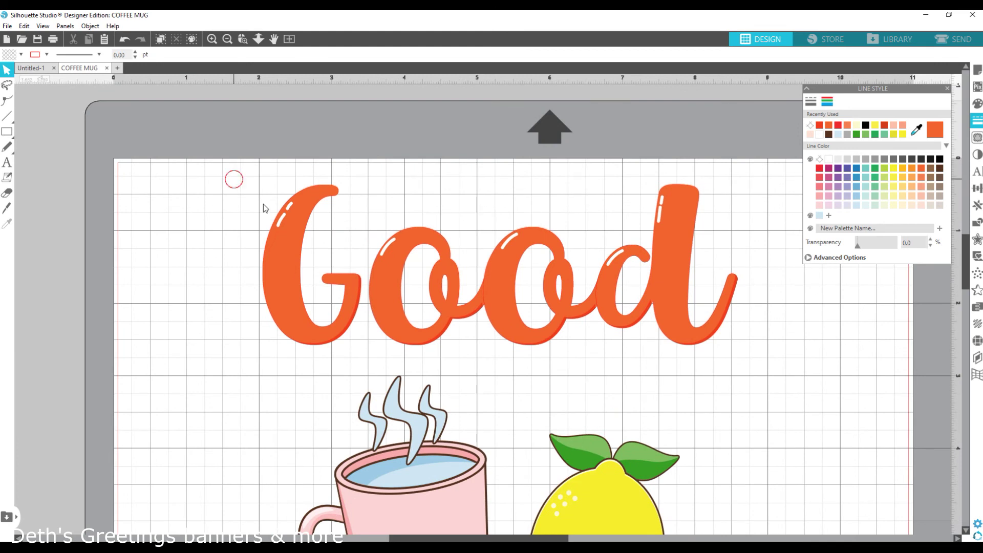
left_click_drag(265, 208, 721, 381)
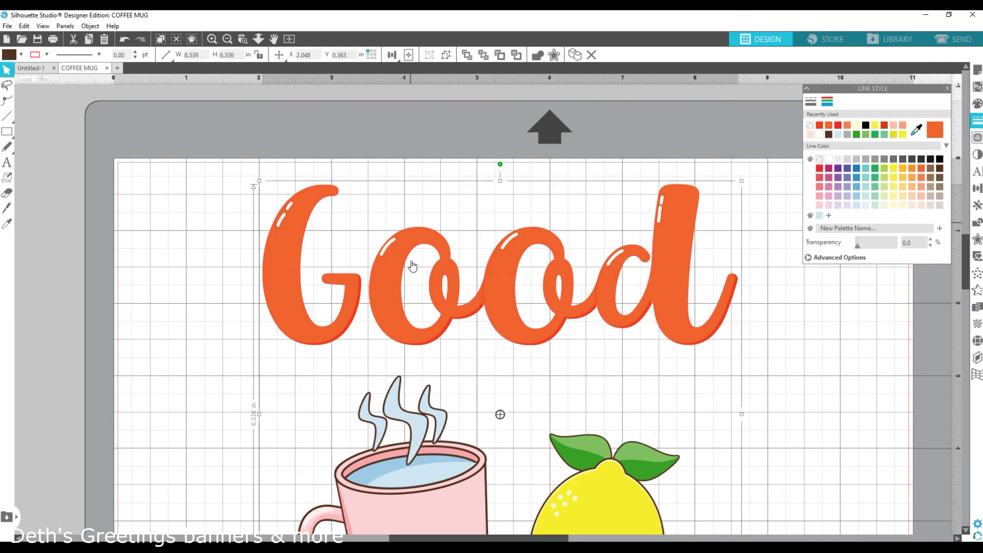
left_click(976, 239)
left_click(825, 114)
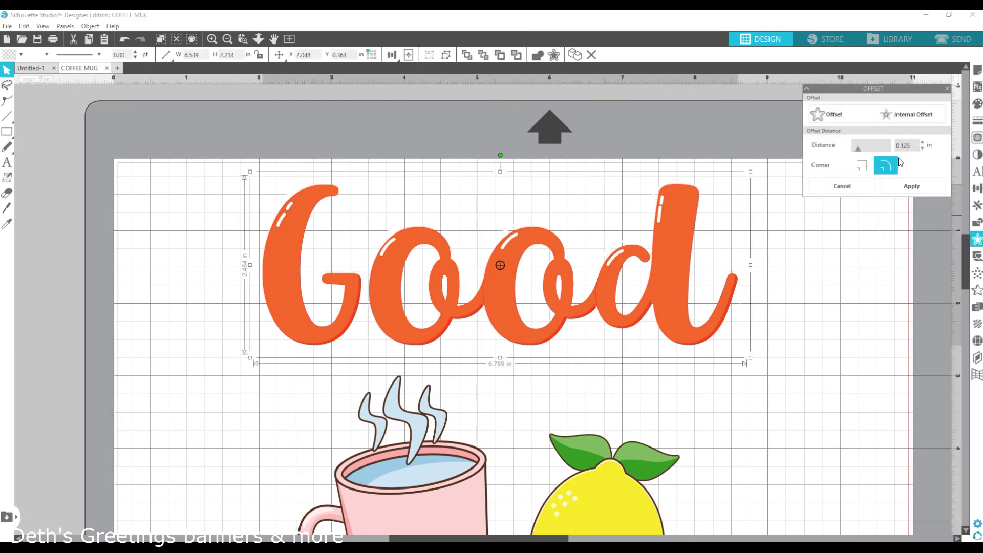
left_click(841, 186)
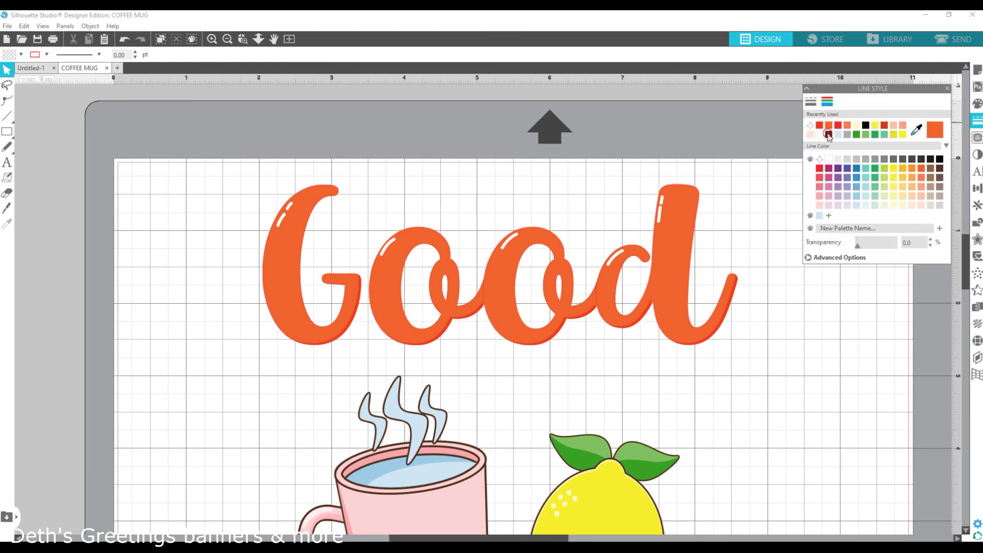
Step: Set the "Good" lettering's line color to orange and create a rounded-corner outward offset of 0.020 in around it
left_click(976, 239)
left_click(698, 217)
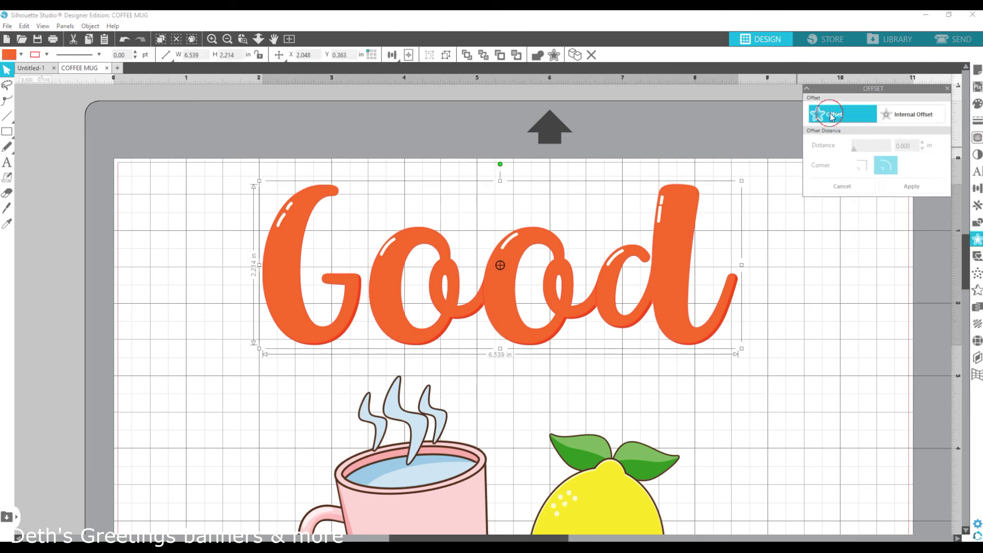
left_click(833, 115)
left_click_drag(912, 145, 905, 144)
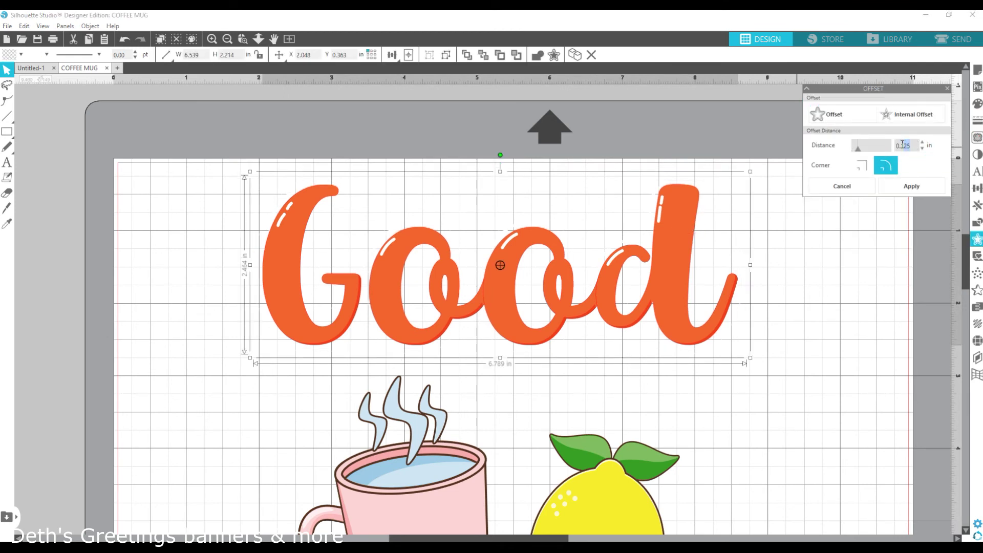
left_click(826, 187)
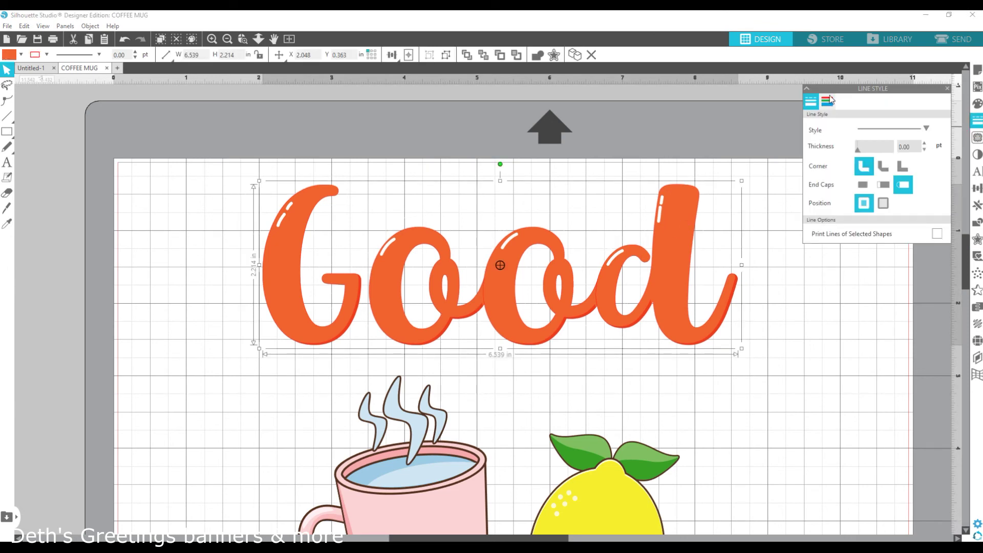
left_click(827, 102)
left_click(976, 239)
left_click(825, 114)
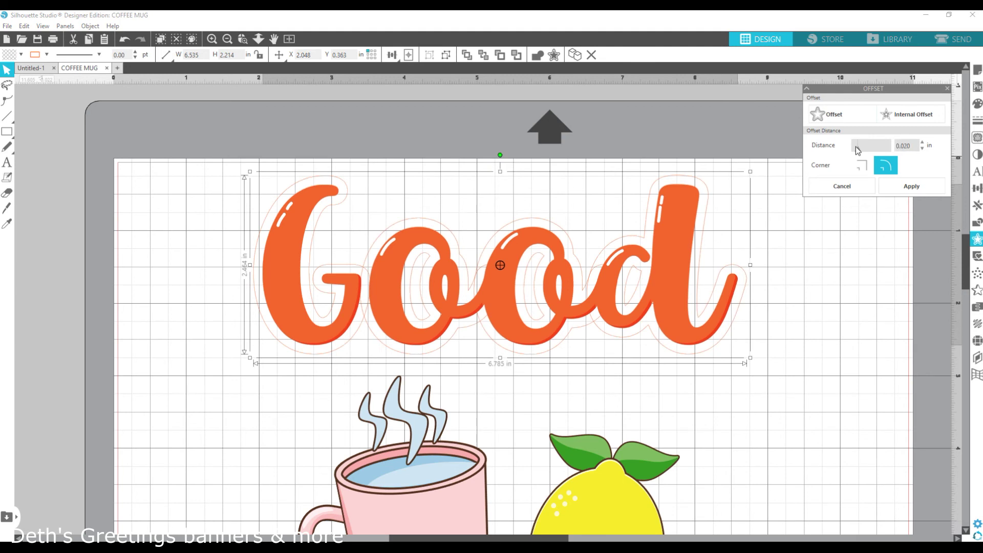
left_click(901, 187)
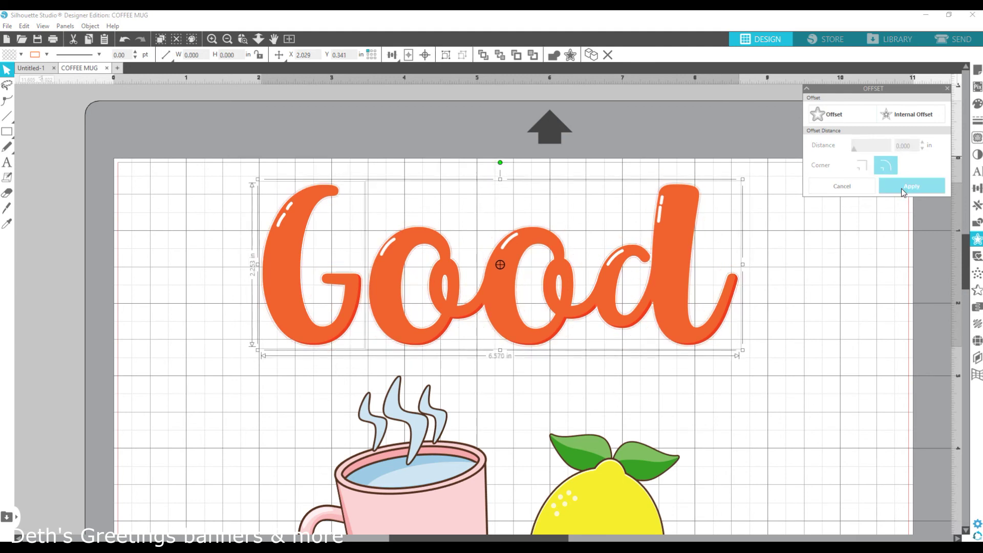
Step: Set the fill and line color of the "Good" lettering's offset to dark brown
left_click(977, 103)
left_click(820, 125)
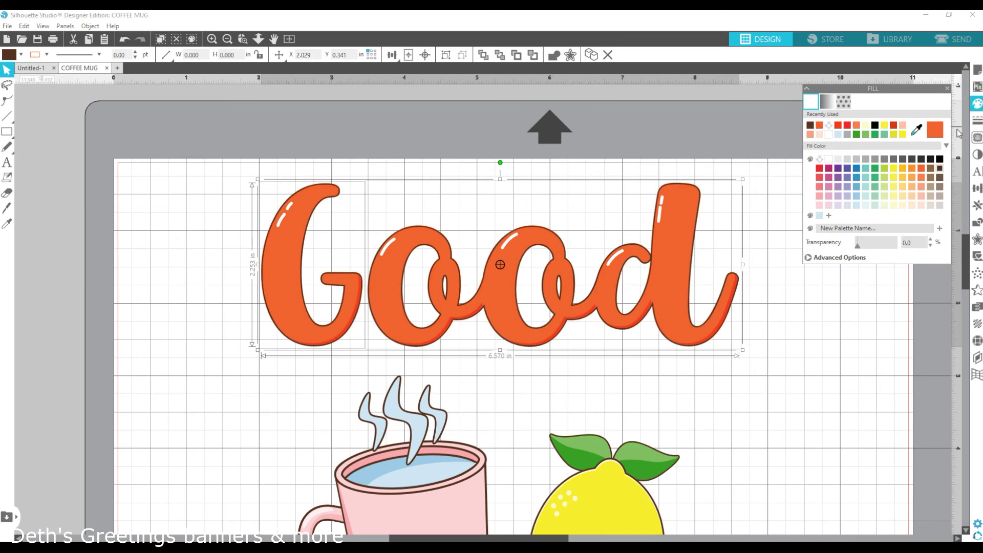
left_click(977, 120)
left_click(827, 101)
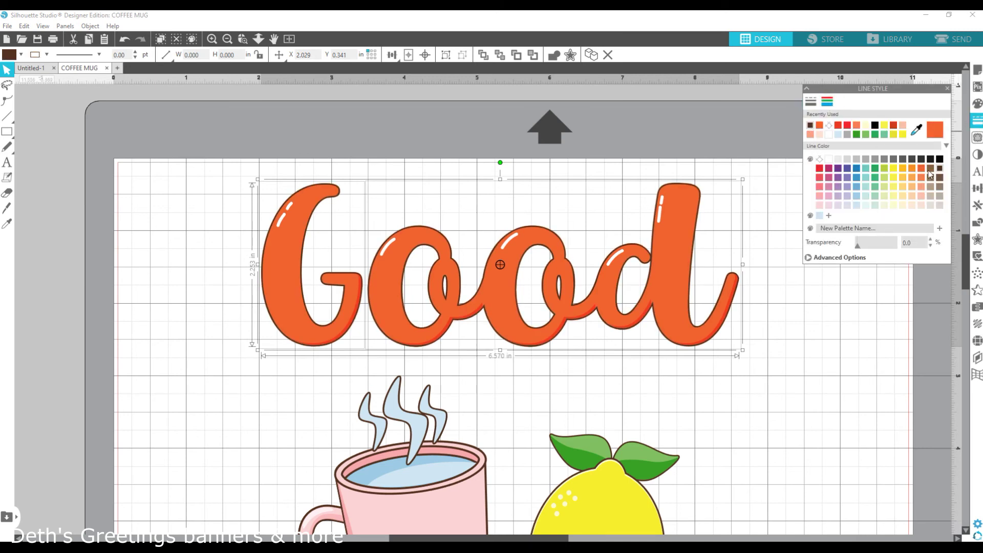
left_click(800, 303)
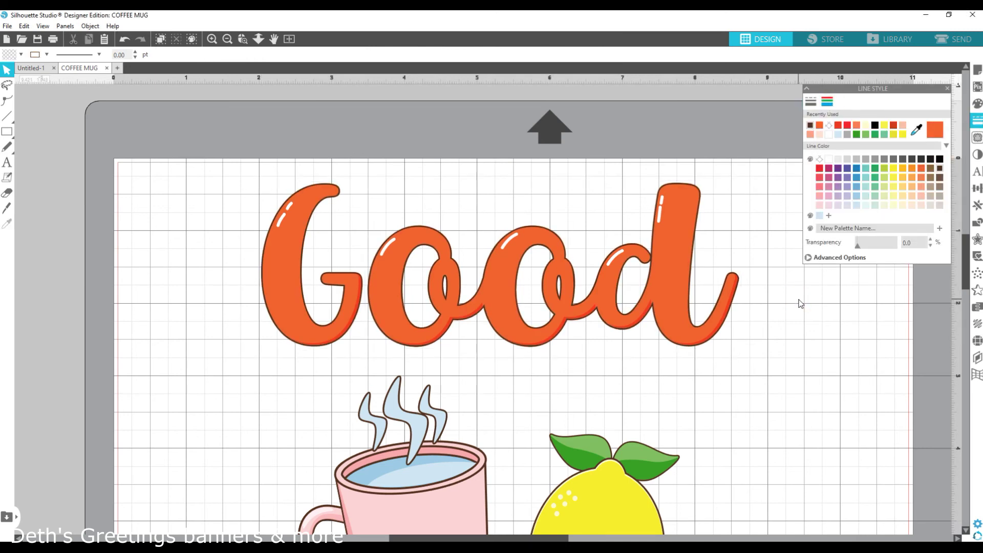
Step: Add the text "morning" in the Spicy Burger font below the mug and lemon, with golden yellow fill and line color
type("morning")
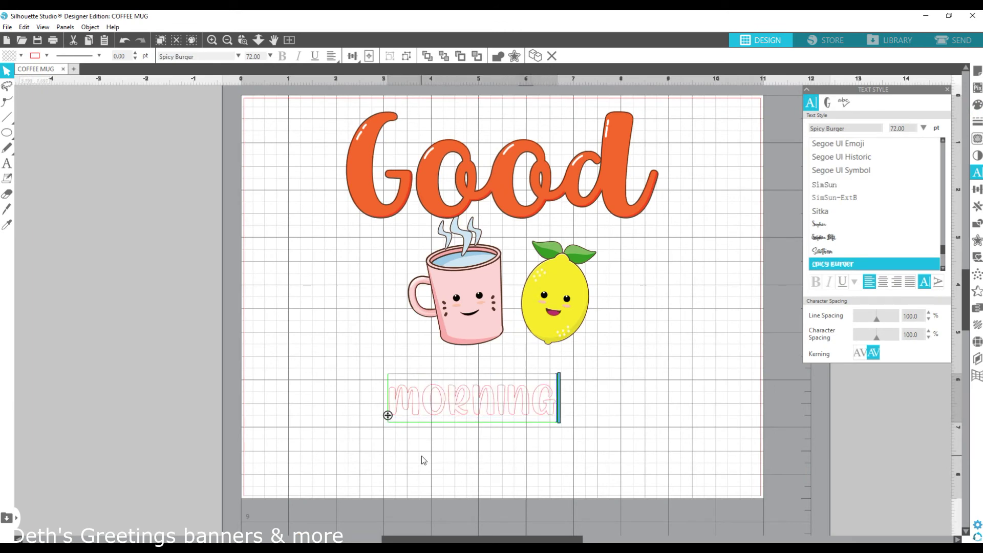
left_click(422, 459)
left_click(449, 399)
left_click(976, 105)
left_click(847, 126)
left_click(977, 122)
left_click(827, 102)
left_click(838, 126)
Step: Enlarge the "morning" text and reposition it beneath the mug and lemon
left_click_drag(561, 426, 619, 441)
left_click_drag(642, 478, 693, 479)
left_click_drag(384, 370, 330, 323)
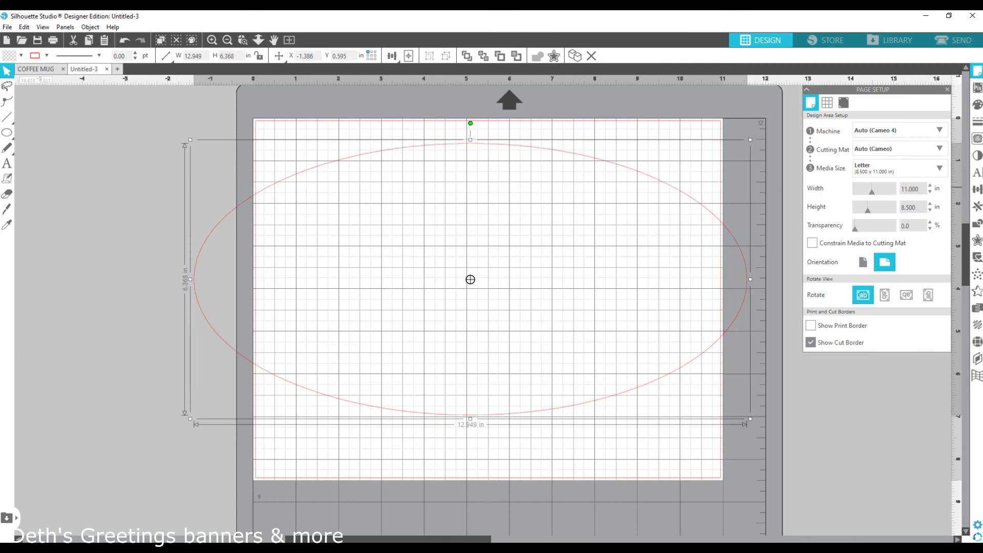
Step: Center the large ellipse on the page in Untitled-3 and bring the "morning" text over from COFFEE MUG
left_click(976, 188)
left_click(907, 131)
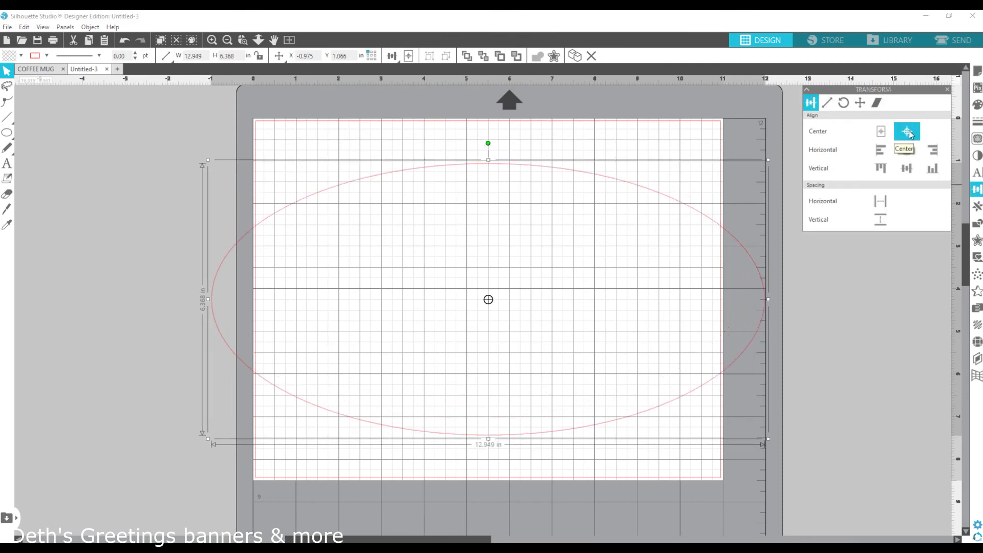
left_click(36, 68)
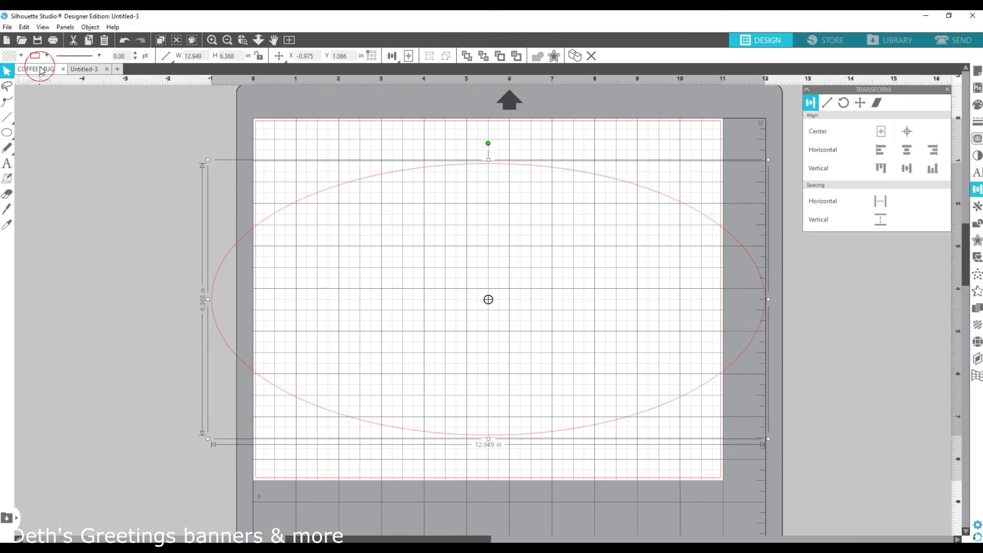
left_click(84, 69)
Step: Set the line thickness of the "morning" text to 2.00 pt
left_click(976, 121)
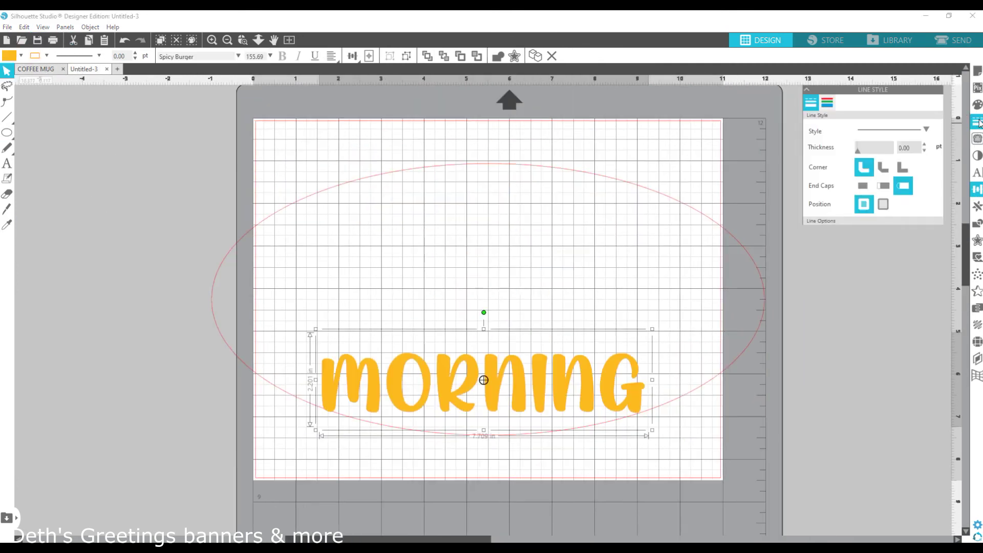
left_click(810, 103)
left_click_drag(851, 149, 868, 154)
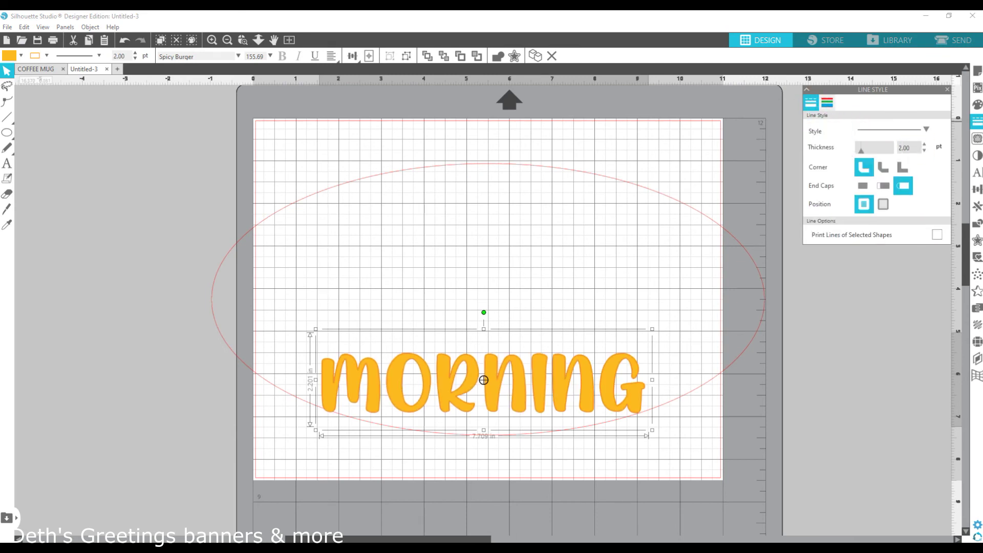
Step: Try a dark brown fill on the "morning" text and undo it
left_click(977, 105)
left_click(942, 171)
key("ctrl+z")
Step: Change the "morning" text's line color to dark brown and set its thickness to 3.00 pt
left_click(976, 121)
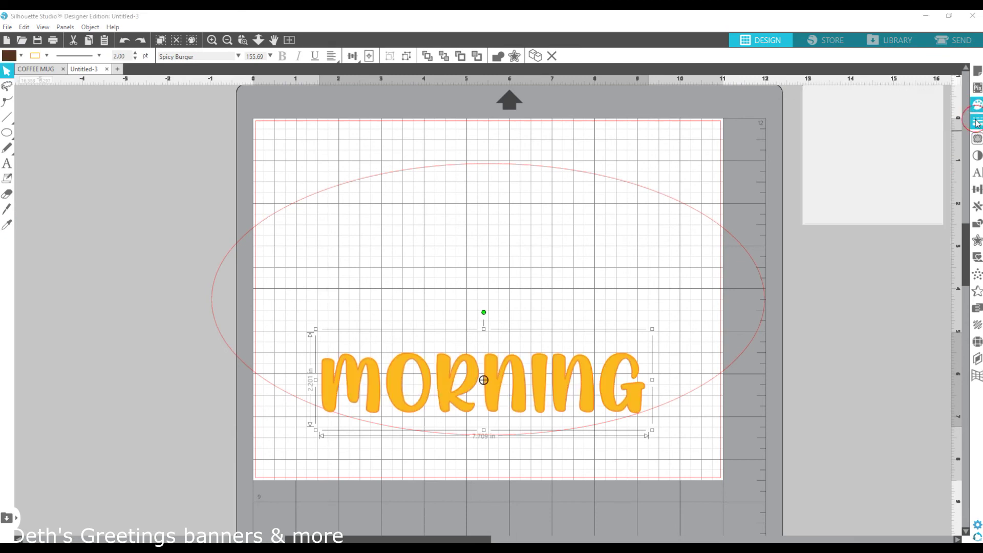
left_click(940, 169)
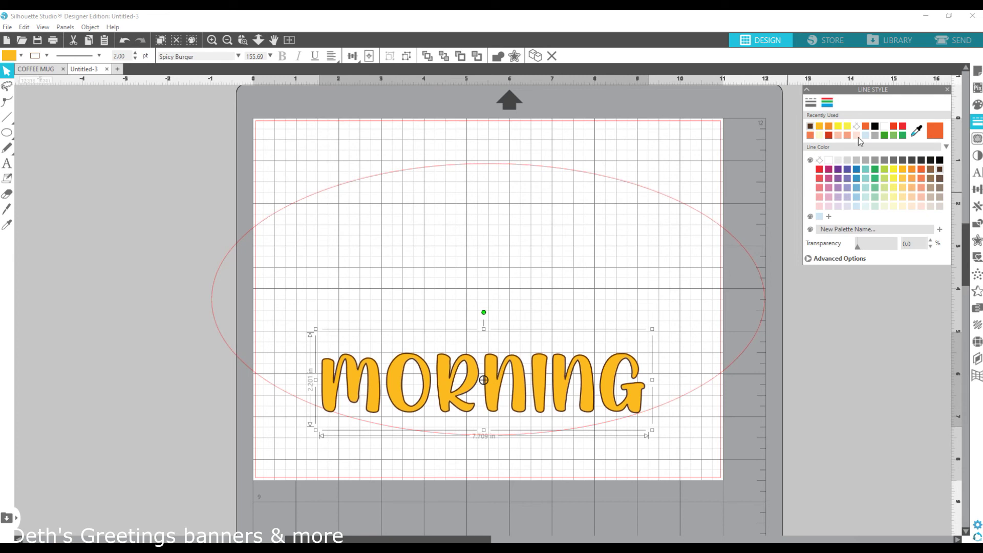
left_click(810, 104)
type("3")
key("Return")
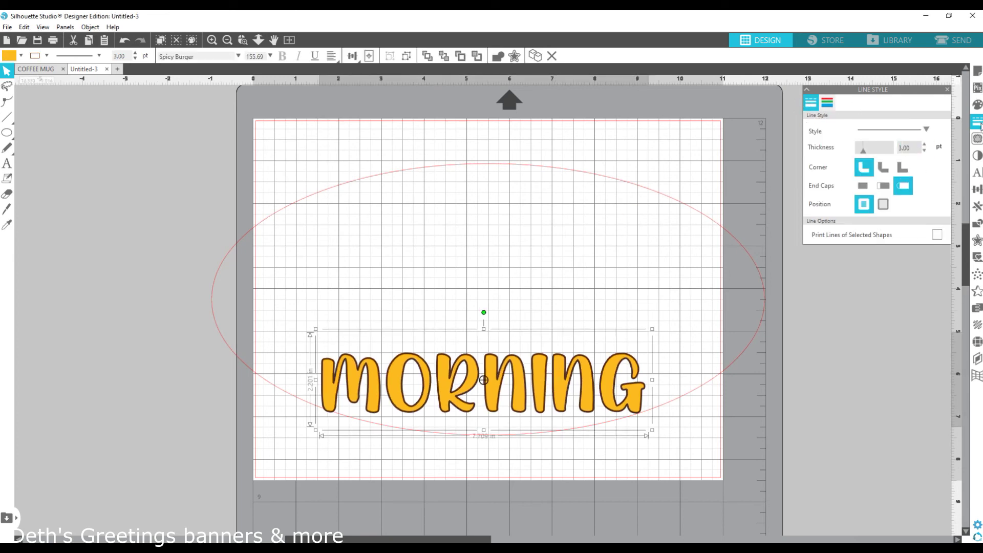
Step: Curve the "morning" text along the inside of the large ellipse's lower edge in Untitled-3
double_click(435, 381)
mouse_move(312, 406)
left_mouse_down()
mouse_move(293, 396)
mouse_move(329, 436)
mouse_move(423, 404)
mouse_move(309, 390)
mouse_move(575, 427)
mouse_move(676, 351)
mouse_move(651, 408)
mouse_move(487, 441)
mouse_move(314, 406)
mouse_move(324, 408)
left_mouse_up()
left_click(206, 328)
Step: Replace the straight "morning" text in COFFEE MUG with the curved text and its ellipse from Untitled-3
left_click_drag(160, 237, 670, 464)
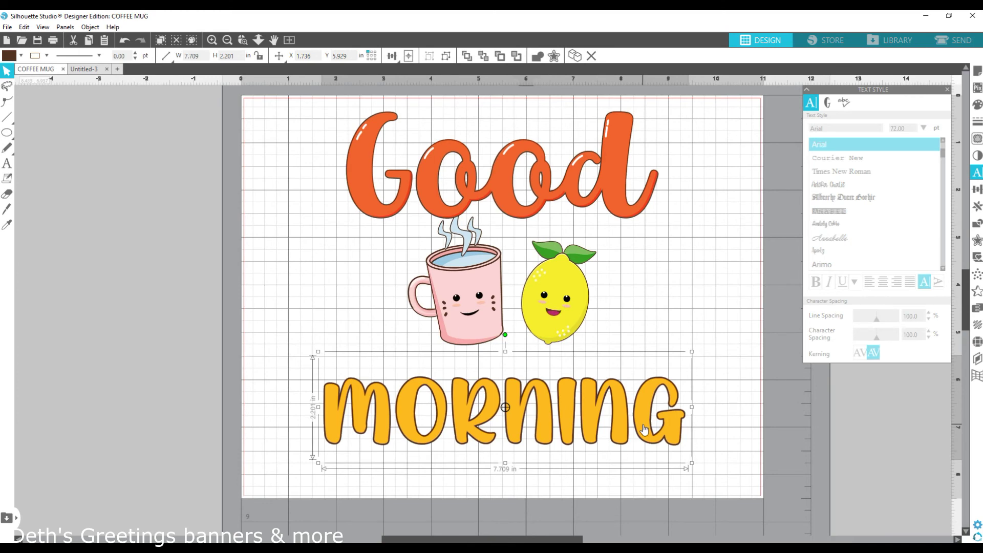
key("Delete")
key("ctrl+v")
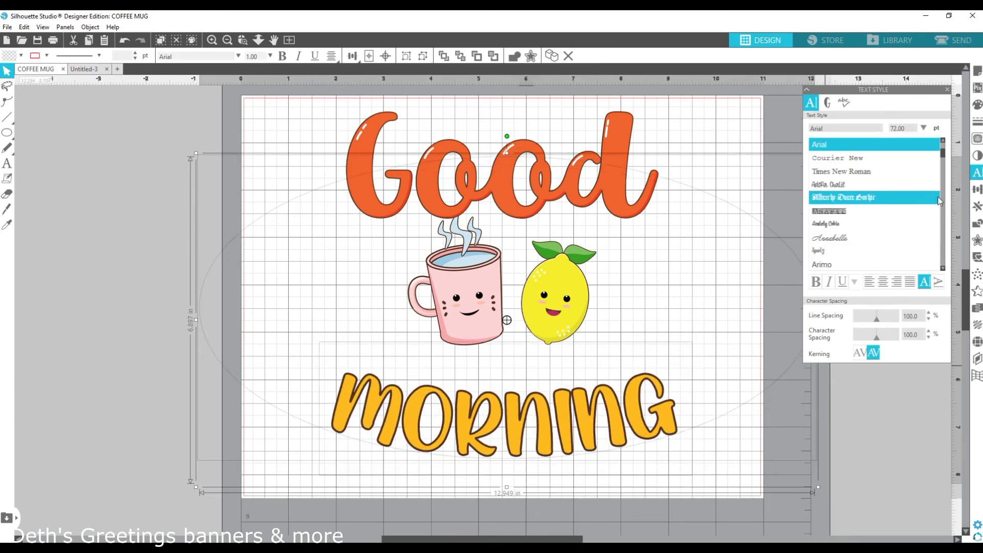
Step: Try aligning the pasted "morning" group to the vertical middle and undo it
left_click(976, 189)
left_click(906, 168)
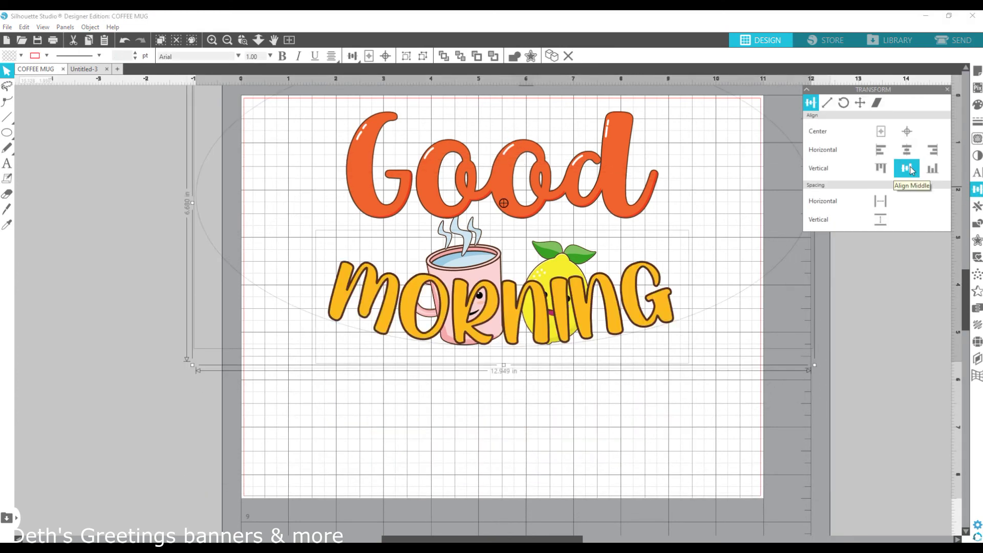
key("ctrl+z")
Step: Align the mug and lemon slightly lower between "Good" and "morning" and center the objects horizontally
left_click(509, 323)
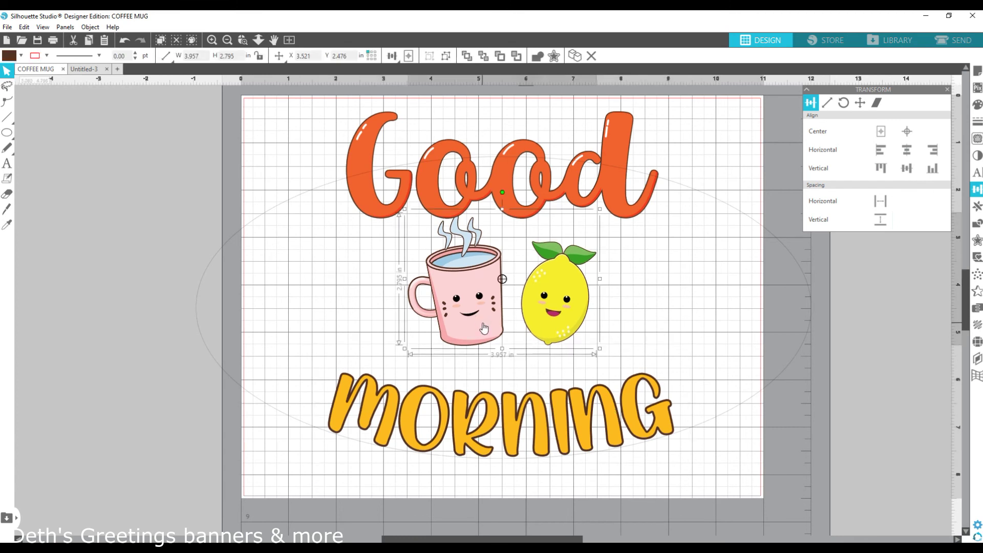
left_click(907, 168)
left_click(550, 208)
left_click(550, 208)
left_click(907, 150)
Step: Select the large ellipse around the design and make its line color transparent
left_click(716, 299)
key("ctrl+a")
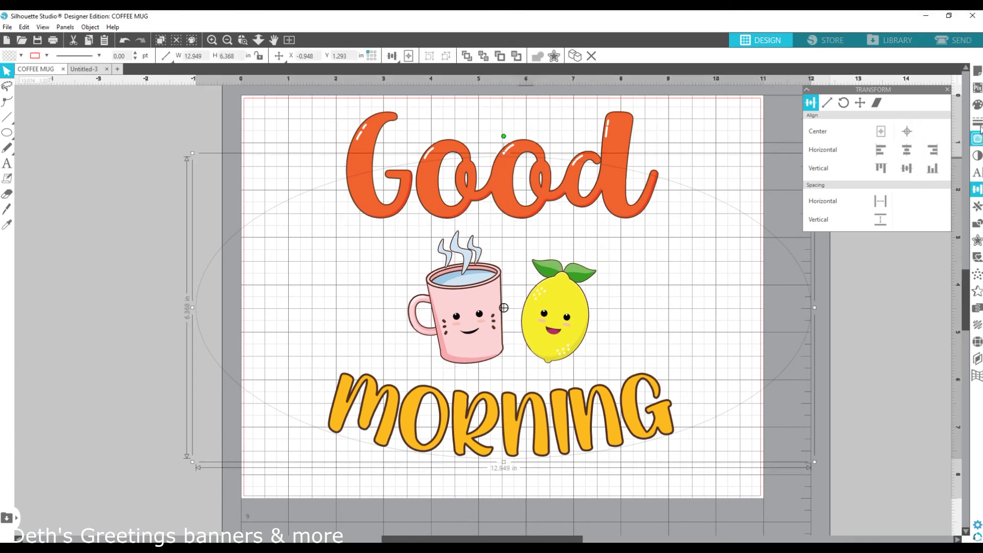
left_click(977, 121)
left_click(861, 130)
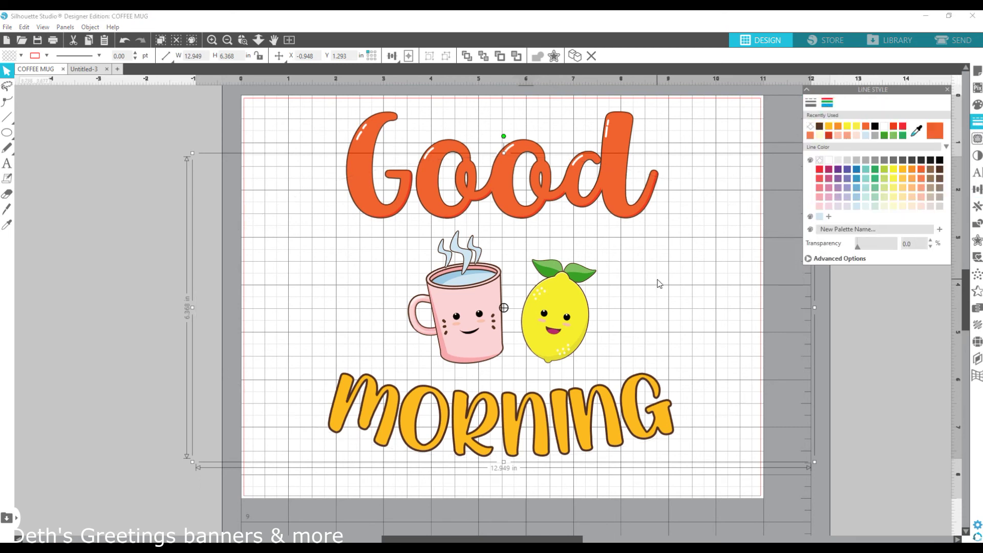
left_click(659, 285)
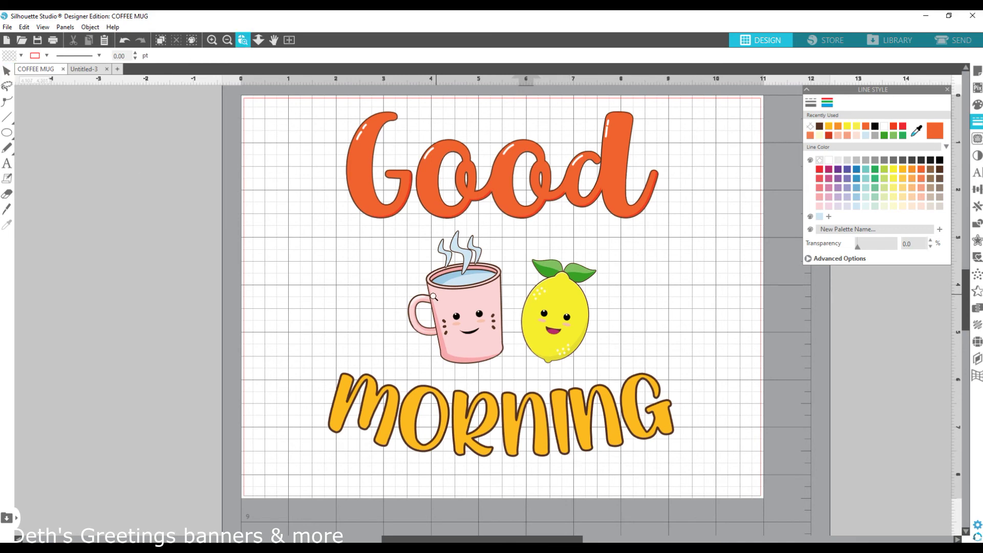
left_click_drag(624, 370, 625, 375)
scroll(450, 384, "up", 1)
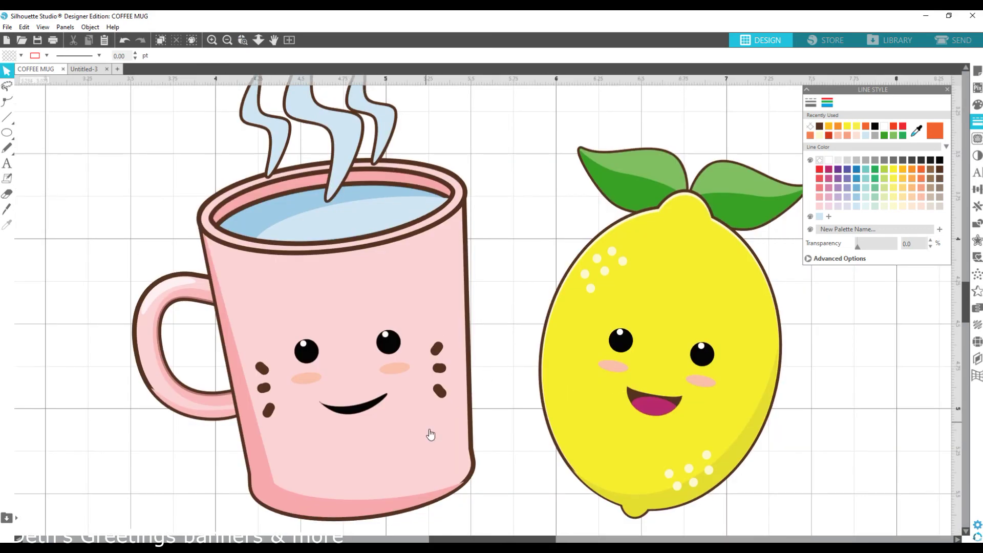
left_click(258, 40)
left_click_drag(507, 435, 478, 297)
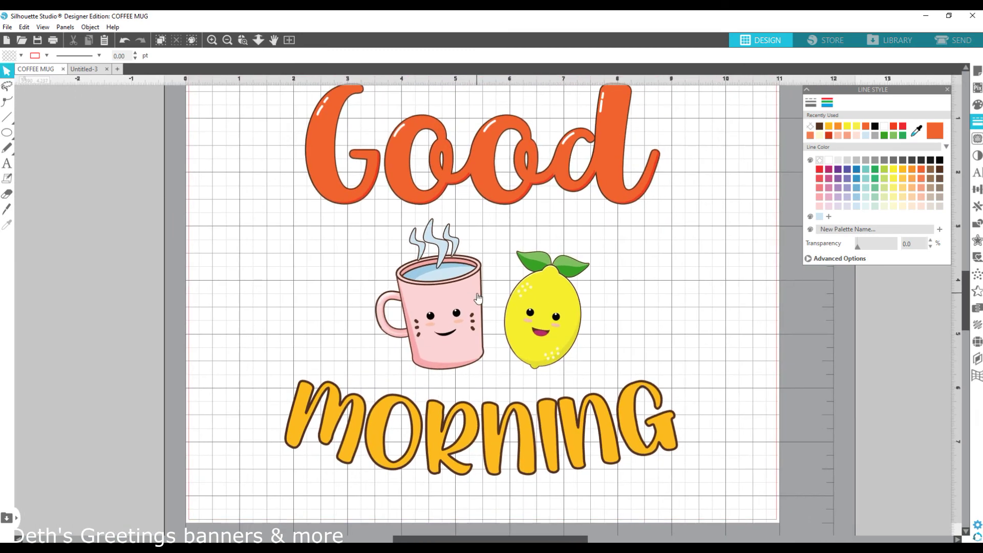
left_click(445, 331)
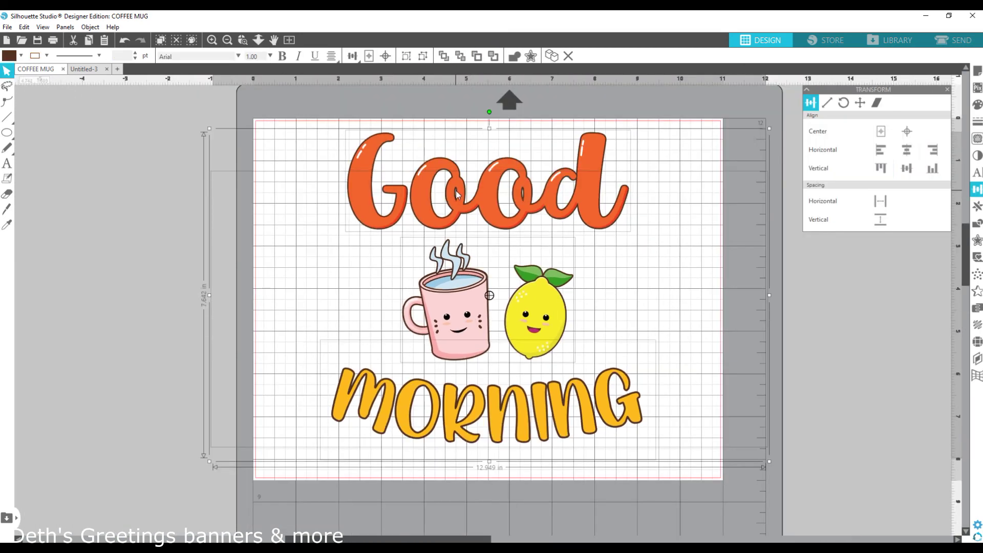
Step: Move the curved "morning" lettering up so it sits directly beneath the mug and lemon
left_click_drag(577, 412, 577, 385)
left_click_drag(502, 349, 527, 461)
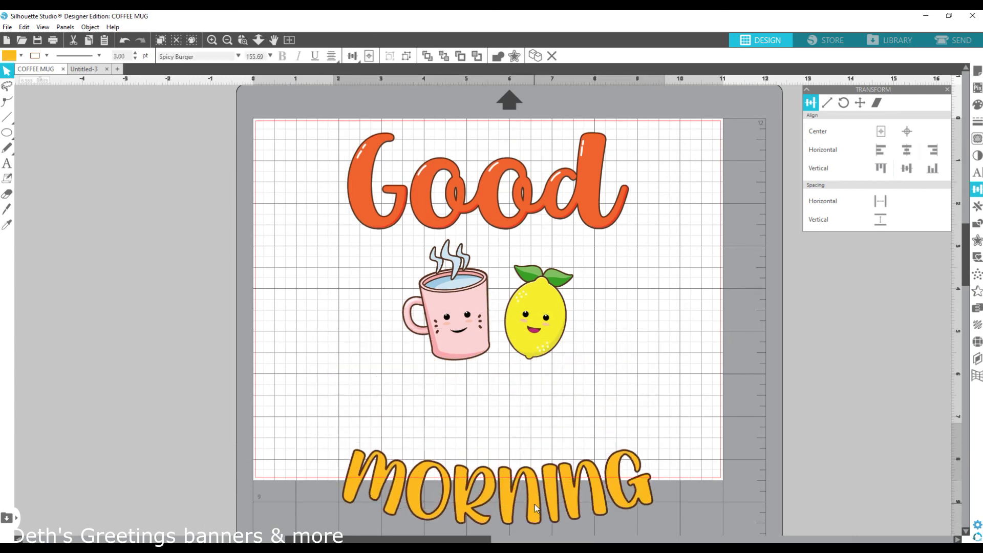
left_click(616, 215)
left_click_drag(545, 506, 531, 369)
left_click(295, 122)
key("ctrl+a")
left_click(624, 293)
left_click(546, 336)
left_click_drag(550, 401, 552, 387)
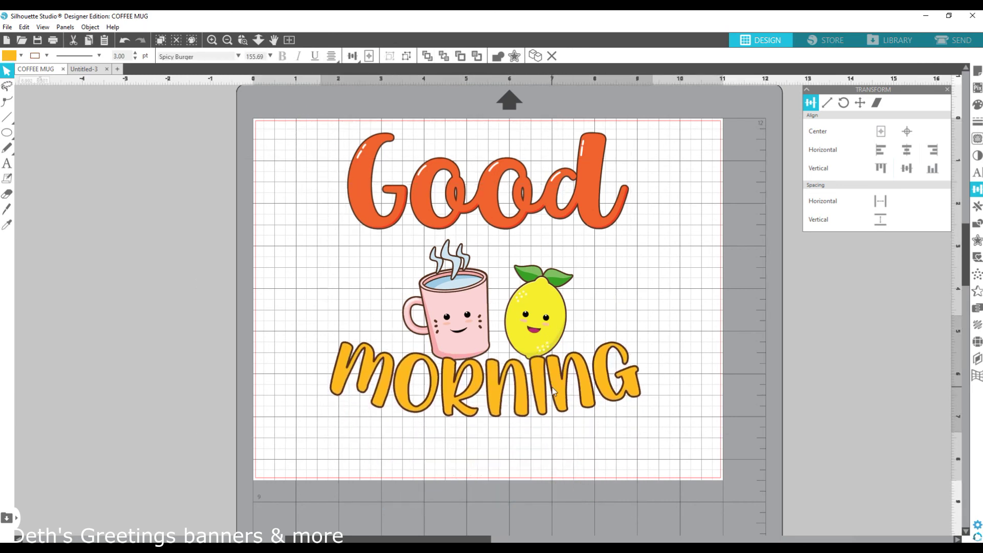
Step: Nudge the "morning" lettering down slightly from the base of the mug and lemon
scroll(551, 387, "down", 1)
left_click(552, 387)
key("Down")
key("Down")
key("Down")
Step: Align "Good", the mug and lemon, and "morning" to a common horizontal center
left_click(544, 332, "shift")
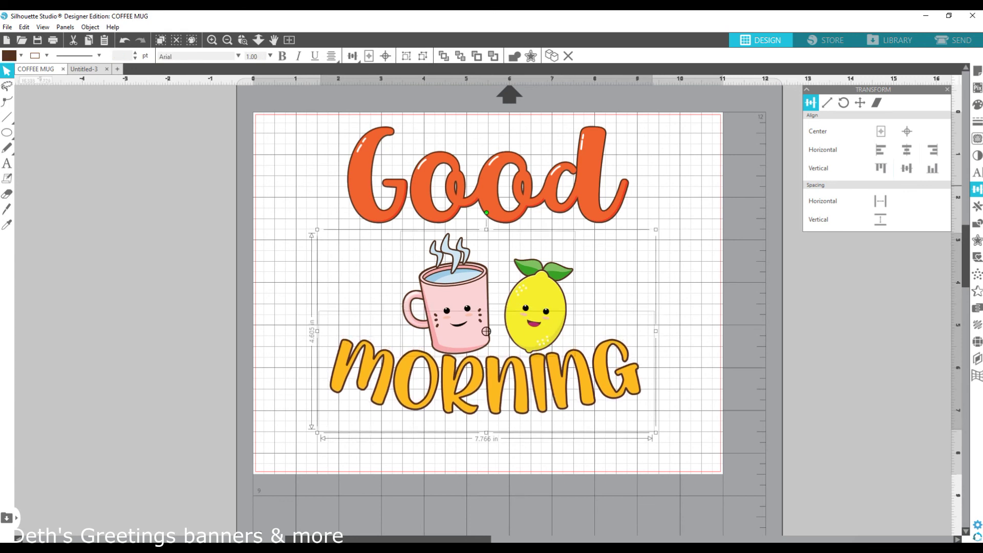
left_click(906, 151)
left_click(563, 210, "shift")
left_click(906, 151)
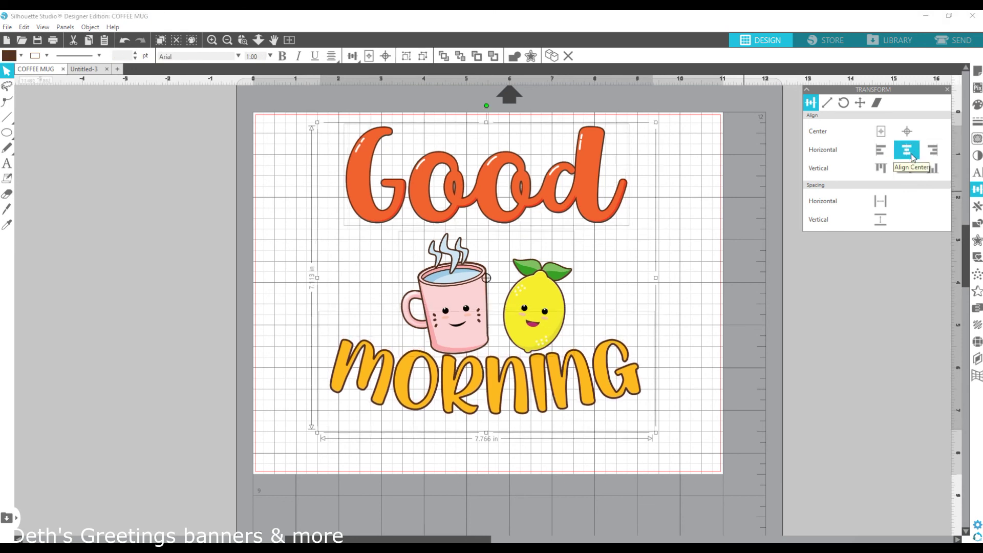
Step: Nudge the "Good" lettering down until it meets the steam above the mug
left_click(574, 224)
left_click(572, 209)
key("Down")
key("Down")
key("Down")
key("Down")
key("Down")
key("Down")
key("Down")
key("Down")
key("Down")
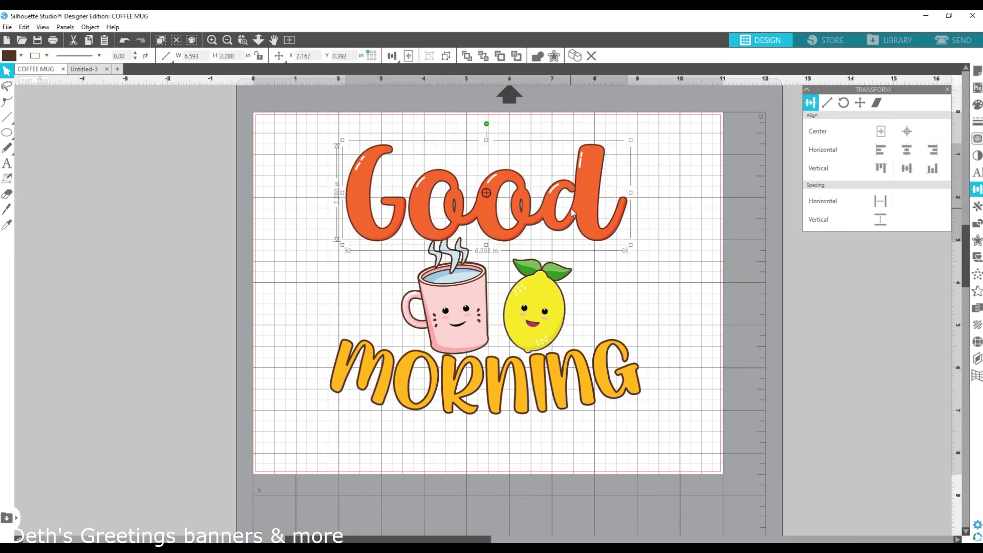
Step: Try hiding the page grid in the grid settings
left_click(976, 70)
left_click(826, 102)
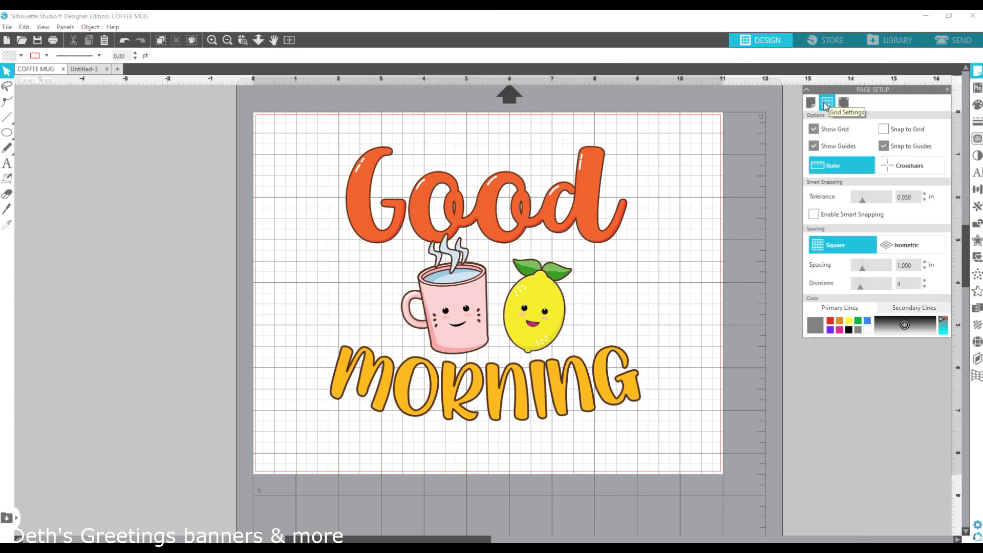
left_click(814, 130)
key("ctrl+z")
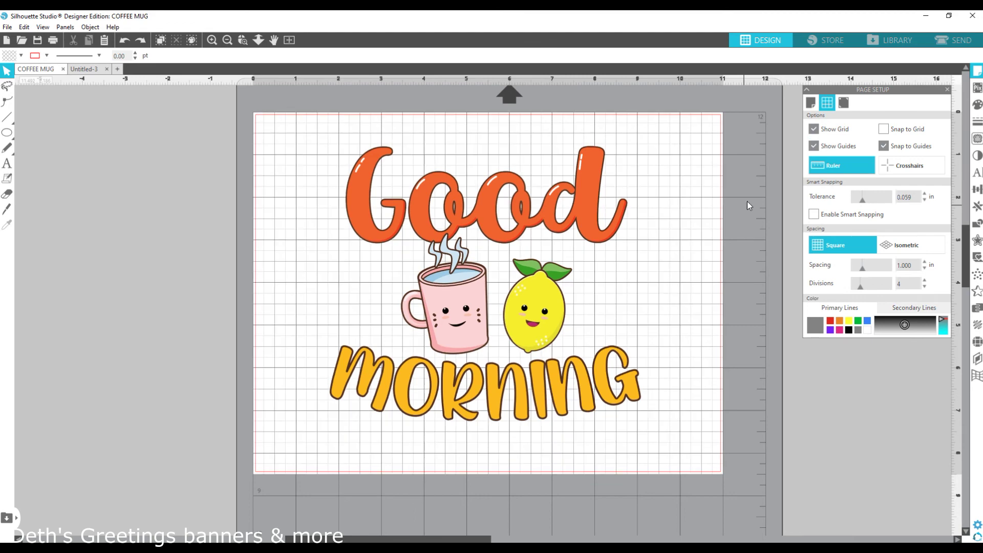
left_click(947, 89)
Step: Select the entire Good morning design and center it on the page
left_click_drag(171, 103, 683, 483)
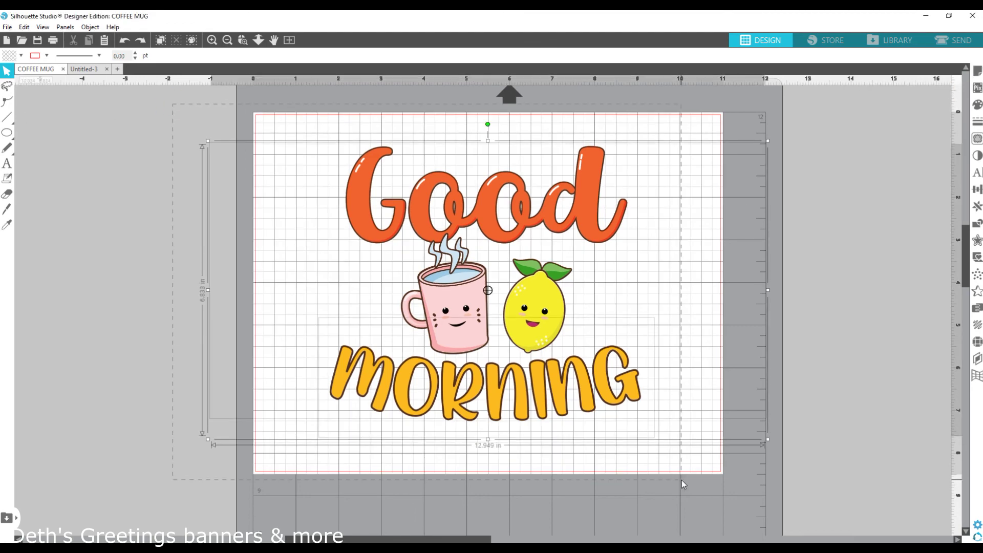
mouse_move(640, 399)
left_mouse_down()
mouse_move(641, 409)
mouse_move(632, 389)
left_mouse_up()
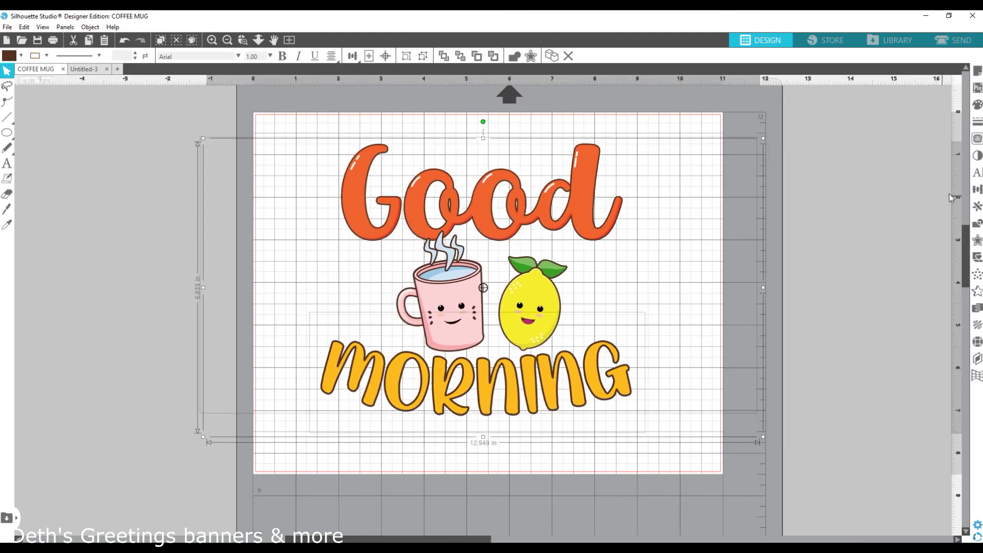
left_click(977, 189)
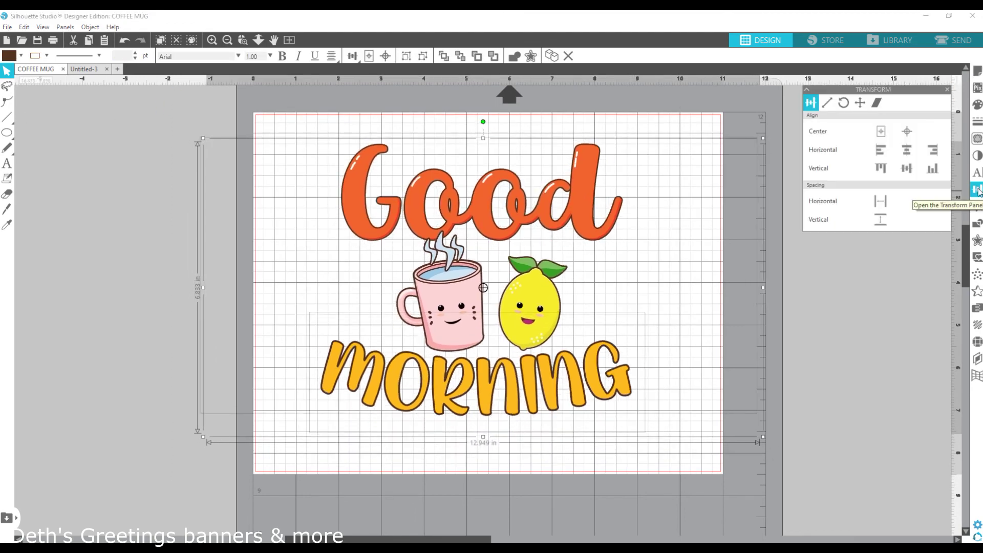
left_click(882, 133)
left_click(810, 294)
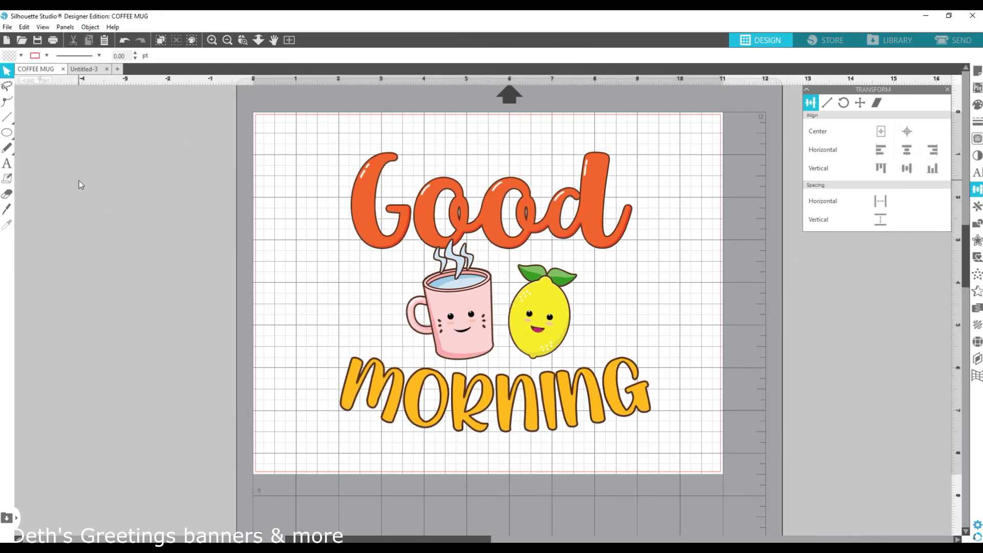
Step: Draw a rectangle about 11.01 × 8.46 in covering the page and fill it with light blue
left_click(23, 132)
mouse_move(254, 113)
left_mouse_down()
mouse_move(723, 432)
mouse_move(722, 472)
left_mouse_up()
left_click(977, 105)
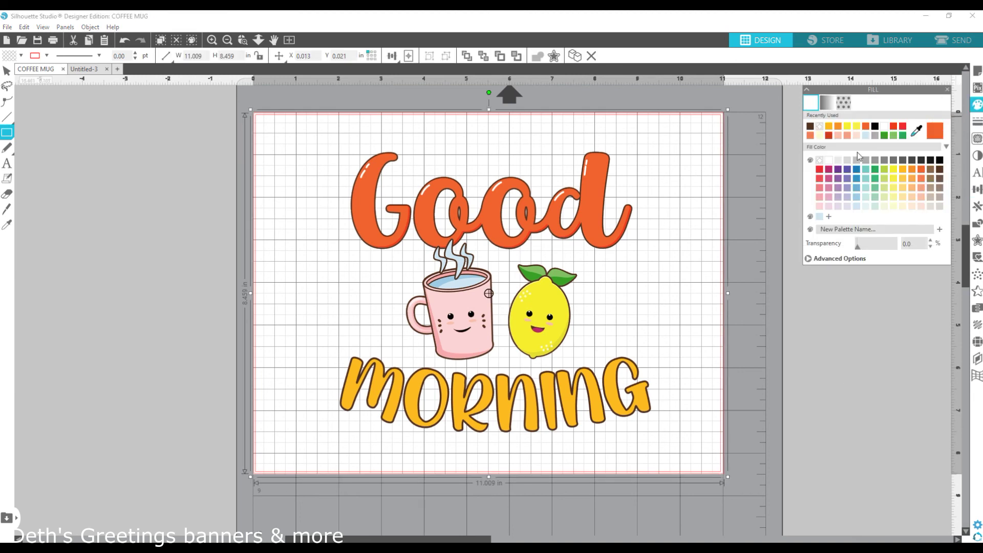
left_click(865, 135)
Step: Lighten the page rectangle's fill to DDF0FA and send it behind the design
left_click(850, 258)
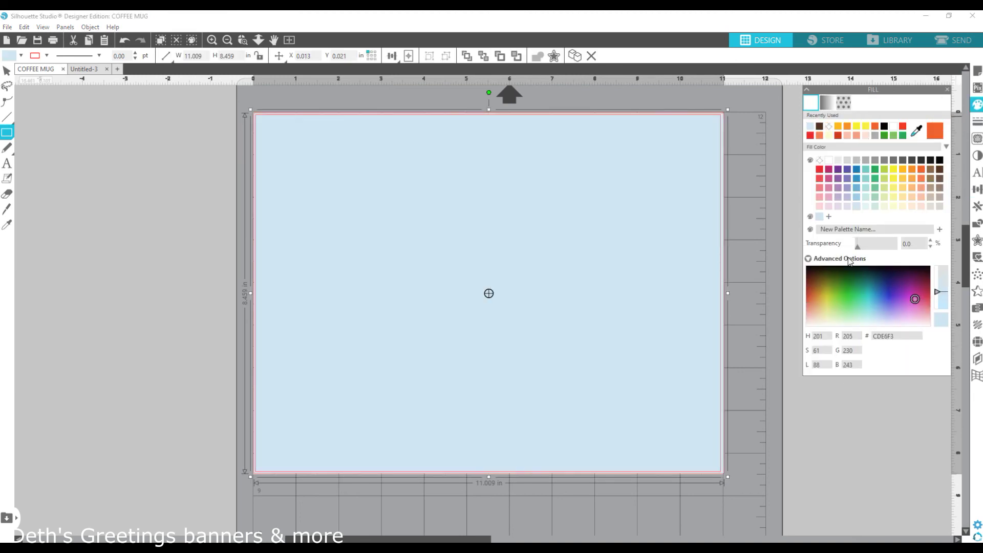
left_click_drag(936, 294, 937, 298)
left_click_drag(872, 318, 874, 322)
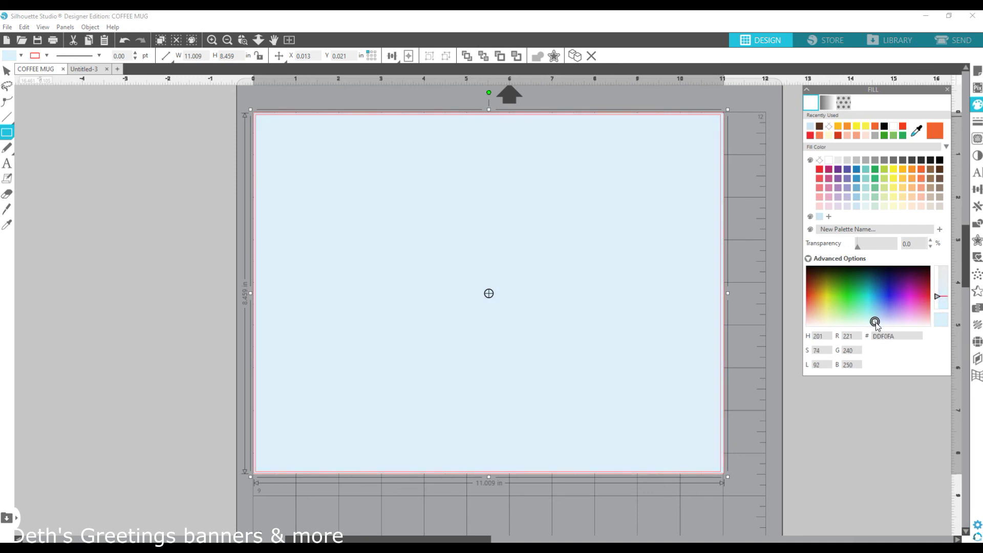
left_click(517, 57)
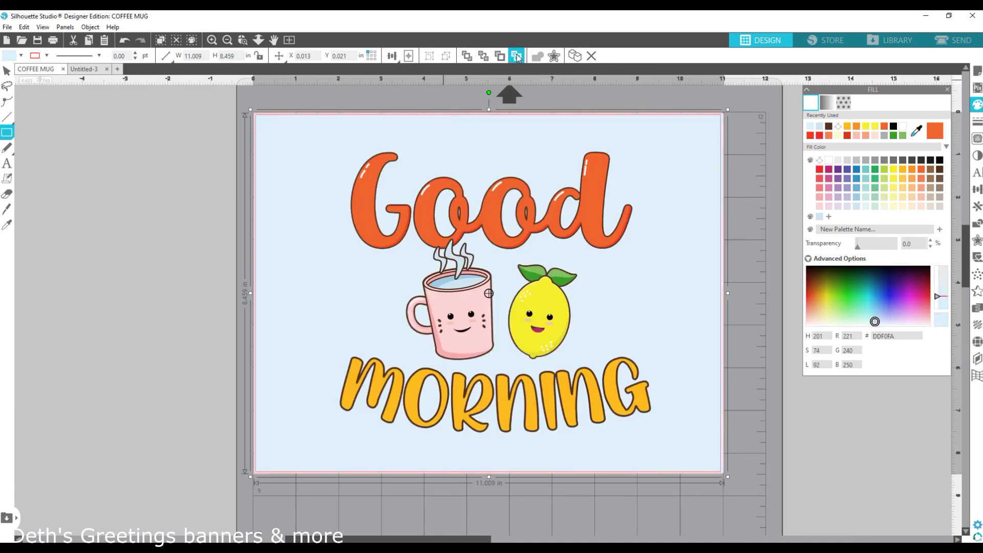
Step: Try pale yellow, pink and green tints on the background rectangle and settle on a very pale cream fill
left_click(894, 207)
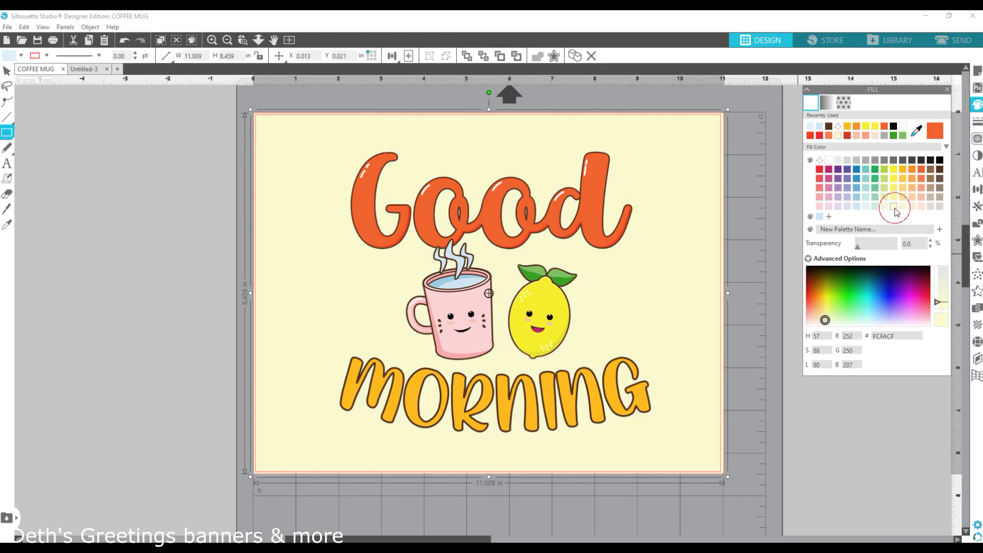
left_click(827, 325)
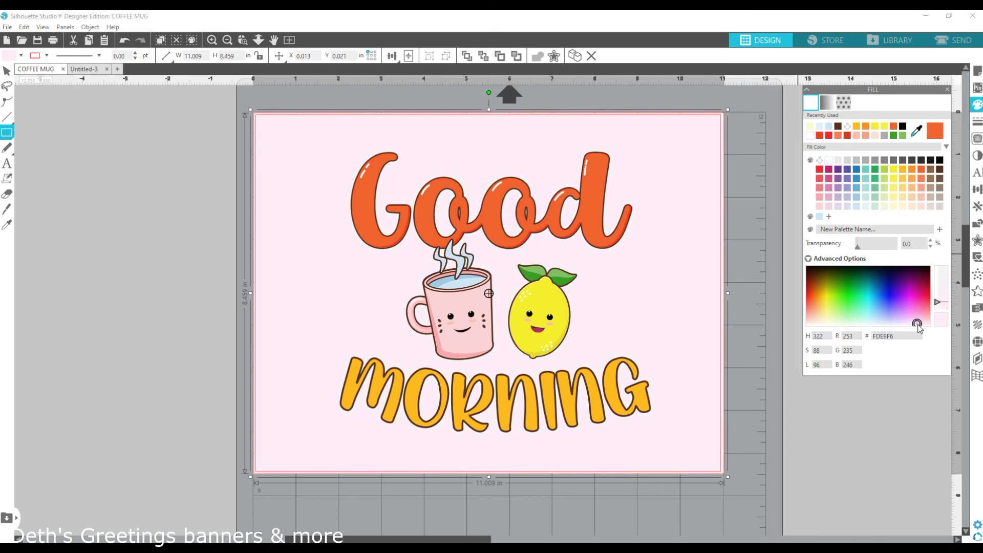
left_click_drag(915, 329, 834, 326)
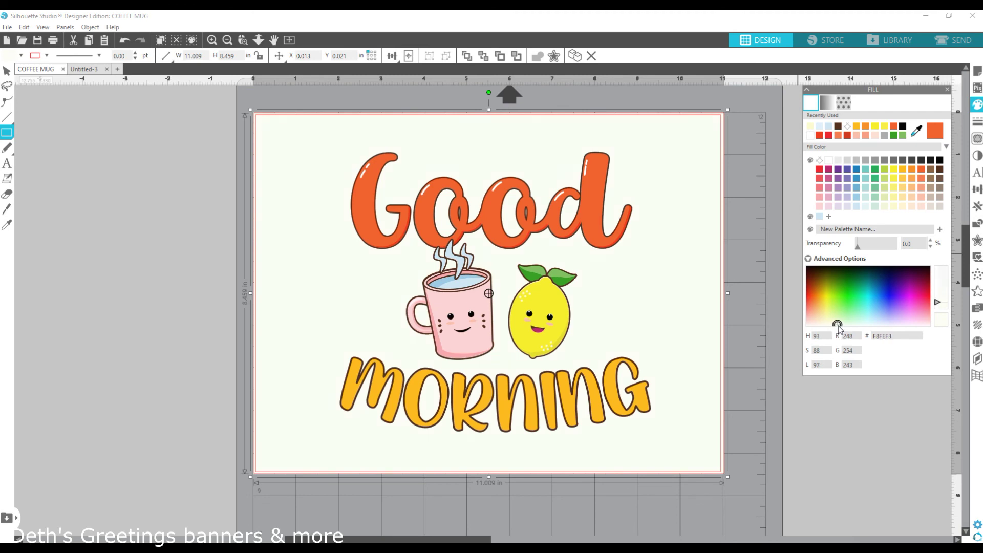
left_click(825, 326)
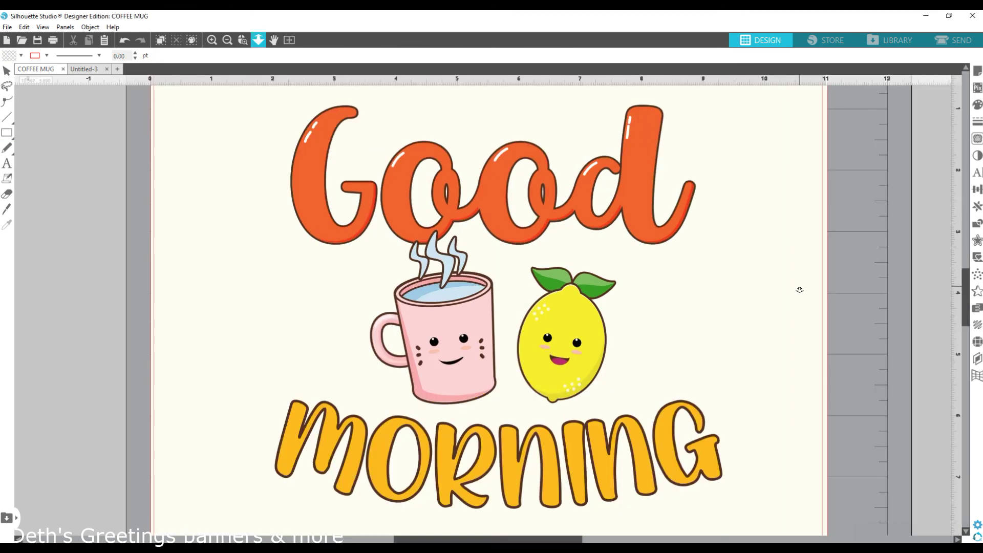
Step: Draw an ellipse about 0.81 × 0.38 in between the G of Good and the mug handle
left_click_drag(798, 290, 803, 294)
key("v")
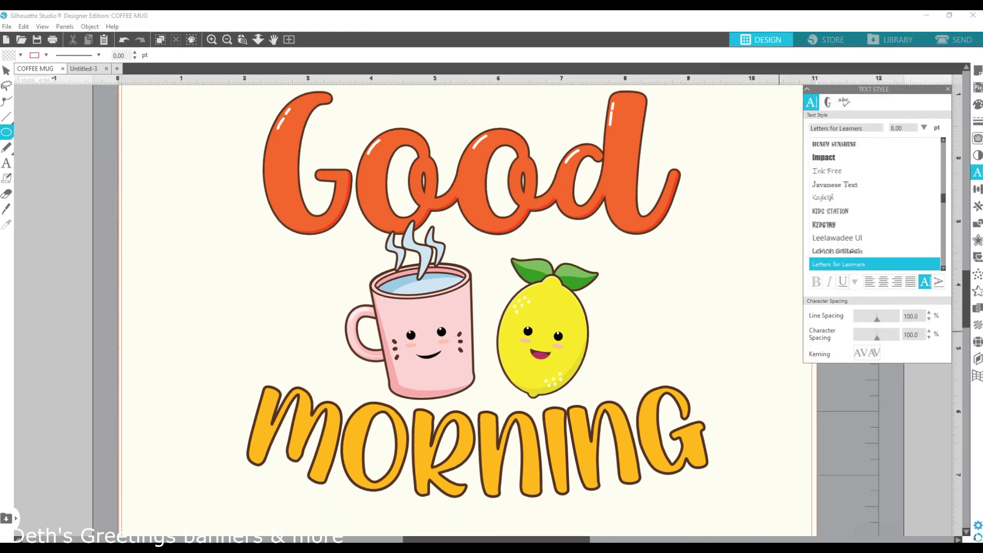
left_click_drag(279, 247, 333, 275)
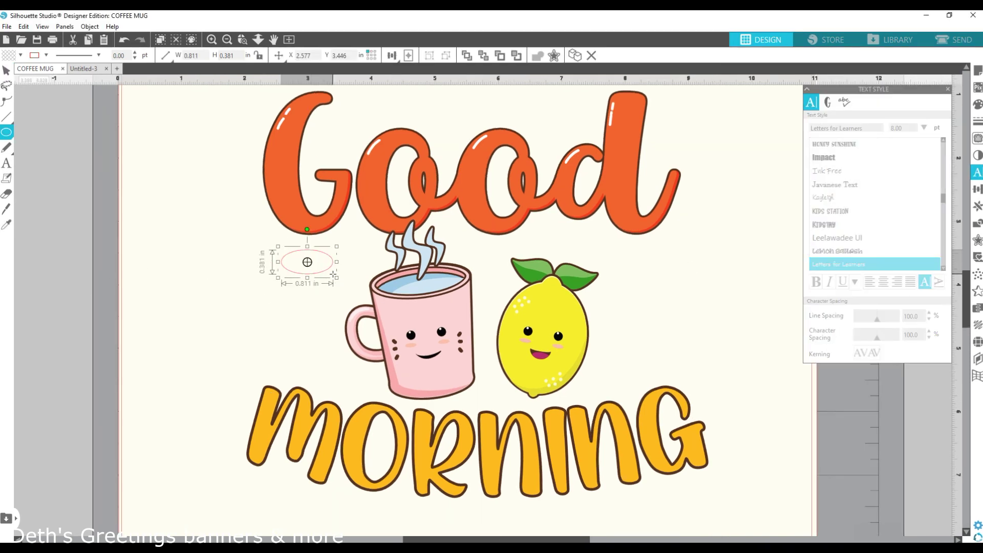
Step: Edit the ellipse's points into a teardrop with a sharp corner at its narrow end and a slightly flattened body
left_click(6, 101)
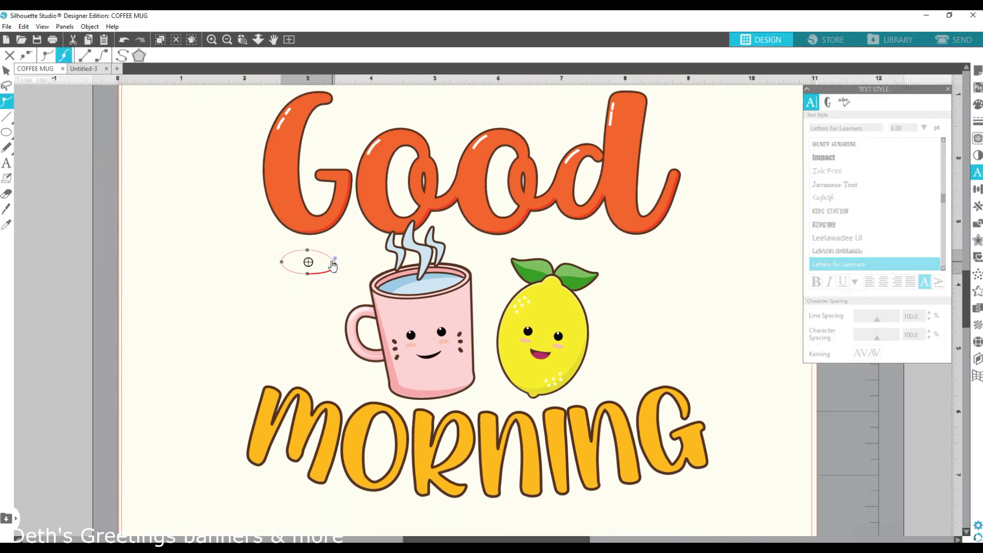
left_click(243, 40)
left_click_drag(272, 255, 335, 296)
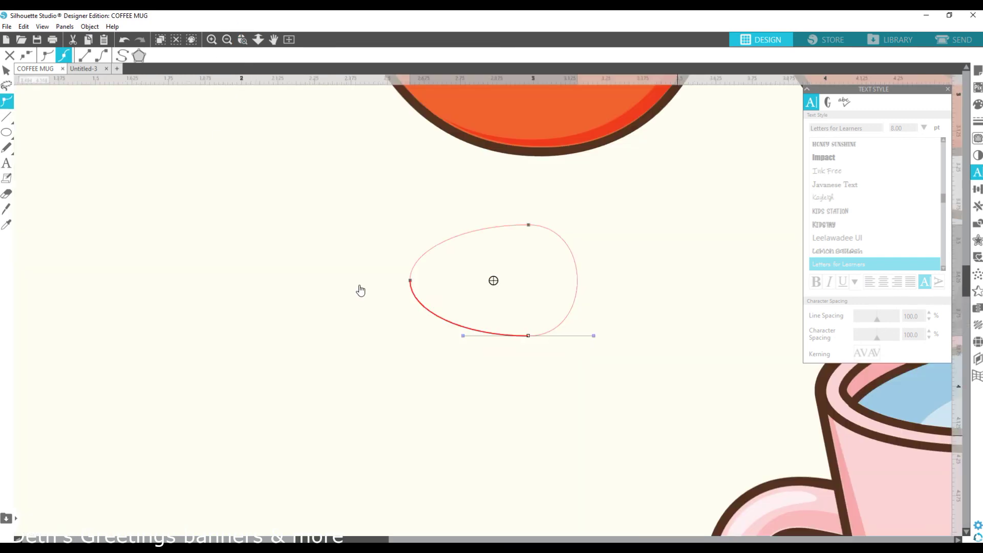
left_click(411, 280)
left_click(46, 55)
left_click_drag(410, 249, 426, 262)
left_click_drag(410, 312, 434, 306)
left_click(530, 227)
left_click_drag(530, 336, 530, 329)
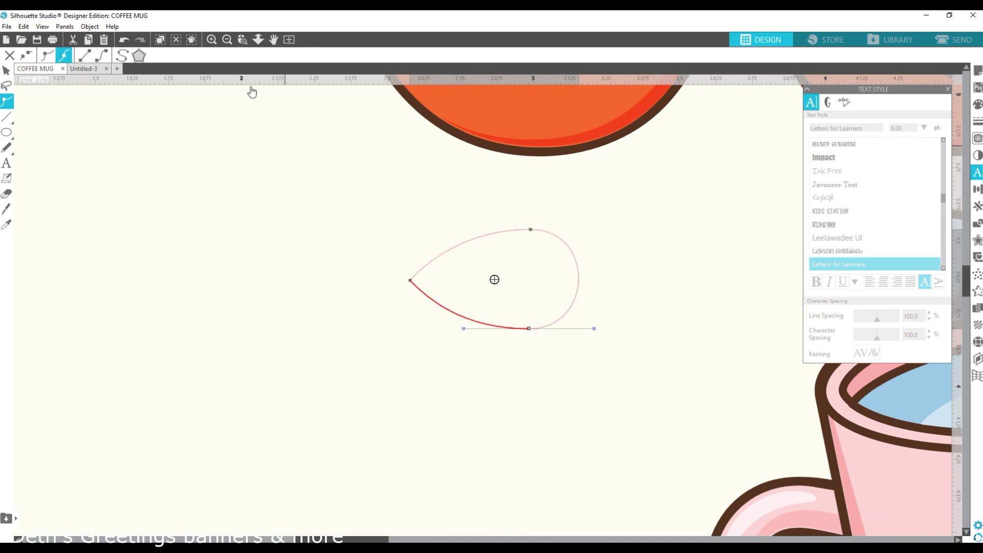
scroll(487, 297, "down", 3)
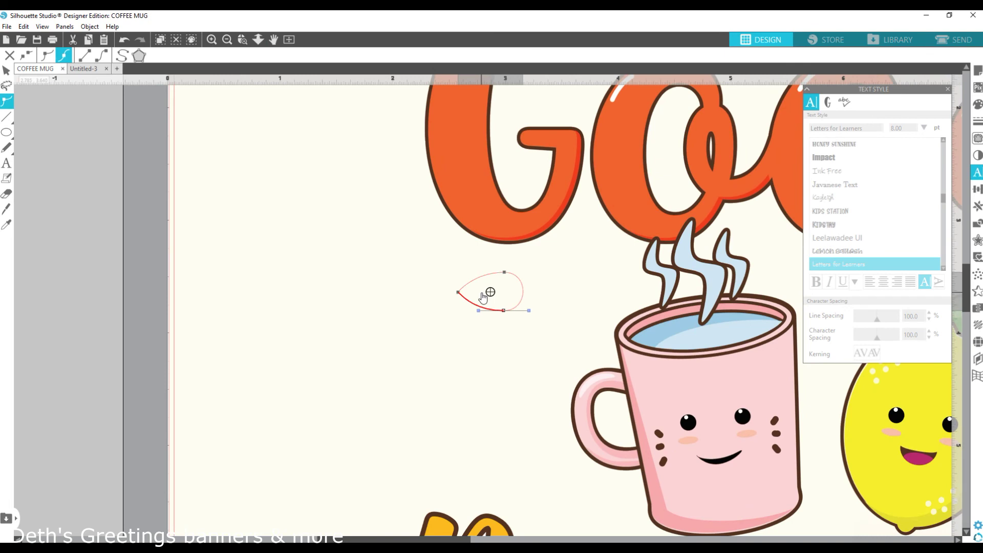
Step: Fill the teardrop with light teal
left_click(5, 68)
left_click(977, 104)
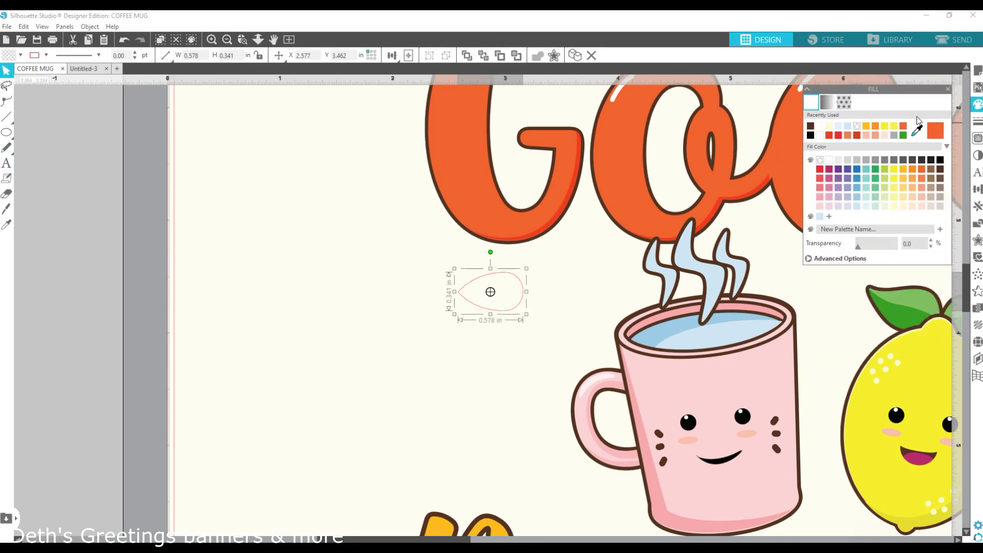
left_click(866, 170)
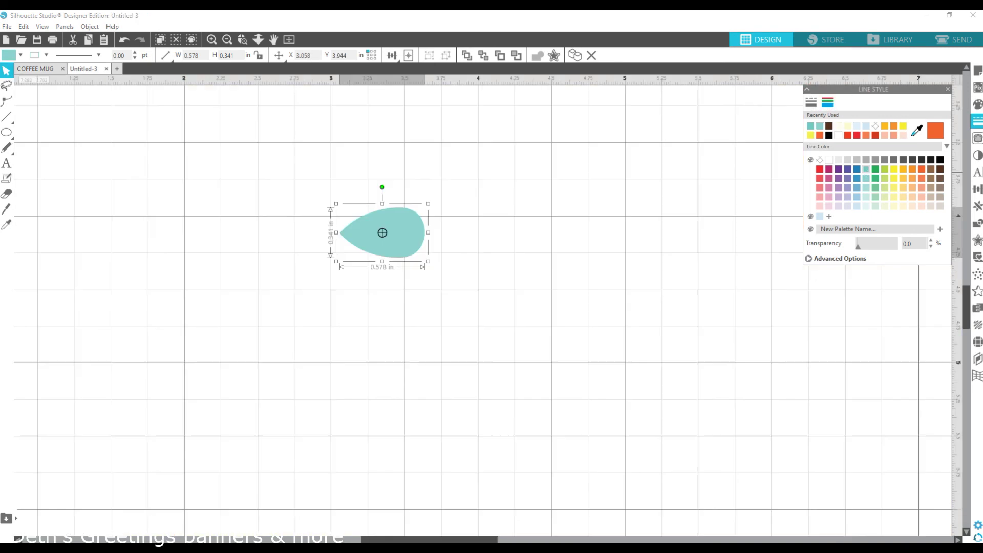
Step: Add a rounded offset around the teardrop in the Untitled-3 document and color its fill and line dark brown
left_click(977, 240)
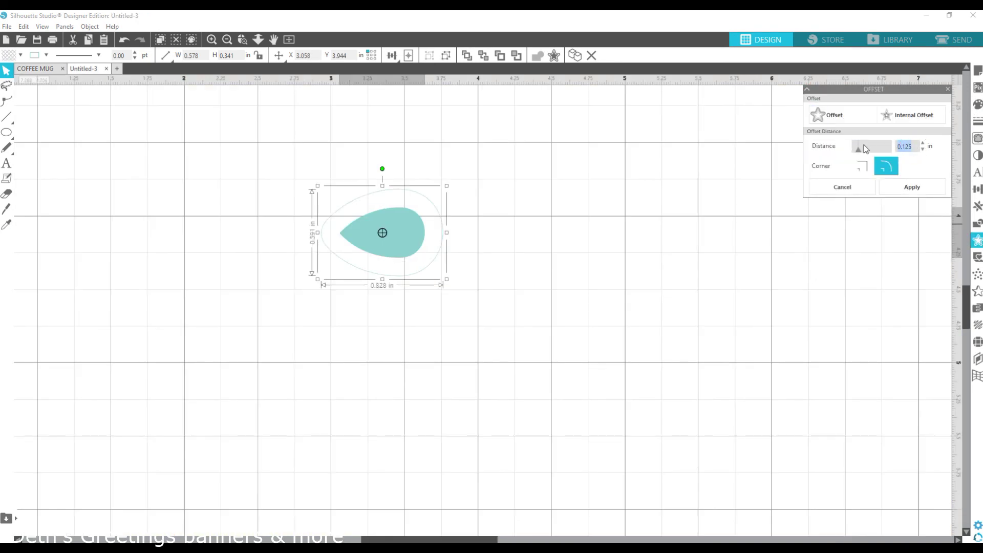
left_click(911, 187)
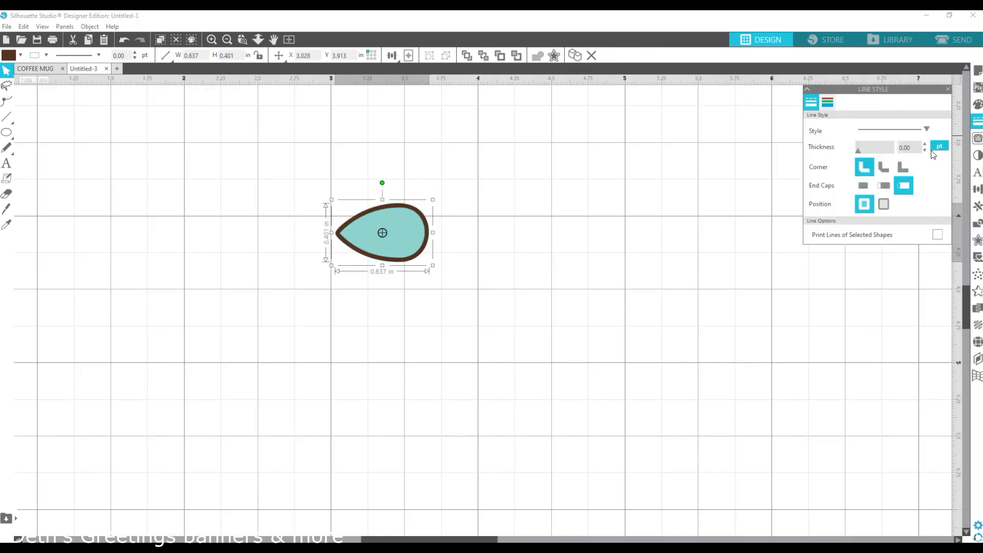
left_click(828, 102)
left_click_drag(297, 161, 451, 302)
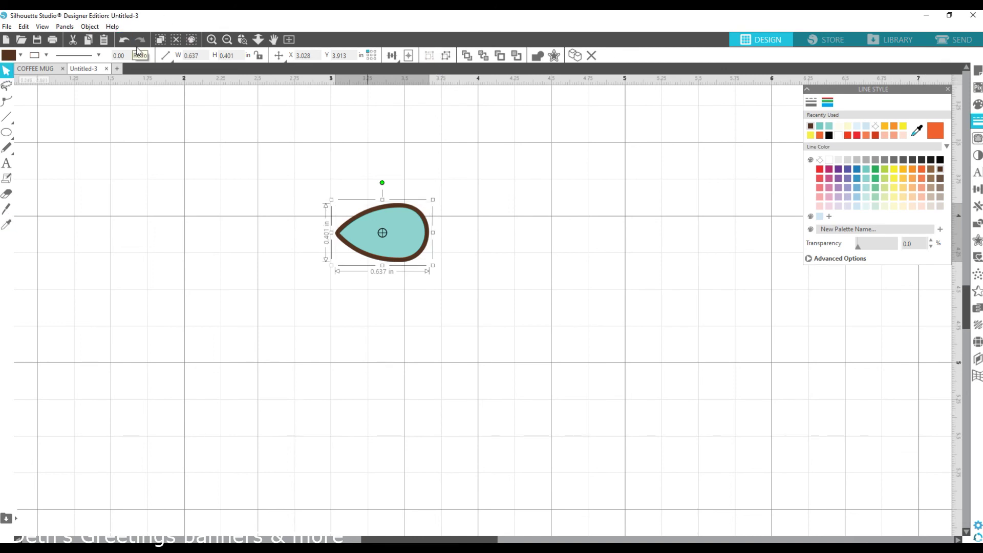
Step: Paste the outlined teardrop into the COFFEE MUG document, rotate its tip toward the mug and place it beside the handle
left_click(48, 66)
key("Delete")
key("ctrl+v")
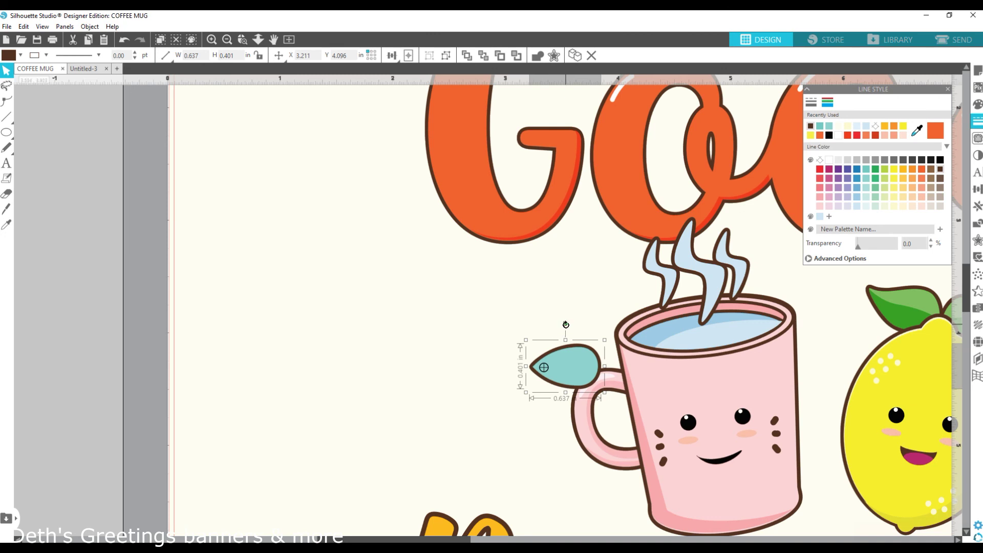
left_click_drag(565, 324, 515, 403)
left_click_drag(522, 361, 503, 344)
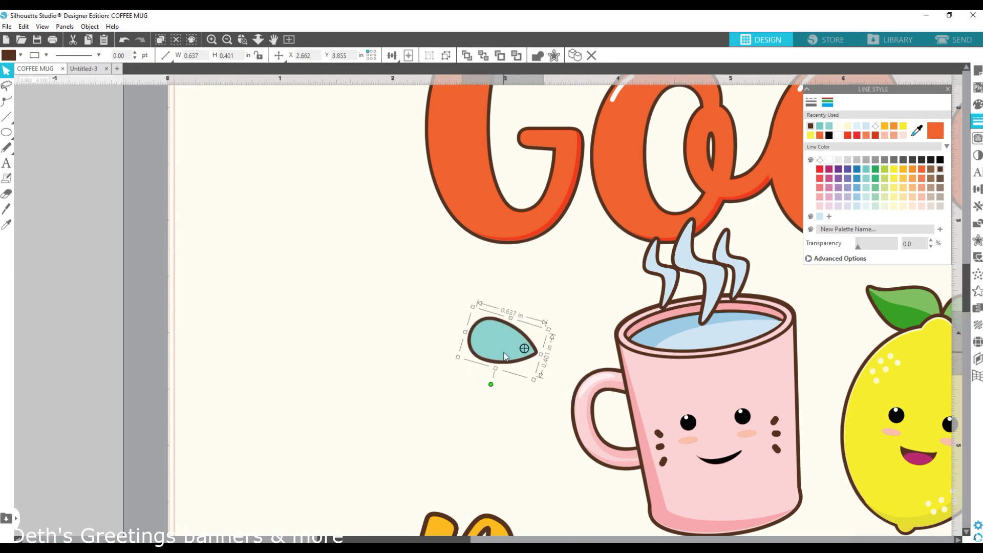
Step: Scale the teardrop down to about 0.37 × 0.23 in and arrange three copies in a fan beside the G of Good
left_click(258, 39)
left_click_drag(551, 417, 497, 324)
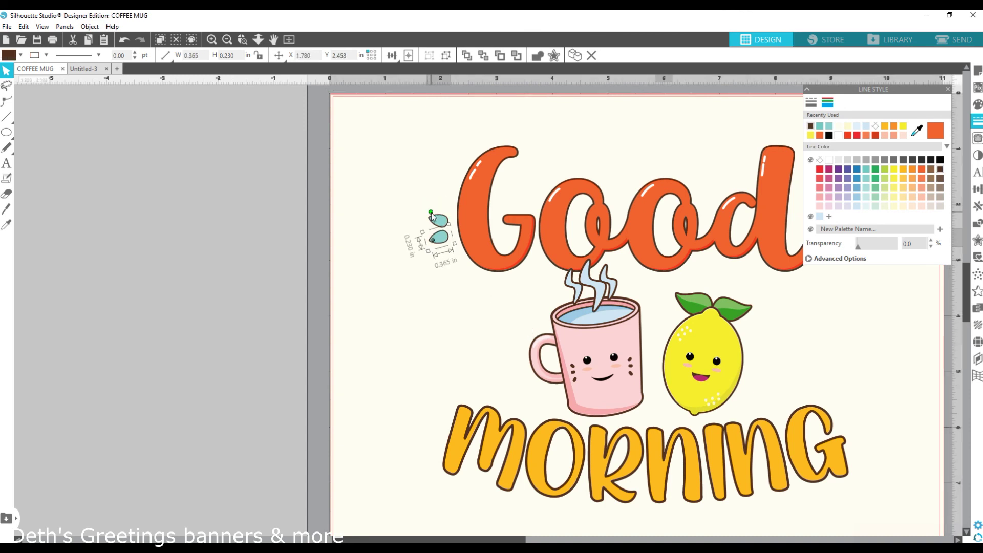
left_click_drag(446, 245, 452, 262)
left_click_drag(435, 230, 435, 237)
left_click(444, 252)
left_click(438, 221)
left_click_drag(450, 196, 450, 196)
left_click(442, 257)
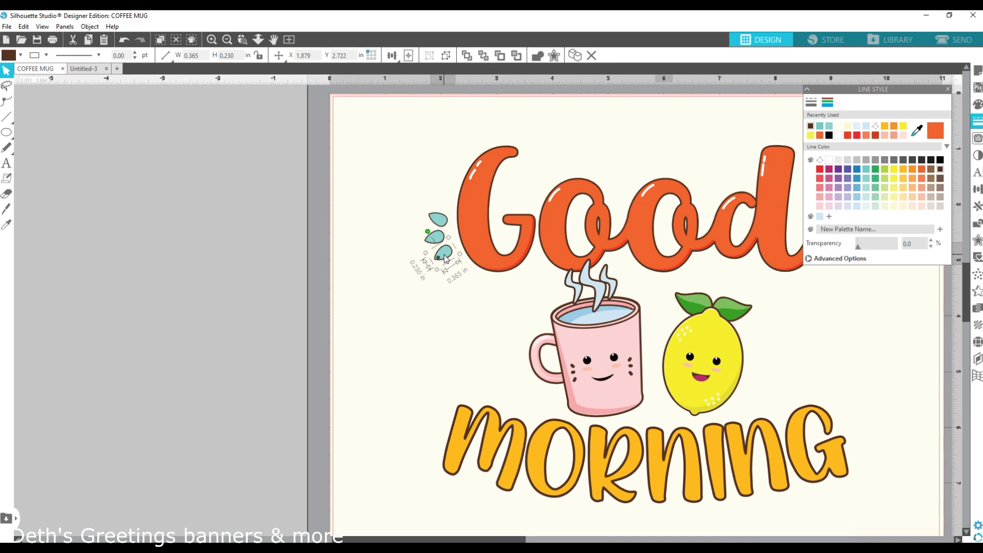
Step: Scale the three petals down to about 0.29 × 0.18 in each and tighten their fan arrangement beside the G
left_click(440, 224)
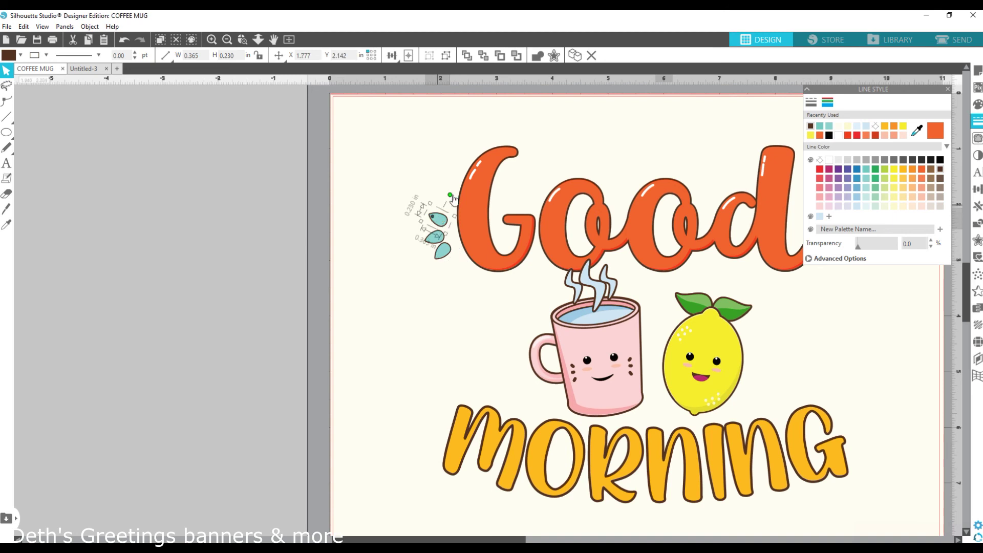
left_click(434, 237, "shift")
left_click(441, 250, "shift")
key("alt")
left_click_drag(420, 236, 413, 237)
mouse_move(454, 263)
left_mouse_down()
mouse_move(436, 244)
mouse_move(451, 262)
left_mouse_up()
left_click_drag(444, 214, 436, 215)
left_click_drag(453, 261, 434, 238)
left_click(446, 55)
left_click(423, 199)
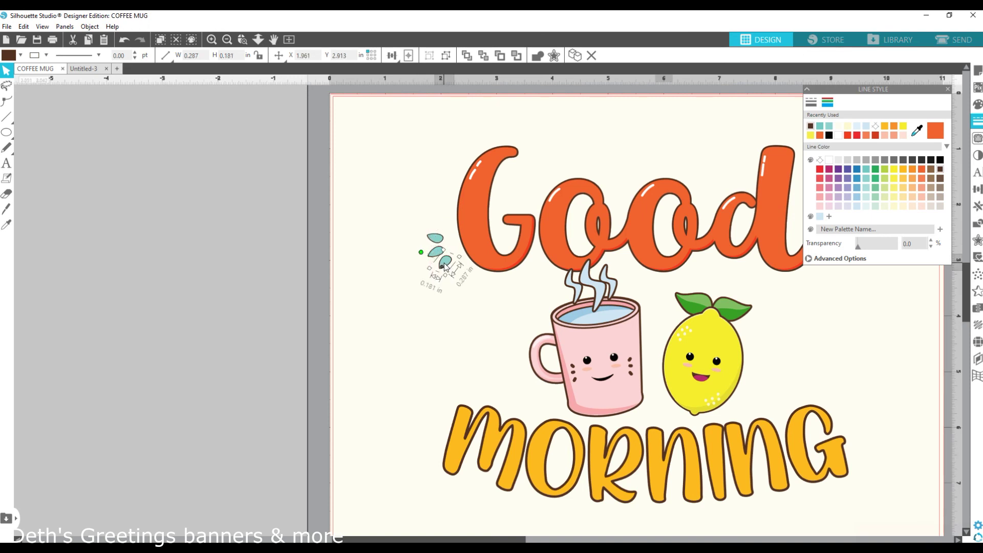
Step: Select the three petals together and nudge them slightly closer to the G
left_click(264, 295)
left_click(448, 264)
left_click_drag(449, 265, 449, 266)
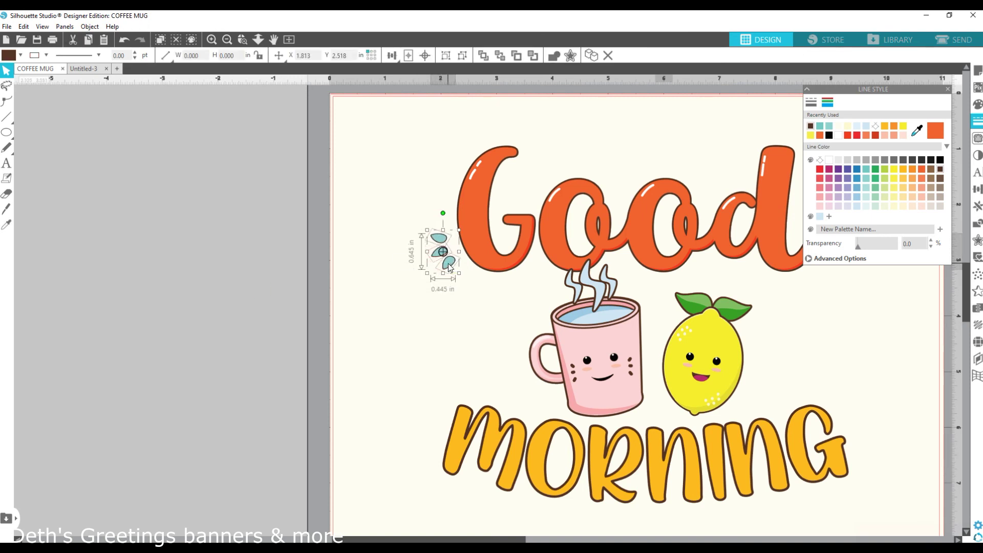
Step: Select the three teal petals at the upper edge of the G and add a 0.03 in offset around them
left_click(259, 40)
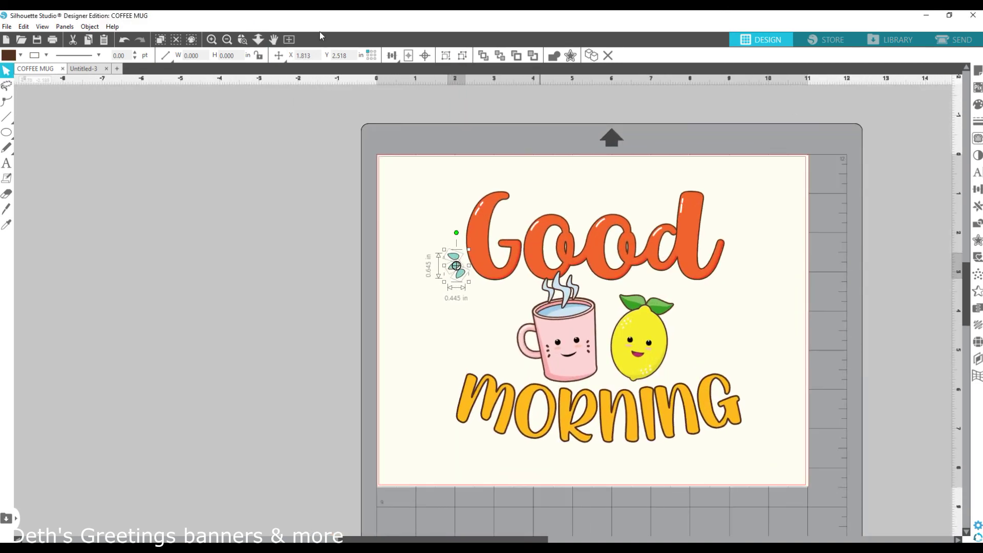
left_click(288, 40)
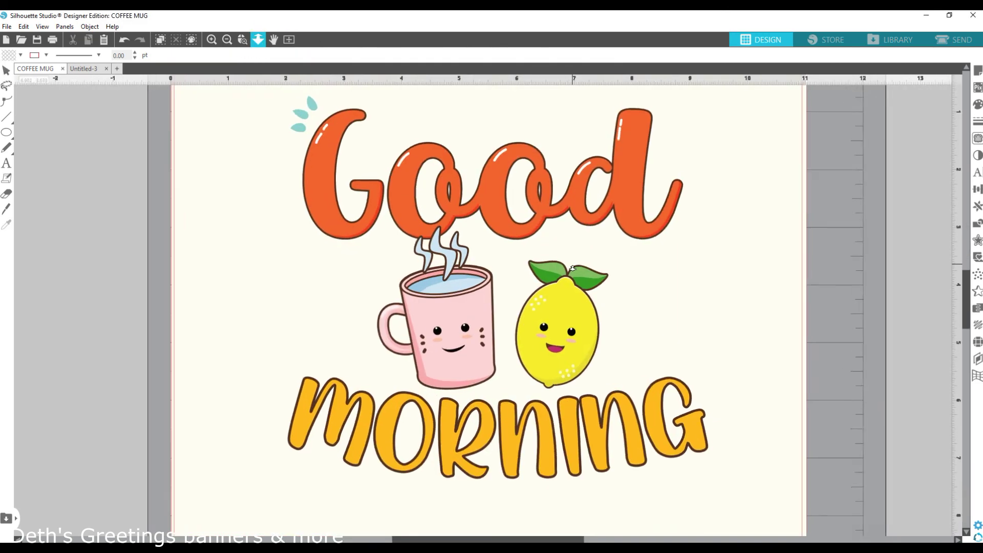
scroll(573, 274, "up", 1)
left_click(300, 136)
left_click(287, 146, "shift")
left_click(285, 159, "shift")
left_click(977, 240)
left_click(833, 115)
type(".03")
left_click(910, 190)
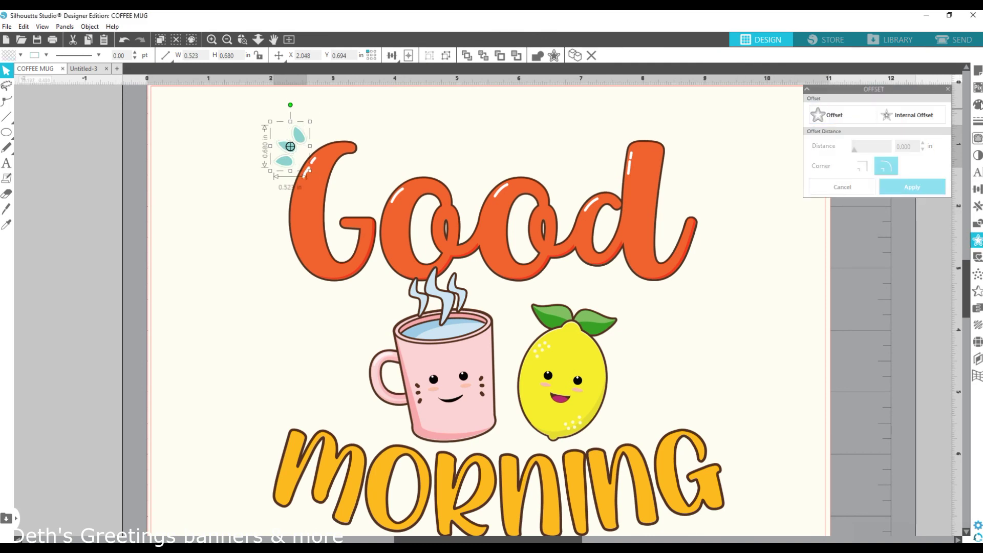
Step: Color the petals' offset fill and line dark brown and place it behind the teal shapes
left_click(976, 105)
left_click(939, 169)
left_click(976, 121)
left_click(827, 102)
left_click(939, 169)
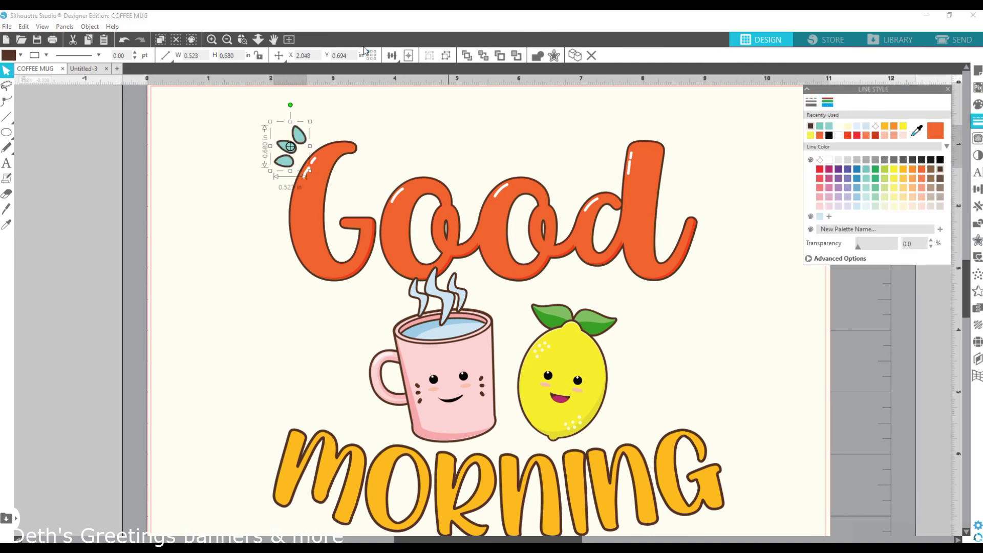
Step: Group the outlined petals and place a rotated copy beside the final G of MORNING
left_click(283, 148)
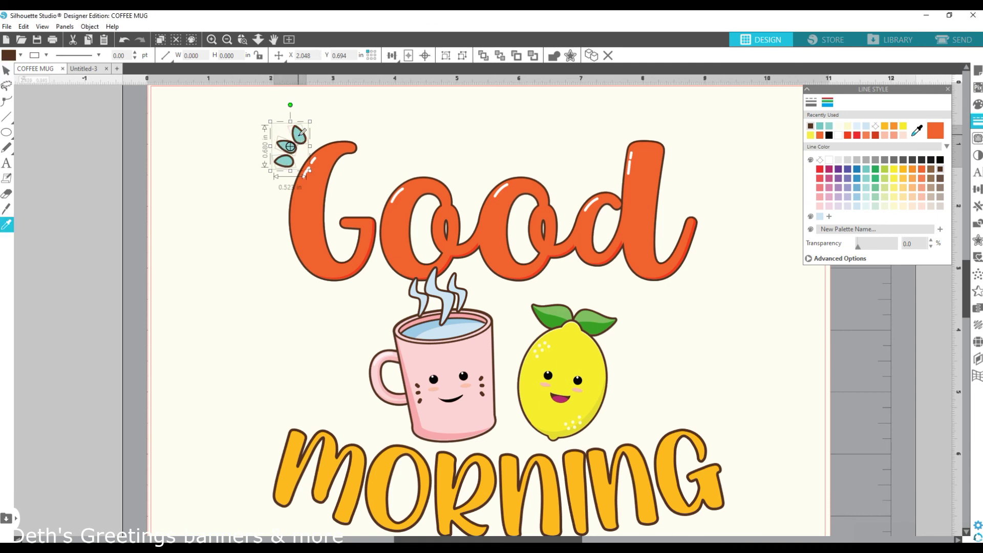
left_click_drag(298, 149, 757, 429)
left_click_drag(748, 392, 784, 523)
left_click_drag(762, 447, 756, 452)
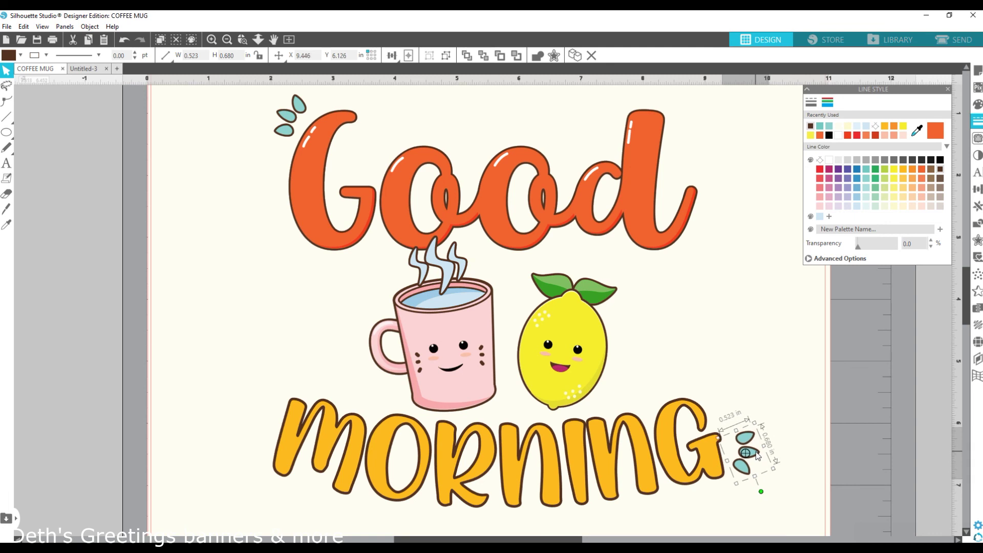
Step: Select the lowest petal beside the G of Good and group it with its brown outline
scroll(358, 143, "up", 2)
left_click(290, 154)
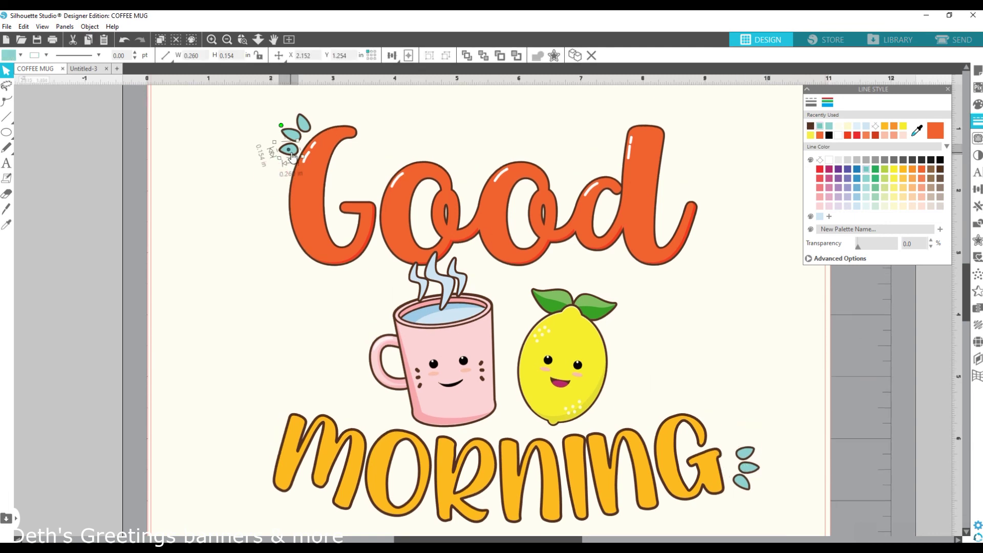
left_click(243, 40)
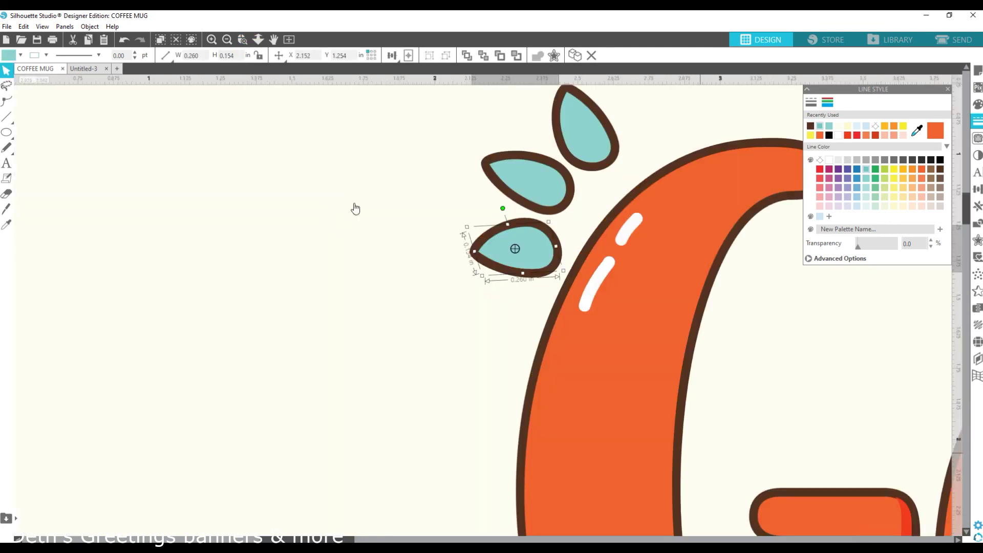
left_click(563, 252)
left_click(543, 255)
left_click(559, 254)
left_click(445, 55)
left_click(489, 333)
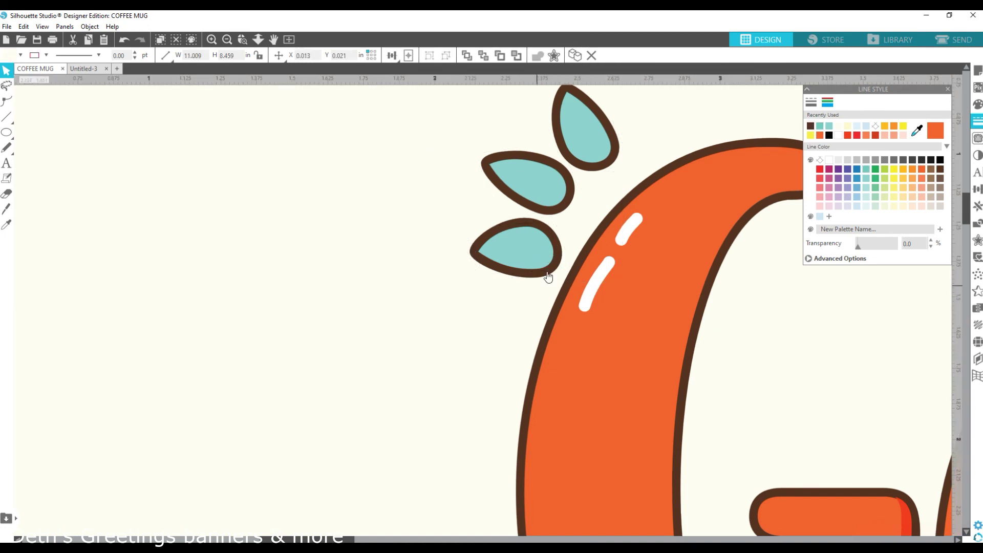
Step: Move the lowest petal with its outline slightly away from the G of Good
left_click(556, 257)
left_click(545, 256, "shift")
key("i")
key("v")
left_click_drag(528, 267, 511, 264)
Step: Group the upper petal with its outline and shift the middle petal slightly away from the G
left_click(590, 134)
left_click(614, 157, "shift")
key("ctrl+g")
scroll(607, 162, "up", 1)
left_click_drag(606, 163, 607, 160)
left_click(549, 200)
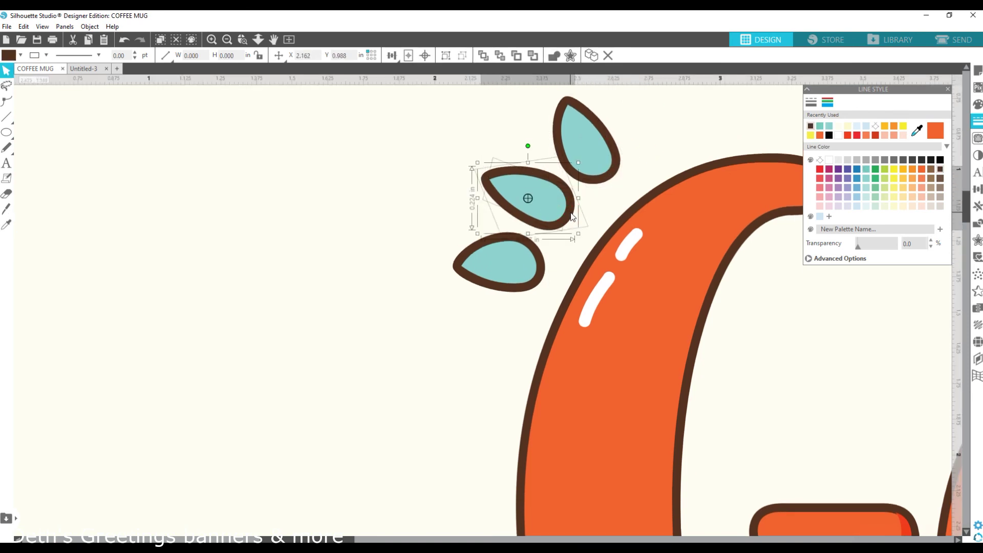
left_click_drag(558, 214, 551, 210)
Step: Rotate the upper petal to stand more upright and tilt the lowest petal slightly to even out the fan
left_click(600, 166)
scroll(599, 166, "up", 1)
left_click_drag(588, 115, 603, 118)
key("Up")
left_click(512, 290)
left_click_drag(498, 249, 493, 257)
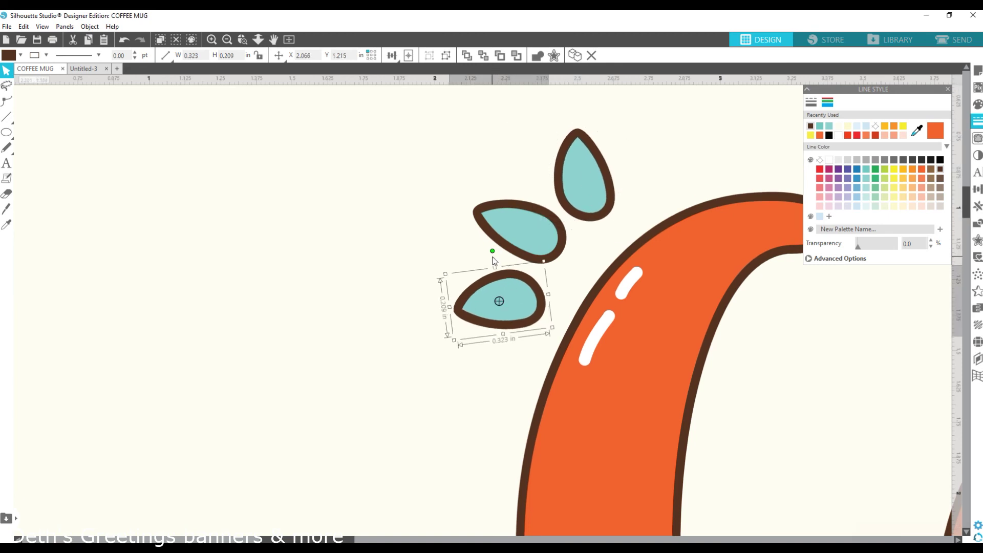
Step: Group the three outlined petals beside the G of Good and deselect them
left_click(518, 233, "shift")
left_click(573, 179, "shift")
key("ctrl+g")
scroll(618, 278, "down", 6)
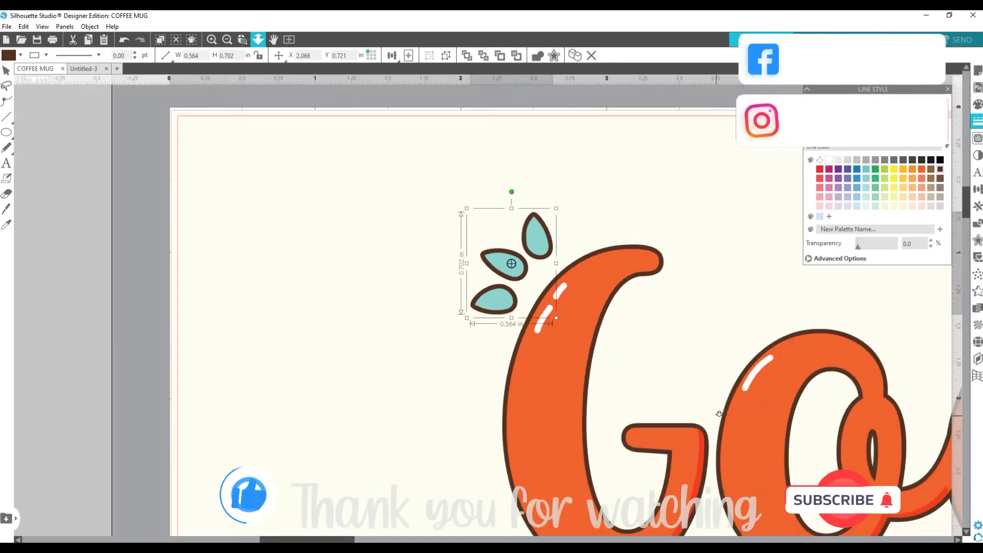
scroll(682, 421, "down", 2)
scroll(683, 421, "down", 1)
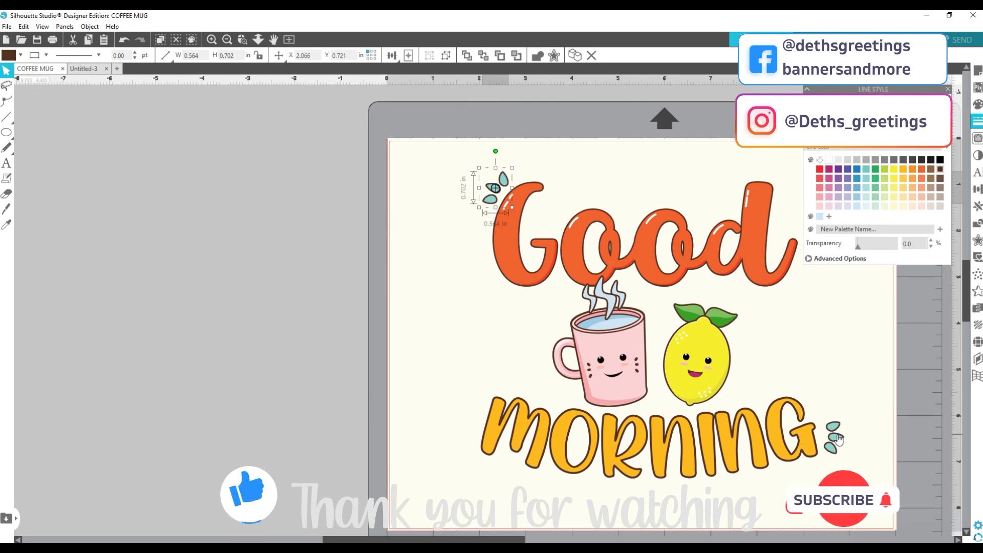
left_click(943, 455)
scroll(943, 454, "down", 3)
scroll(943, 454, "up", 3)
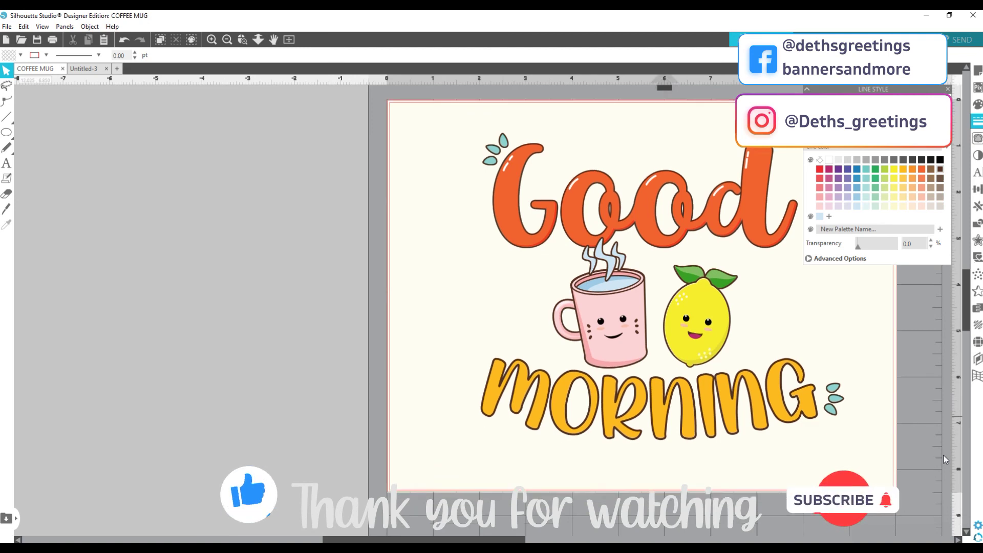